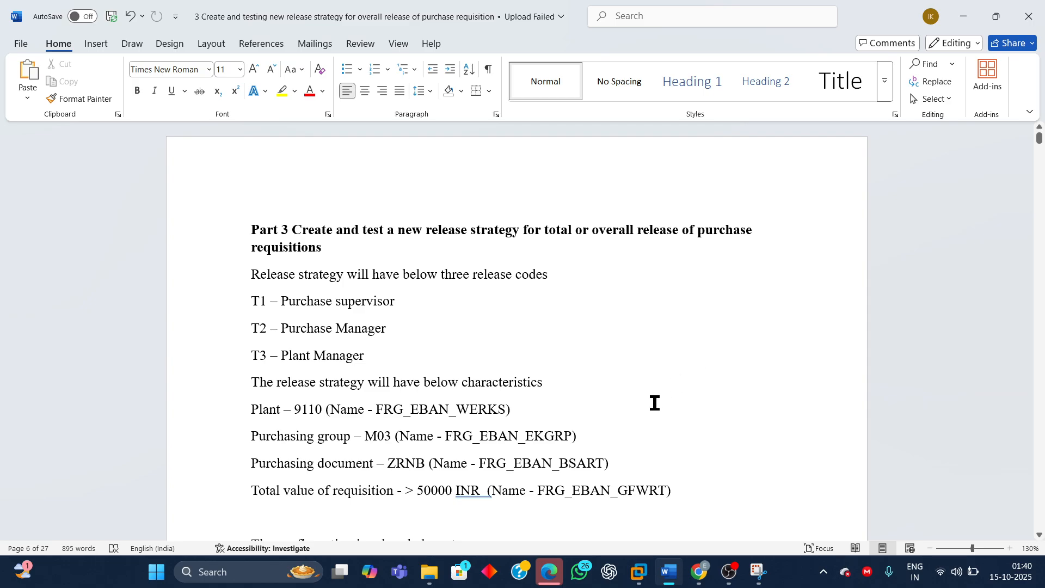
# - Review the document's release codes T1 to T3 and the plant, purchasing group, document type and total value characteristics of the release strategy
pyautogui.scroll(-1, 644, 417)
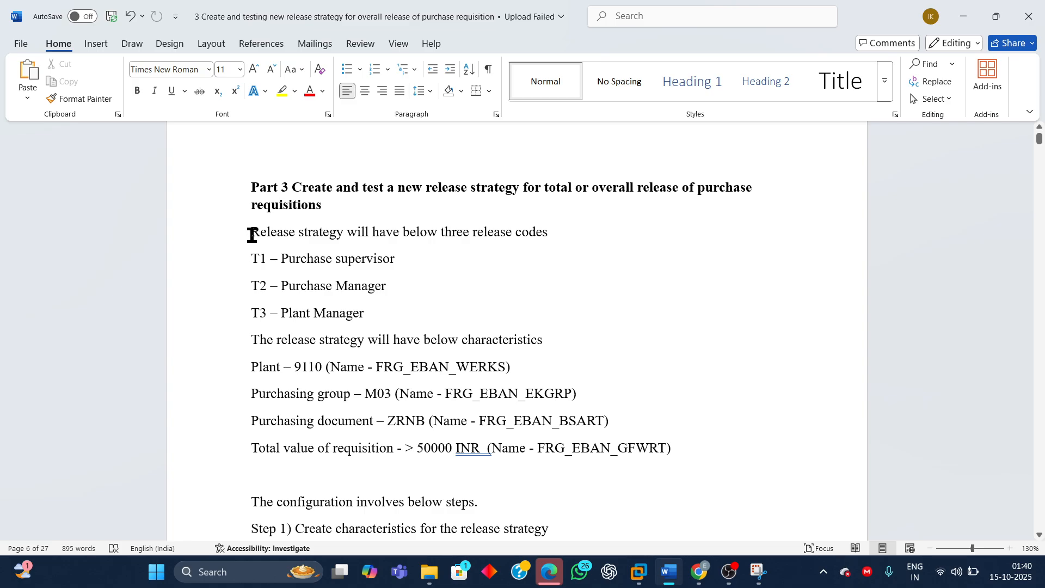
pyautogui.moveTo(252, 234); pyautogui.dragTo(392, 311)
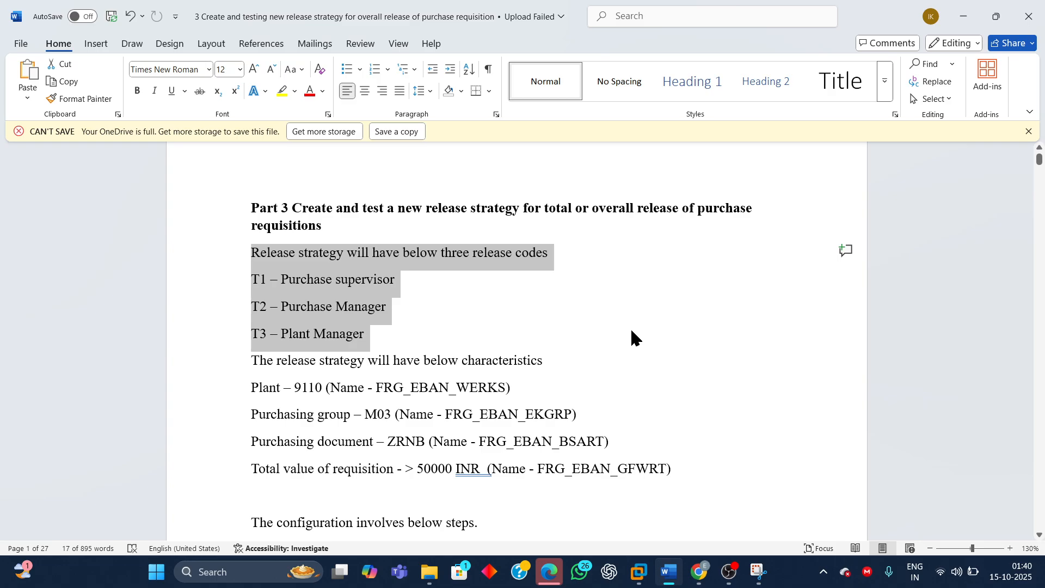
pyautogui.click(267, 362)
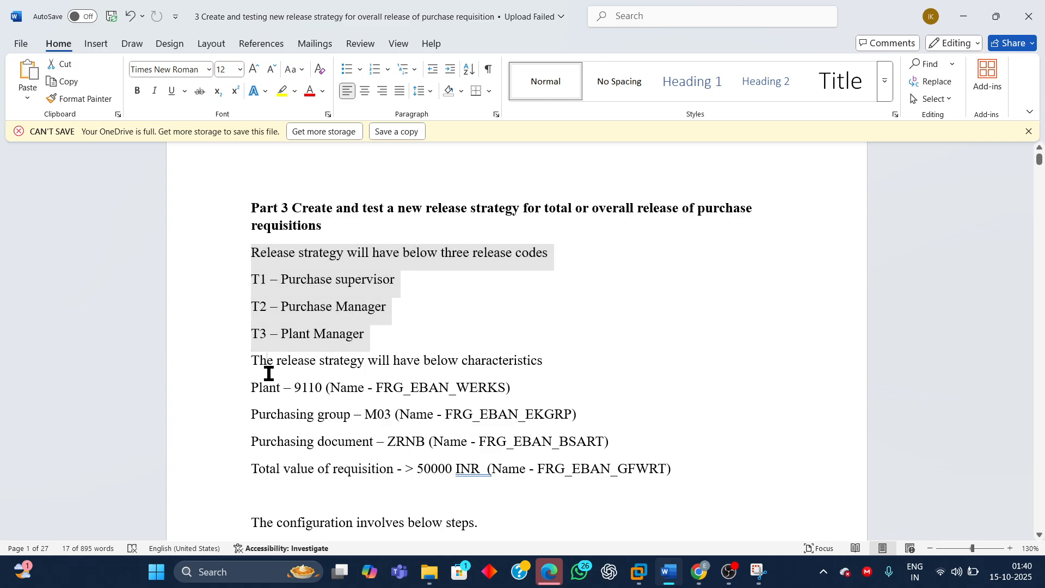
pyautogui.moveTo(251, 360); pyautogui.dragTo(679, 478)
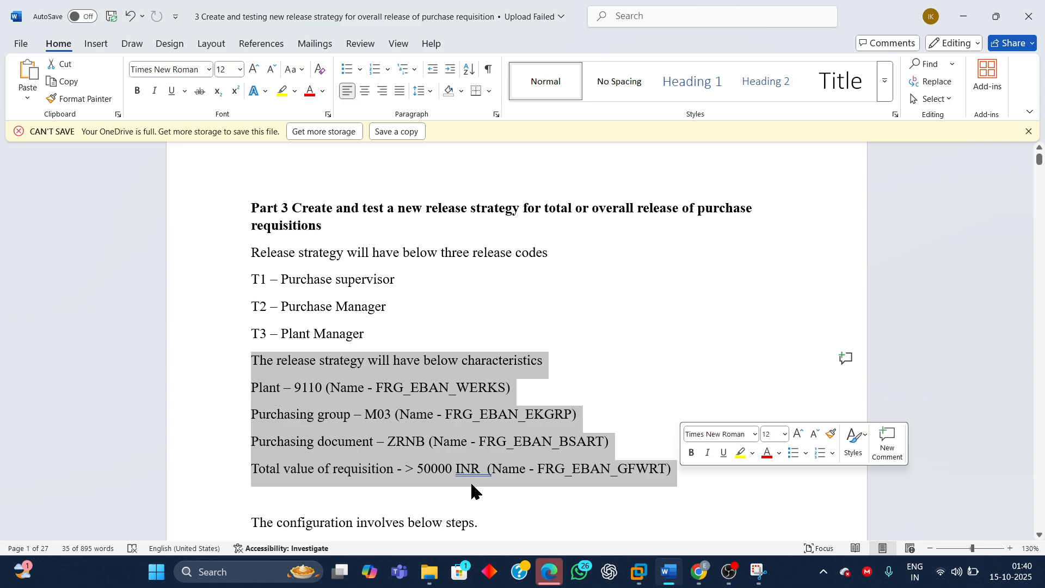
pyautogui.click(660, 416)
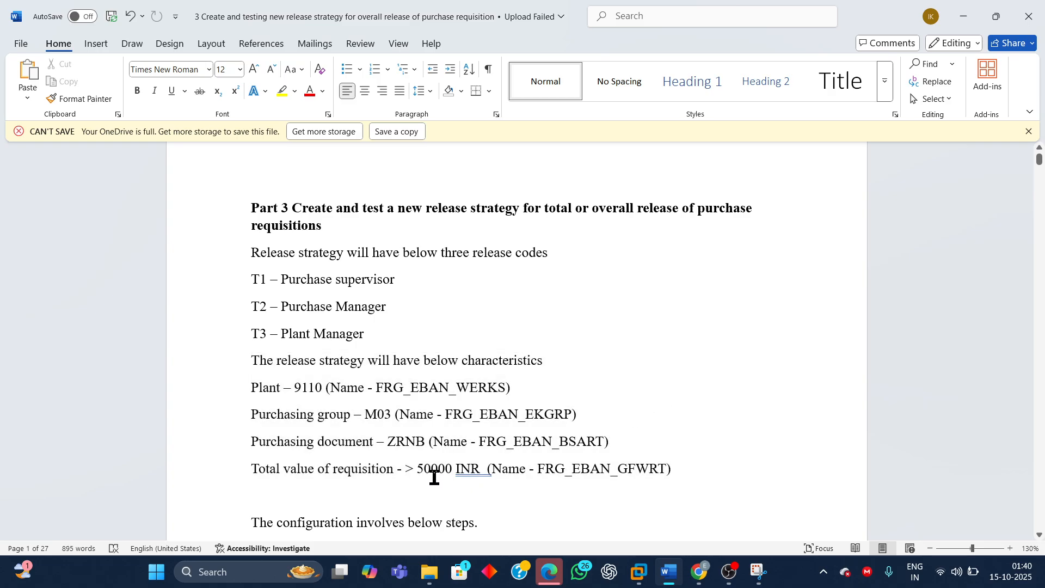
pyautogui.moveTo(479, 469); pyautogui.dragTo(456, 468)
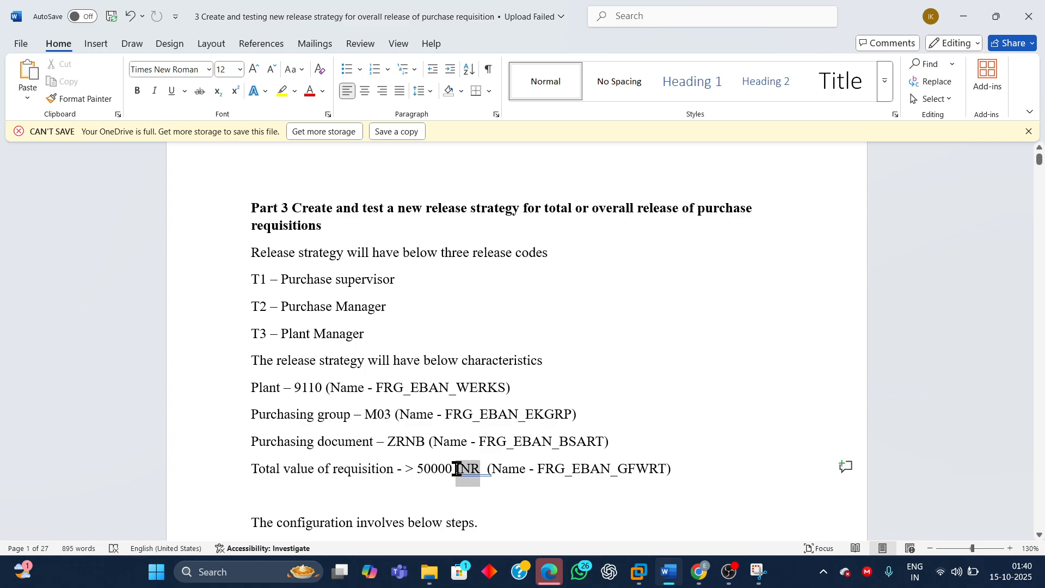
pyautogui.click(734, 385)
# - Read through the listed configuration steps 1 to 3 and the sub-steps 3.1 to 3.4 for creating the release strategy
pyautogui.scroll(-3, 732, 386)
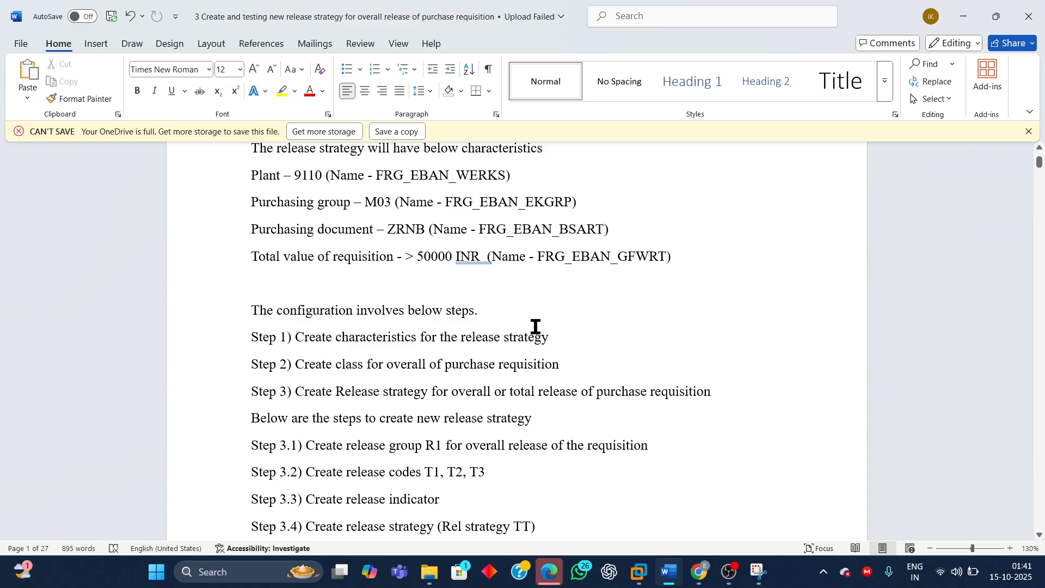
pyautogui.scroll(-1, 511, 343)
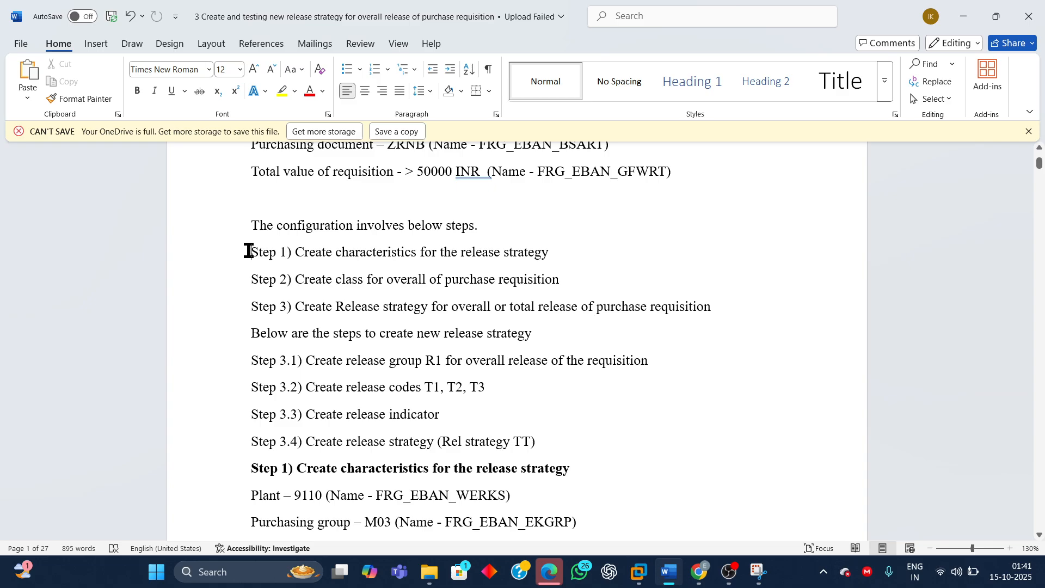
pyautogui.moveTo(249, 251); pyautogui.dragTo(570, 272)
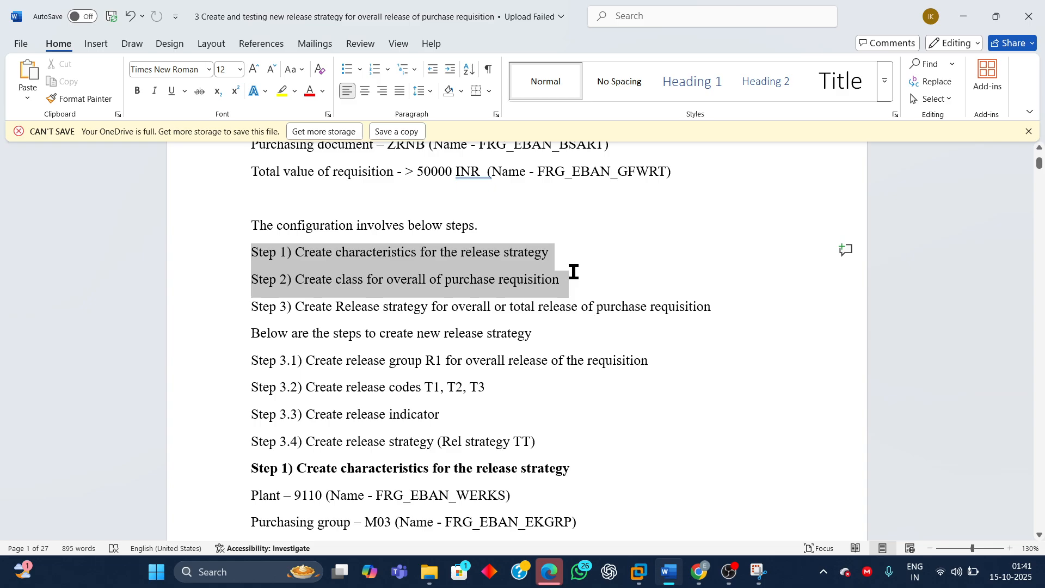
pyautogui.moveTo(573, 271); pyautogui.dragTo(745, 299)
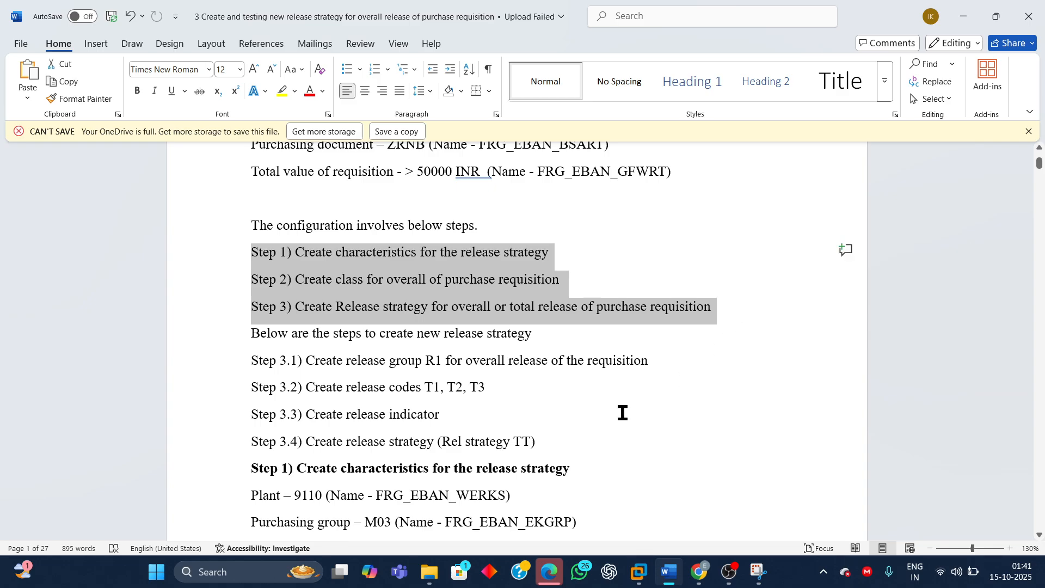
pyautogui.click(399, 413)
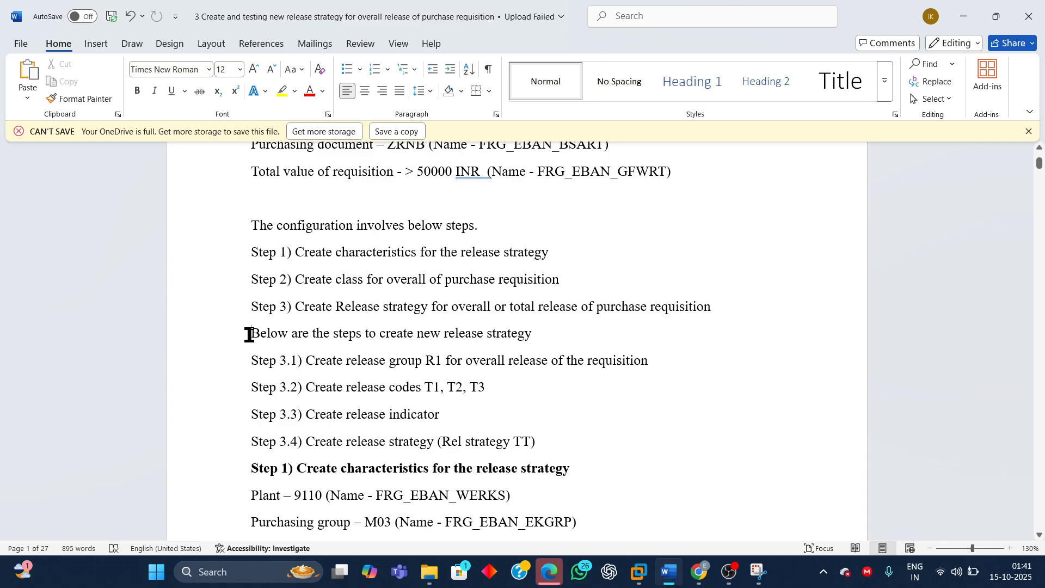
pyautogui.moveTo(249, 334); pyautogui.dragTo(651, 360)
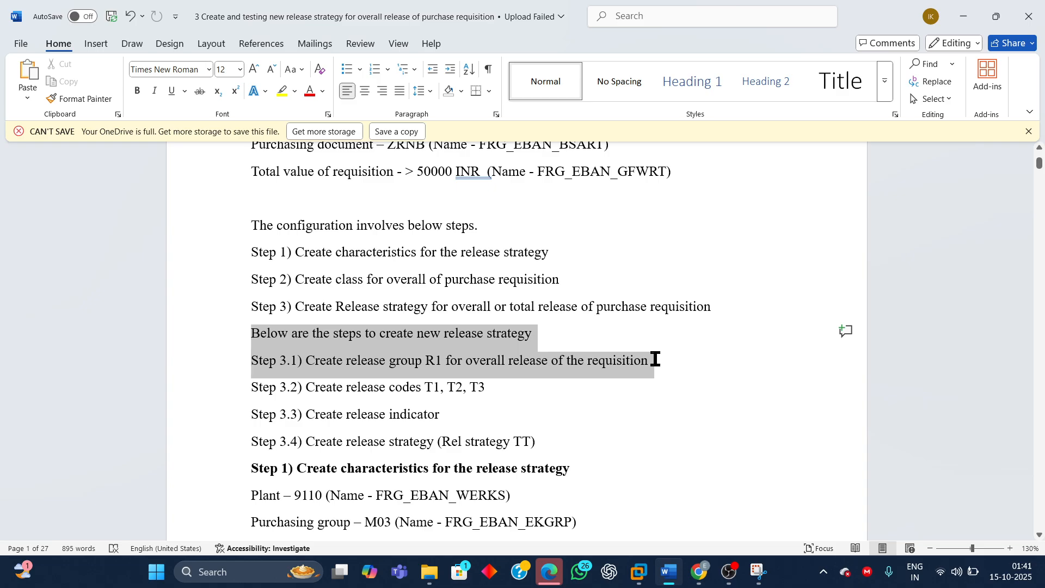
pyautogui.moveTo(656, 359); pyautogui.dragTo(663, 382)
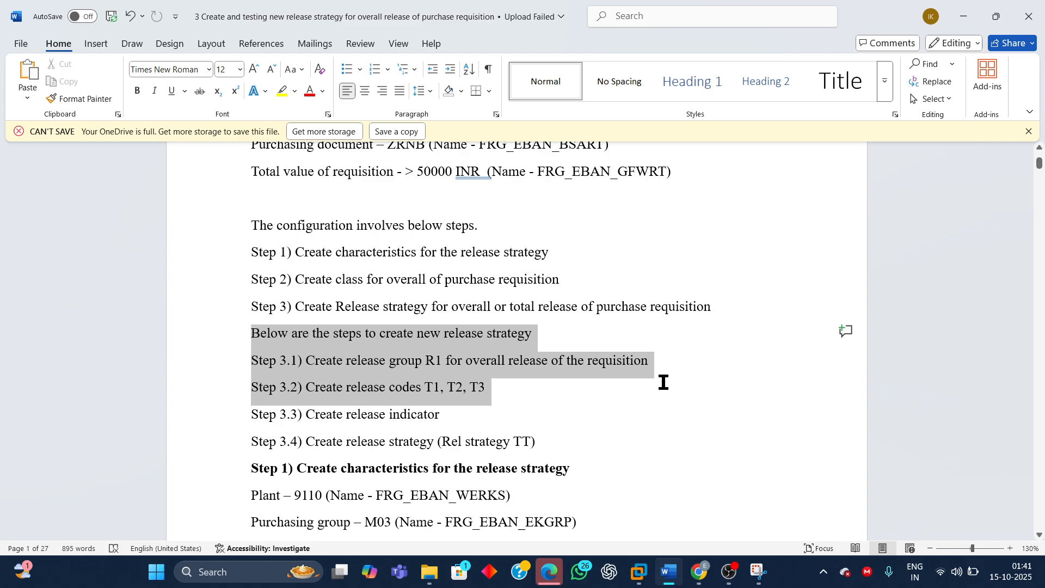
pyautogui.moveTo(664, 383); pyautogui.dragTo(674, 408)
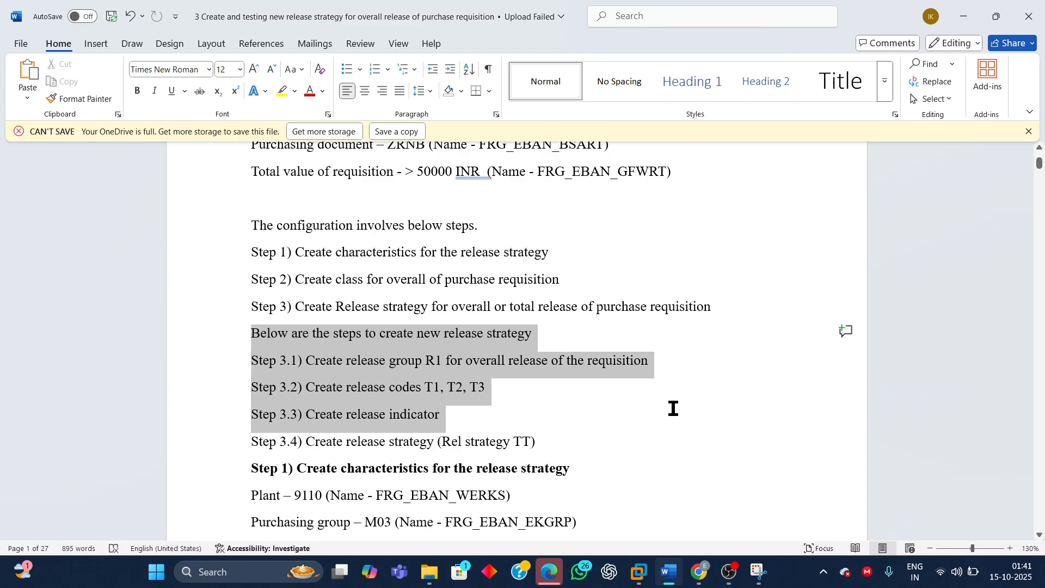
pyautogui.moveTo(673, 409); pyautogui.dragTo(665, 441)
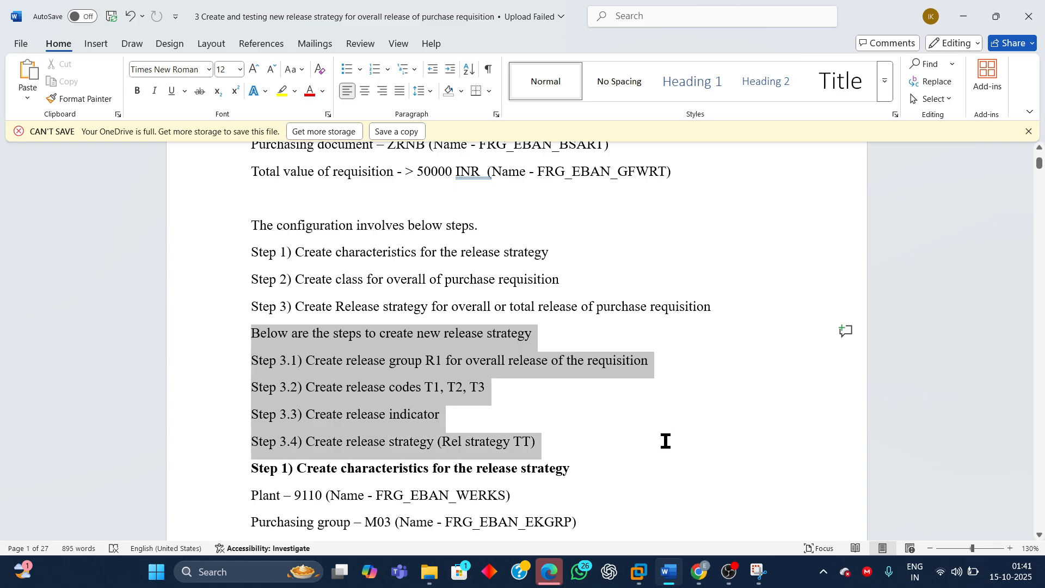
pyautogui.moveTo(665, 441); pyautogui.dragTo(667, 440)
# - Review the Step 1 section on creating characteristics and its notes on the overall release setting and document type ZRNB
pyautogui.scroll(-3, 639, 453)
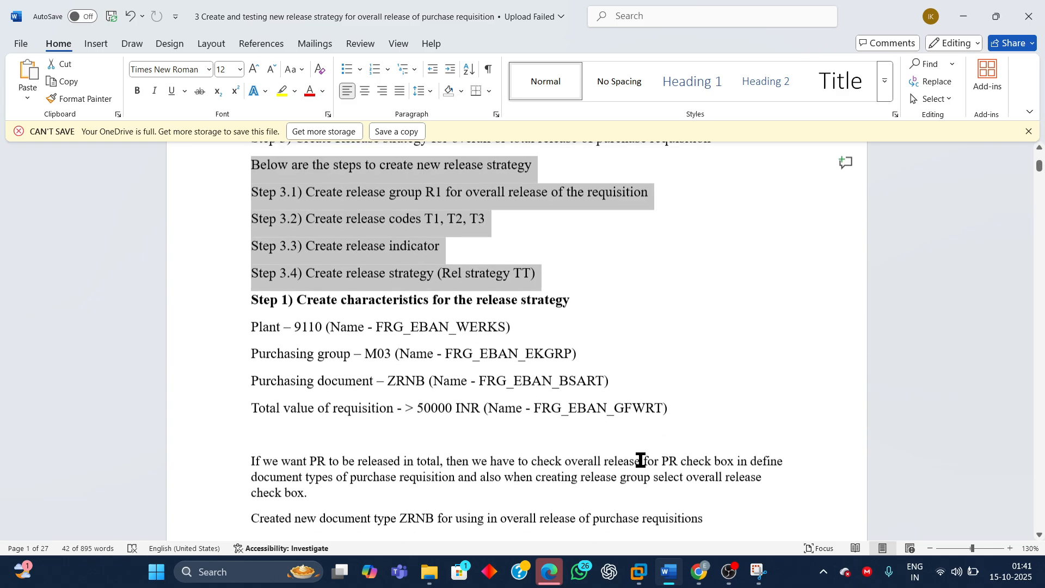
pyautogui.scroll(4, 615, 321)
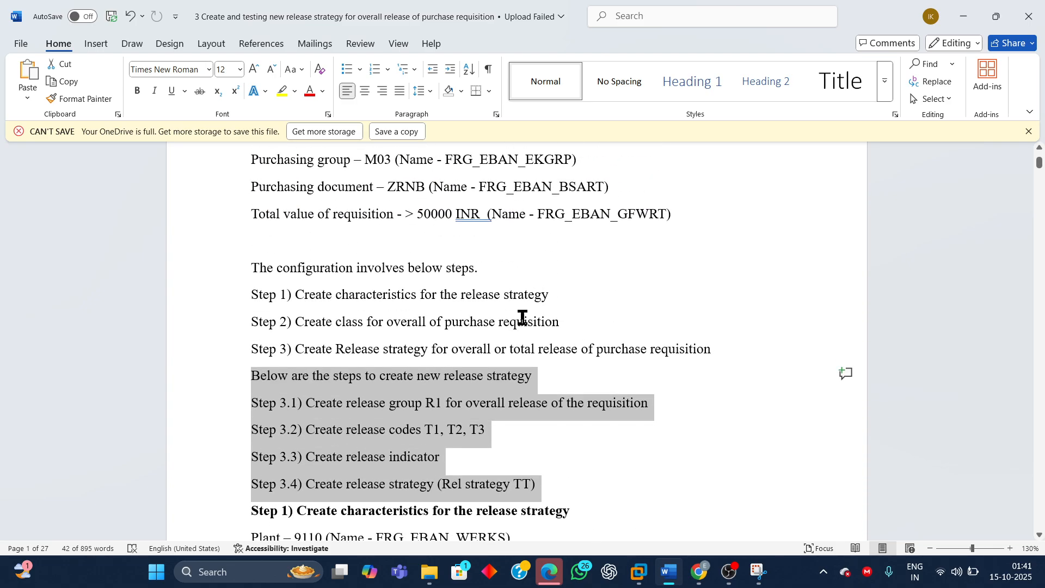
pyautogui.click(303, 306)
pyautogui.moveTo(252, 296); pyautogui.dragTo(546, 300)
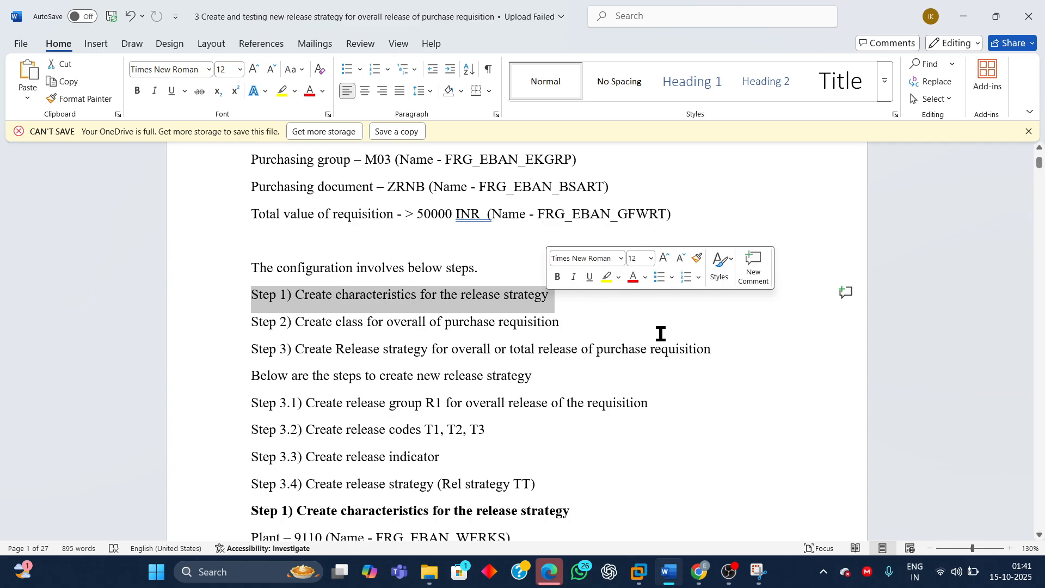
pyautogui.scroll(-3, 646, 420)
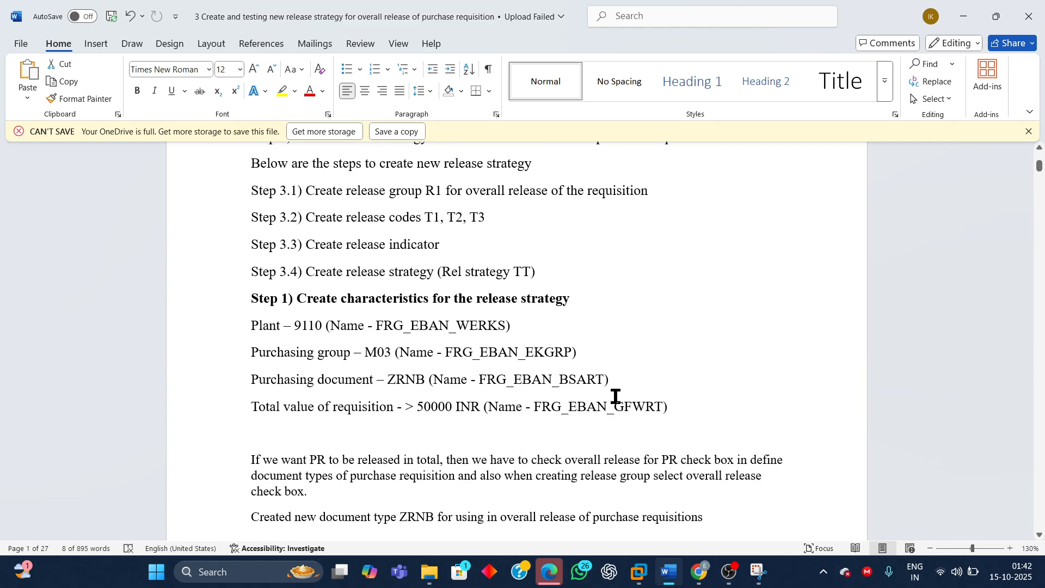
pyautogui.moveTo(257, 327); pyautogui.dragTo(675, 408)
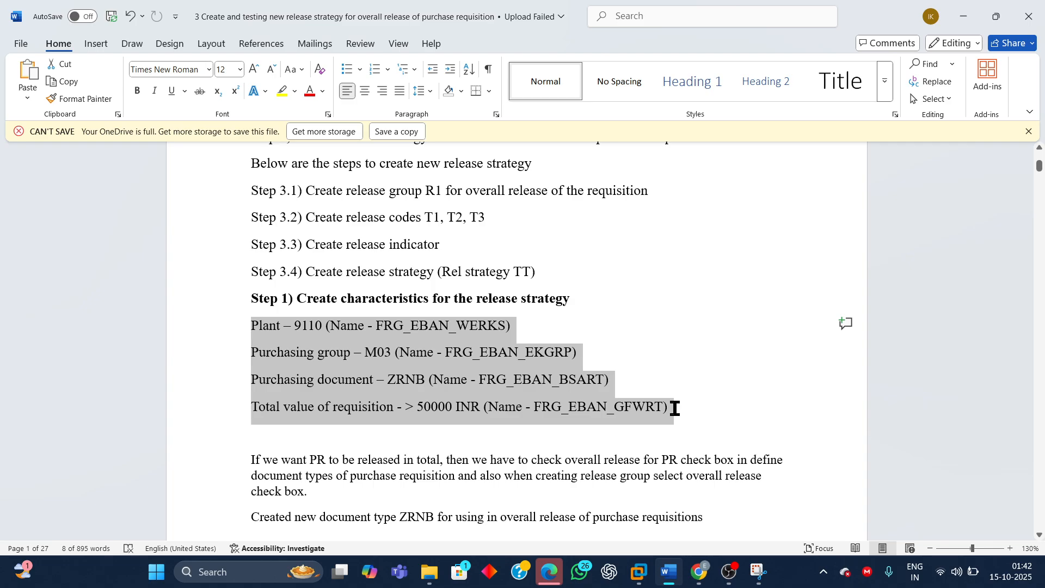
pyautogui.click(474, 483)
pyautogui.scroll(-1, 470, 481)
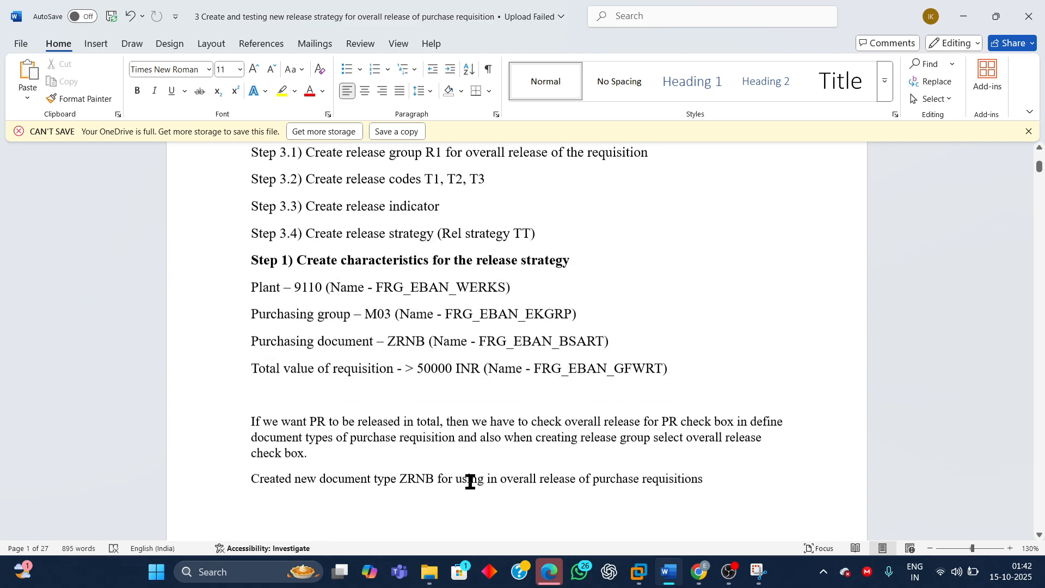
pyautogui.scroll(-2, 469, 483)
pyautogui.scroll(2, 471, 443)
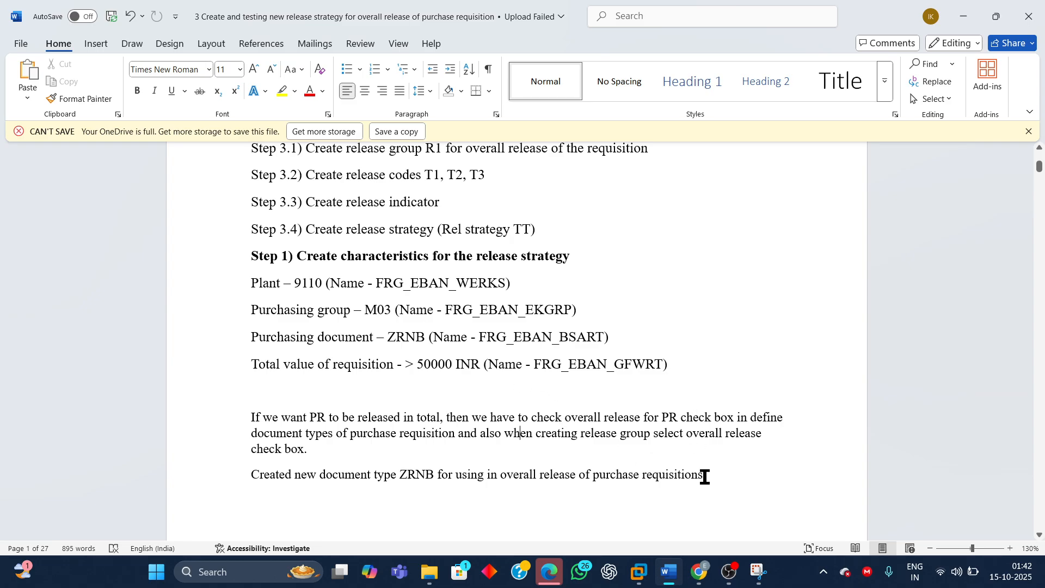
# - Switch to the SAP system in VMware, leave the displayed characteristic and open the Edit Characteristics activity for purchase requisition release
pyautogui.moveTo(640, 572)
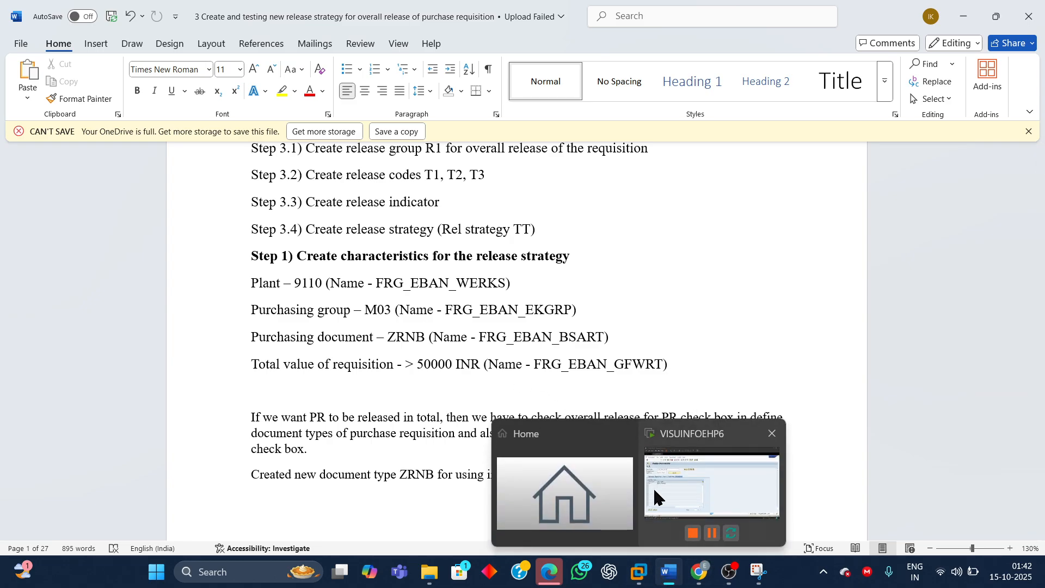
pyautogui.click(653, 486)
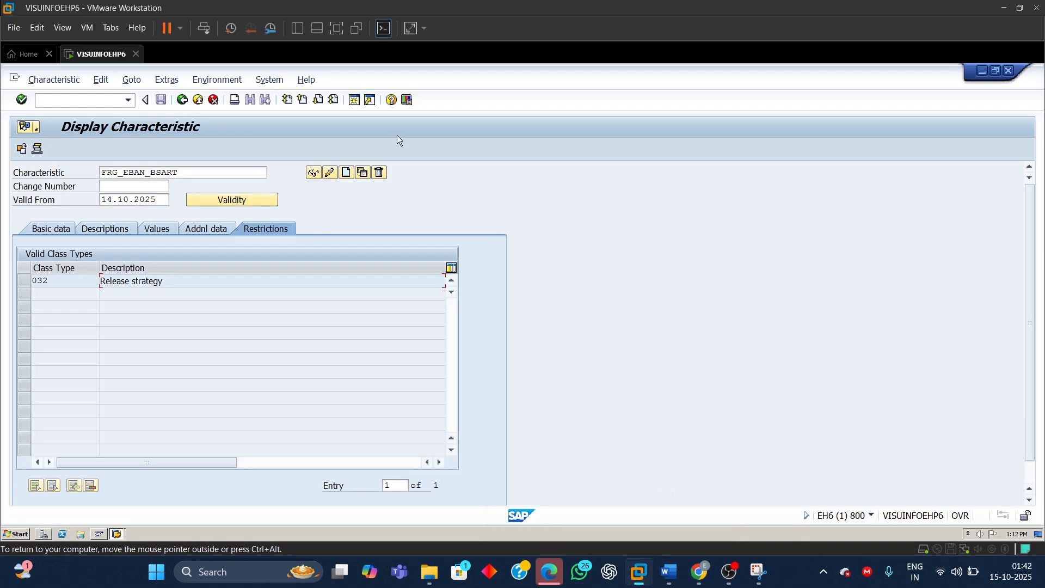
pyautogui.click(183, 100)
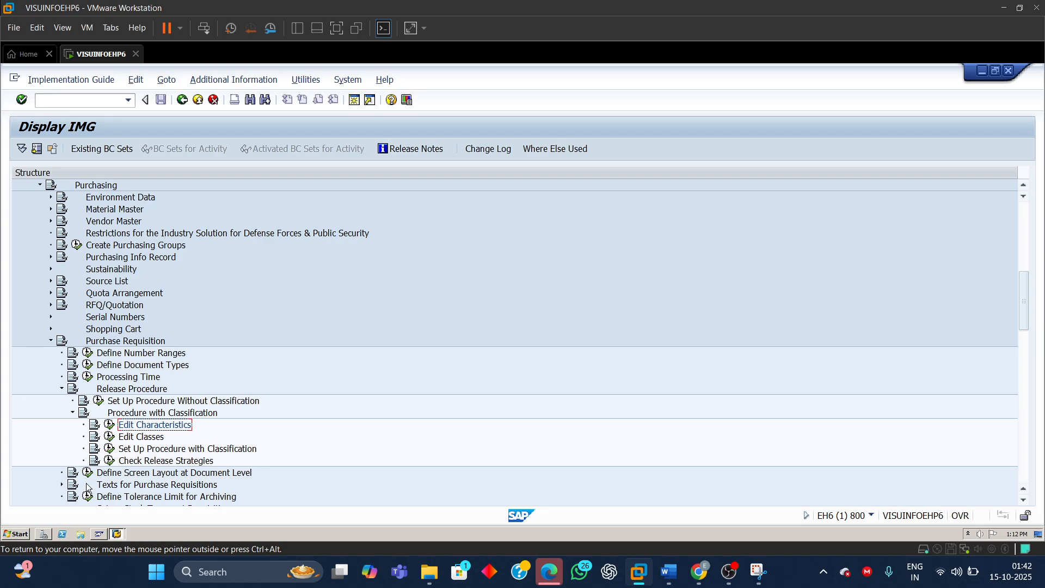
pyautogui.click(110, 425)
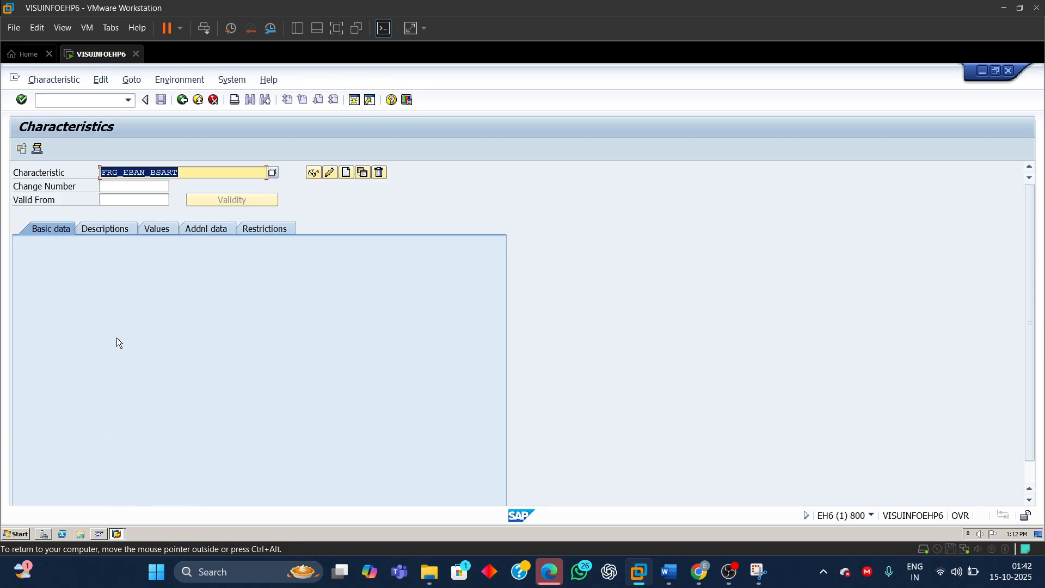
# - Display the characteristic FRG_EBAN_WERKS
pyautogui.click(203, 172)
pyautogui.press('BackSpace')
pyautogui.press('BackSpace')
pyautogui.press('BackSpace')
pyautogui.press('BackSpace')
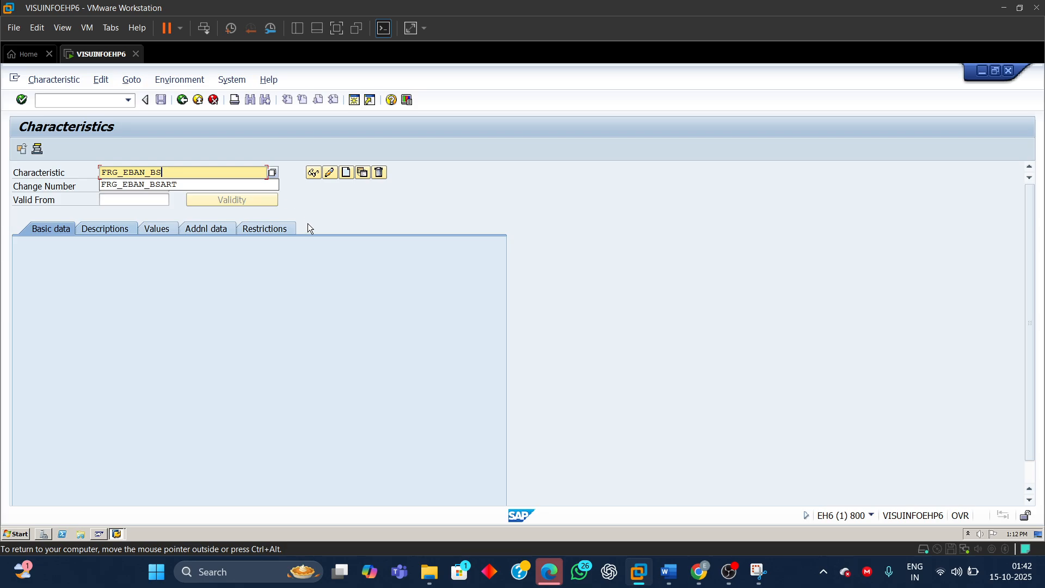
pyautogui.press('BackSpace')
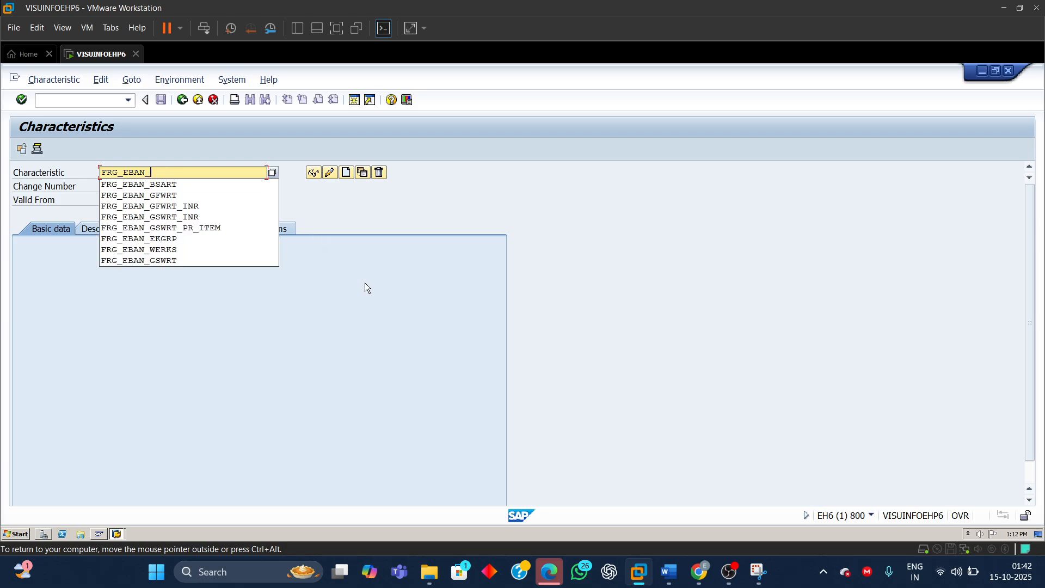
pyautogui.click(164, 250)
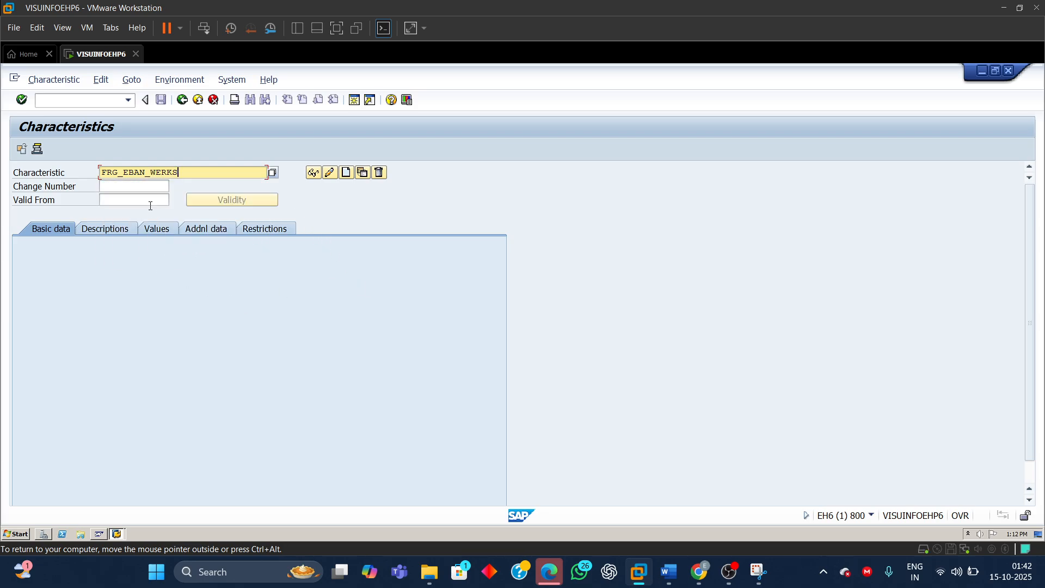
pyautogui.click(314, 173)
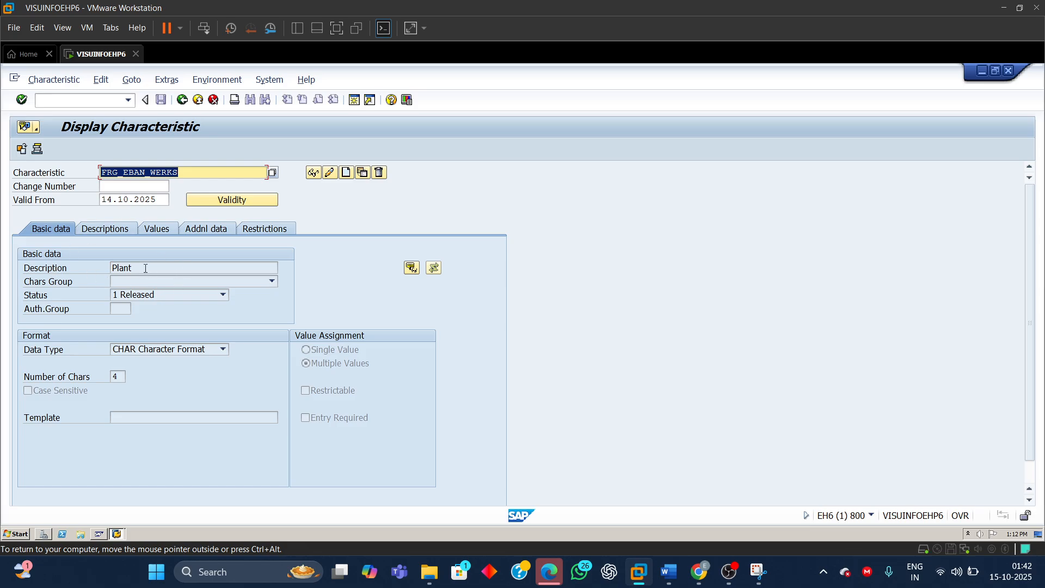
# - Examine the plant characteristic's description, data type, number of characters and value assignment, plus its English entry among the language descriptions
pyautogui.click(191, 170)
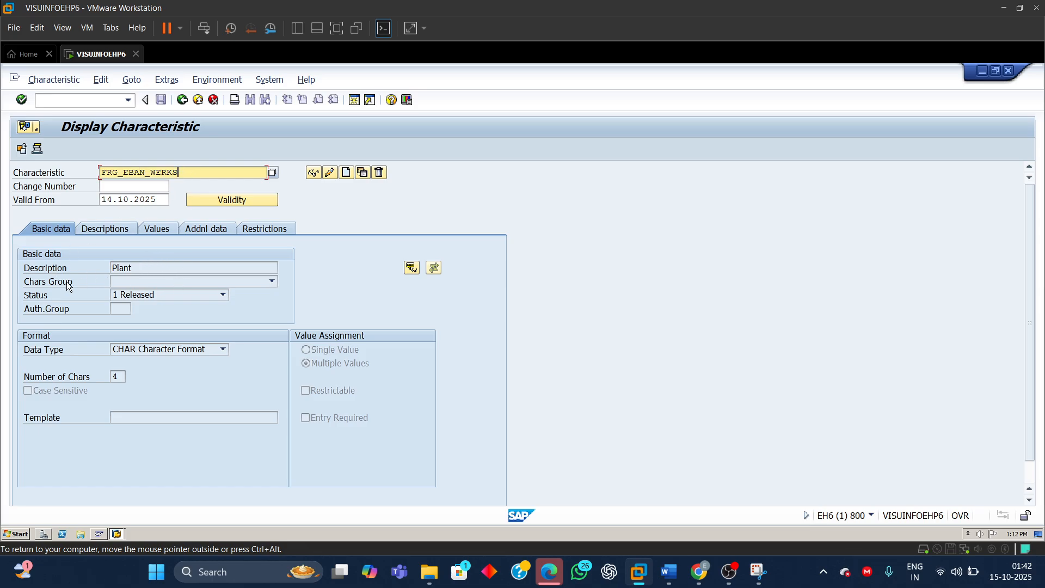
pyautogui.moveTo(132, 267); pyautogui.dragTo(107, 269)
pyautogui.click(168, 350)
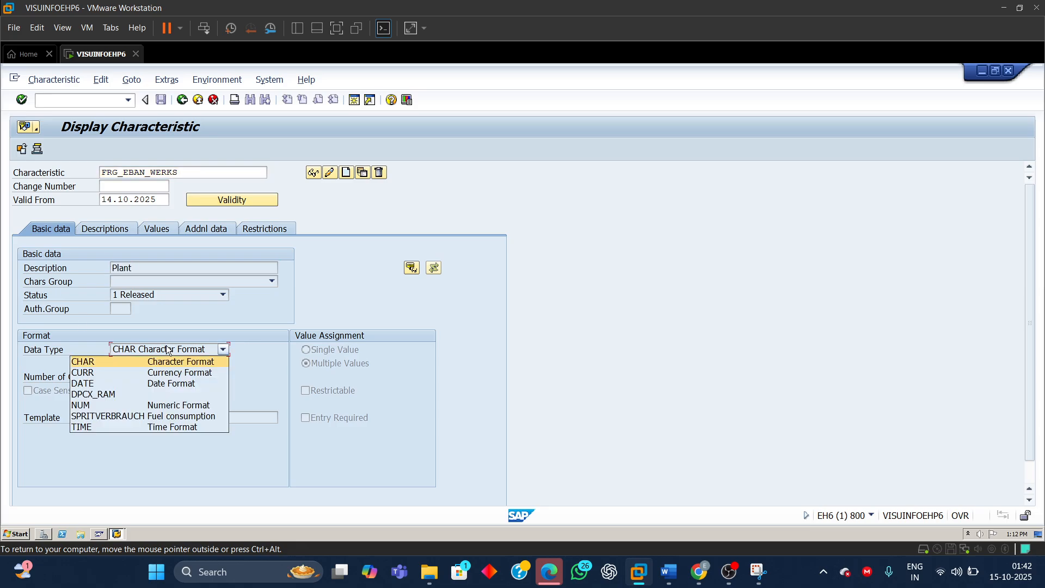
pyautogui.click(168, 350)
pyautogui.moveTo(121, 377); pyautogui.dragTo(94, 383)
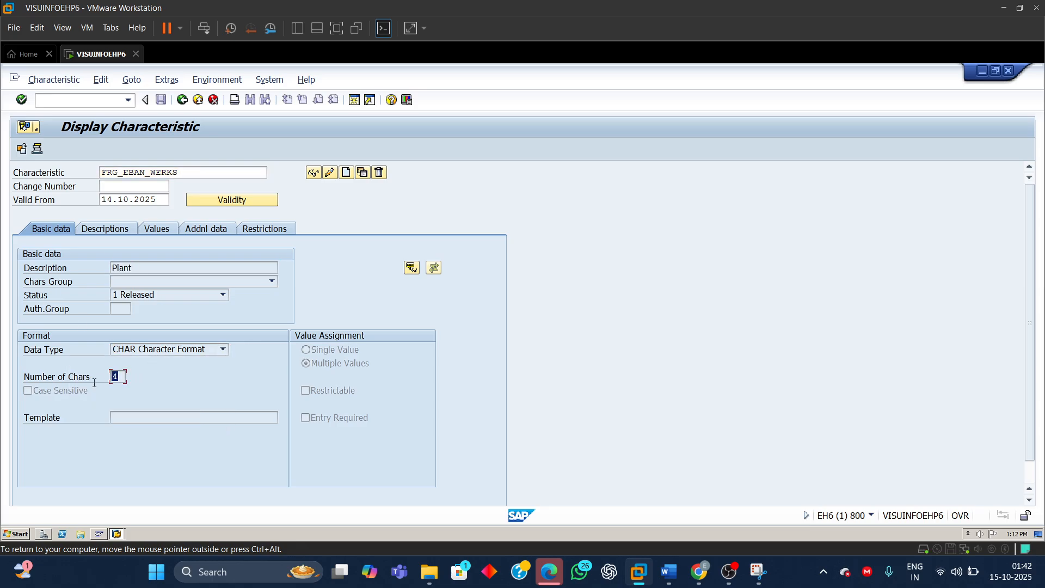
pyautogui.click(323, 366)
pyautogui.click(117, 229)
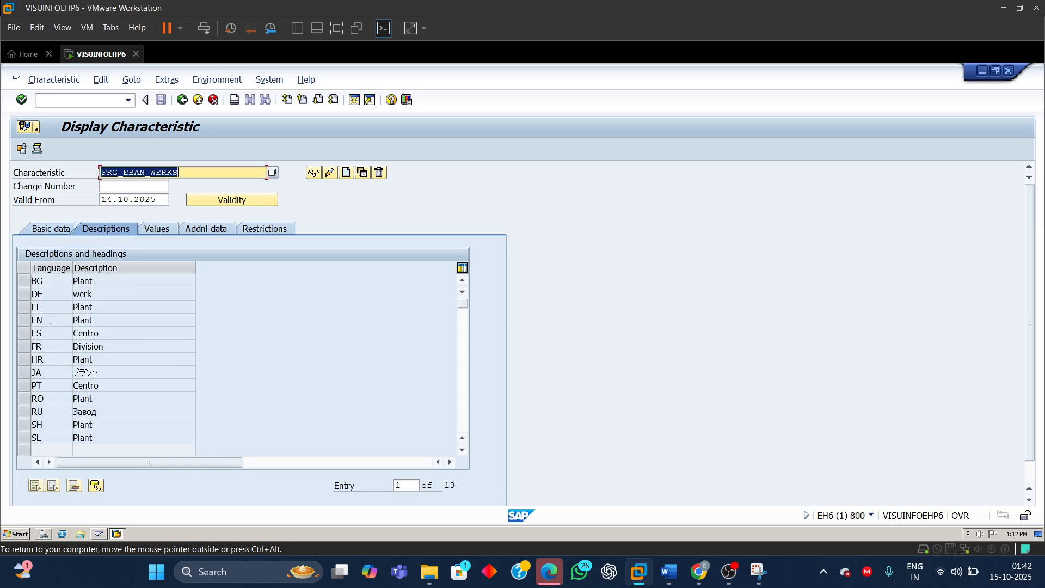
pyautogui.doubleClick(98, 323)
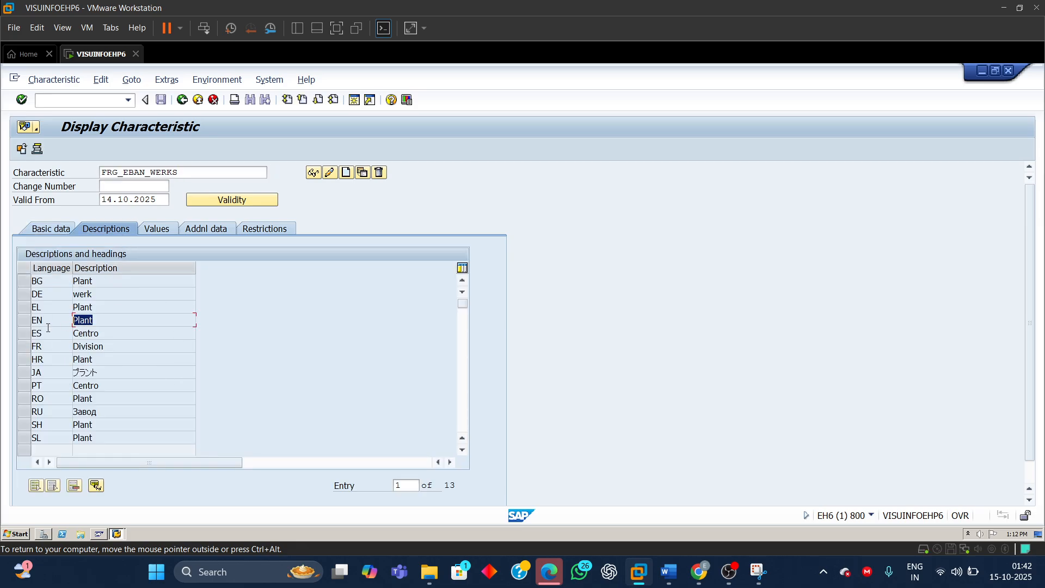
# - Examine the plant characteristic's additional data for its table and field reference, and its restrictions for the valid class type
pyautogui.doubleClick(45, 323)
pyautogui.click(208, 229)
pyautogui.click(145, 269)
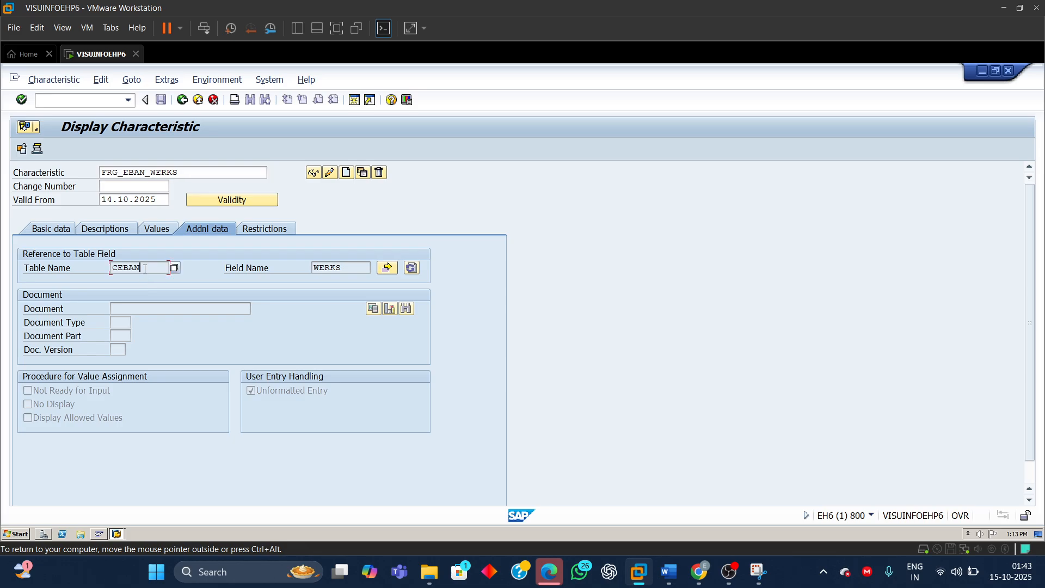
pyautogui.doubleClick(145, 269)
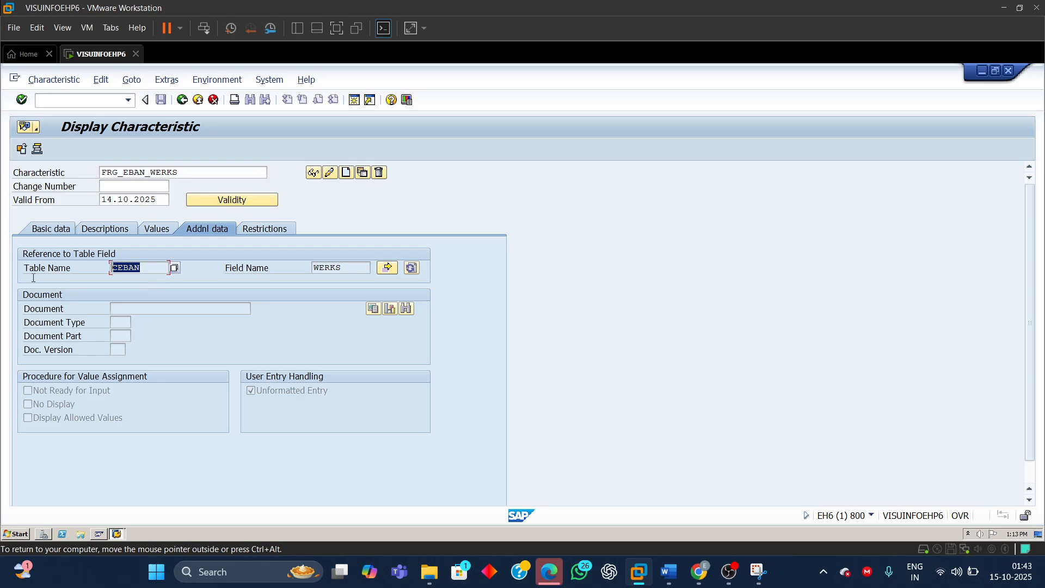
pyautogui.doubleClick(345, 269)
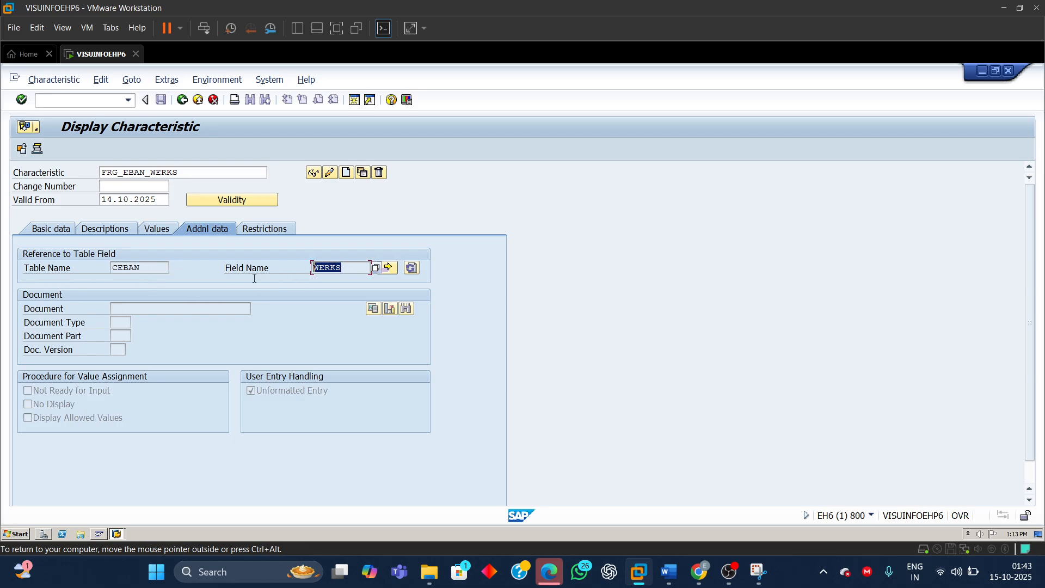
pyautogui.click(264, 229)
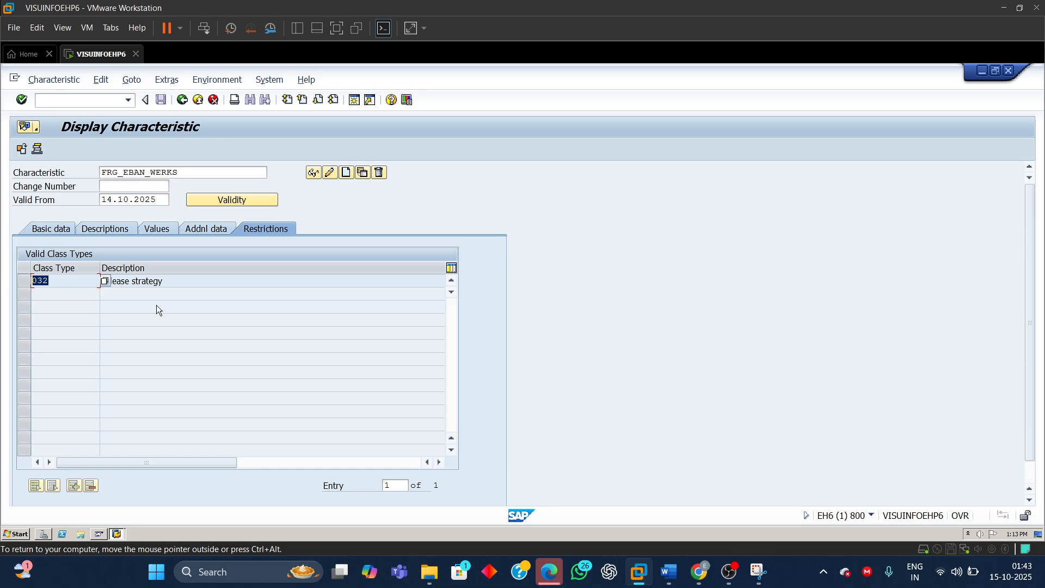
pyautogui.click(171, 278)
pyautogui.click(209, 231)
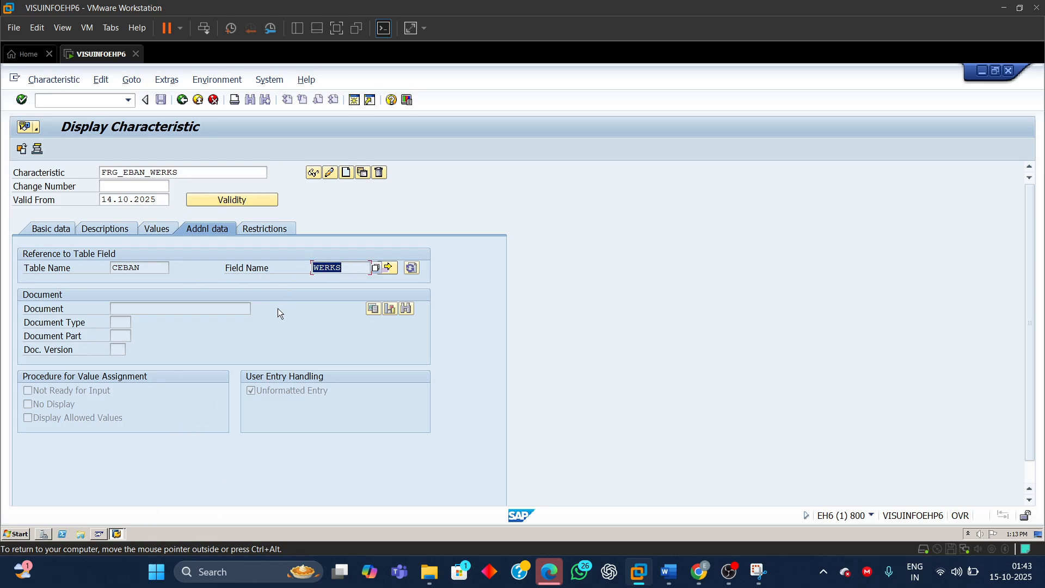
# - Open a new SAP session and start transaction SE11 from the command history
pyautogui.click(121, 537)
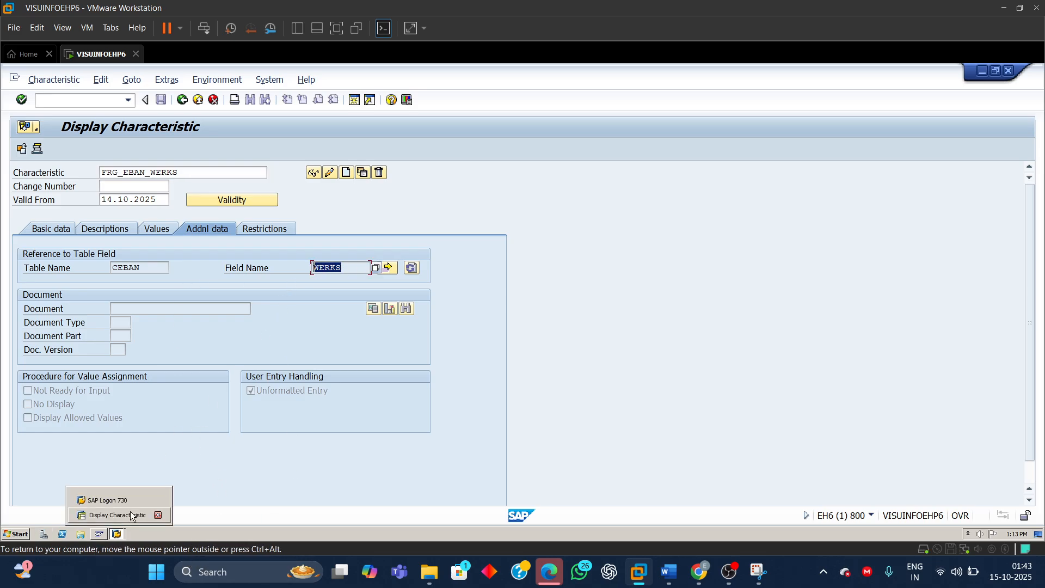
pyautogui.click(133, 517)
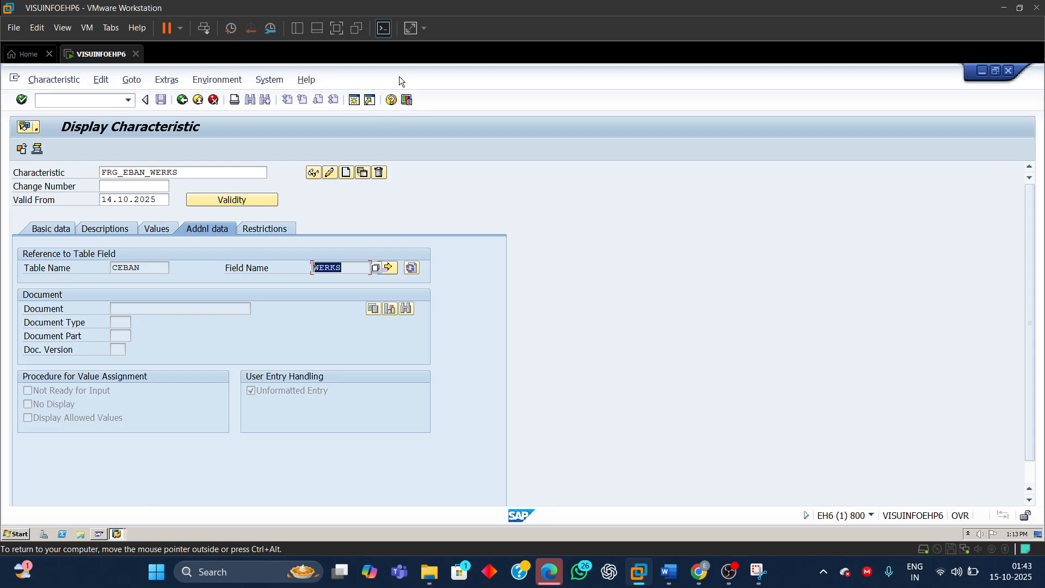
pyautogui.click(353, 101)
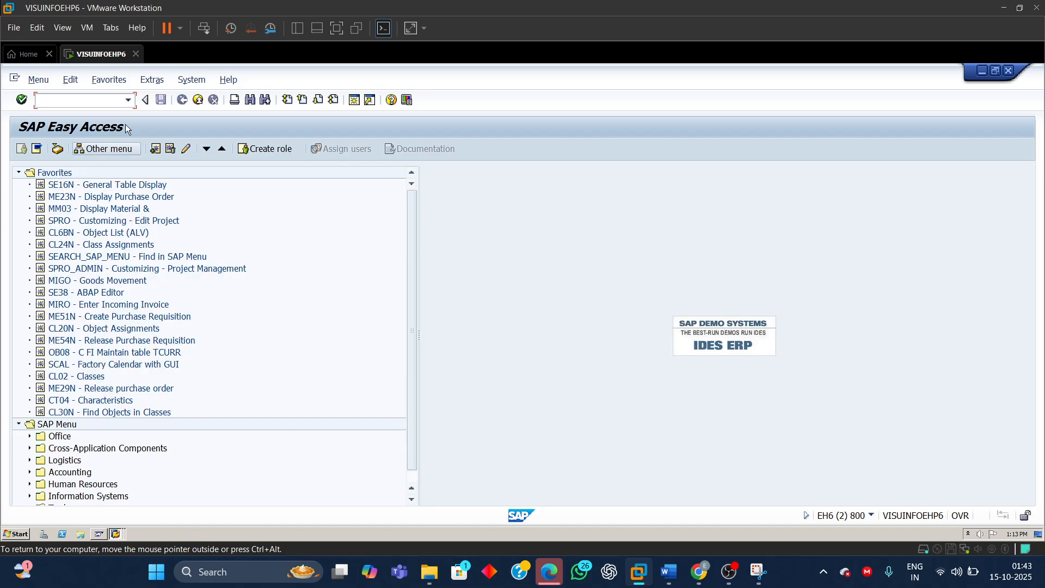
pyautogui.click(128, 100)
pyautogui.click(69, 120)
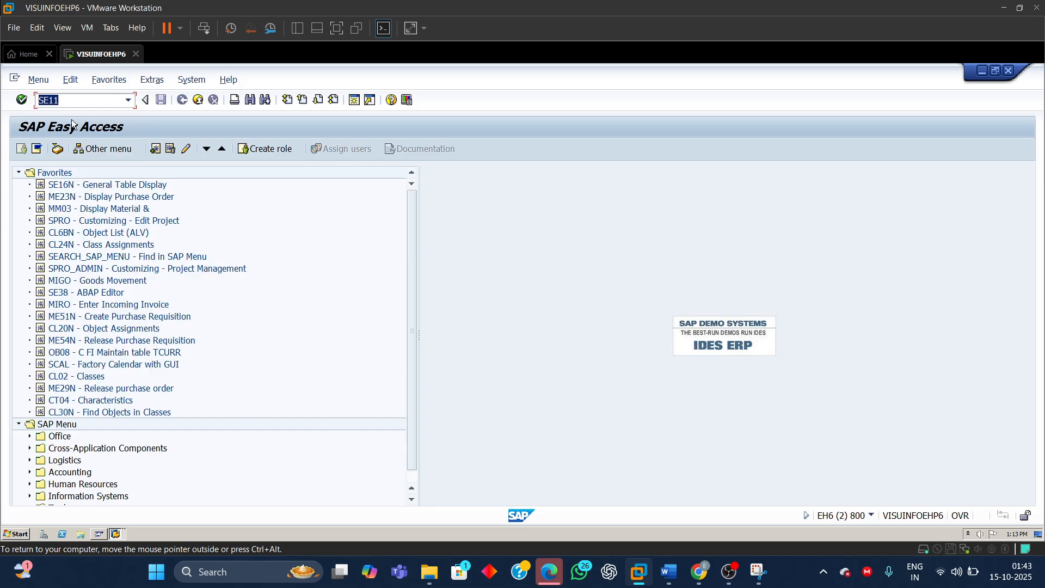
pyautogui.press('Return')
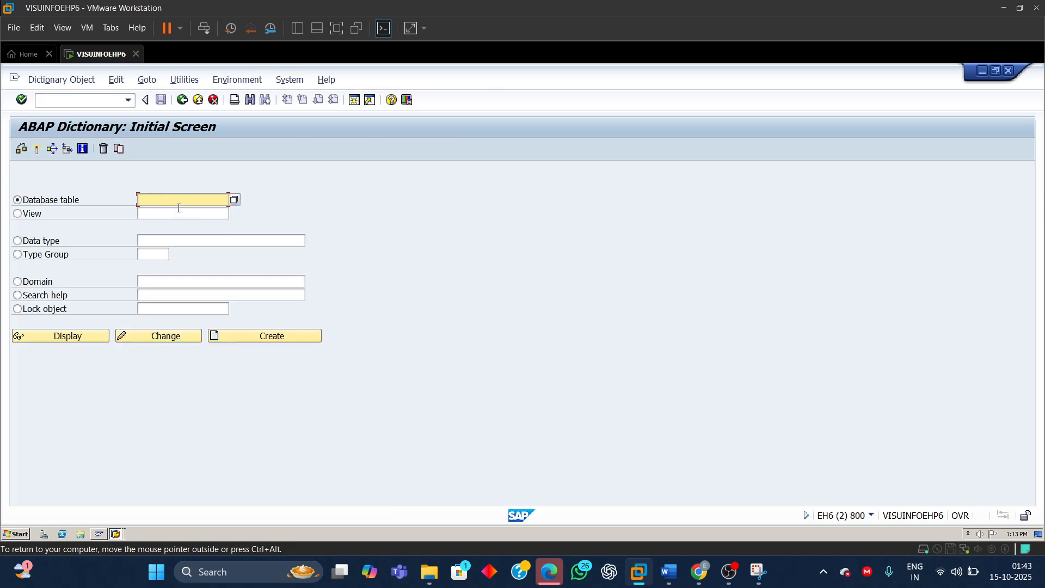
# - Display the CEBAN structure in the ABAP Dictionary
pyautogui.click(182, 204)
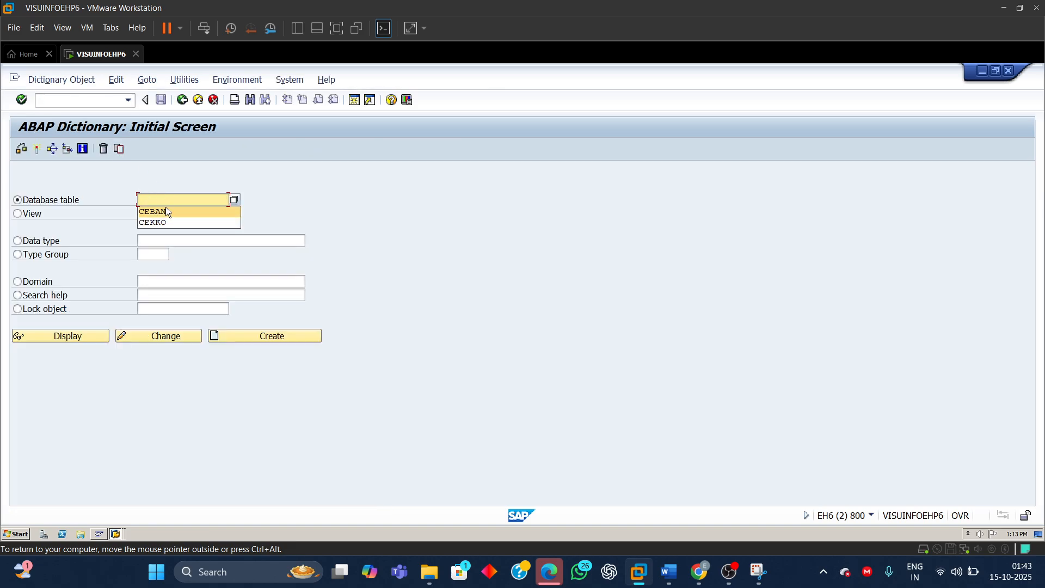
pyautogui.click(166, 212)
pyautogui.click(62, 339)
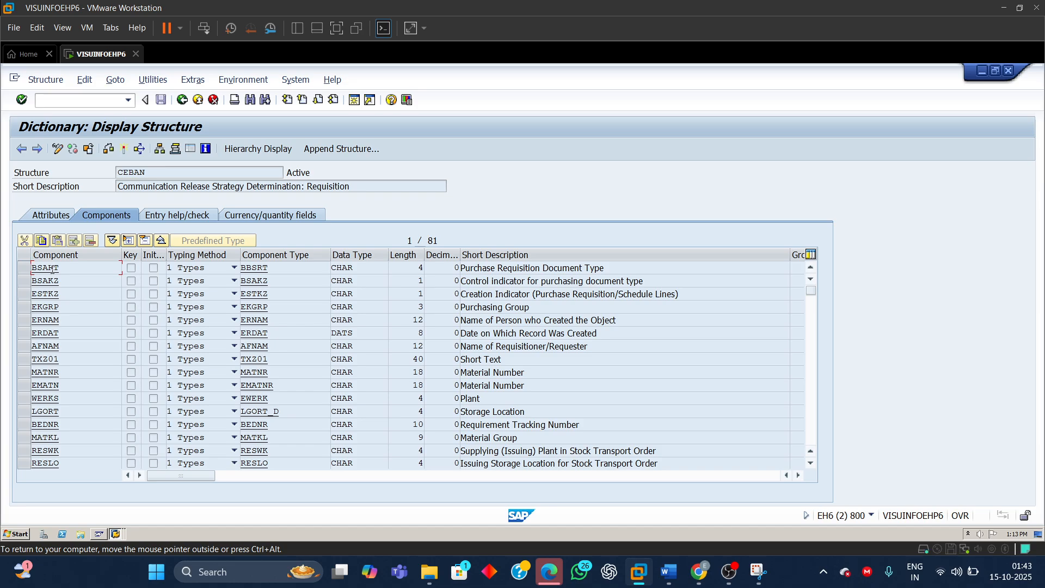
# - Examine the CEBAN components for purchase requisition document type, purchasing group and plant, highlighting BSART, EKGRP and WERKS
pyautogui.click(24, 268)
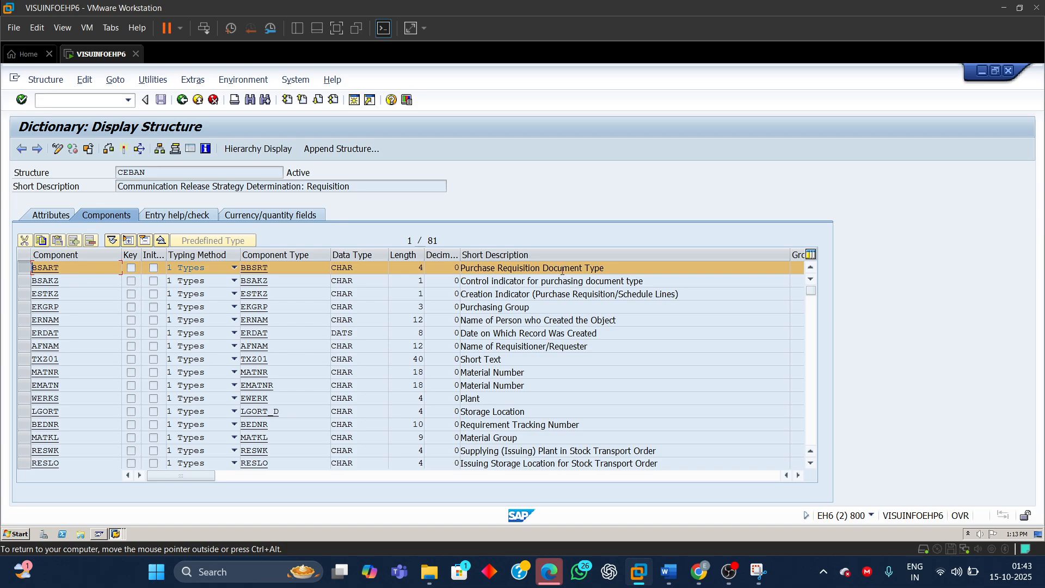
pyautogui.moveTo(63, 267); pyautogui.dragTo(2, 280)
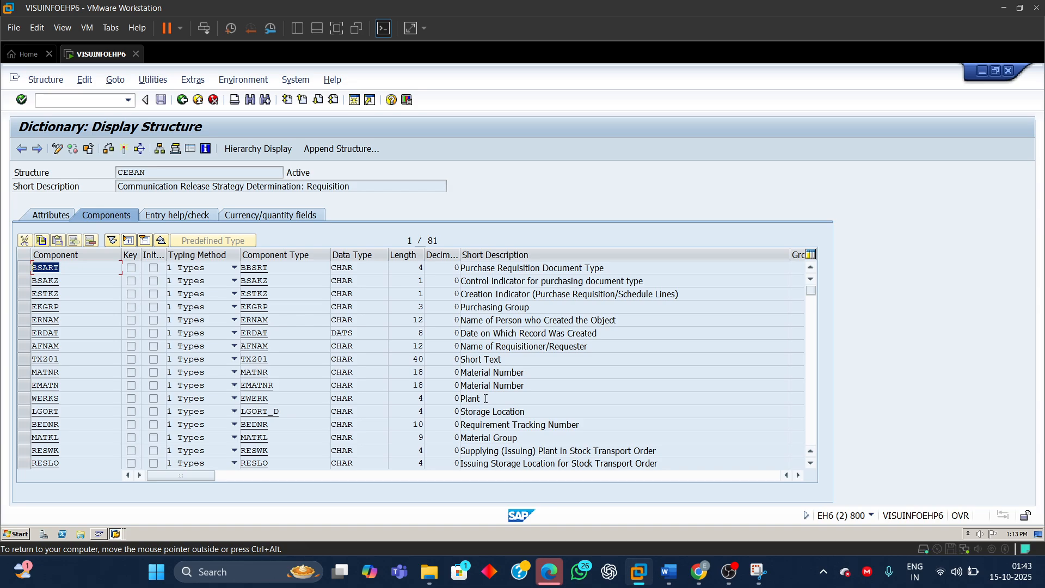
pyautogui.moveTo(530, 309); pyautogui.dragTo(461, 308)
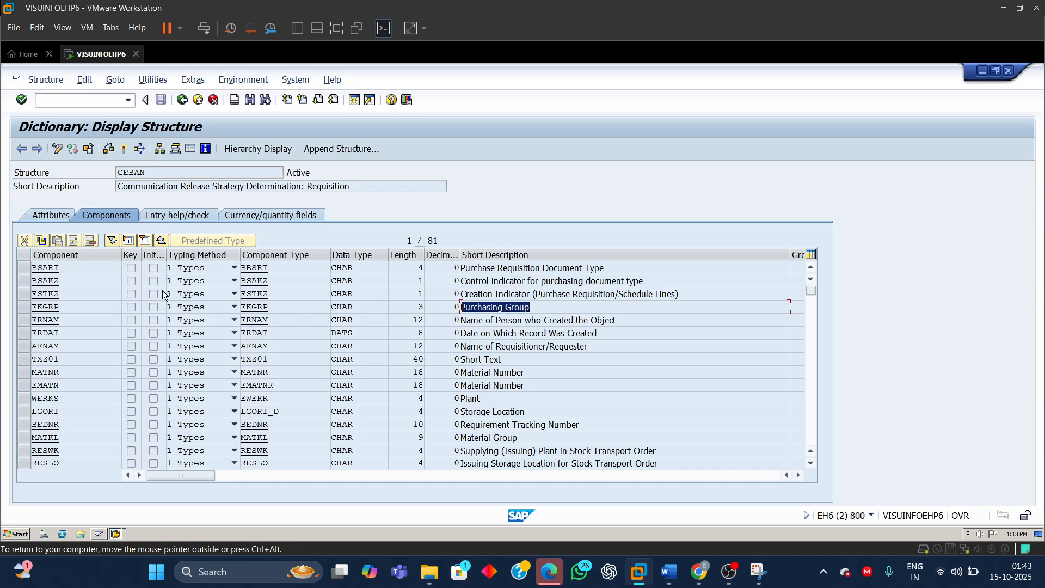
pyautogui.click(67, 307)
pyautogui.doubleClick(66, 307)
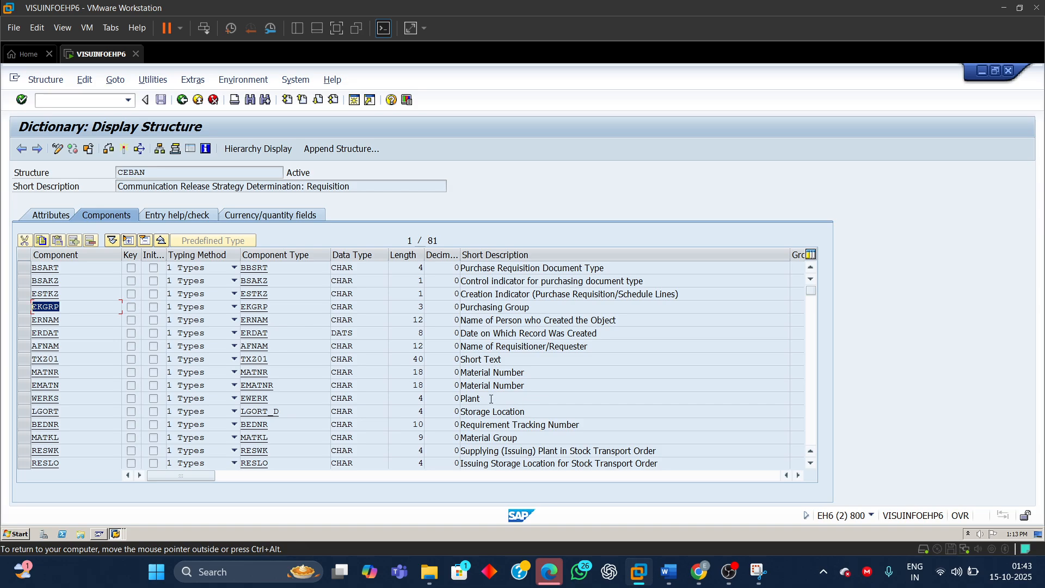
pyautogui.moveTo(482, 399); pyautogui.dragTo(461, 399)
pyautogui.moveTo(70, 398); pyautogui.dragTo(2, 407)
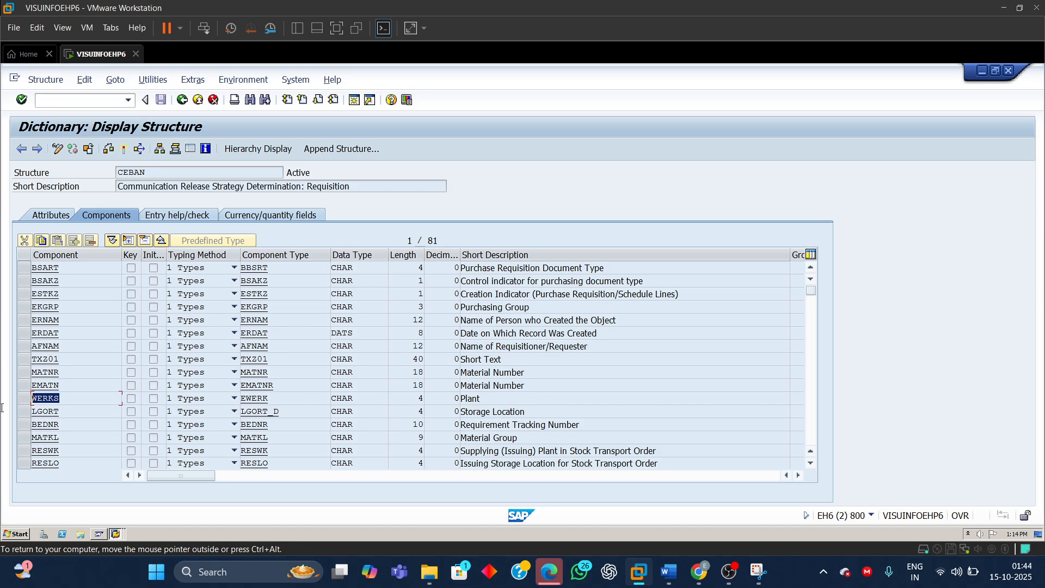
# - Find the CEBAN component for the total requisition value in the overall release procedure and select the GFWRT row
pyautogui.click(812, 426)
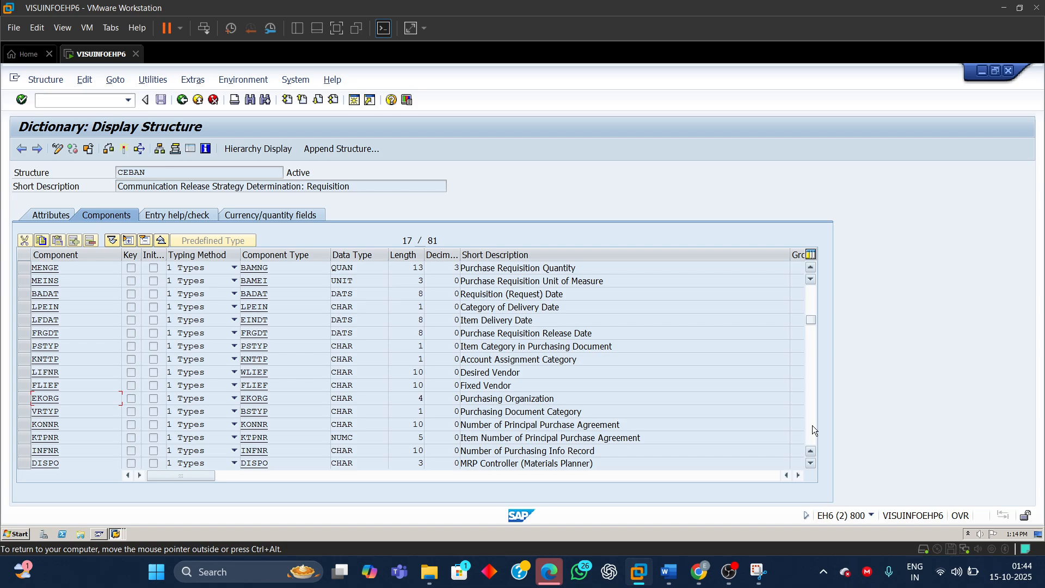
pyautogui.click(812, 425)
pyautogui.click(812, 426)
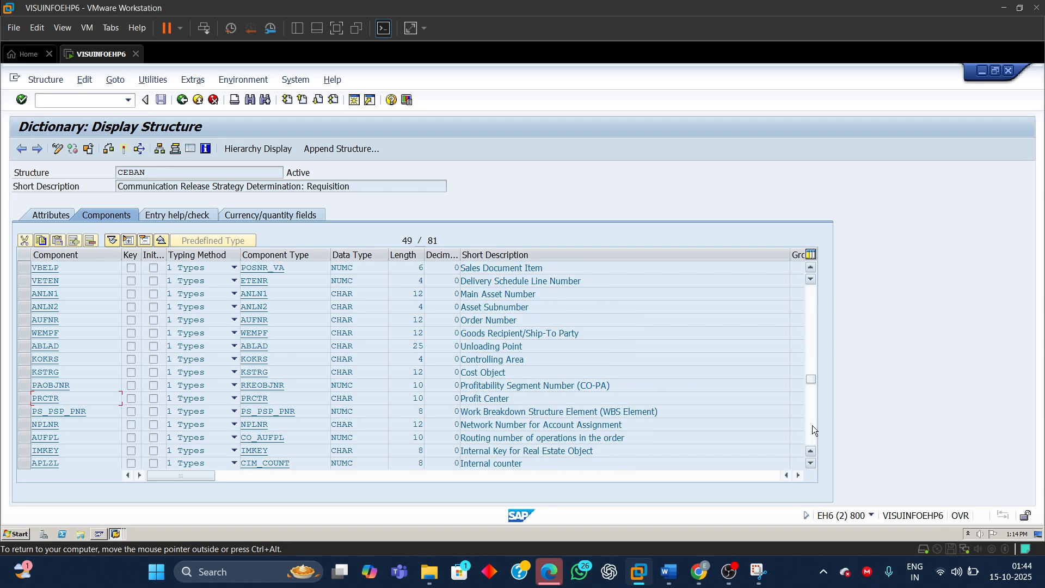
pyautogui.click(812, 425)
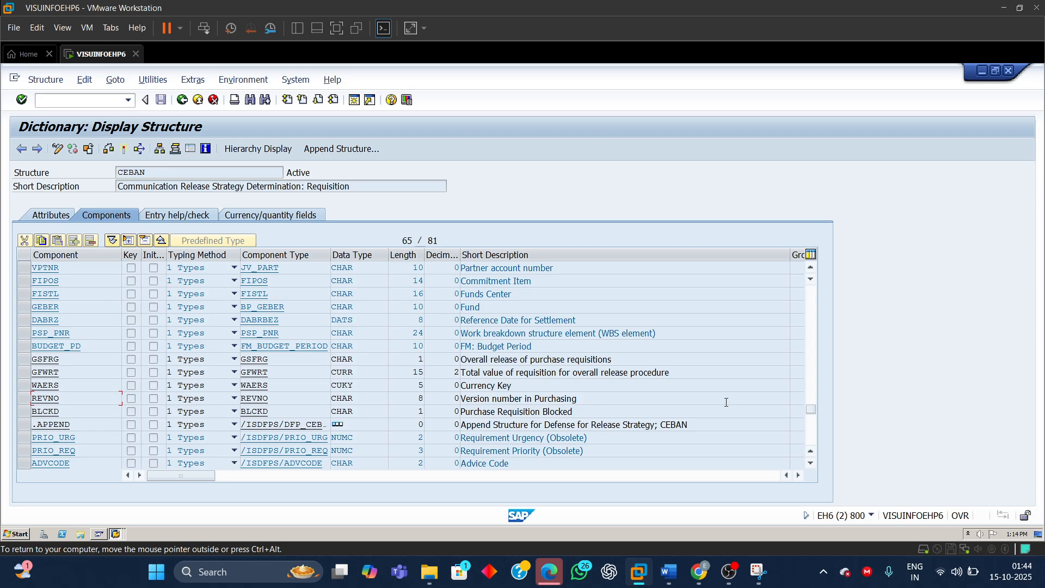
pyautogui.click(811, 433)
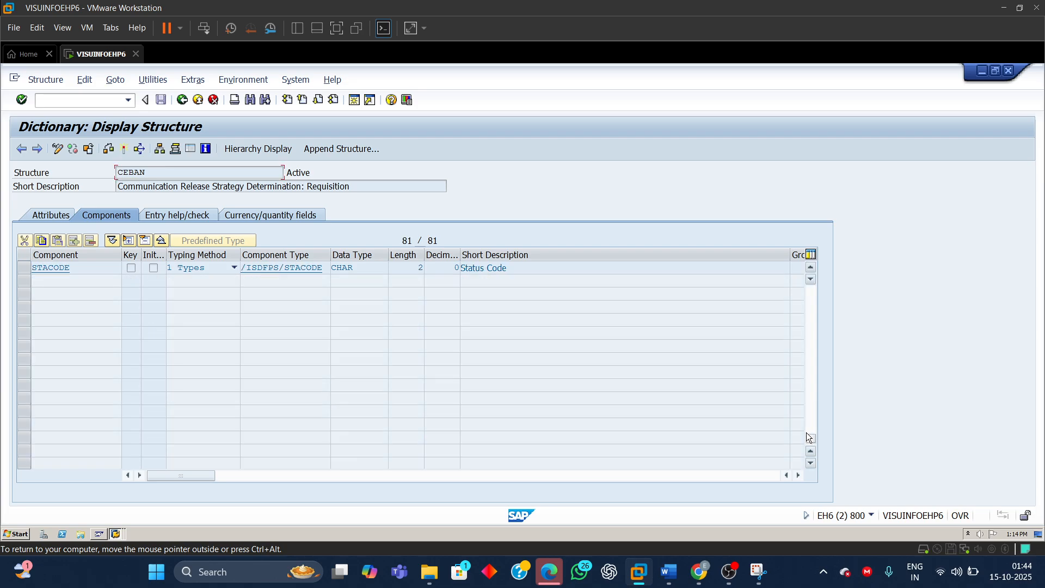
pyautogui.click(815, 336)
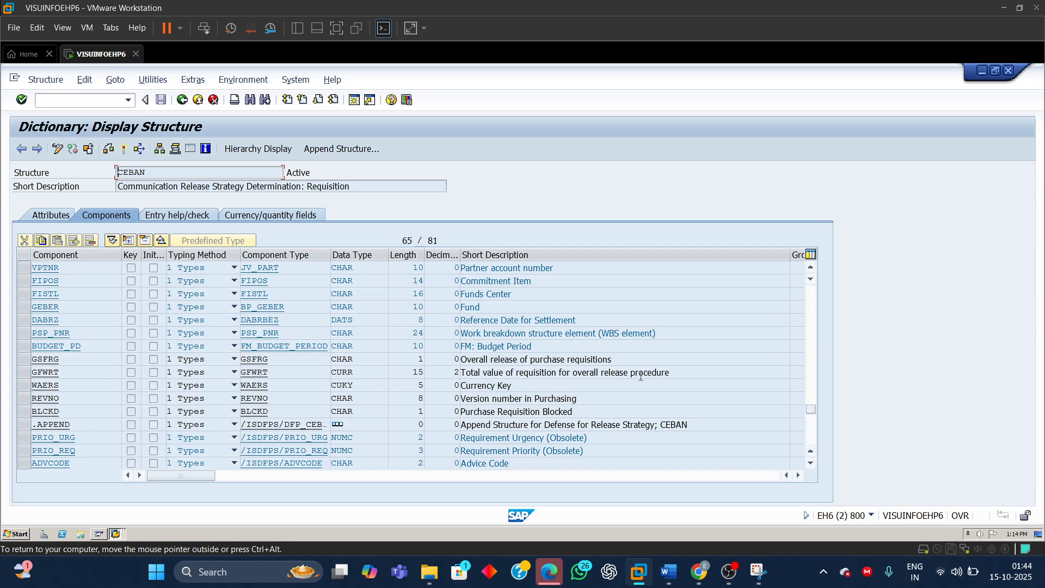
pyautogui.moveTo(698, 374); pyautogui.dragTo(448, 376)
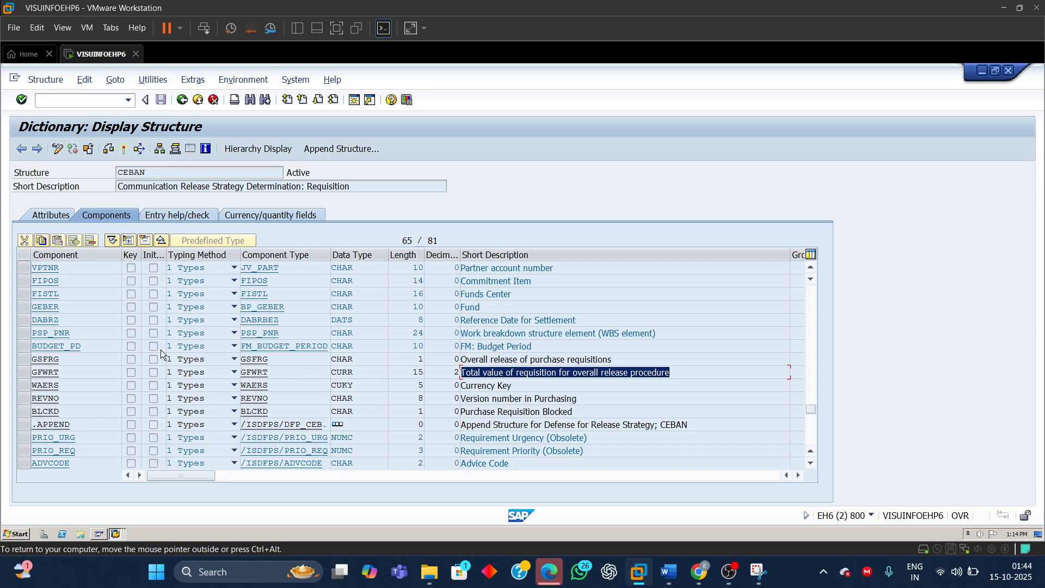
pyautogui.moveTo(71, 370); pyautogui.dragTo(31, 372)
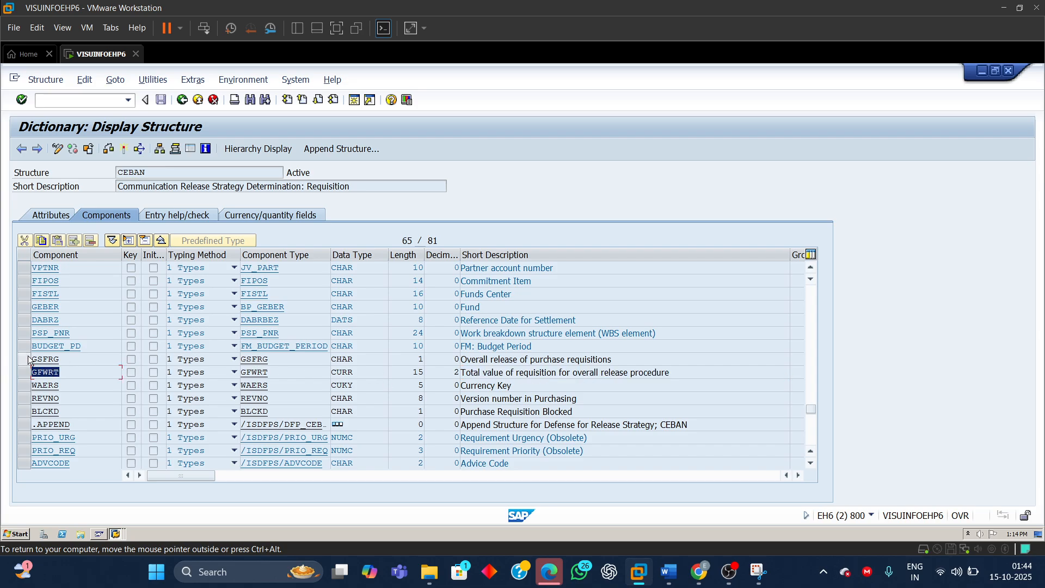
pyautogui.click(25, 372)
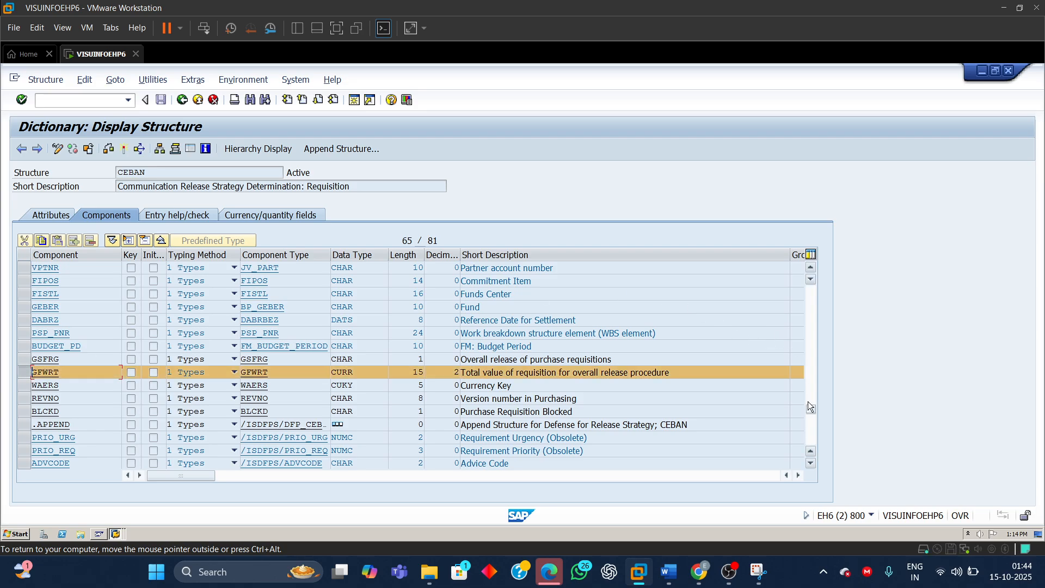
# - Return to the start of the CEBAN component list and select the BSART, EKGRP and WERKS rows
pyautogui.moveTo(809, 406); pyautogui.dragTo(806, 274)
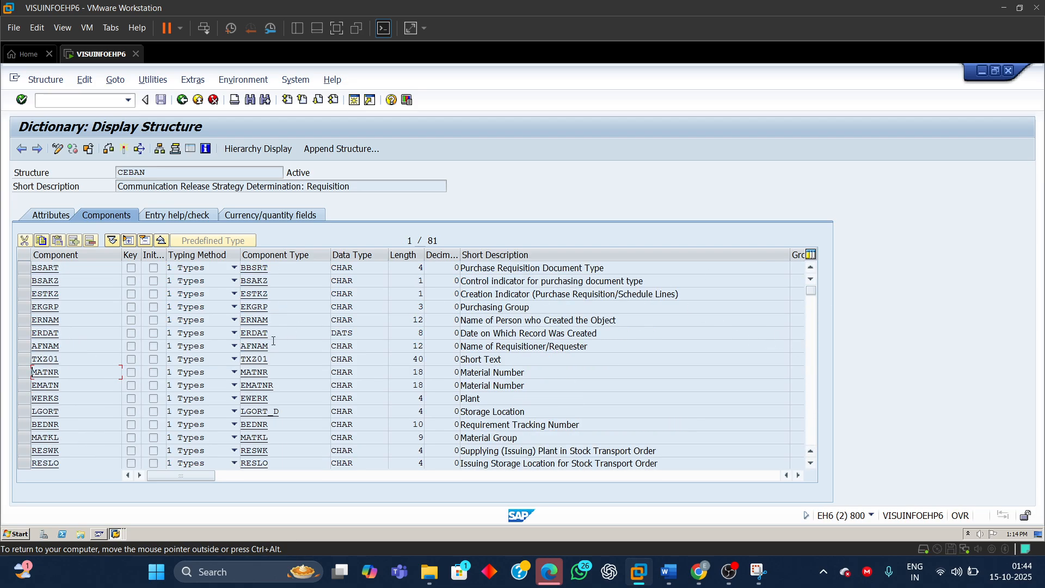
pyautogui.click(24, 268)
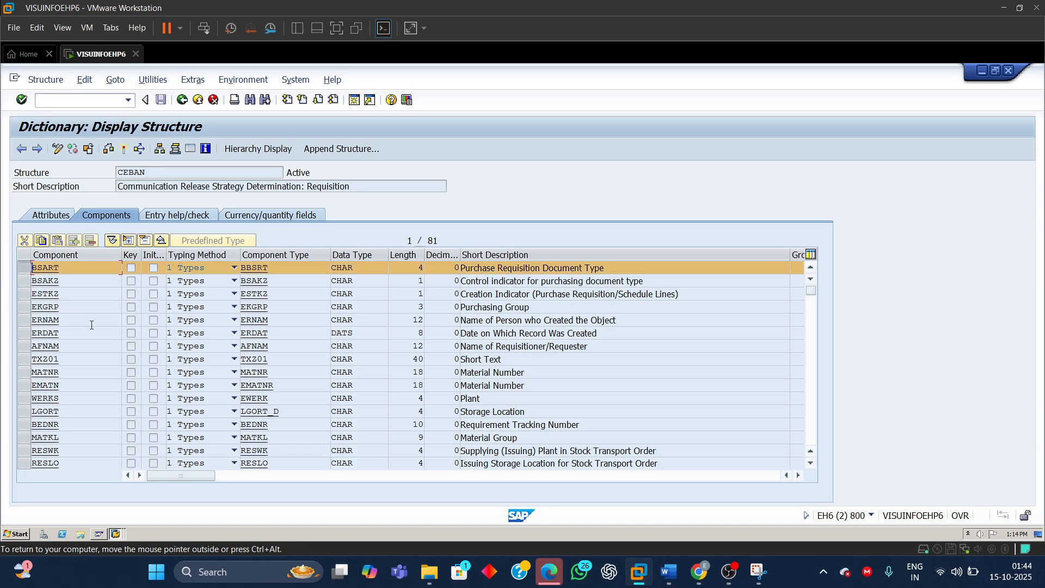
pyautogui.click(24, 307)
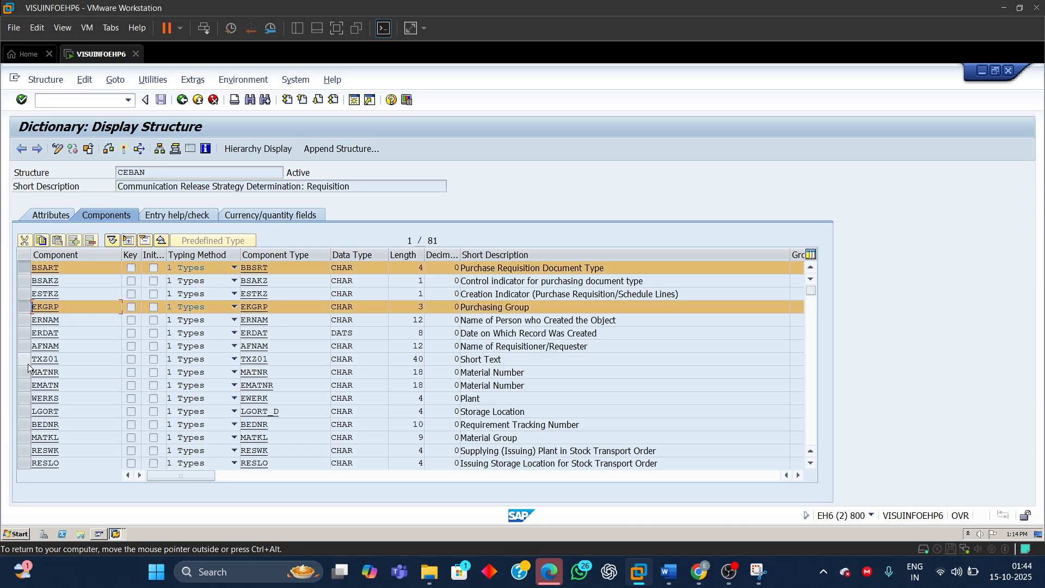
pyautogui.click(25, 398)
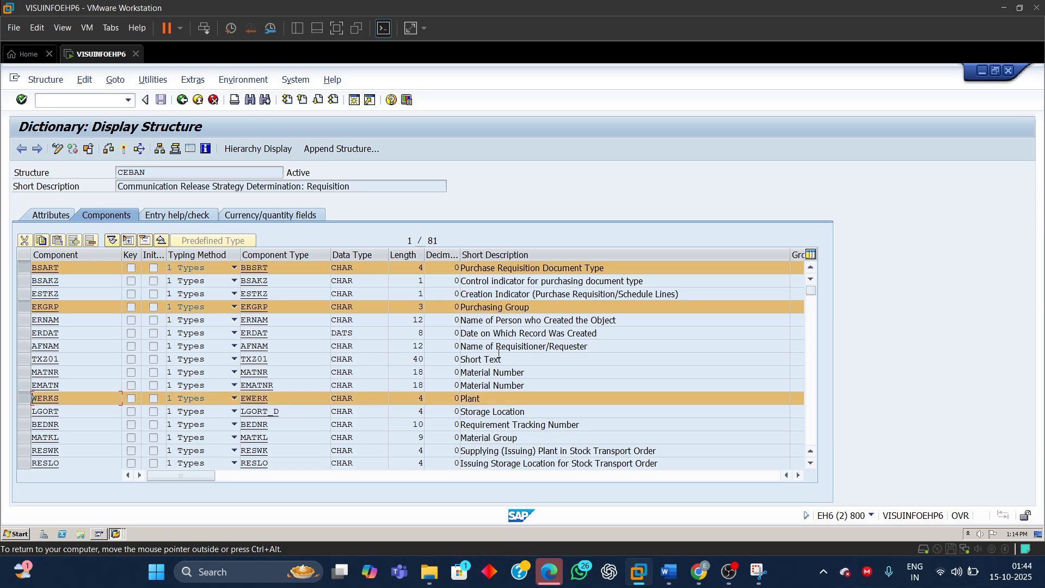
# - Switch to the Word document to check the Step 1 characteristic names, and return to the SAP system in VMware
pyautogui.moveTo(675, 574)
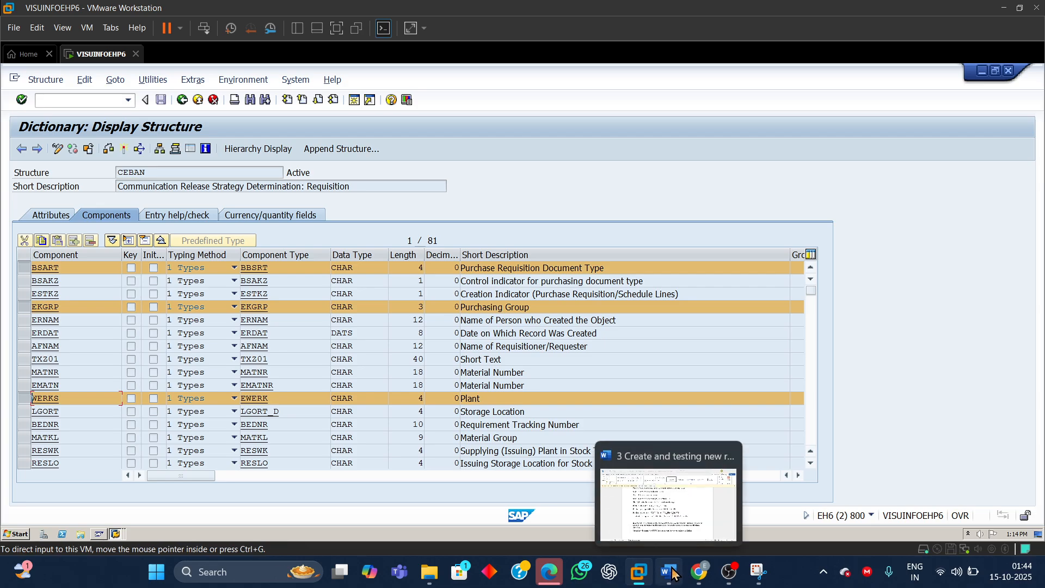
pyautogui.click(684, 507)
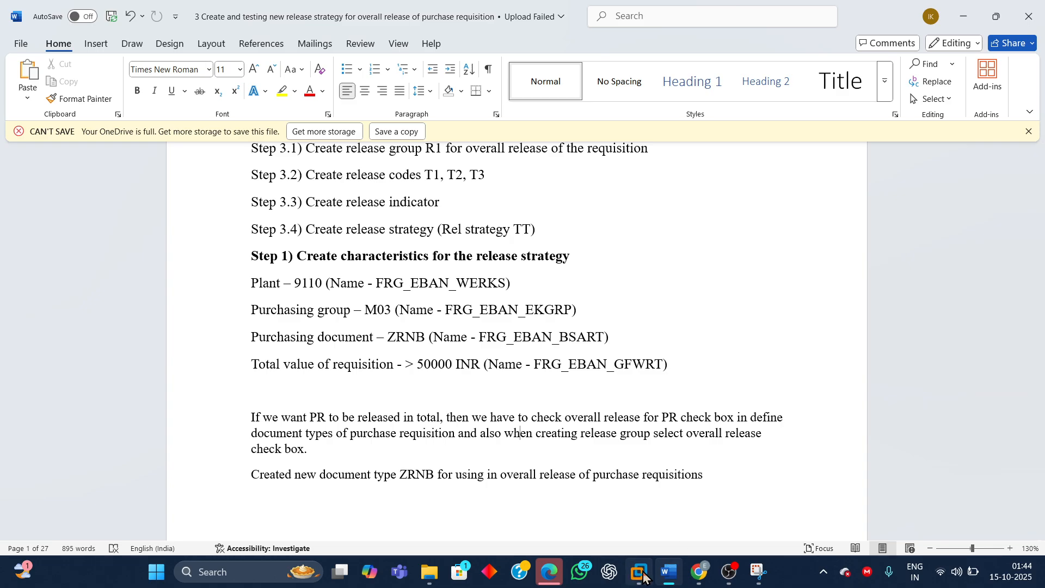
pyautogui.moveTo(643, 576)
pyautogui.click(707, 489)
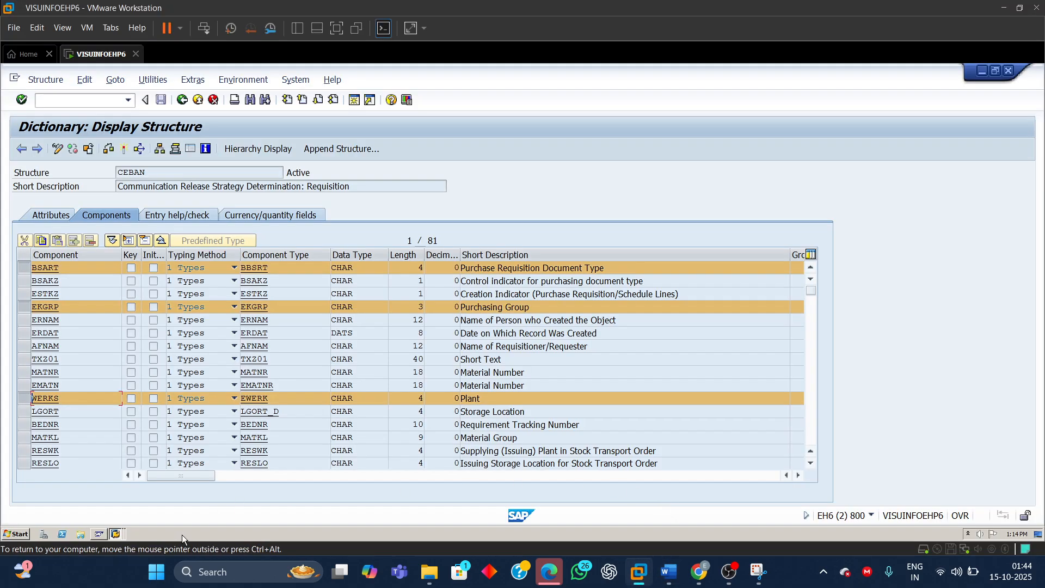
# - Switch back to the session displaying characteristic FRG_EBAN_WERKS and review its class type restriction
pyautogui.click(105, 536)
pyautogui.click(116, 505)
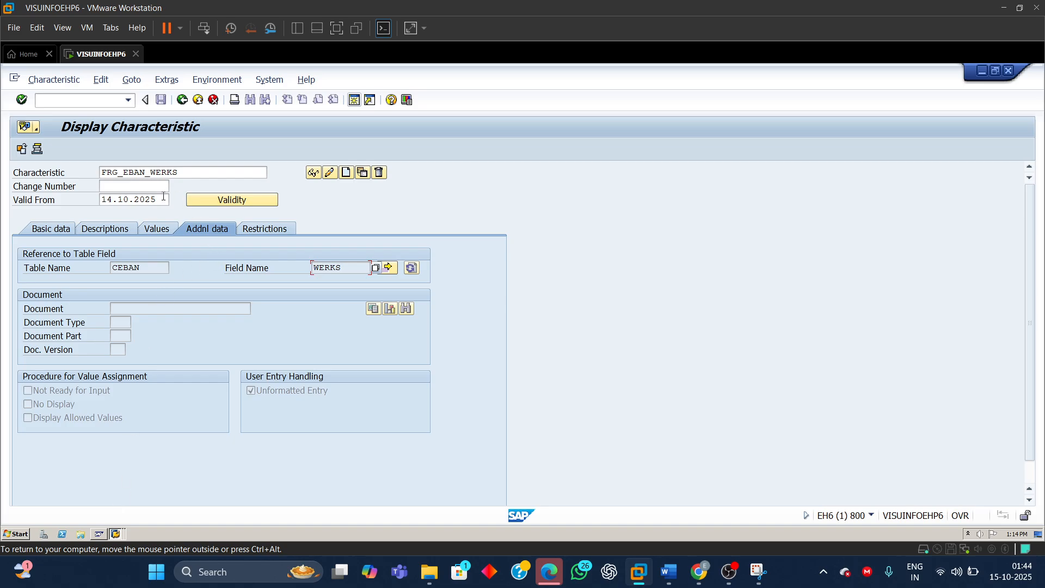
pyautogui.click(263, 229)
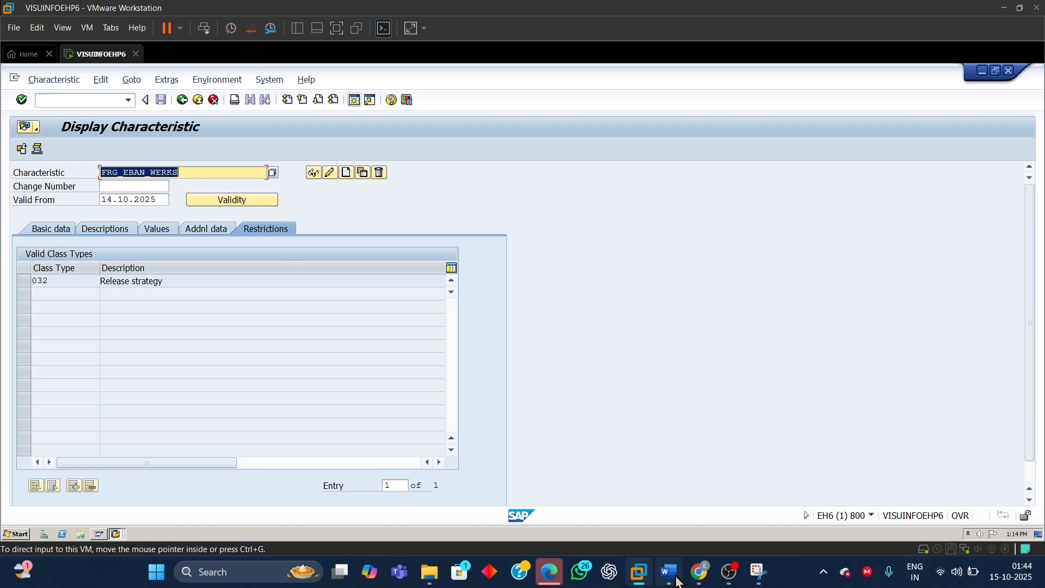
pyautogui.click(185, 172)
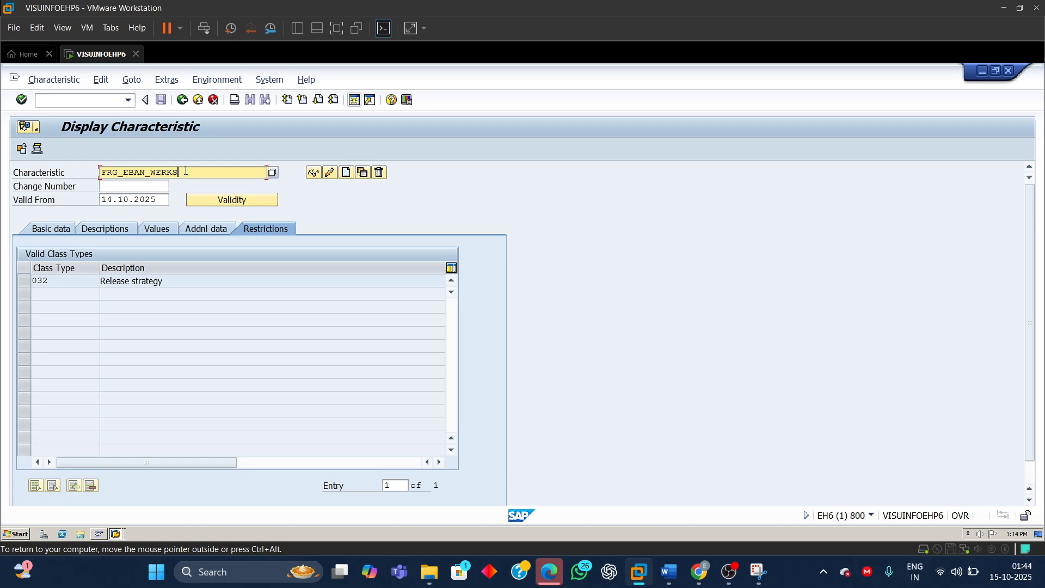
# - Display the characteristic FRG_EBAN_EKGRP in place of FRG_EBAN_WERKS
pyautogui.press('BackSpace')
pyautogui.press('BackSpace')
pyautogui.press('BackSpace')
pyautogui.press('BackSpace')
pyautogui.press('BackSpace')
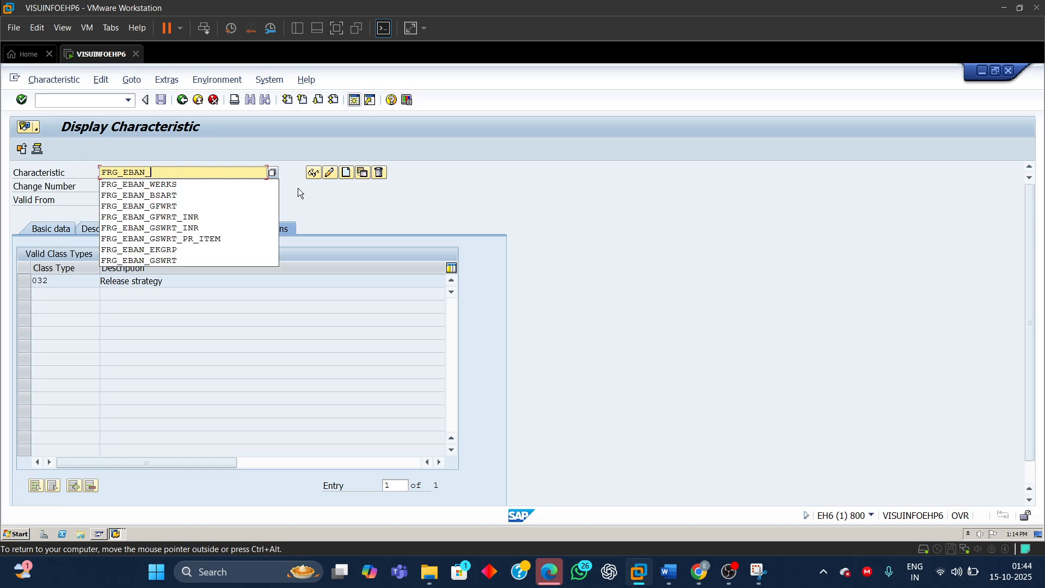
pyautogui.click(171, 250)
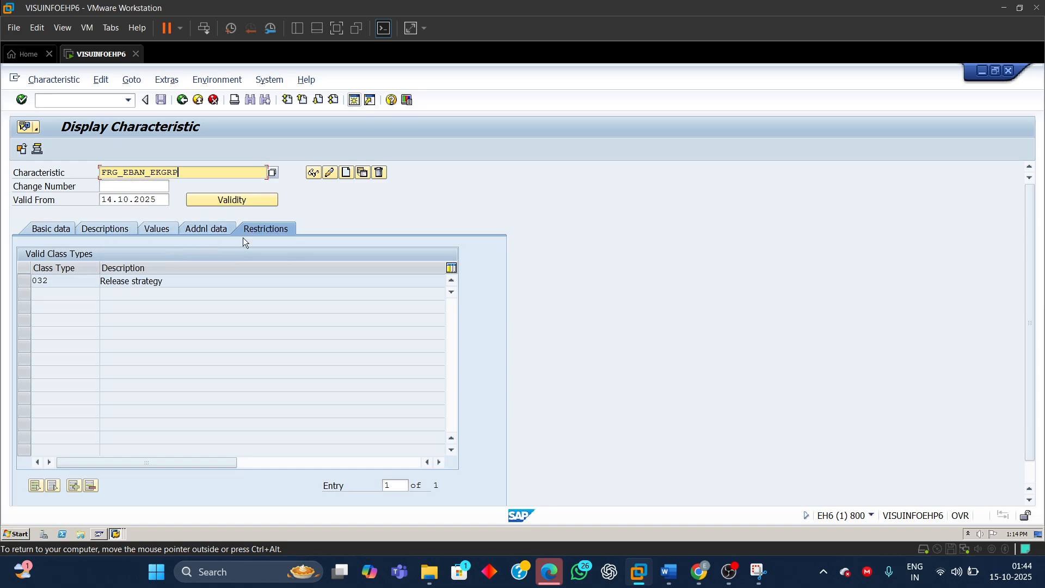
pyautogui.click(314, 174)
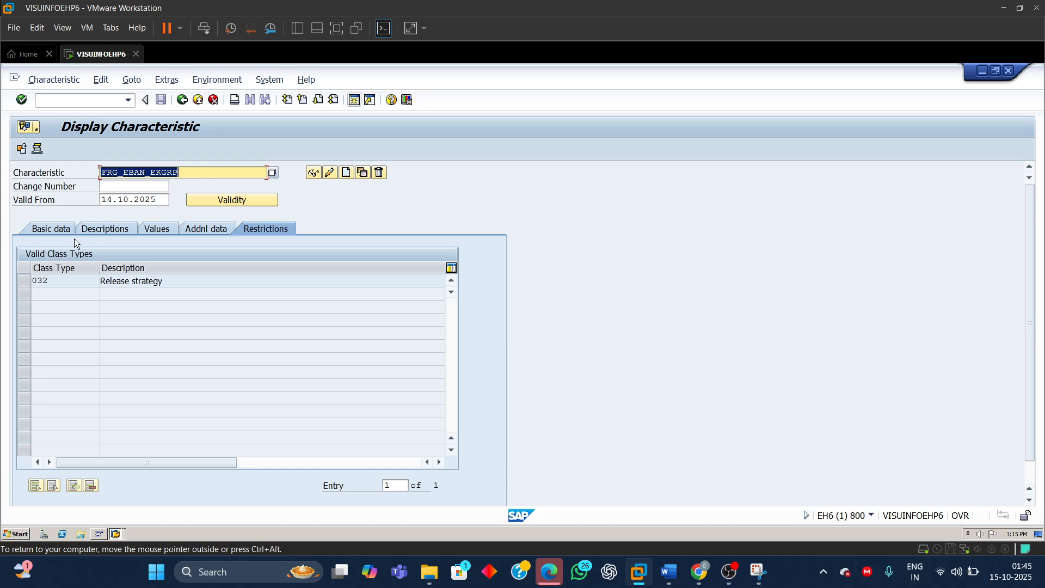
# - Review the basic data of FRG_EBAN_EKGRP: its description, data type options and number of characters
pyautogui.click(57, 231)
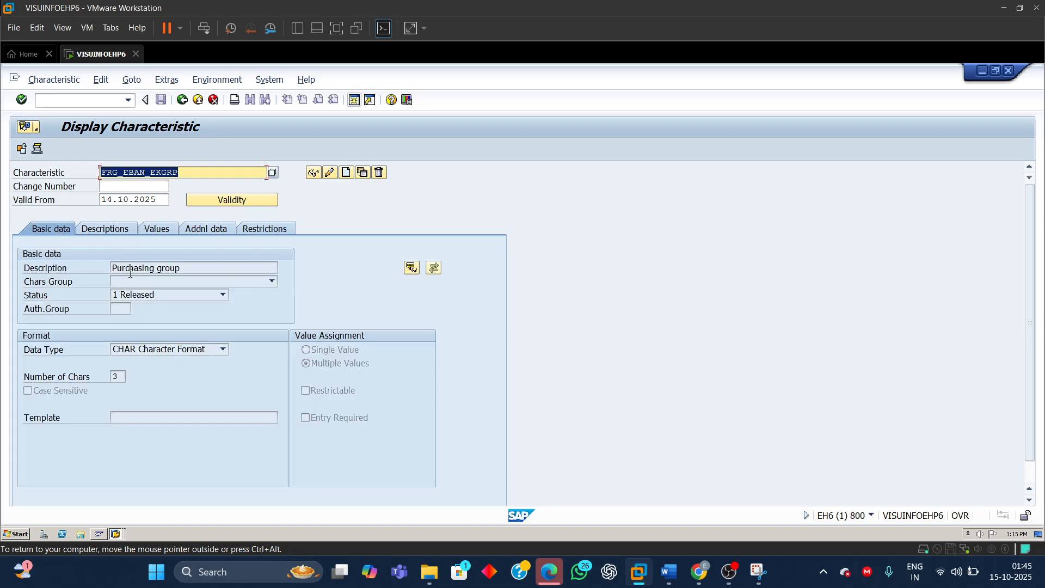
pyautogui.moveTo(180, 267); pyautogui.dragTo(112, 268)
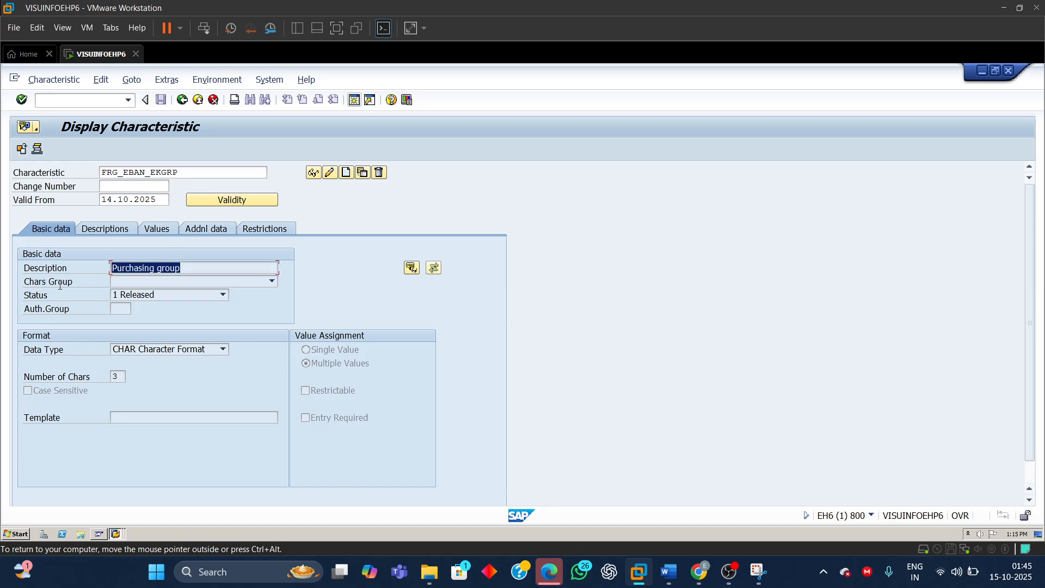
pyautogui.click(164, 352)
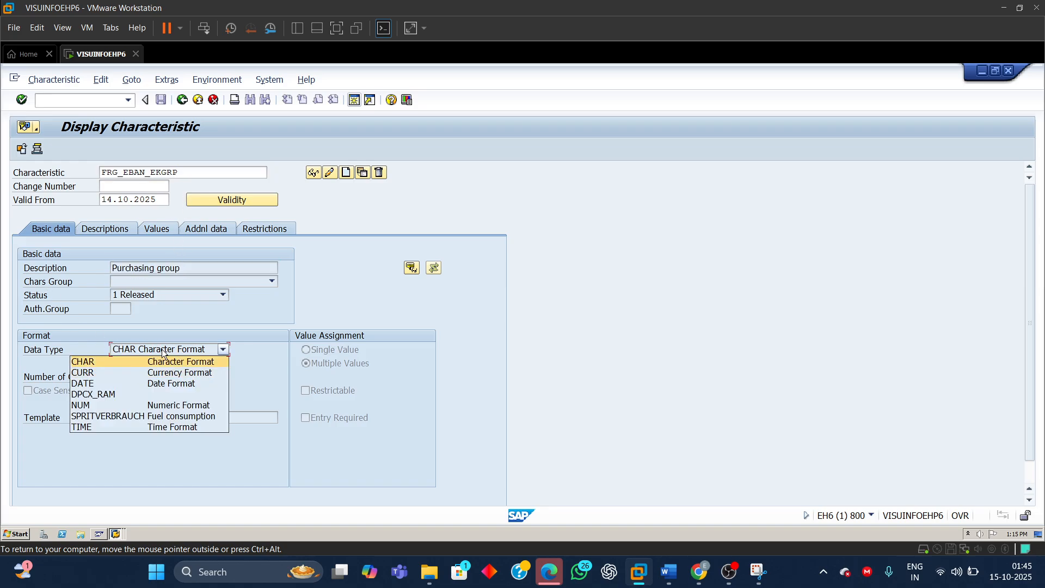
pyautogui.click(164, 352)
pyautogui.doubleClick(118, 376)
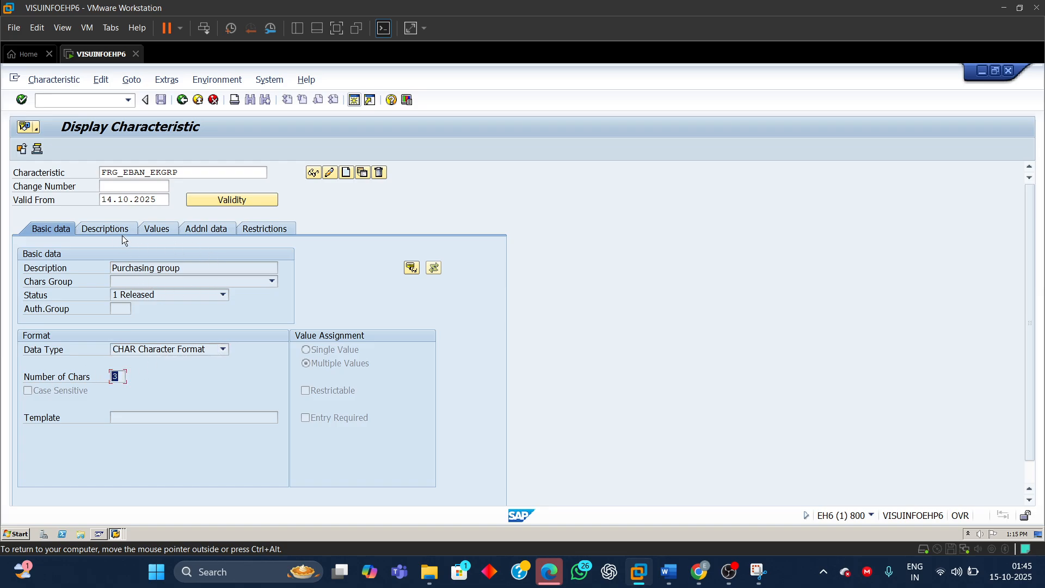
# - Check the table and field reference of FRG_EBAN_EKGRP and its class type restriction
pyautogui.click(201, 230)
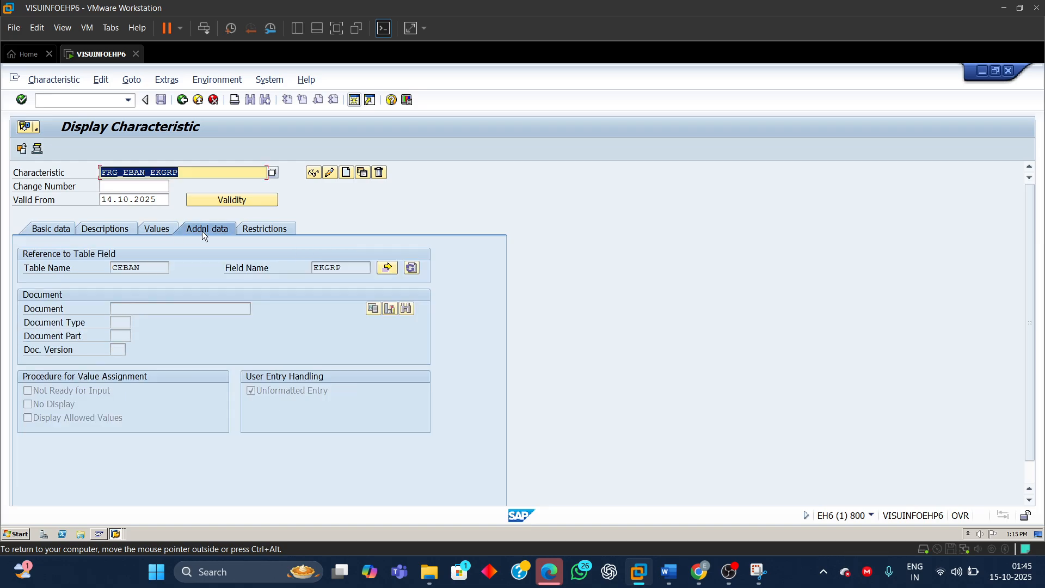
pyautogui.doubleClick(152, 270)
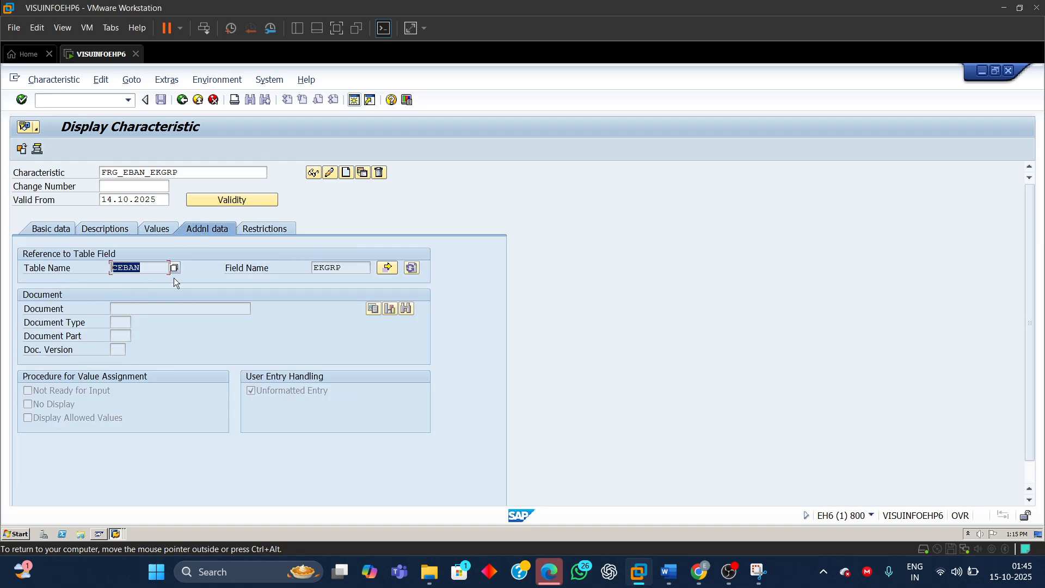
pyautogui.doubleClick(345, 268)
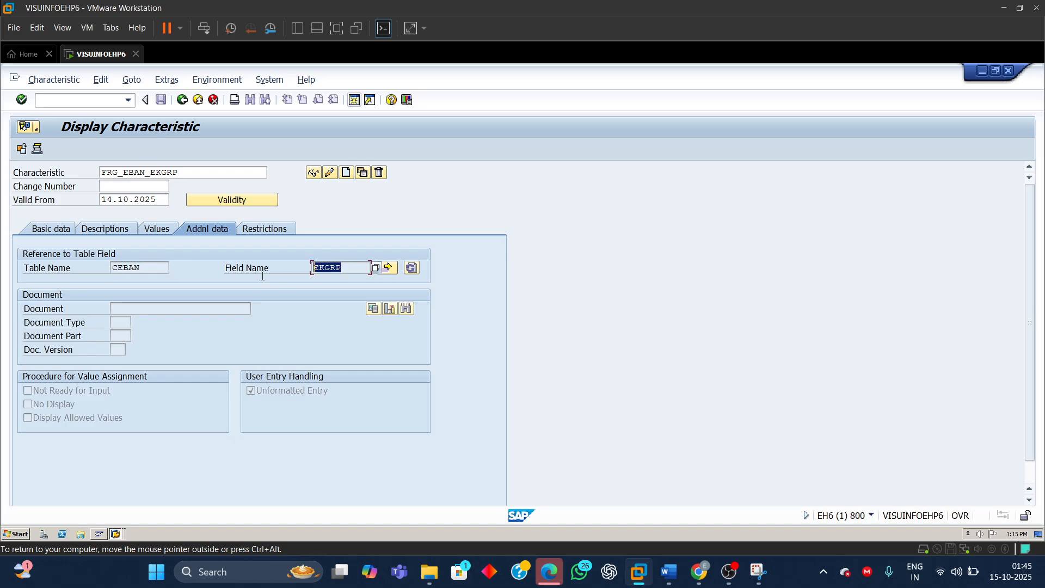
pyautogui.click(261, 230)
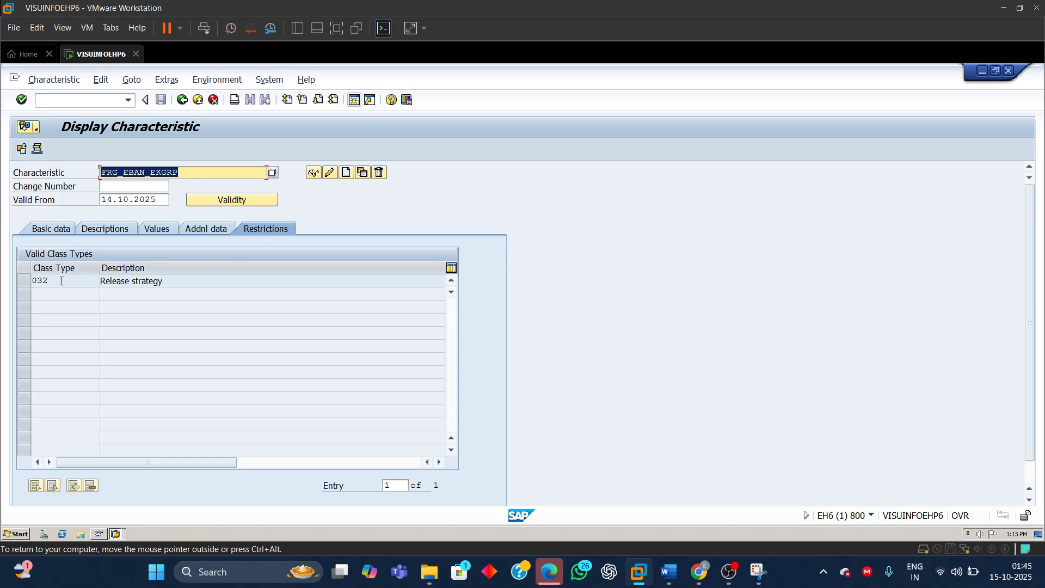
pyautogui.doubleClick(40, 281)
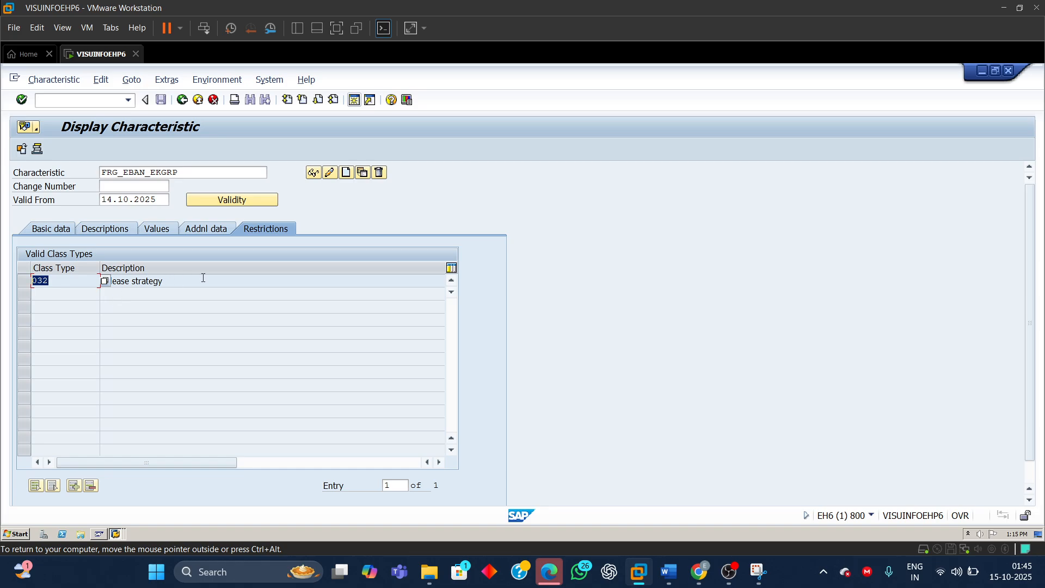
pyautogui.press('Tab')
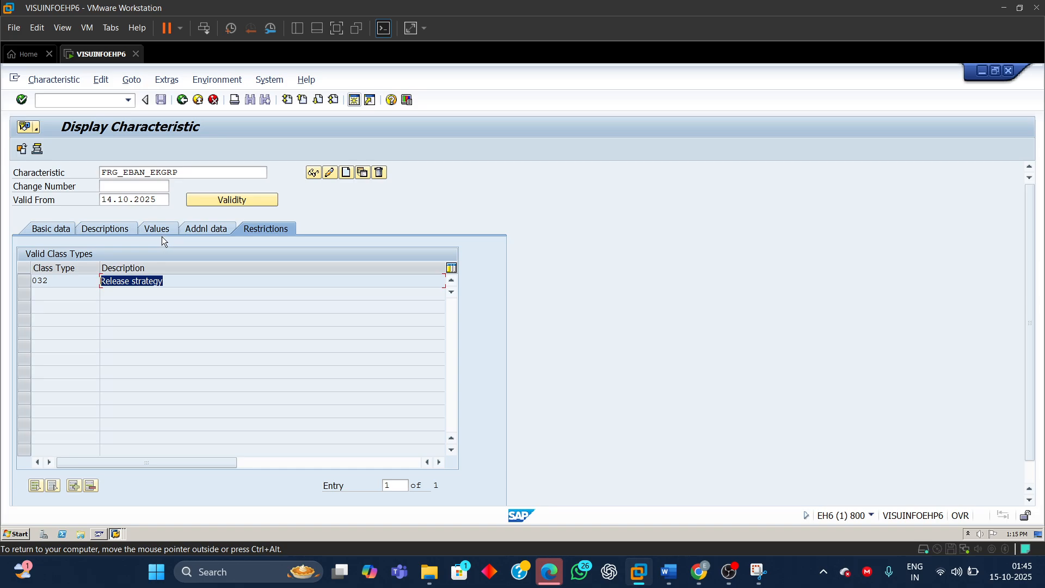
# - Review the EN and JA language descriptions of FRG_EBAN_EKGRP, and leave the characteristic display
pyautogui.click(92, 232)
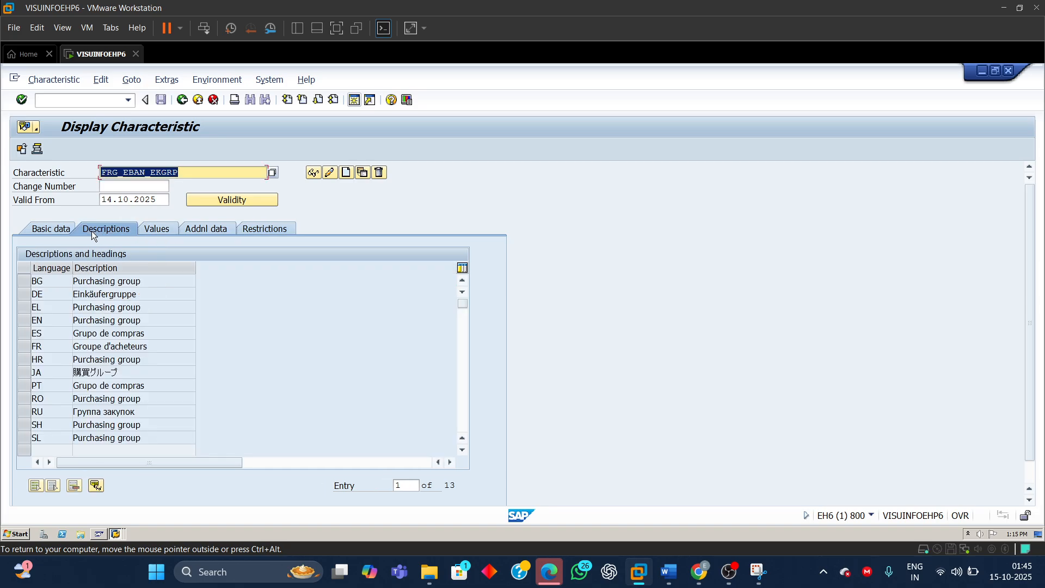
pyautogui.click(24, 323)
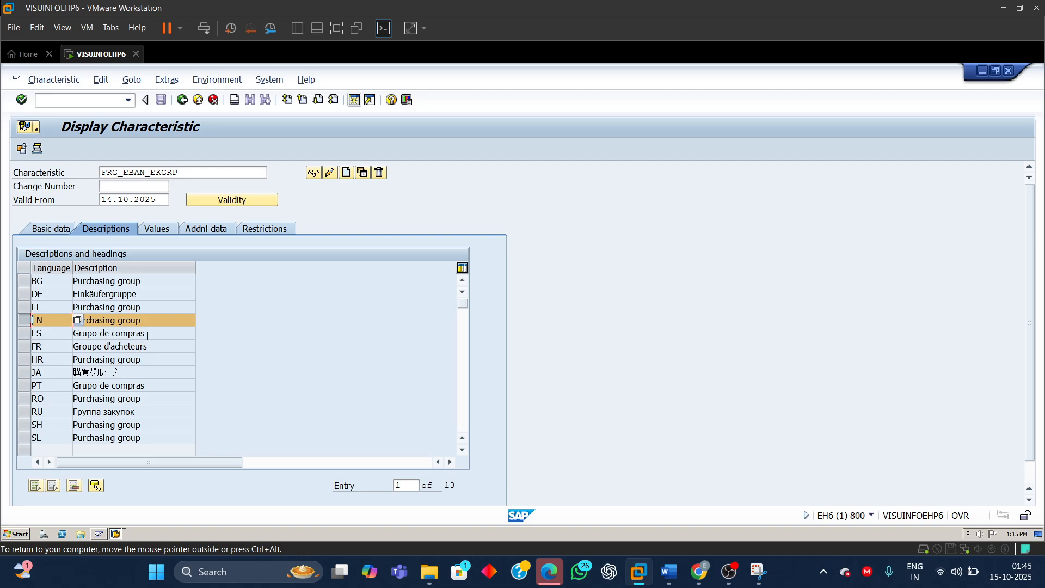
pyautogui.click(24, 373)
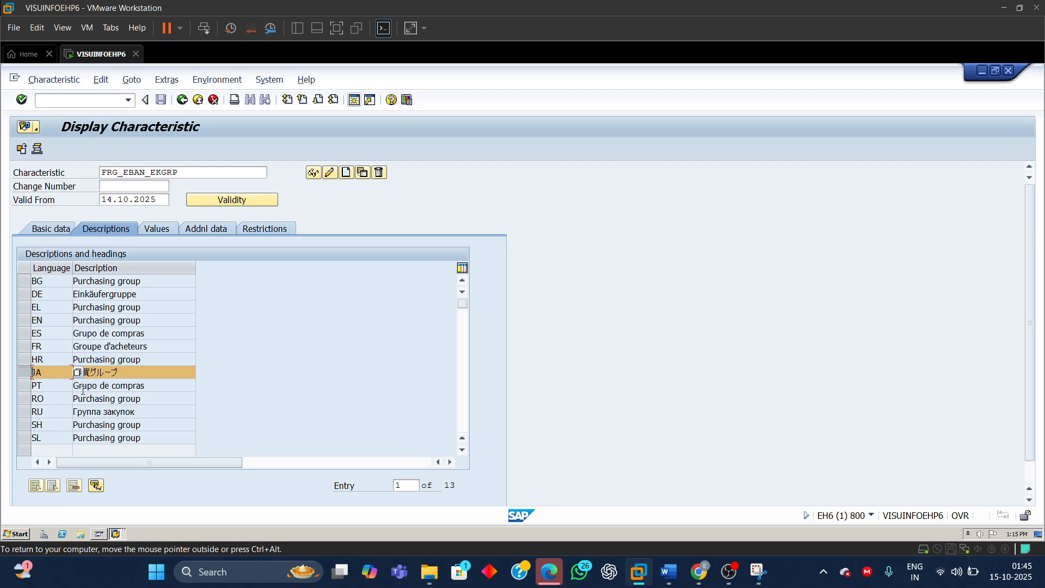
pyautogui.click(182, 100)
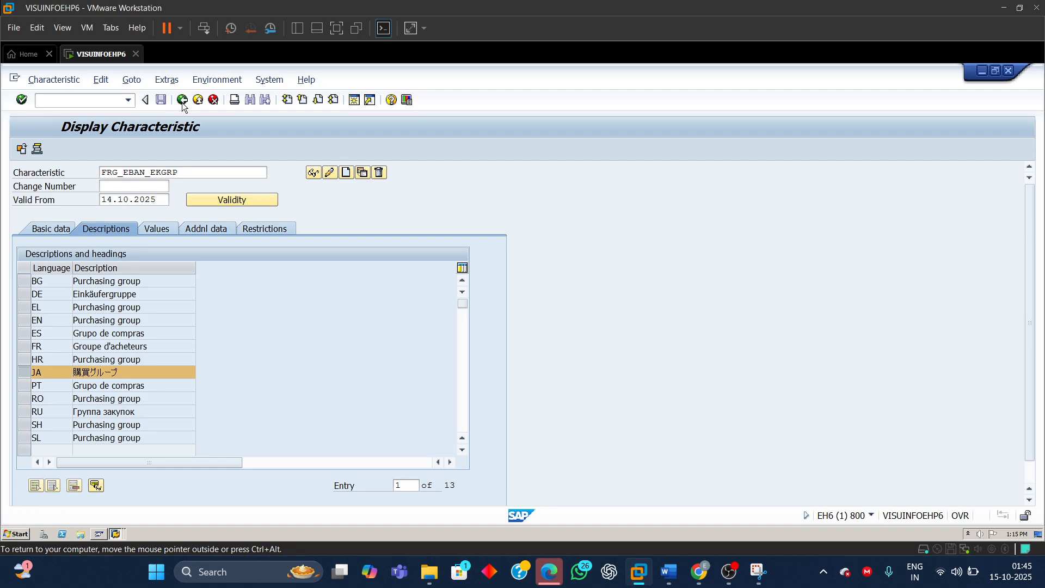
# - Switch to the Word document to highlight the purchasing document characteristic line, and return to the Display IMG session in VMware
pyautogui.click(675, 509)
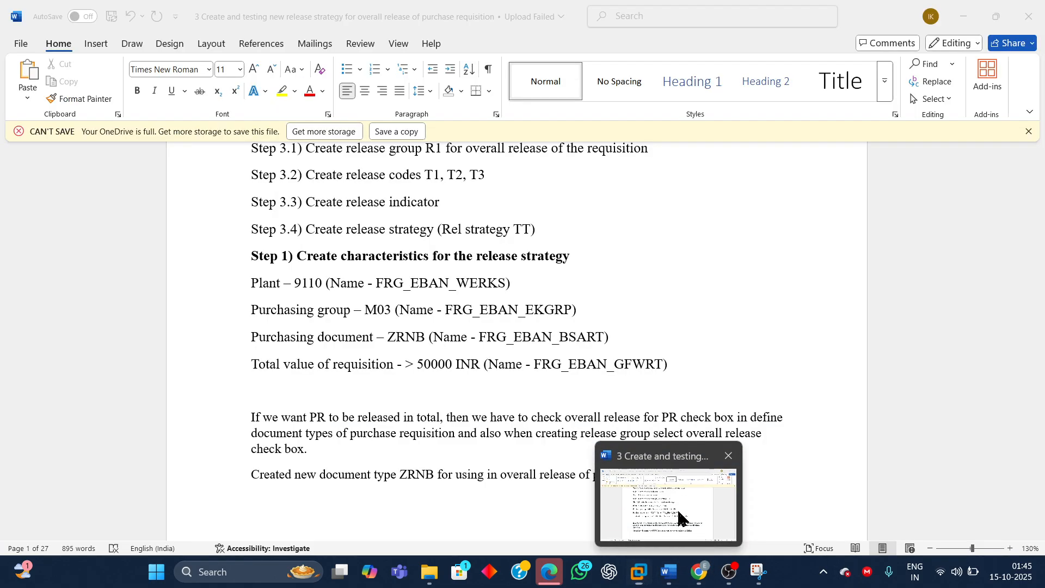
pyautogui.moveTo(251, 338); pyautogui.dragTo(634, 337)
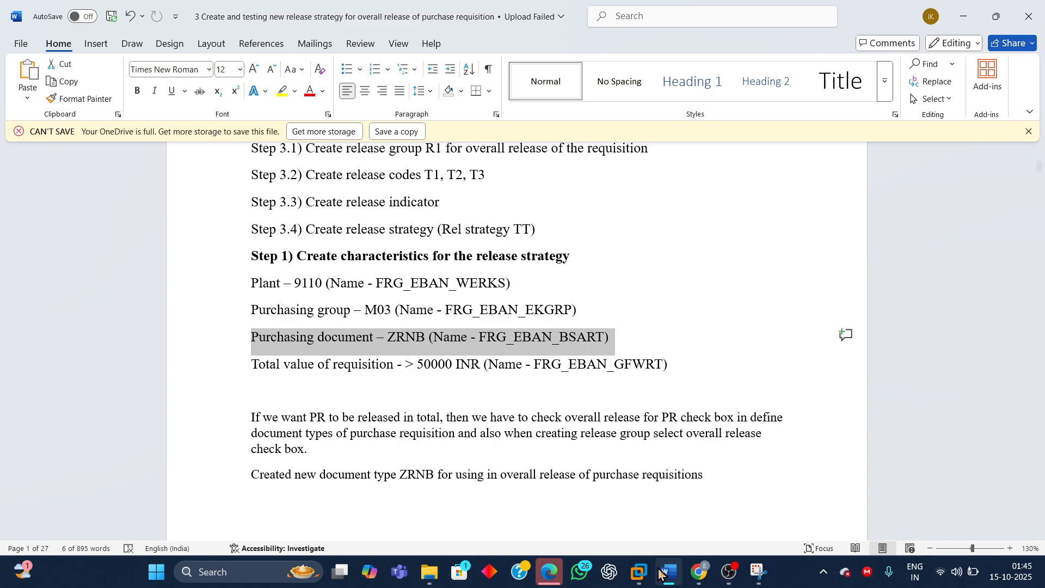
pyautogui.moveTo(640, 573)
pyautogui.click(680, 482)
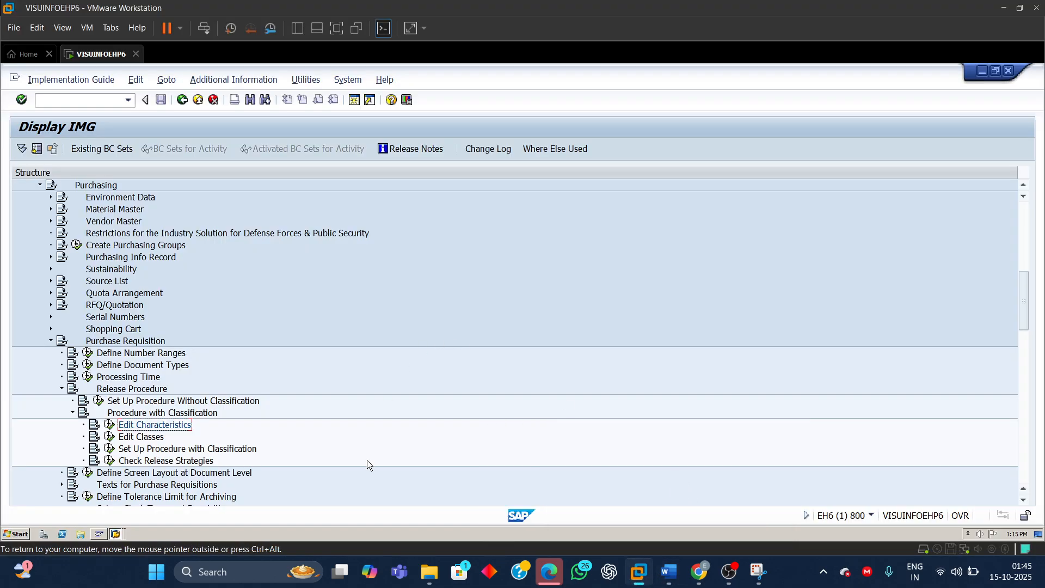
pyautogui.click(116, 534)
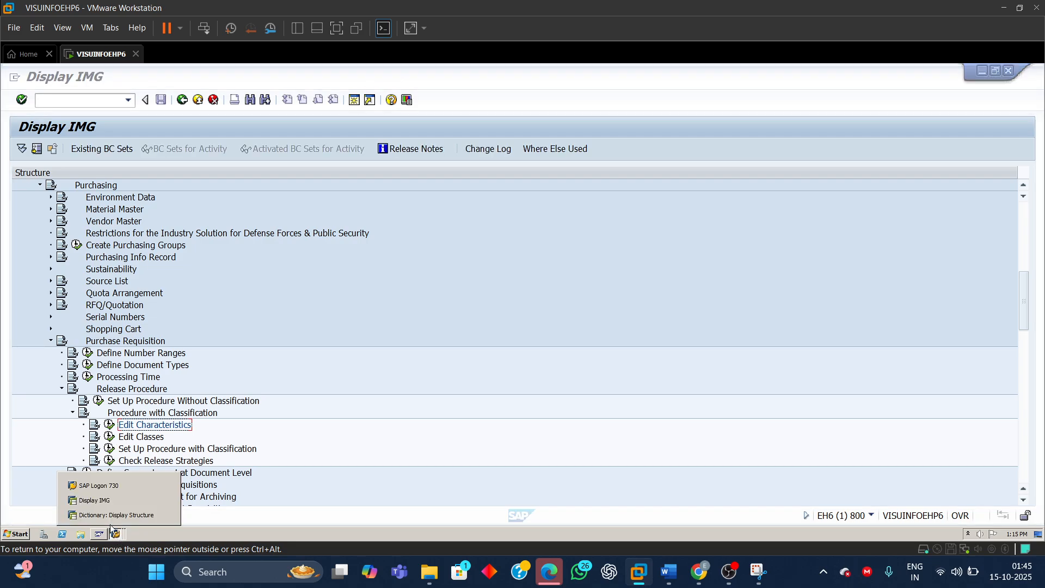
pyautogui.click(100, 501)
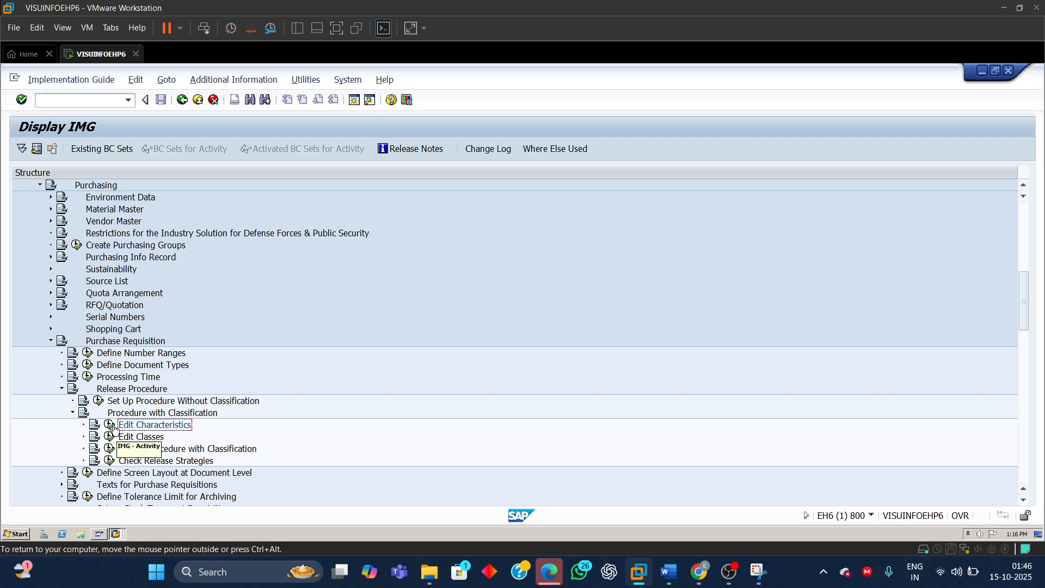
# - Open the Edit Characteristics activity for purchase requisition release and display the characteristic FRG_EBAN_BSART
pyautogui.click(110, 425)
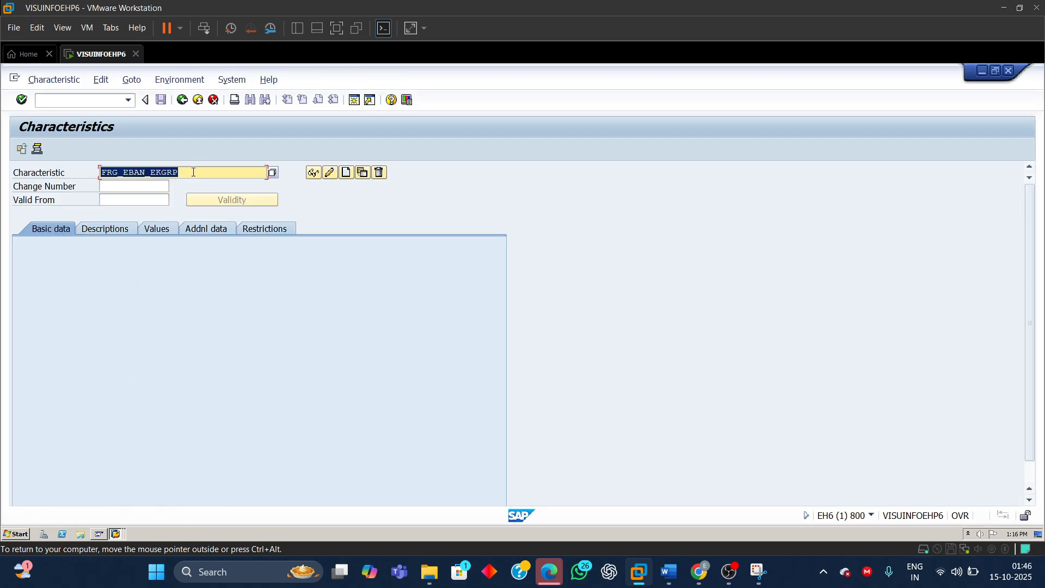
pyautogui.click(211, 170)
pyautogui.press('BackSpace')
pyautogui.press('BackSpace')
pyautogui.press('BackSpace')
pyautogui.press('BackSpace')
pyautogui.press('BackSpace')
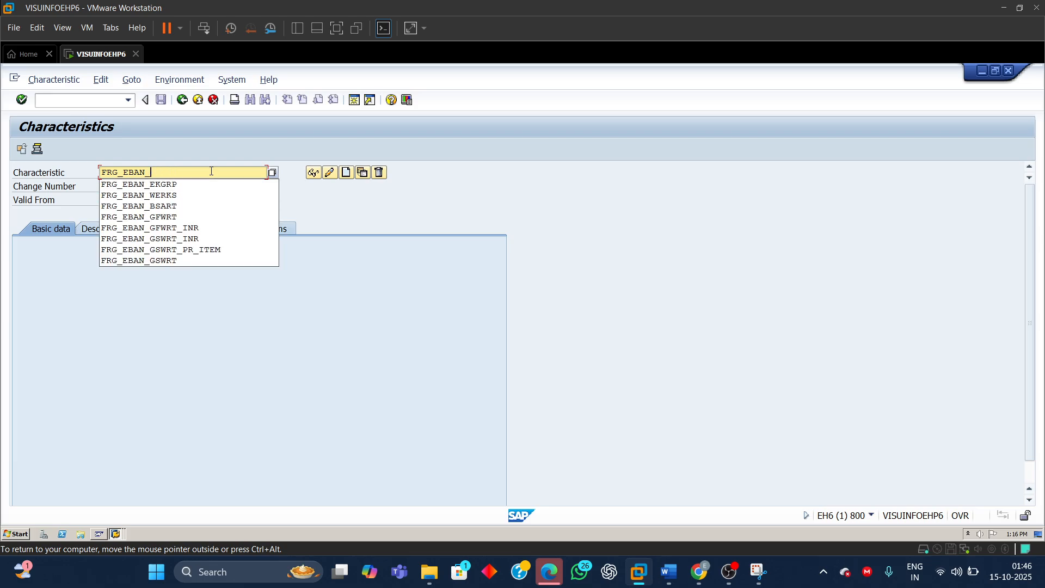
pyautogui.press('Down')
pyautogui.press('Down')
pyautogui.press('Down')
pyautogui.press('Return')
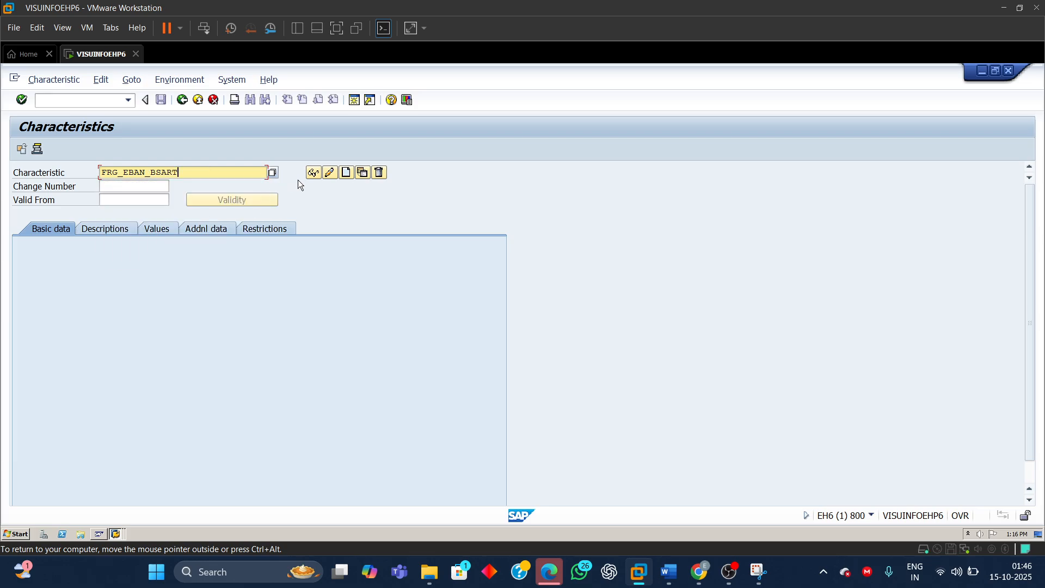
pyautogui.click(313, 174)
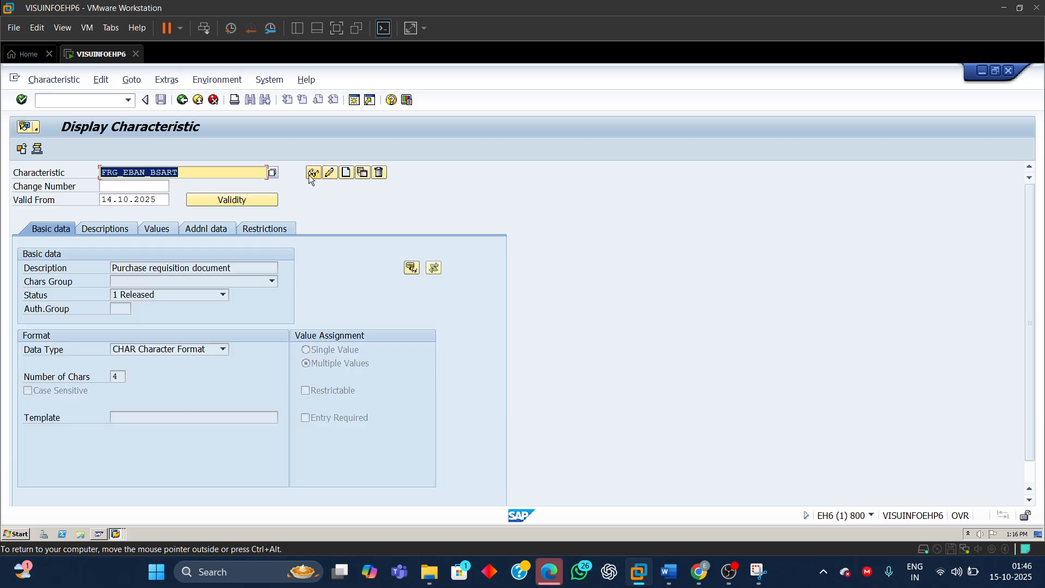
# - Review the basic data of FRG_EBAN_BSART: its description, data type options and number of characters
pyautogui.click(198, 267)
pyautogui.moveTo(235, 268); pyautogui.dragTo(111, 267)
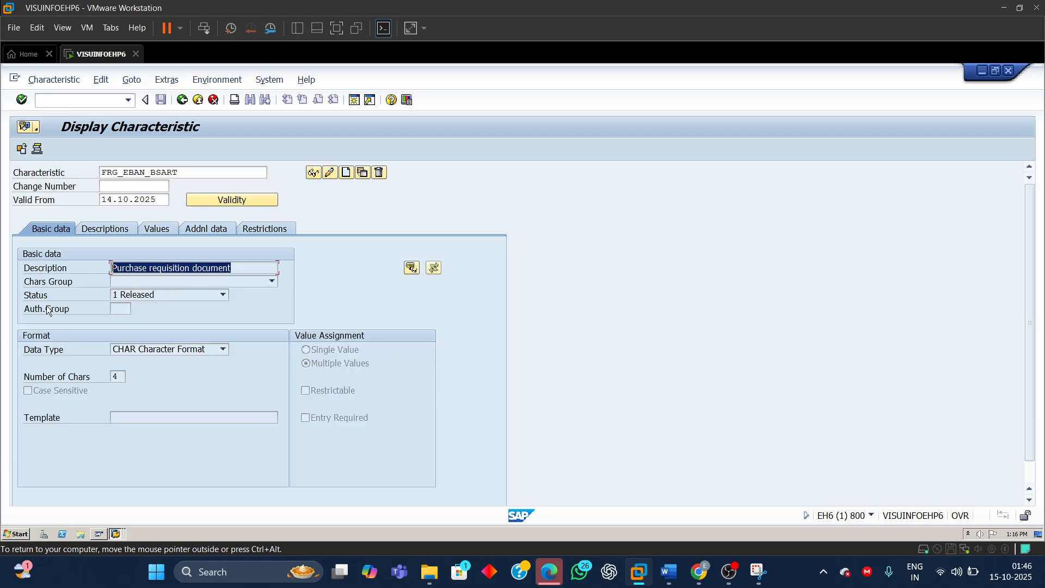
pyautogui.click(171, 349)
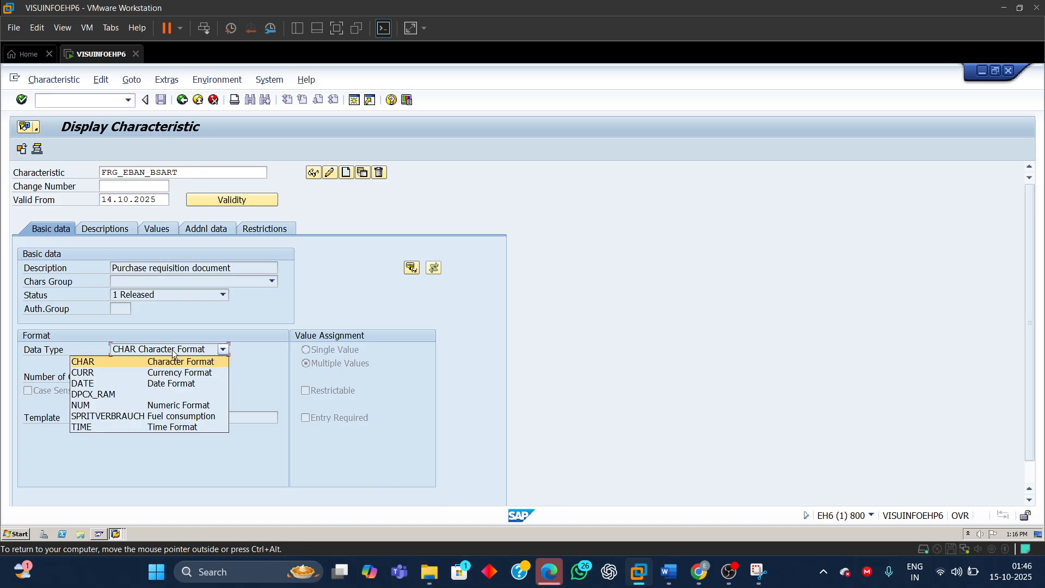
pyautogui.click(172, 350)
pyautogui.doubleClick(123, 378)
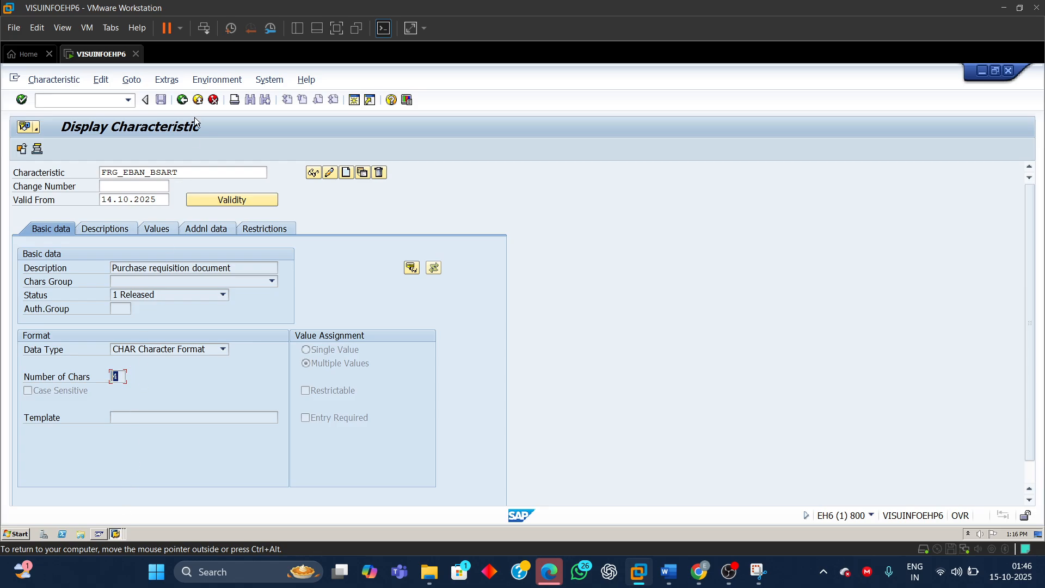
# - Check the table name and field name that FRG_EBAN_BSART references
pyautogui.click(217, 230)
pyautogui.click(152, 266)
pyautogui.doubleClick(152, 267)
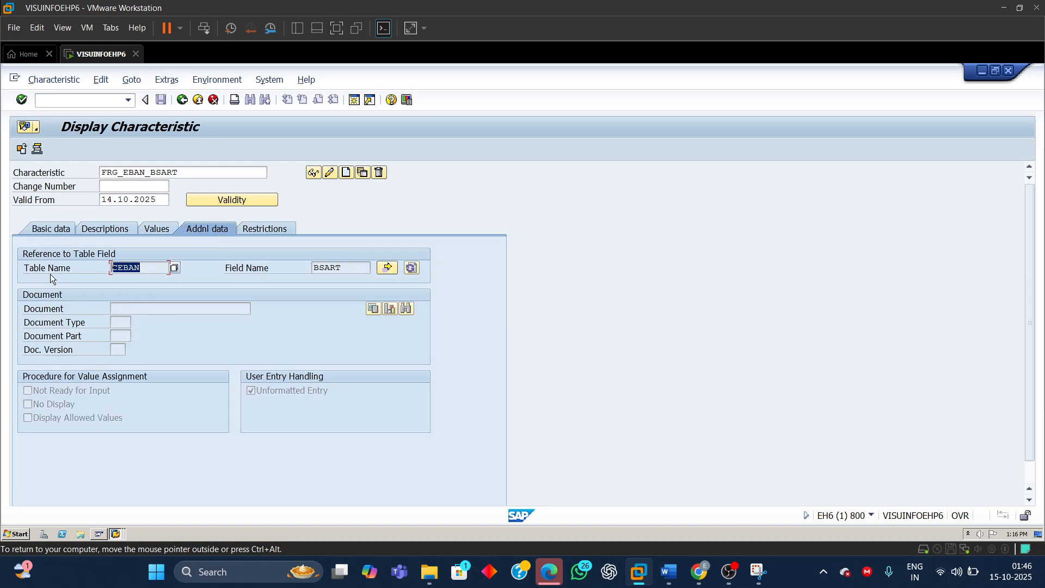
pyautogui.moveTo(327, 269); pyautogui.dragTo(249, 274)
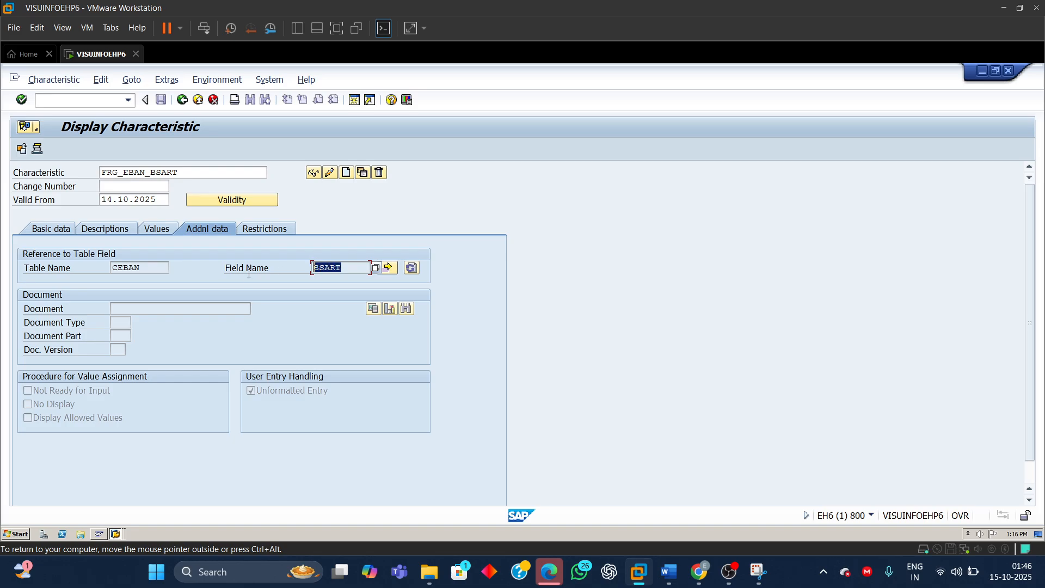
# - Review the class type restriction of FRG_EBAN_BSART and its EN language description
pyautogui.click(267, 228)
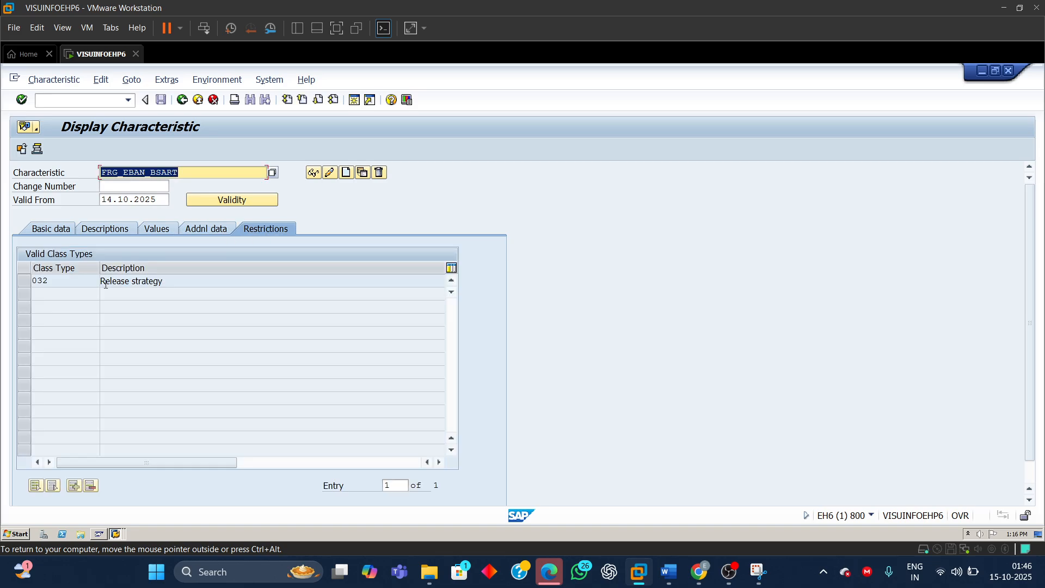
pyautogui.click(57, 280)
pyautogui.doubleClick(57, 281)
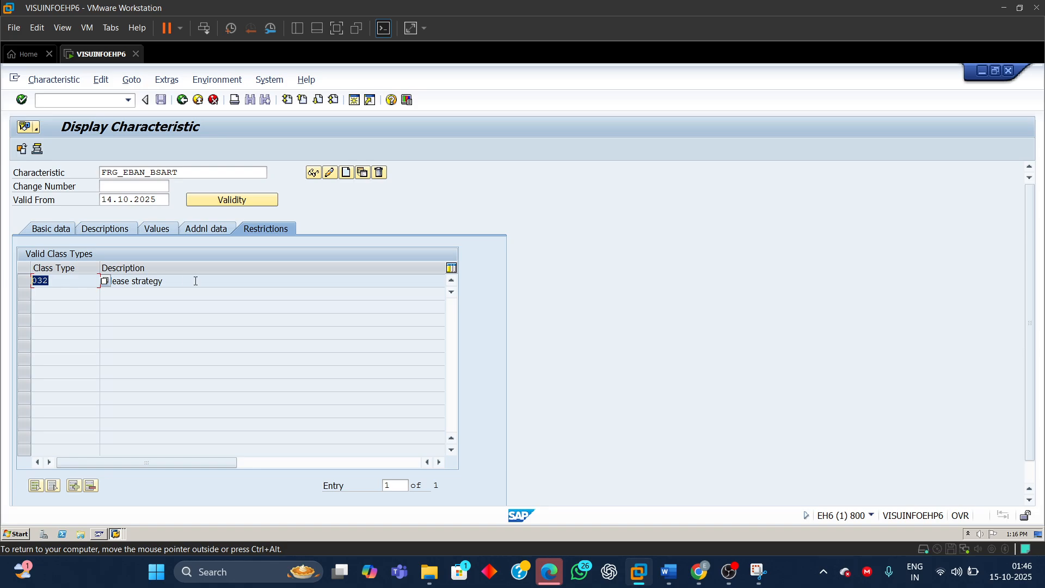
pyautogui.click(166, 282)
pyautogui.click(117, 228)
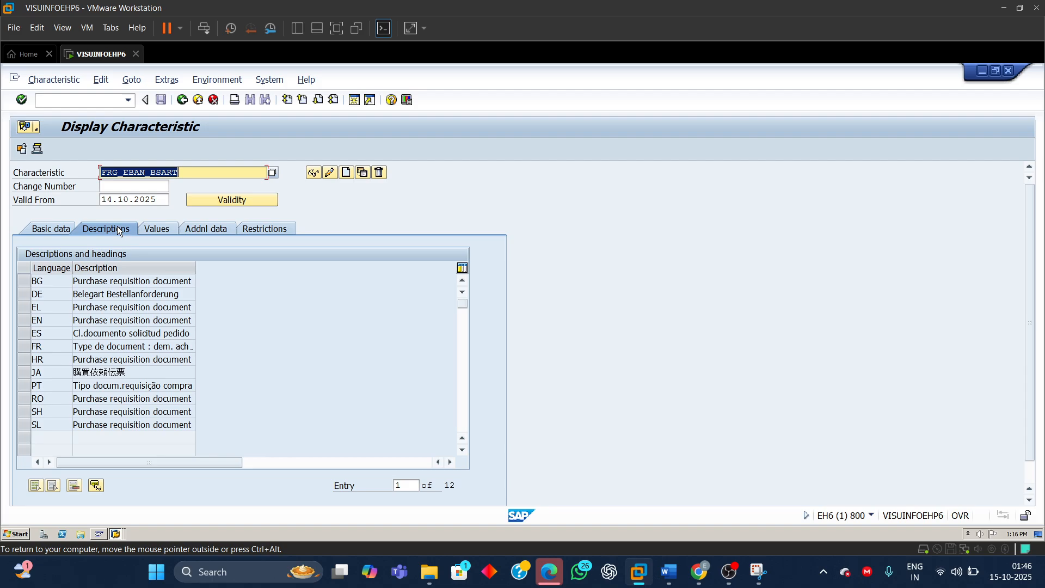
pyautogui.click(29, 323)
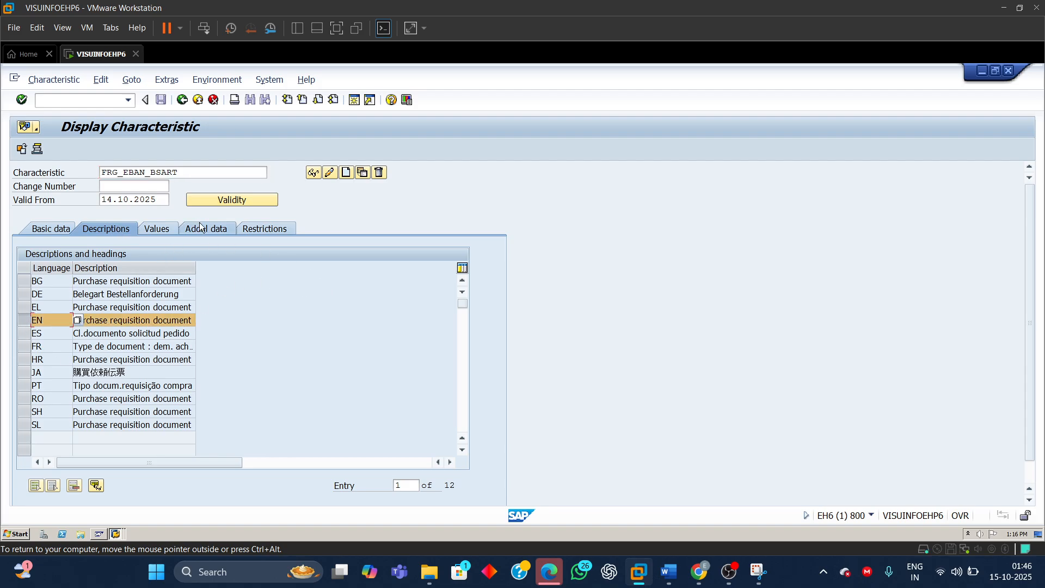
# - Switch FRG_EBAN_BSART to change mode and add ZRNB to its allowed characteristic values
pyautogui.moveTo(197, 174); pyautogui.dragTo(107, 172)
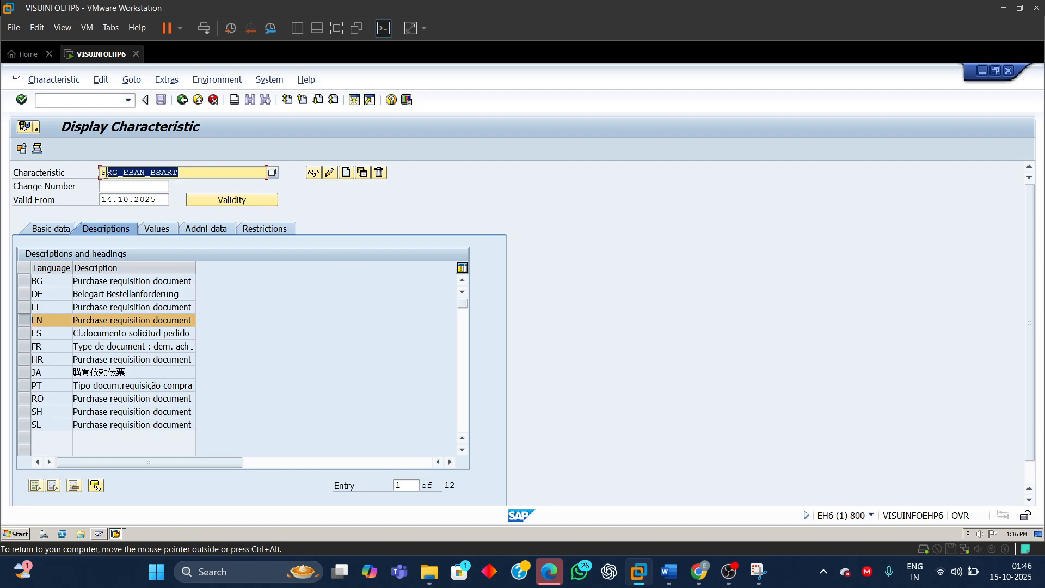
pyautogui.click(159, 227)
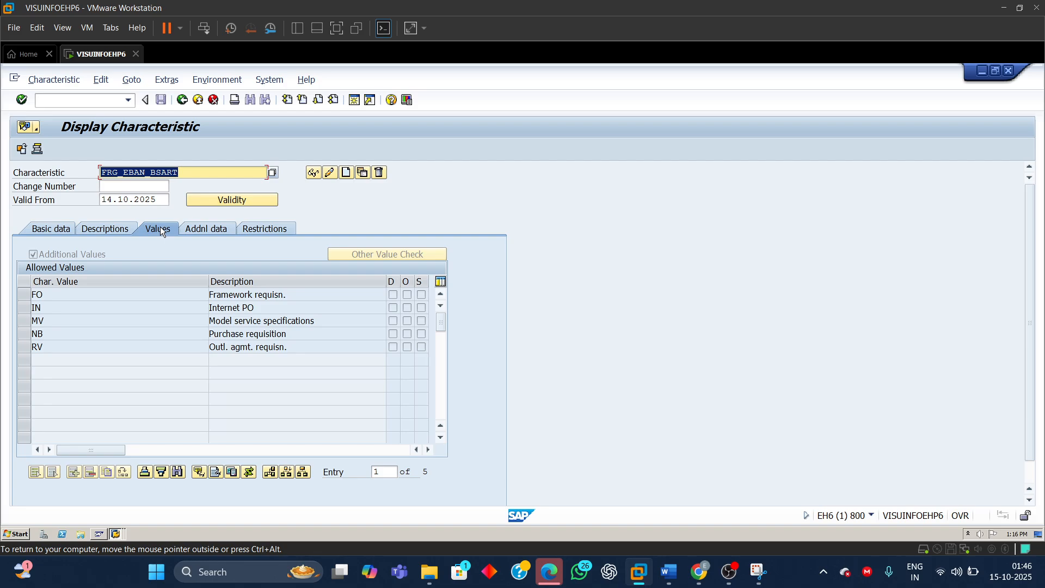
pyautogui.click(329, 174)
pyautogui.click(68, 357)
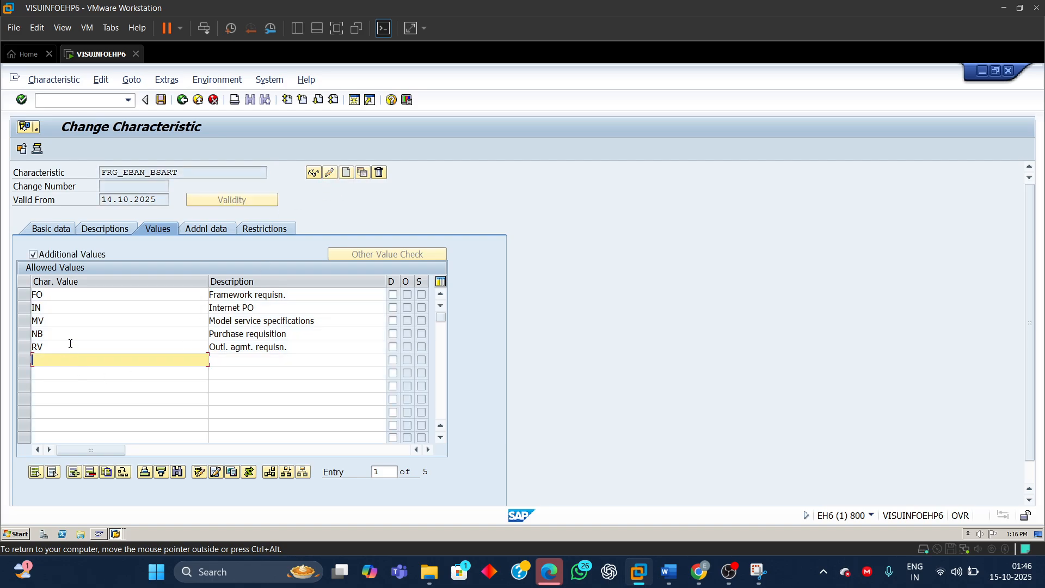
pyautogui.write('ZRNB')
pyautogui.click(70, 345)
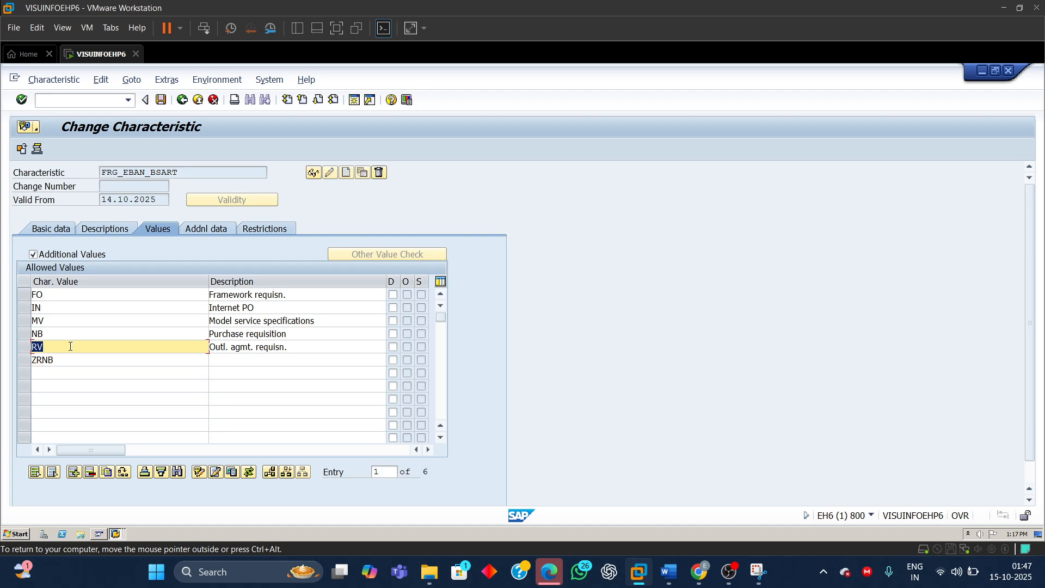
# - Enter the description "Purc req doc typ for overall R" for the allowed value ZRNB
pyautogui.click(231, 359)
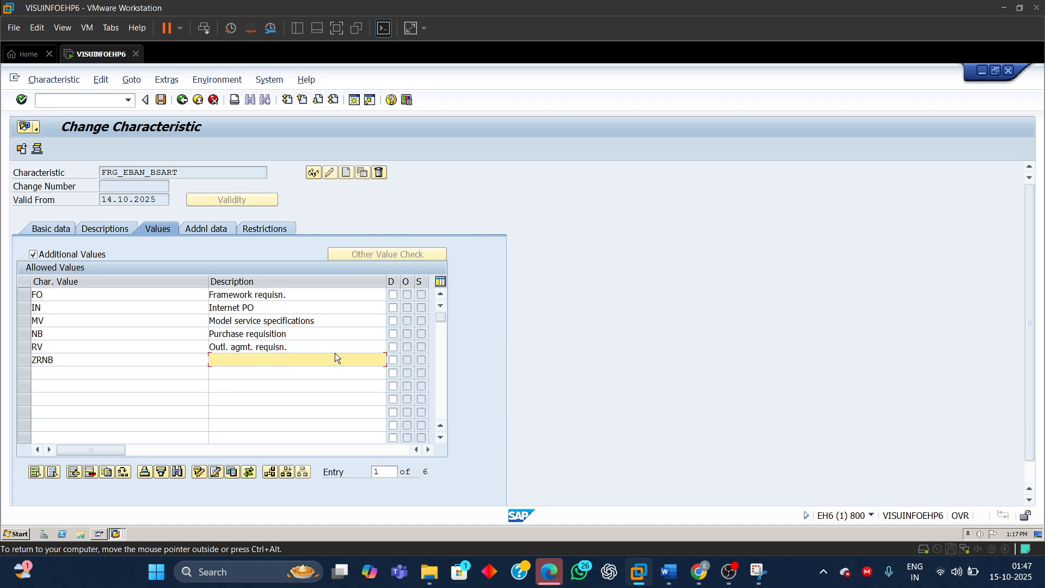
pyautogui.write('Pur')
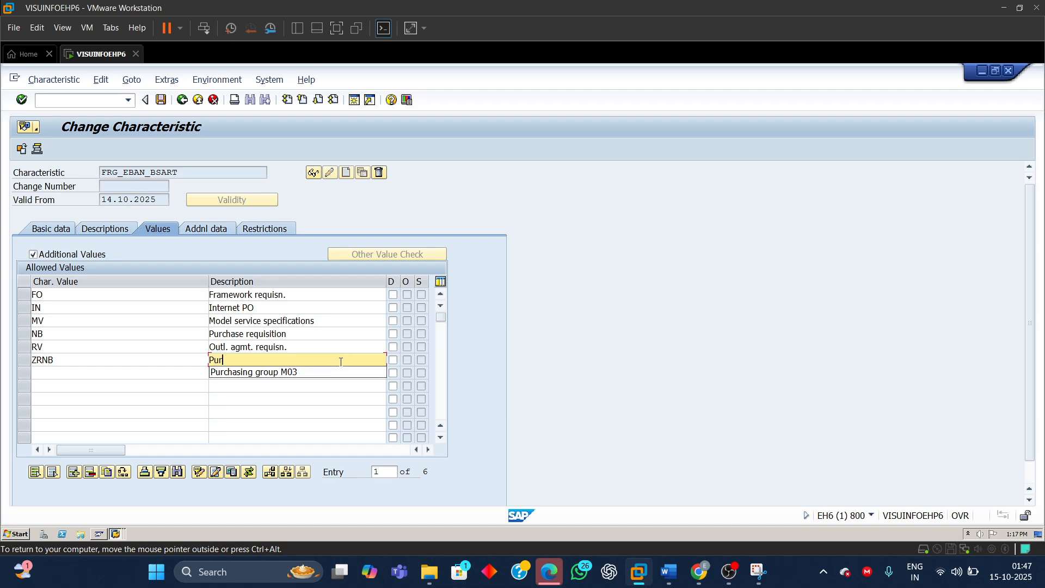
pyautogui.write('c req d')
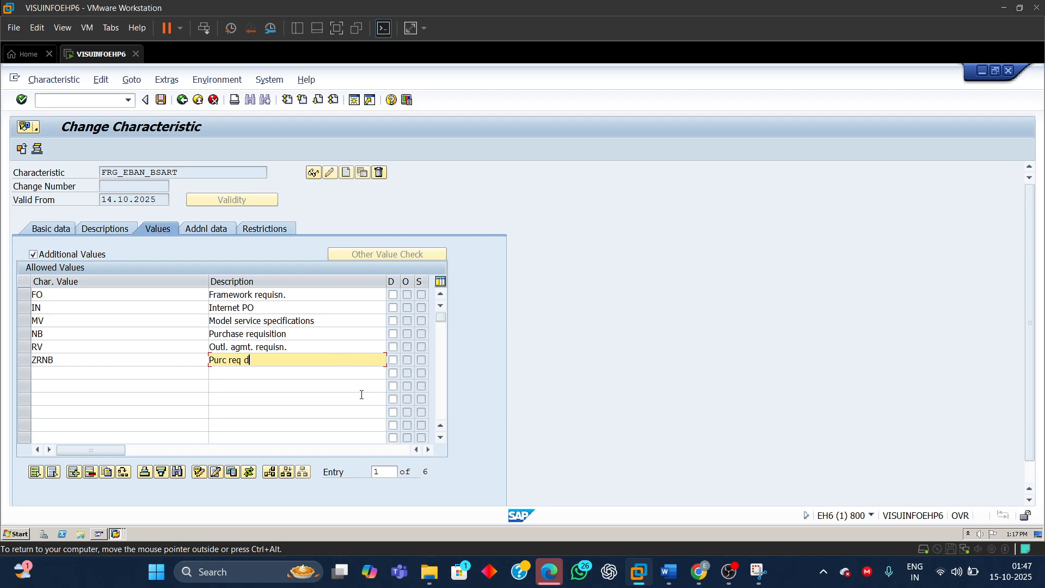
pyautogui.write('oc typ')
pyautogui.write(' for over')
pyautogui.write('all r')
pyautogui.write('l')
pyautogui.write('l R')
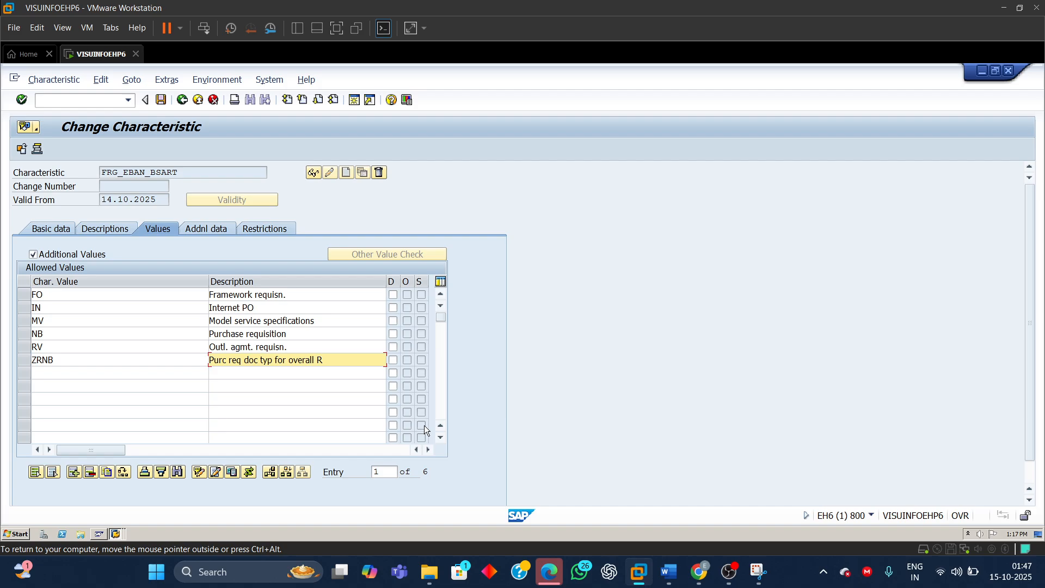
# - Switch to the Word document and check the characteristic name and limit listed for the total value of requisition
pyautogui.moveTo(669, 572)
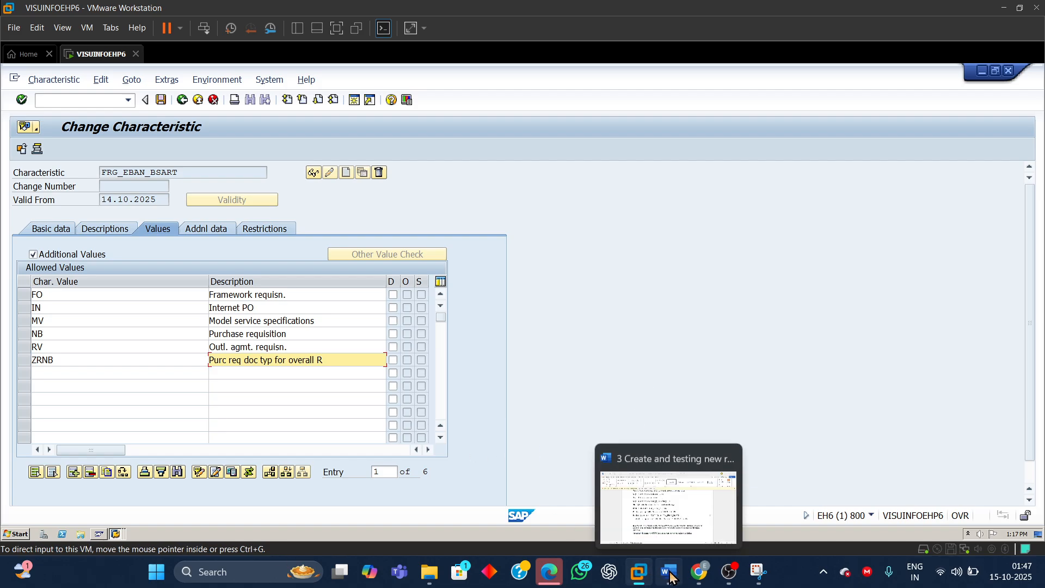
pyautogui.click(675, 492)
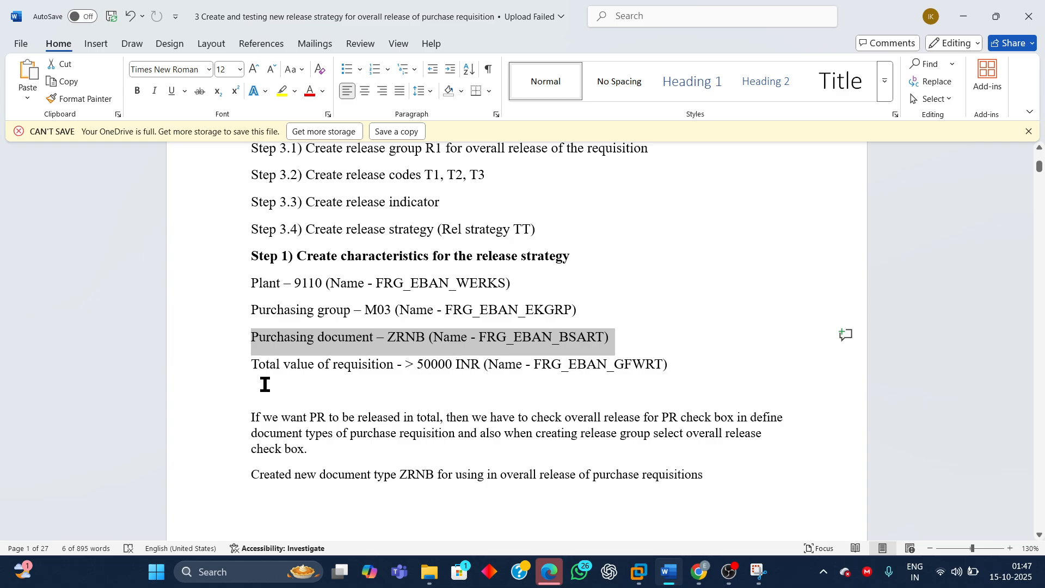
pyautogui.moveTo(254, 368); pyautogui.dragTo(684, 369)
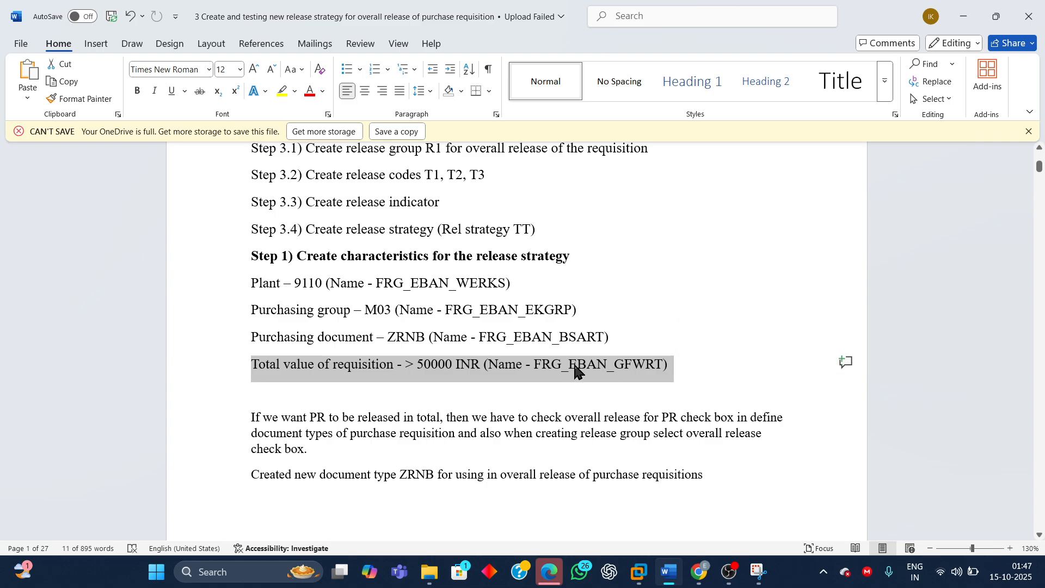
# - Return to the VISUINFOEHP6 virtual machine in VMware and bring up the Dictionary display of structure CEBAN
pyautogui.moveTo(636, 576)
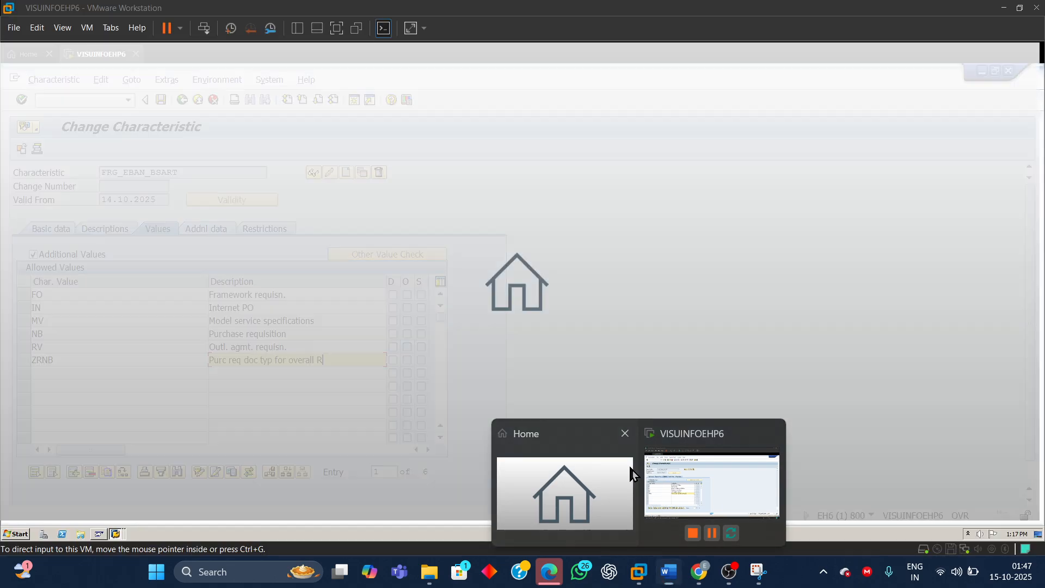
pyautogui.click(626, 468)
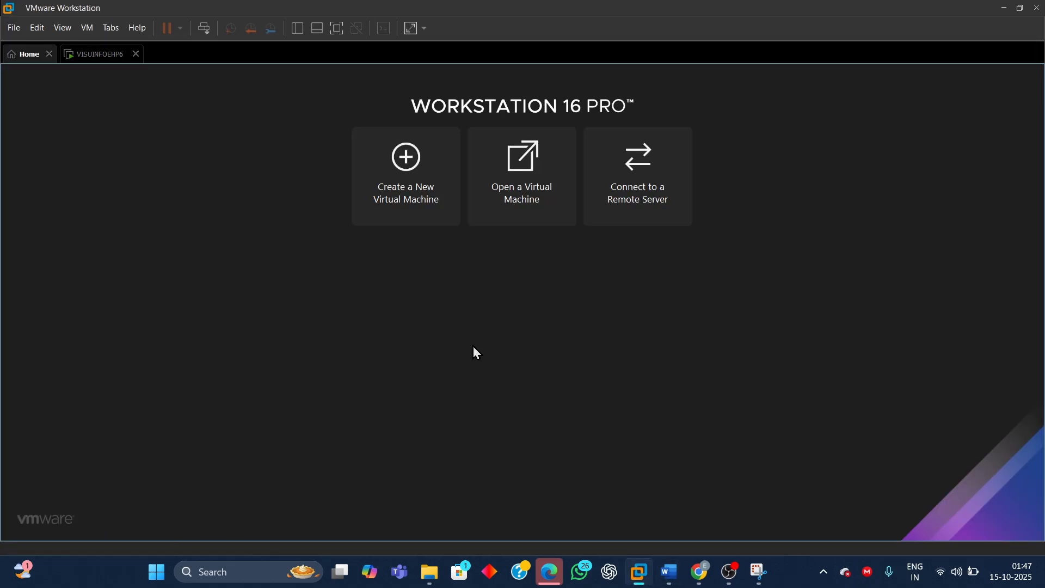
pyautogui.click(1003, 11)
pyautogui.click(639, 572)
pyautogui.click(113, 59)
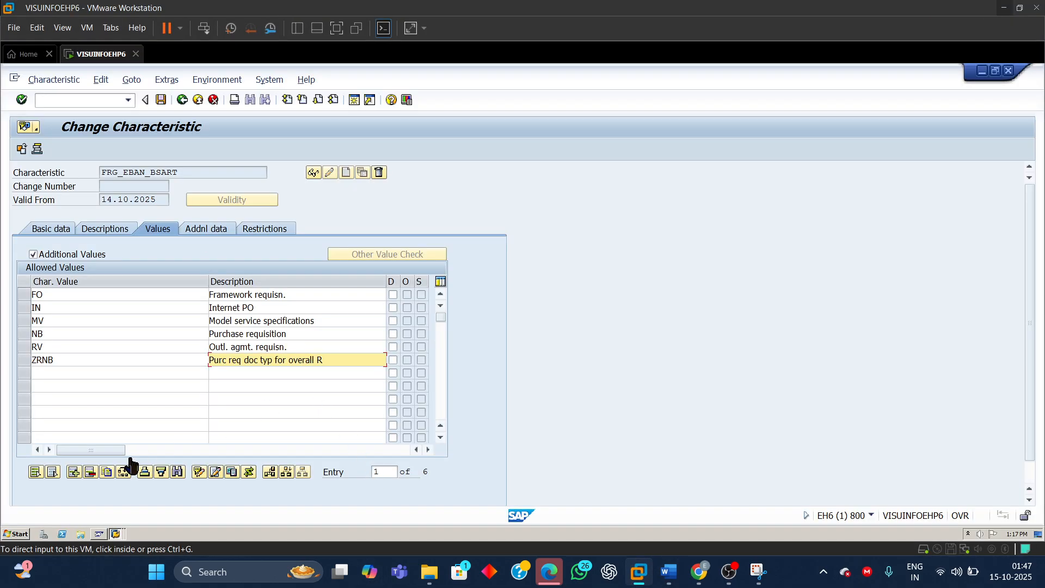
pyautogui.click(116, 533)
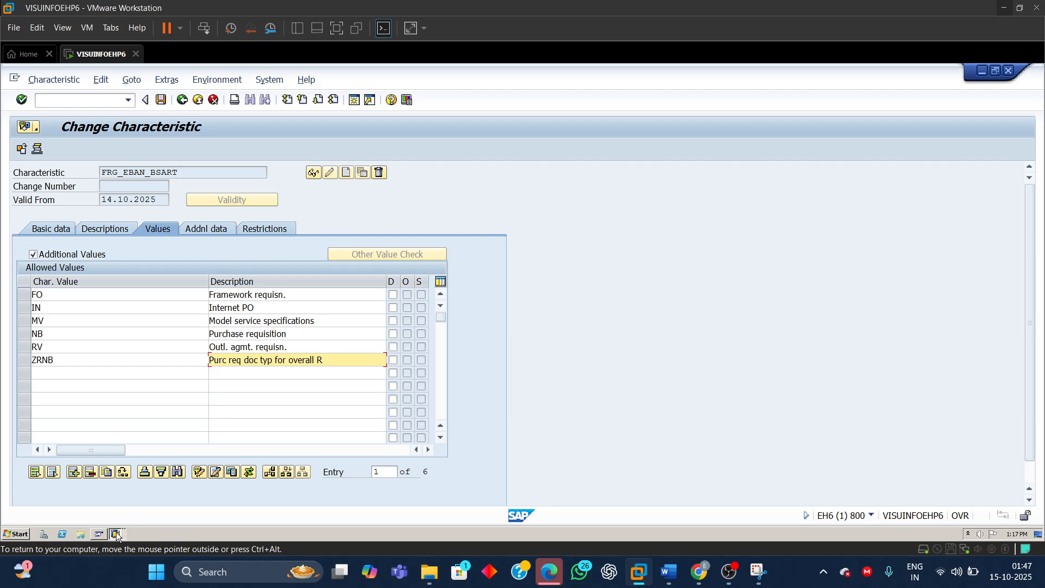
pyautogui.click(118, 501)
pyautogui.click(117, 535)
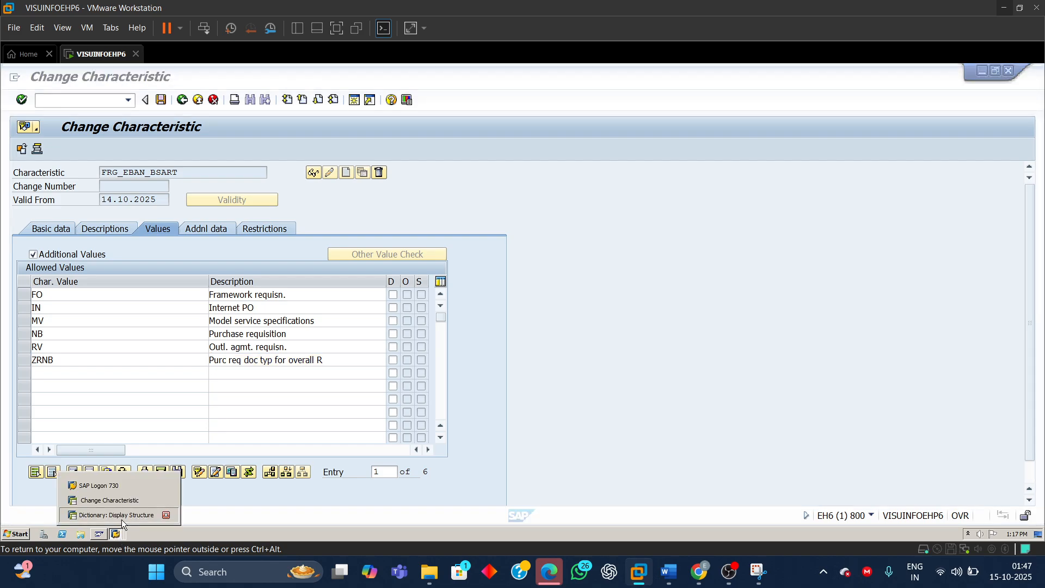
pyautogui.click(122, 517)
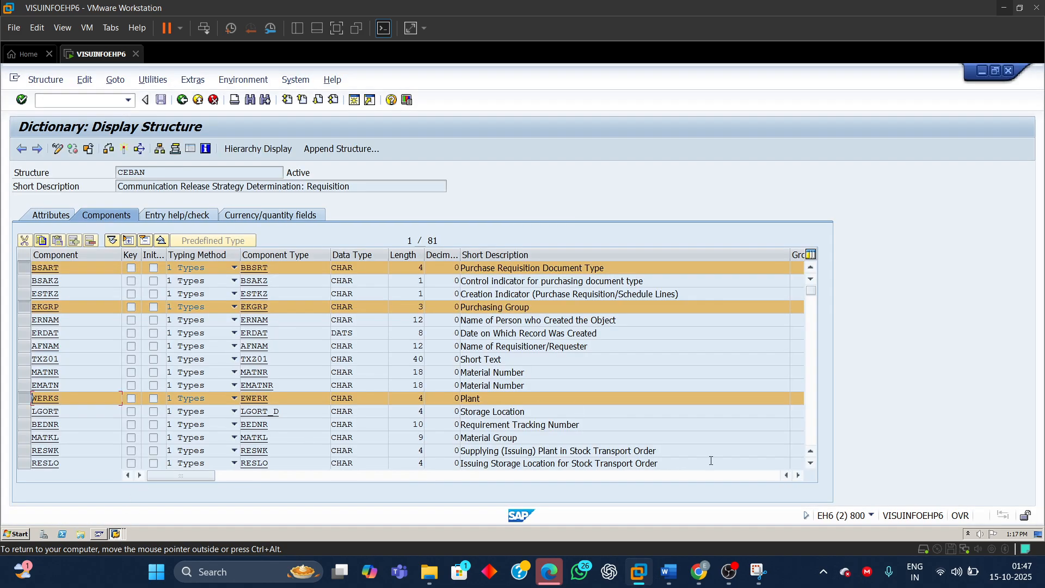
# - Find the component GFWRT in structure CEBAN, check its short description and select its row
pyautogui.click(811, 430)
pyautogui.click(810, 430)
pyautogui.click(810, 430)
pyautogui.click(811, 430)
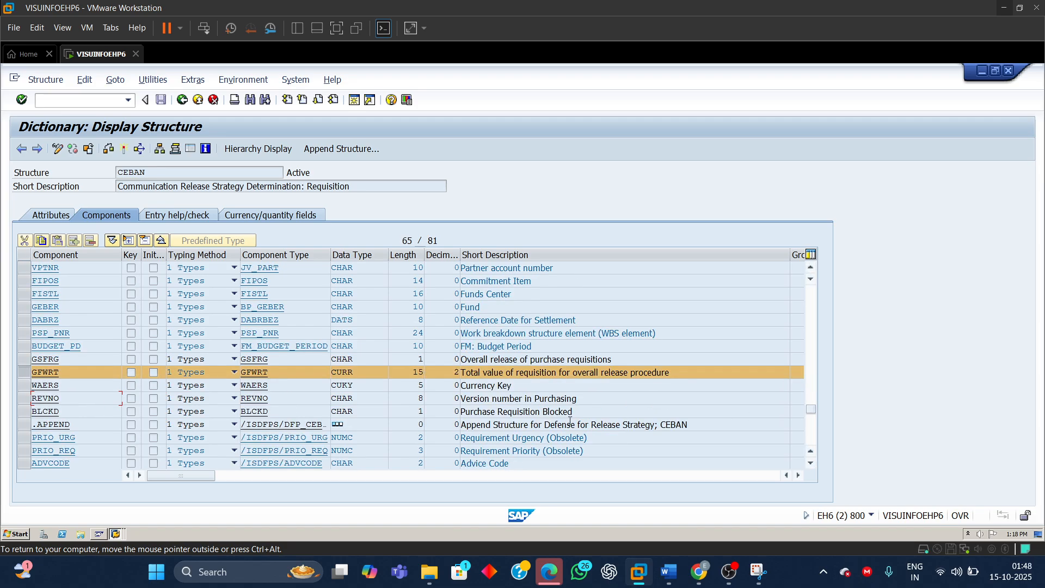
pyautogui.moveTo(68, 371); pyautogui.dragTo(2, 374)
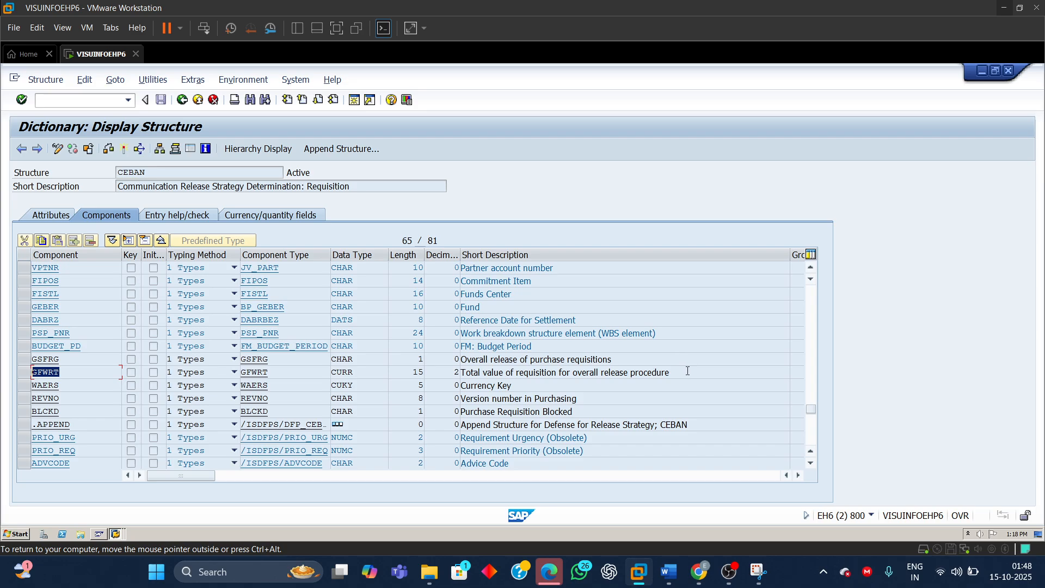
pyautogui.moveTo(687, 371); pyautogui.dragTo(413, 378)
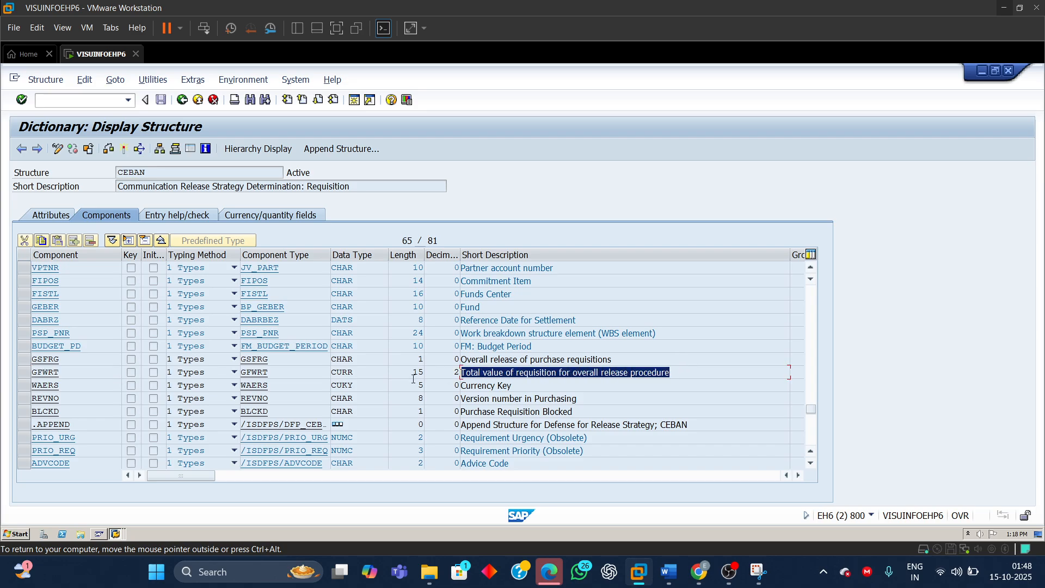
pyautogui.click(24, 371)
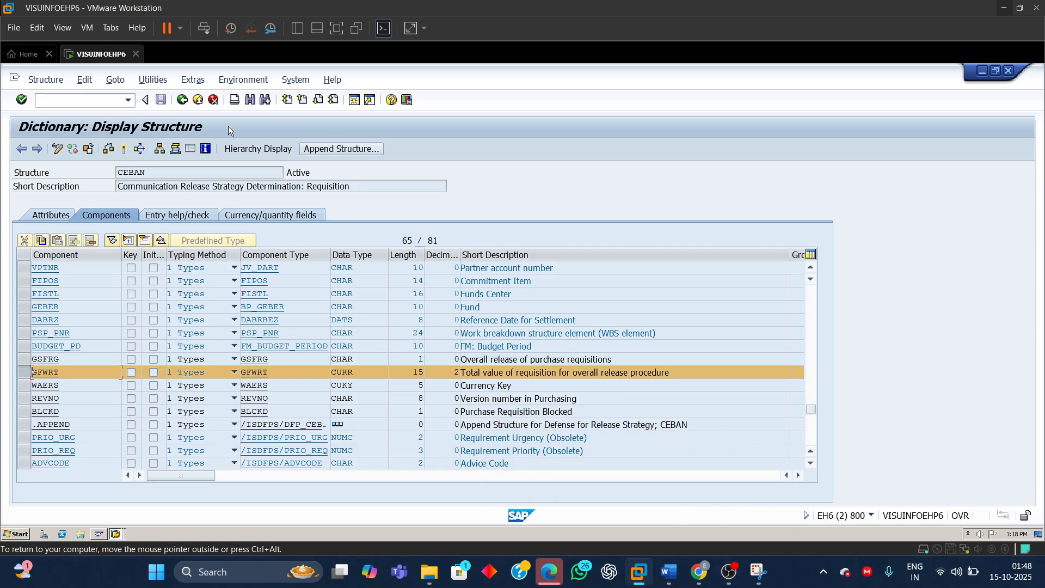
# - Go back to the Change Characteristic session, leave FRG_EBAN_BSART and reopen the Edit Characteristics activity
pyautogui.click(119, 536)
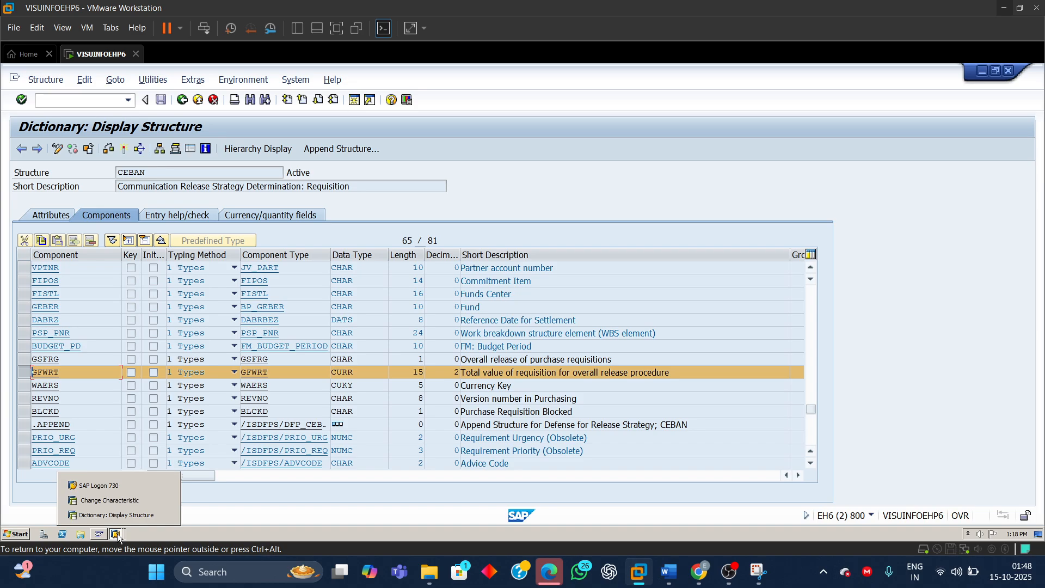
pyautogui.click(119, 501)
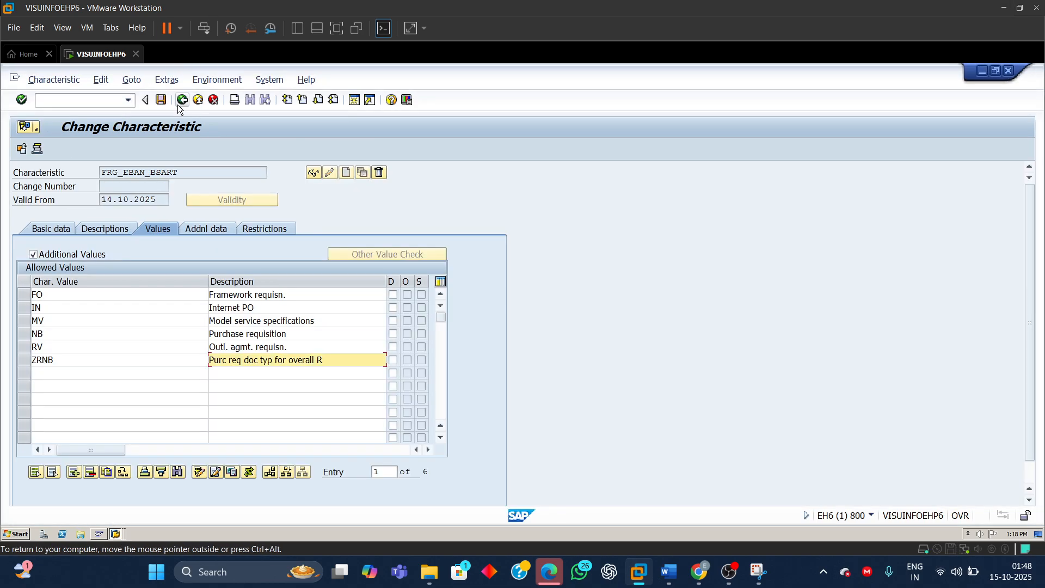
pyautogui.click(182, 101)
pyautogui.click(274, 302)
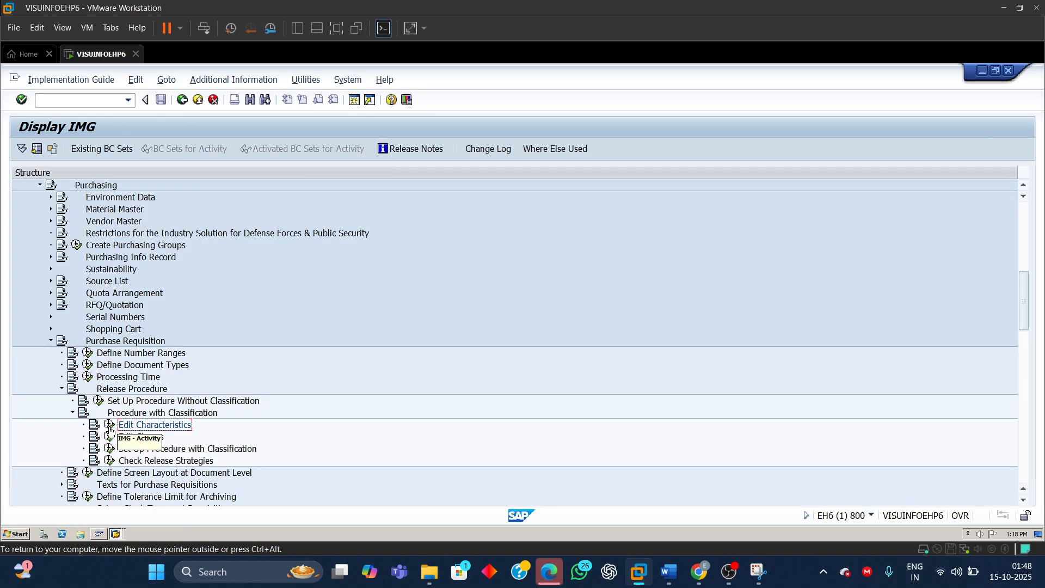
pyautogui.click(108, 424)
# - Replace the characteristic name with FRG_EBAN_GFWRT and display that characteristic
pyautogui.press('End')
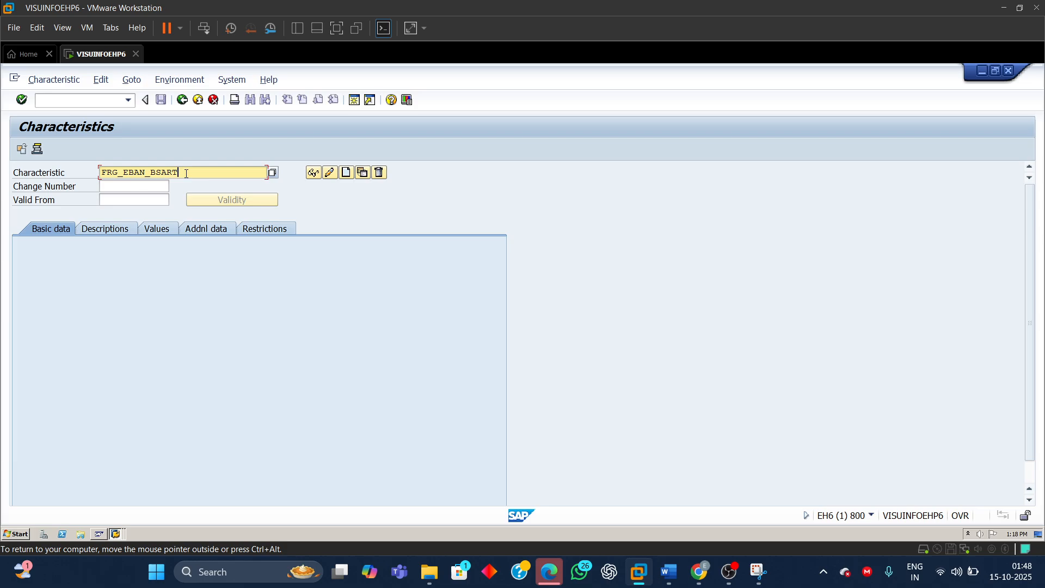
pyautogui.press('BackSpace')
pyautogui.press('BackSpace')
pyautogui.press('BackSpace')
pyautogui.press('BackSpace')
pyautogui.press('BackSpace')
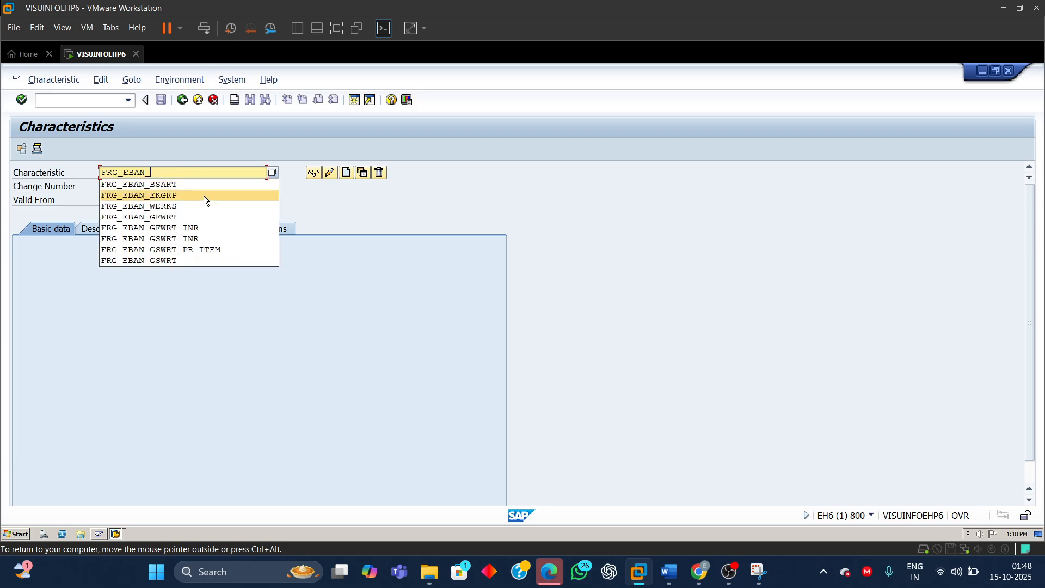
pyautogui.click(164, 217)
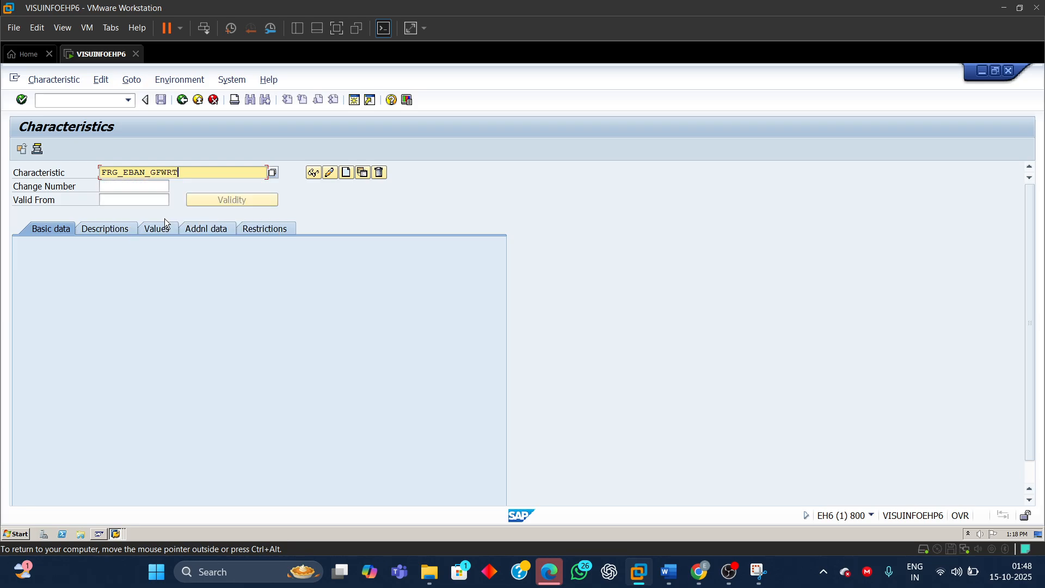
pyautogui.click(314, 174)
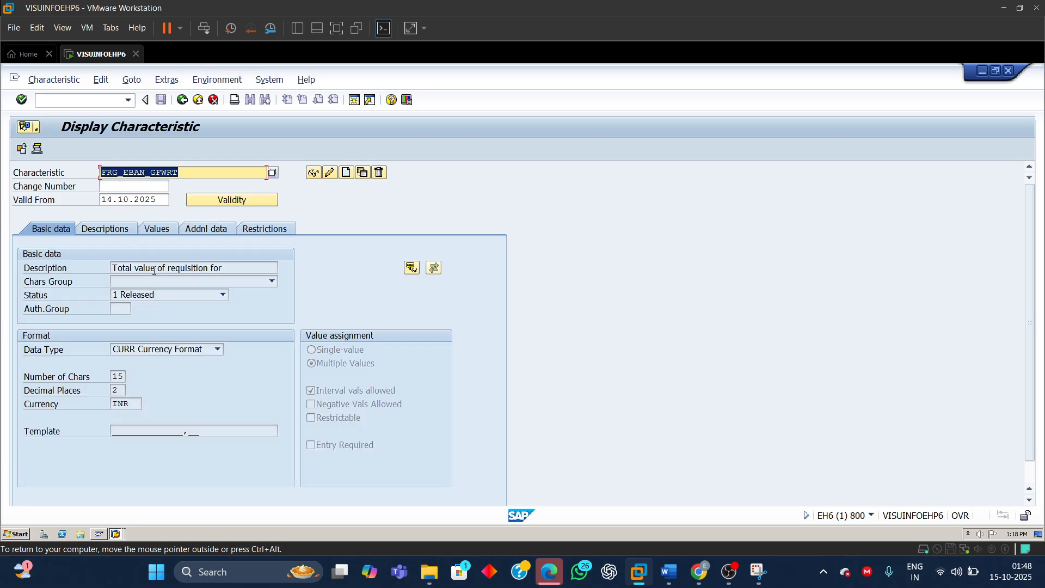
# - Review the basic data of FRG_EBAN_GFWRT: description, data type options, number of characters, currency and value assignment
pyautogui.click(154, 270)
pyautogui.moveTo(221, 268); pyautogui.dragTo(97, 266)
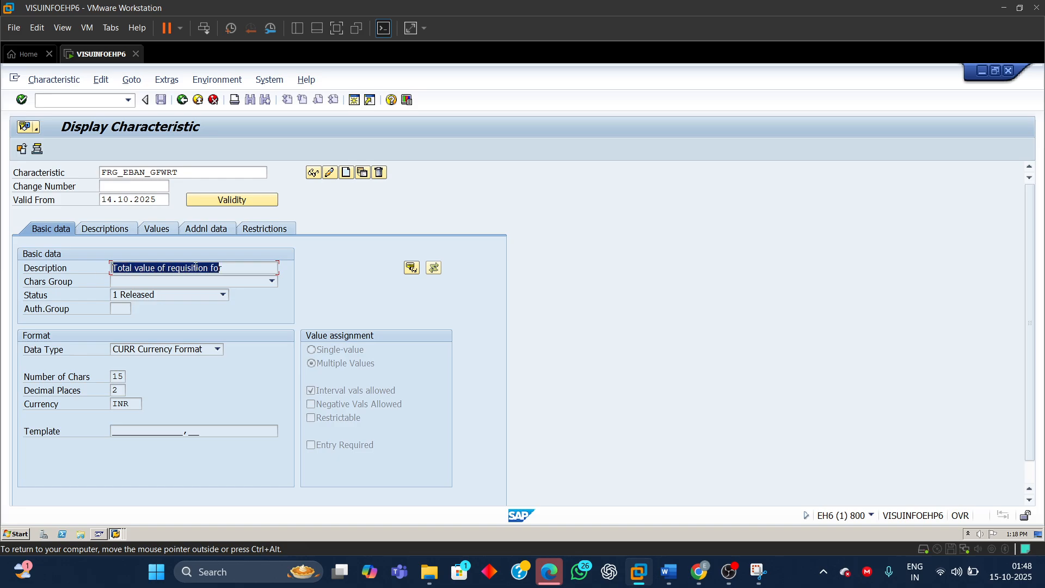
pyautogui.click(217, 268)
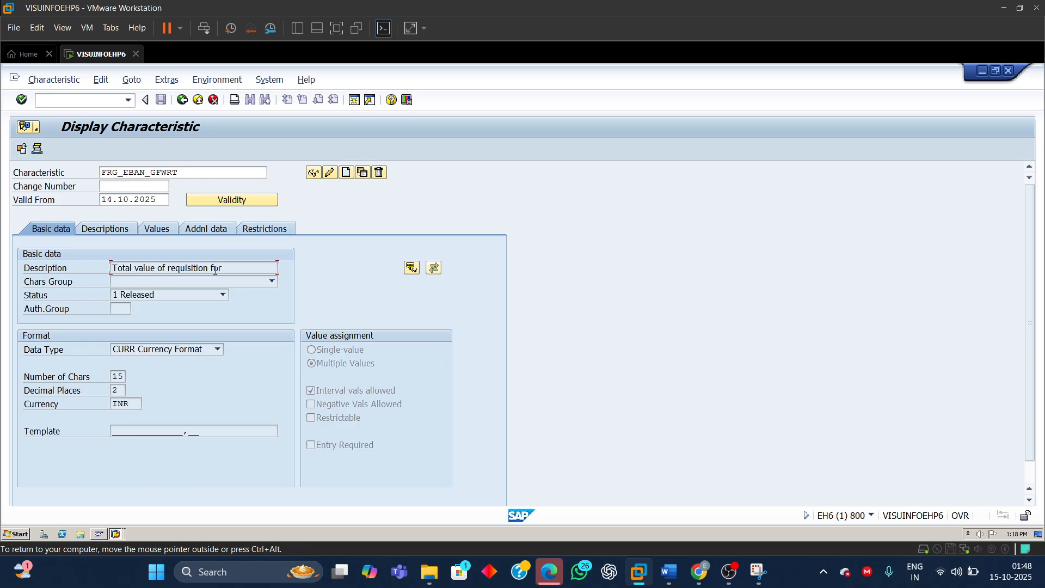
pyautogui.moveTo(227, 267); pyautogui.dragTo(111, 267)
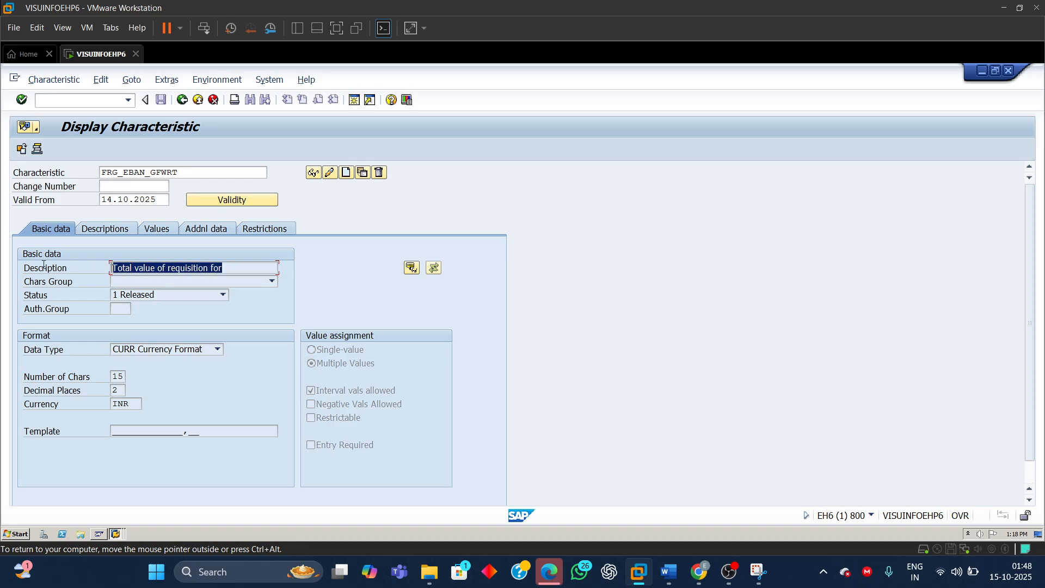
pyautogui.click(196, 352)
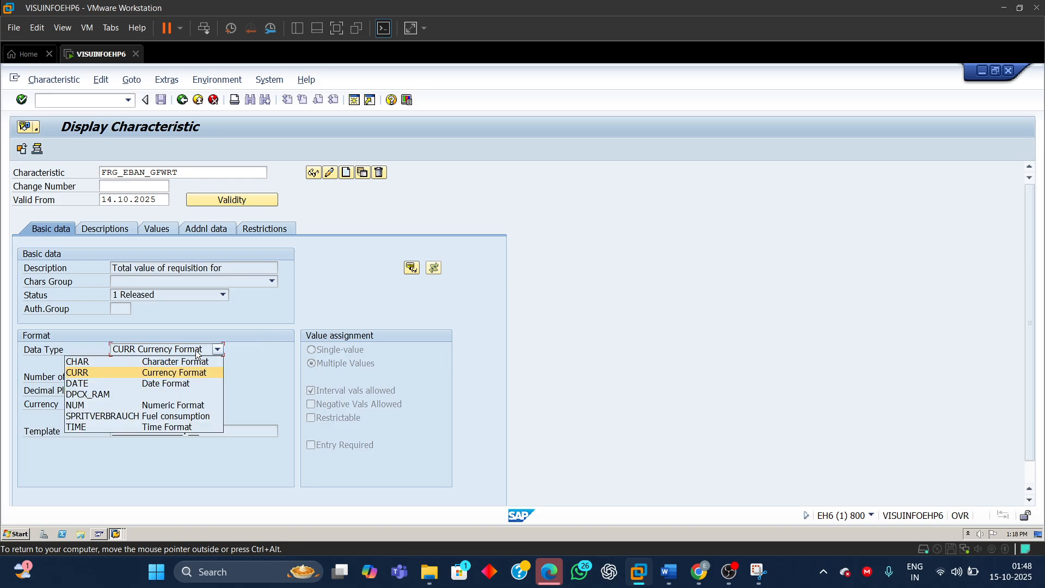
pyautogui.click(197, 354)
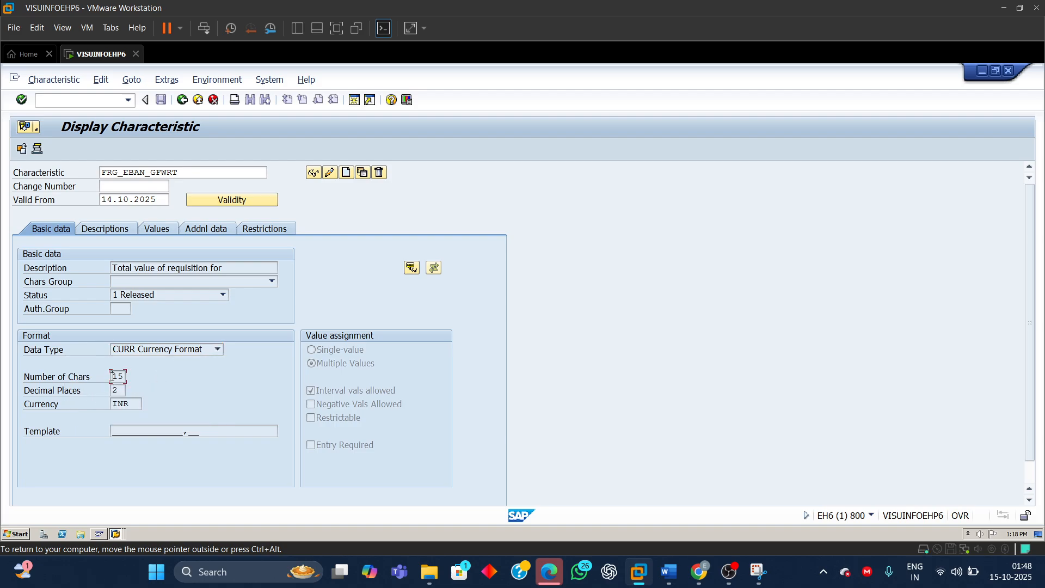
pyautogui.moveTo(110, 376); pyautogui.dragTo(214, 376)
pyautogui.moveTo(129, 404); pyautogui.dragTo(57, 409)
pyautogui.click(328, 366)
# - Check the descriptions of FRG_EBAN_GFWRT and its additional data, marking the referenced table name CEBAN and field name GFWRT
pyautogui.click(113, 227)
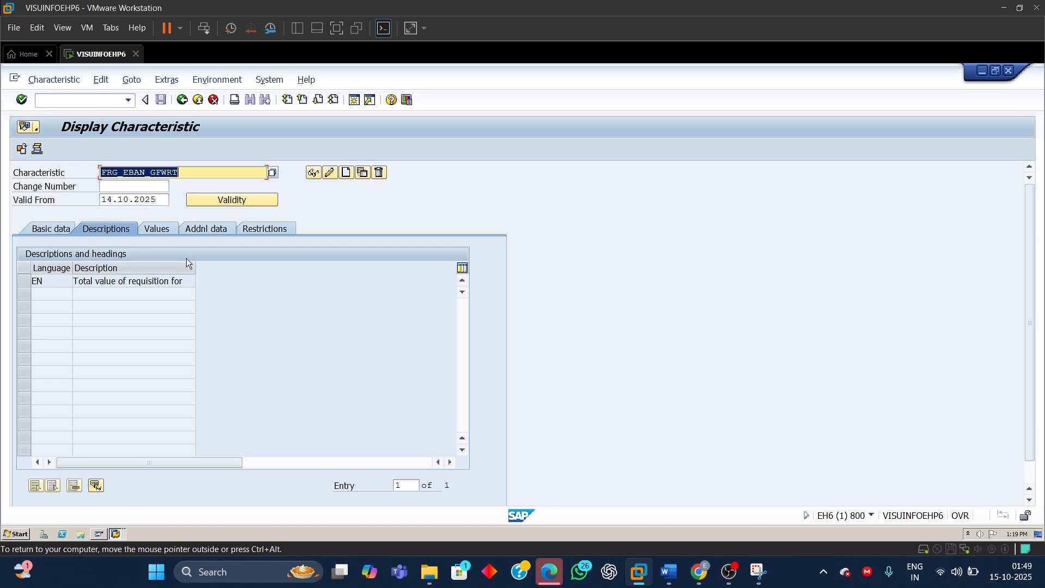
pyautogui.click(214, 228)
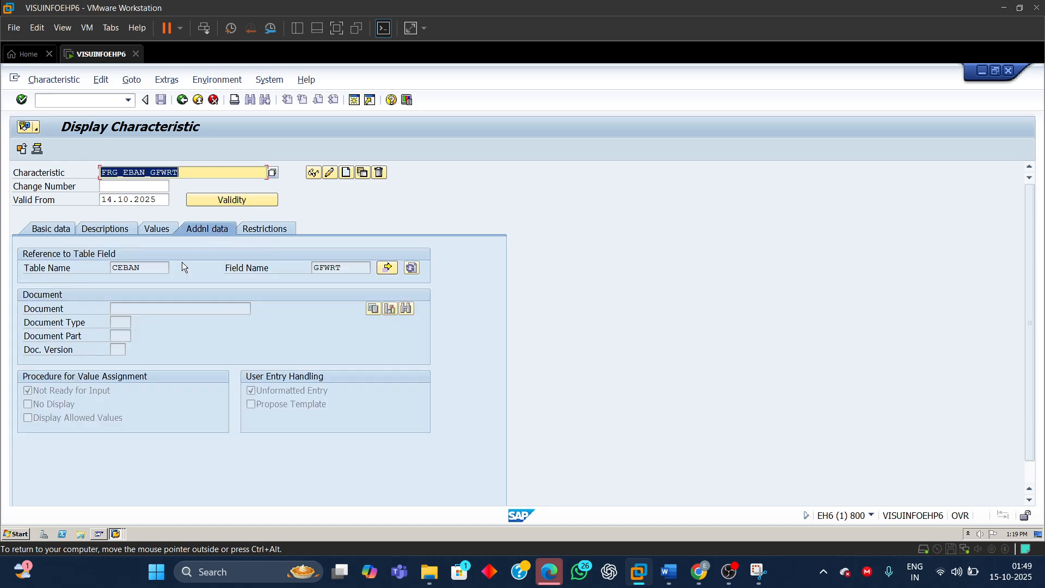
pyautogui.moveTo(145, 268); pyautogui.dragTo(46, 269)
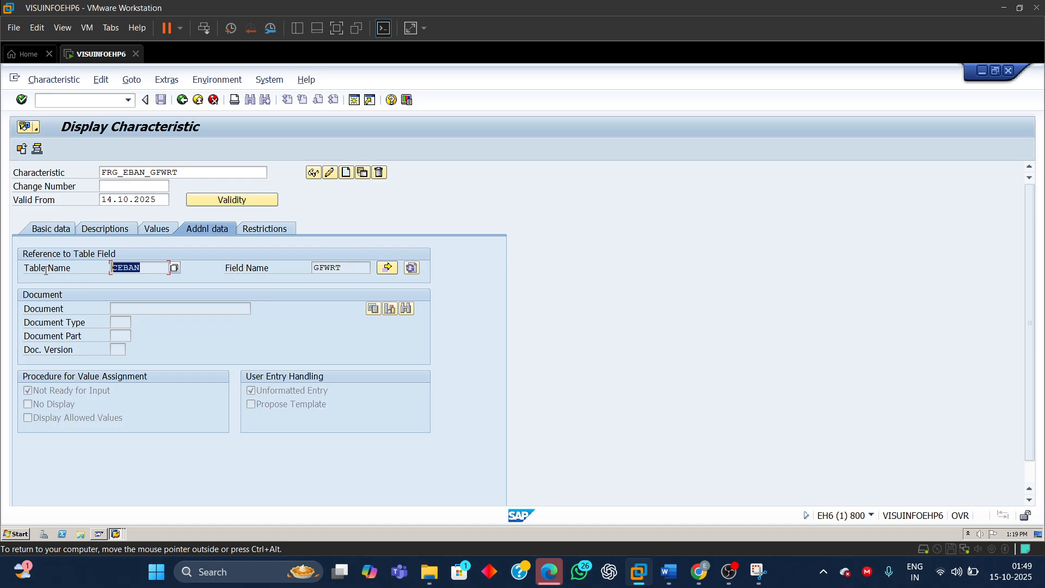
pyautogui.click(346, 269)
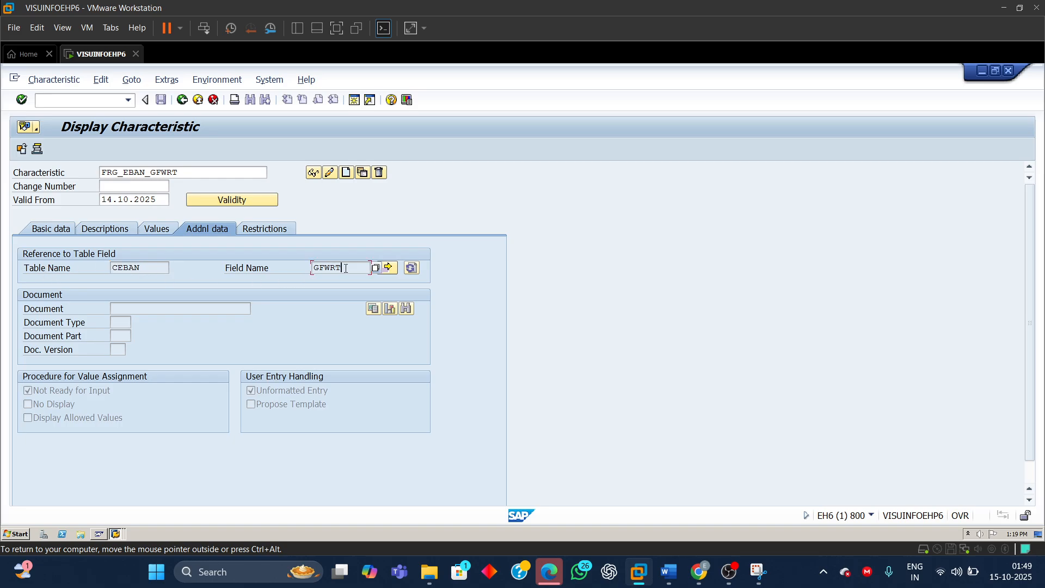
pyautogui.moveTo(346, 268); pyautogui.dragTo(225, 272)
# - Switch to the Dictionary session, mark the structure name CEBAN for comparison and return to the Display Characteristic session
pyautogui.click(117, 534)
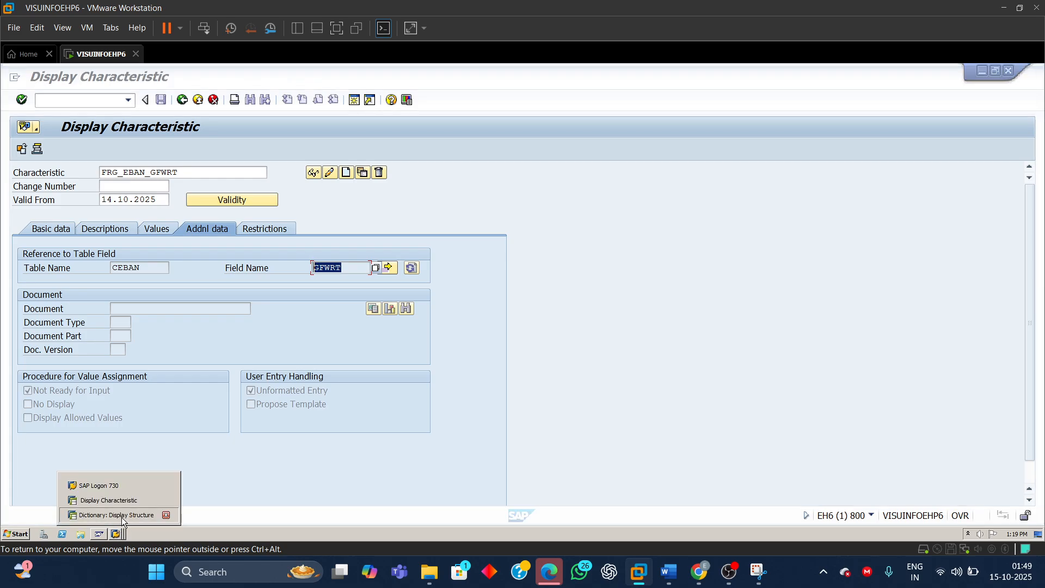
pyautogui.click(122, 517)
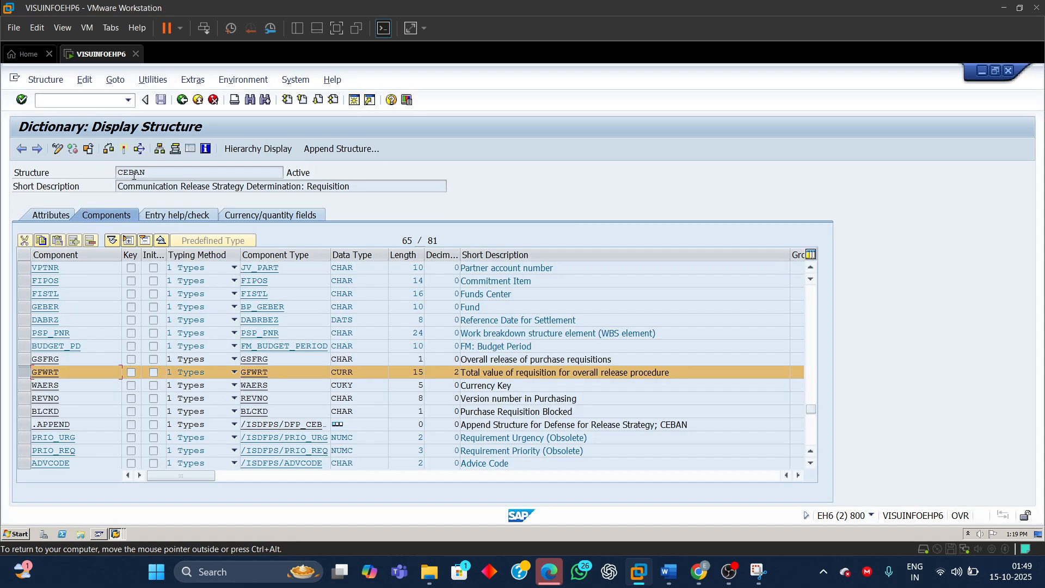
pyautogui.moveTo(151, 174); pyautogui.dragTo(116, 173)
pyautogui.click(124, 535)
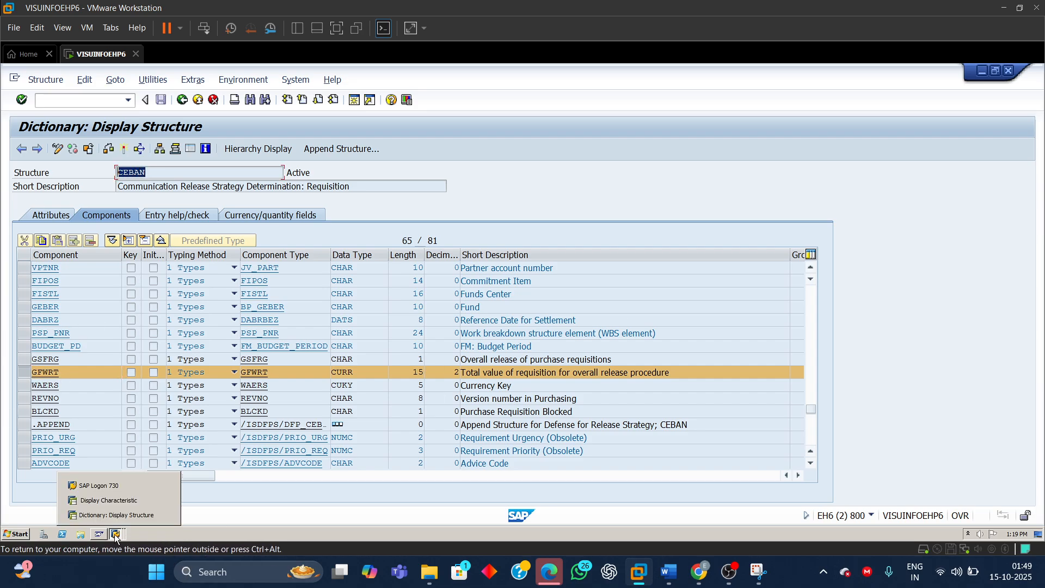
pyautogui.click(126, 501)
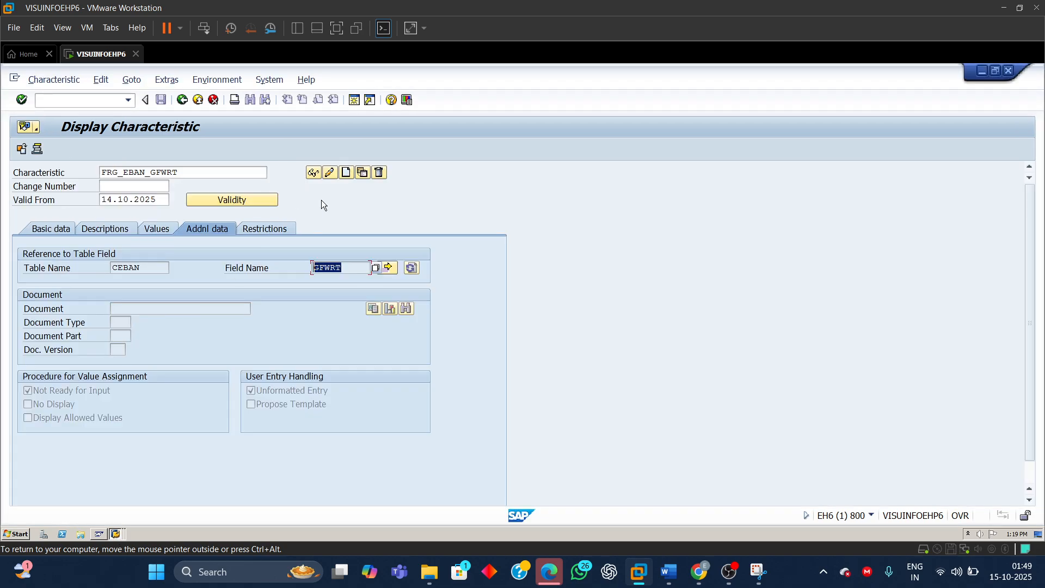
# - Check the restrictions of FRG_EBAN_GFWRT for its valid class type and that type's description
pyautogui.click(264, 229)
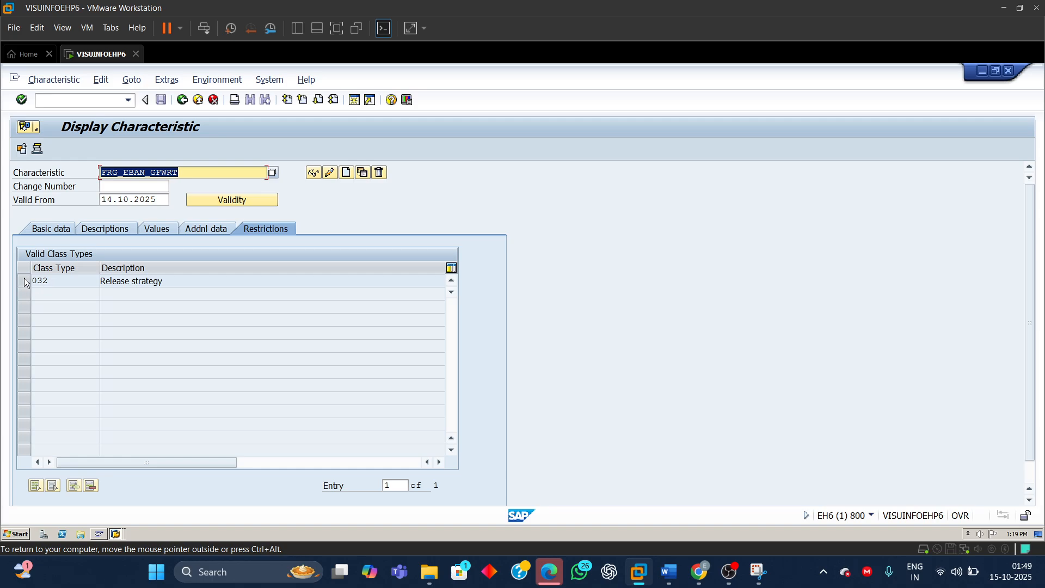
pyautogui.click(55, 282)
pyautogui.press('Tab')
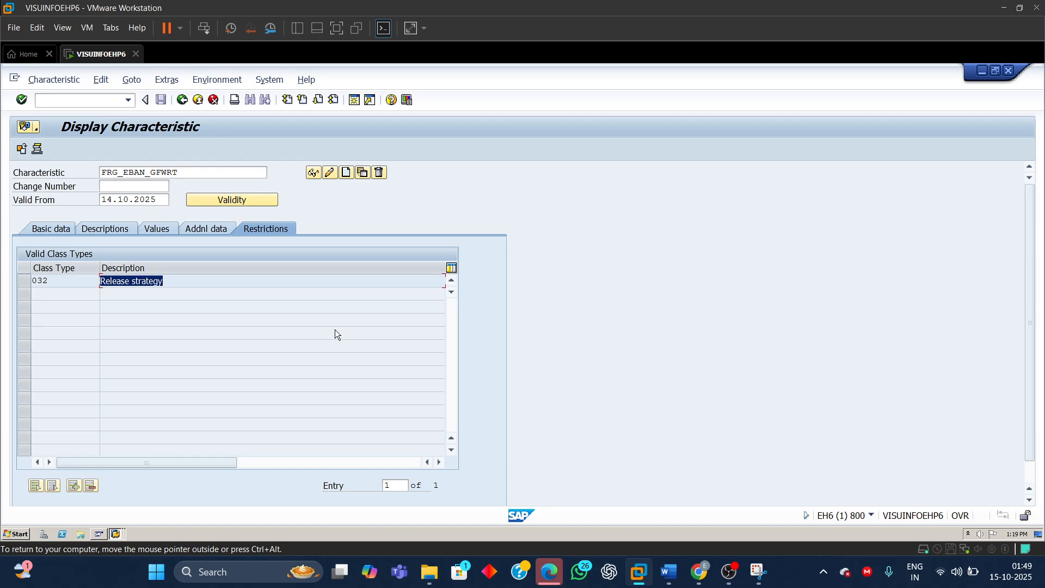
# - Switch to the Word notes, highlight the four Step 1 characteristics and read on to the Step 2 section on class creation
pyautogui.moveTo(679, 578)
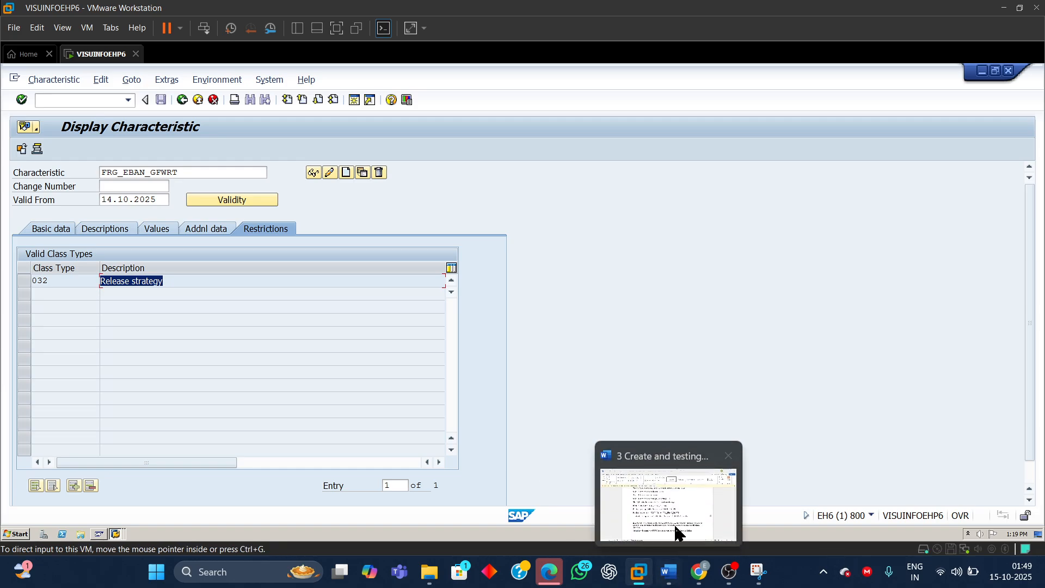
pyautogui.click(677, 531)
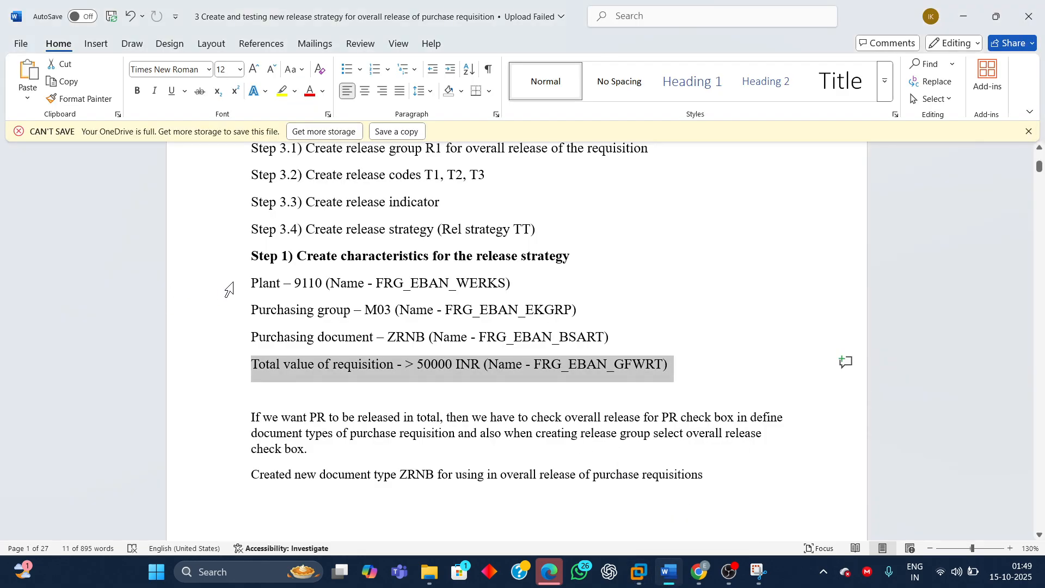
pyautogui.moveTo(250, 282); pyautogui.dragTo(693, 359)
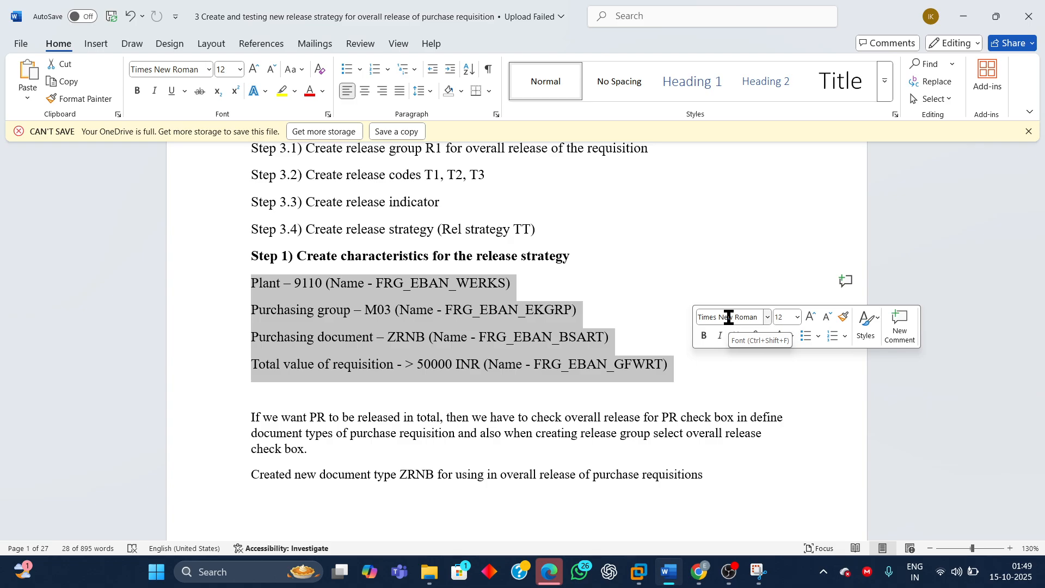
pyautogui.scroll(-15, 481, 432)
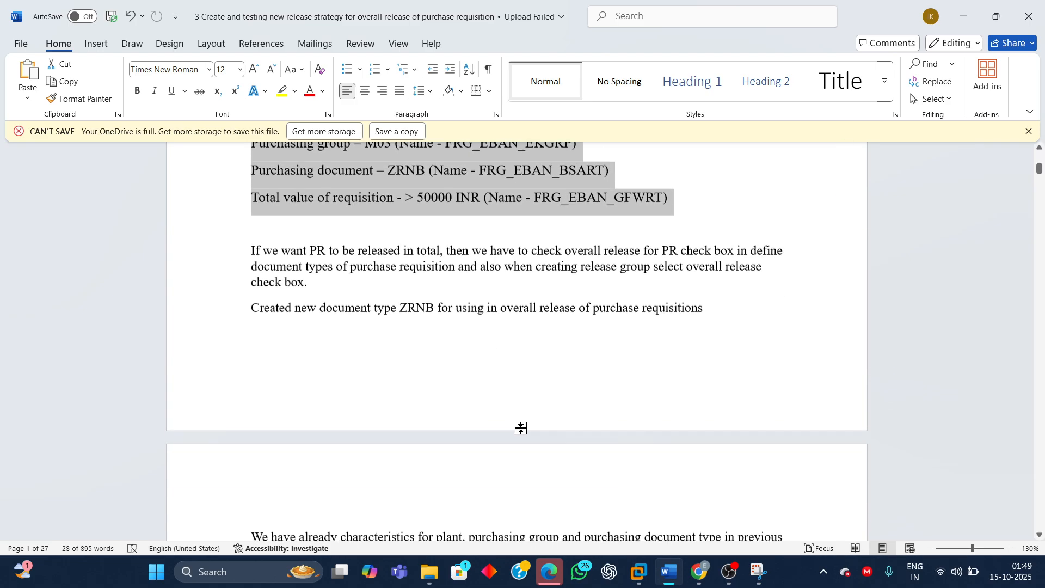
pyautogui.scroll(-10, 554, 463)
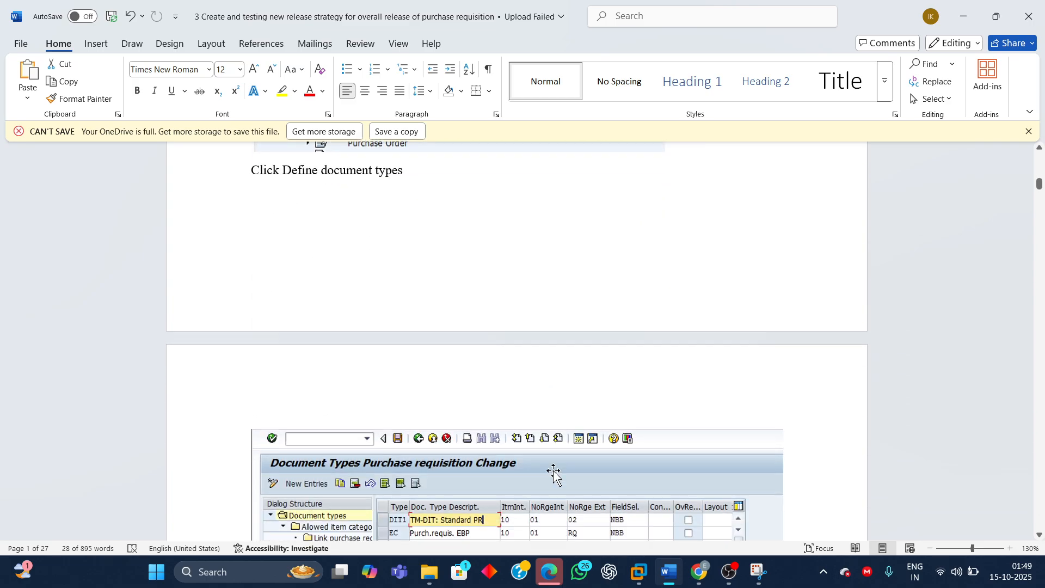
pyautogui.scroll(-10, 553, 473)
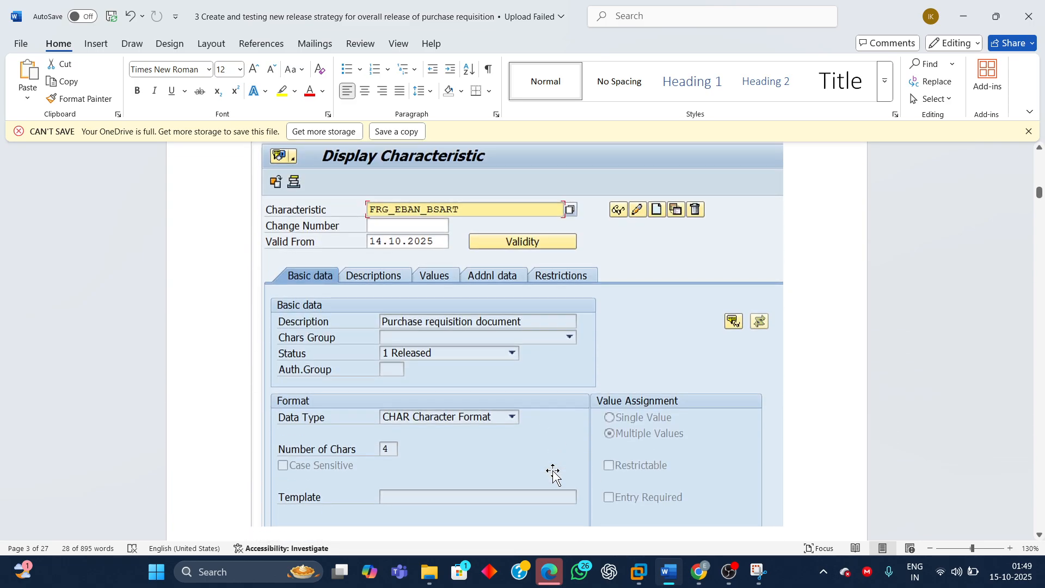
pyautogui.scroll(-15, 552, 471)
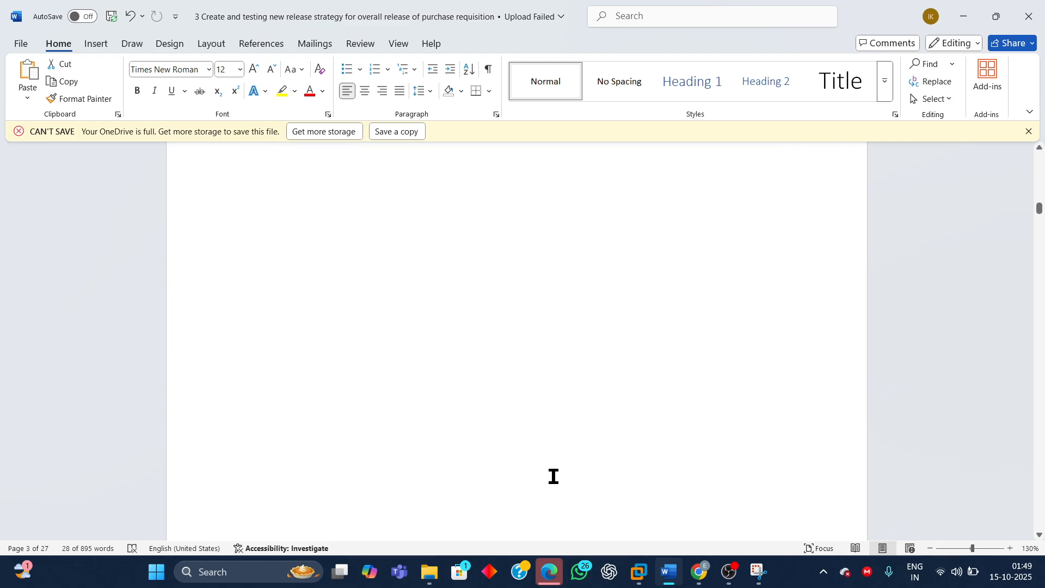
pyautogui.scroll(-15, 554, 479)
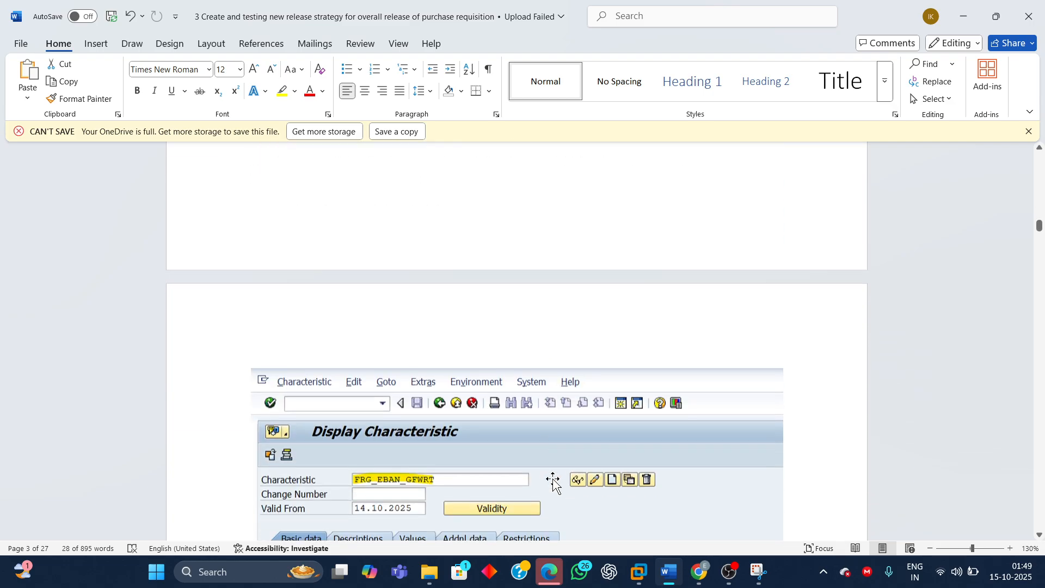
pyautogui.scroll(-10, 549, 486)
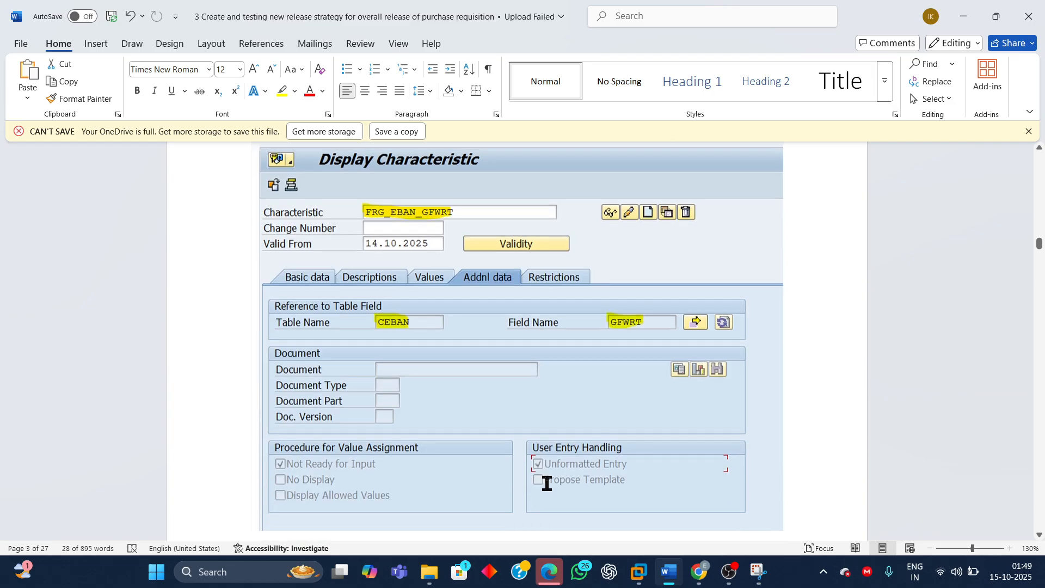
pyautogui.scroll(-6, 543, 488)
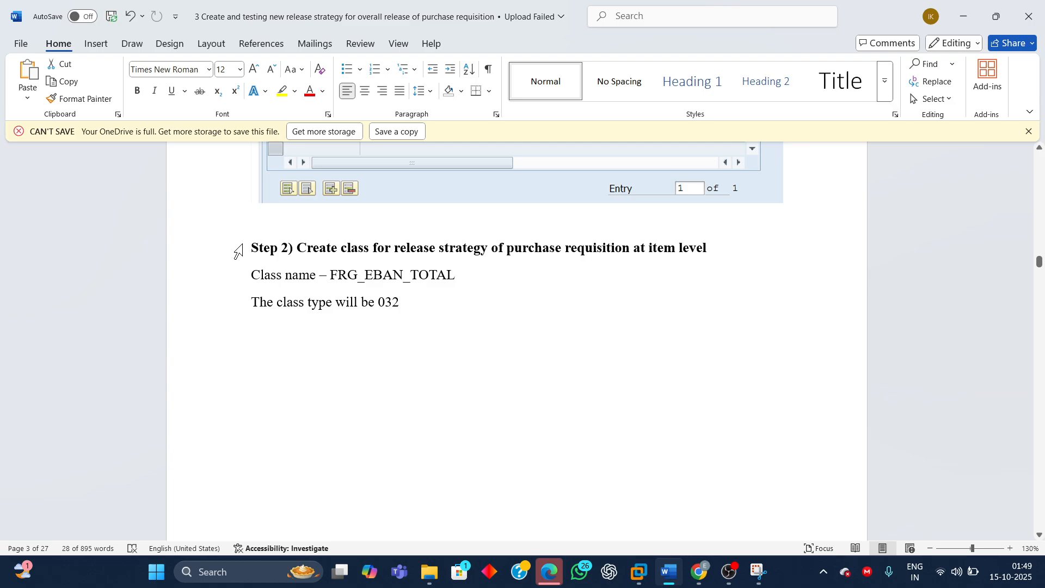
# - Insert the word "overall" before "release strategy" in the Step 2 heading
pyautogui.moveTo(248, 248); pyautogui.dragTo(727, 245)
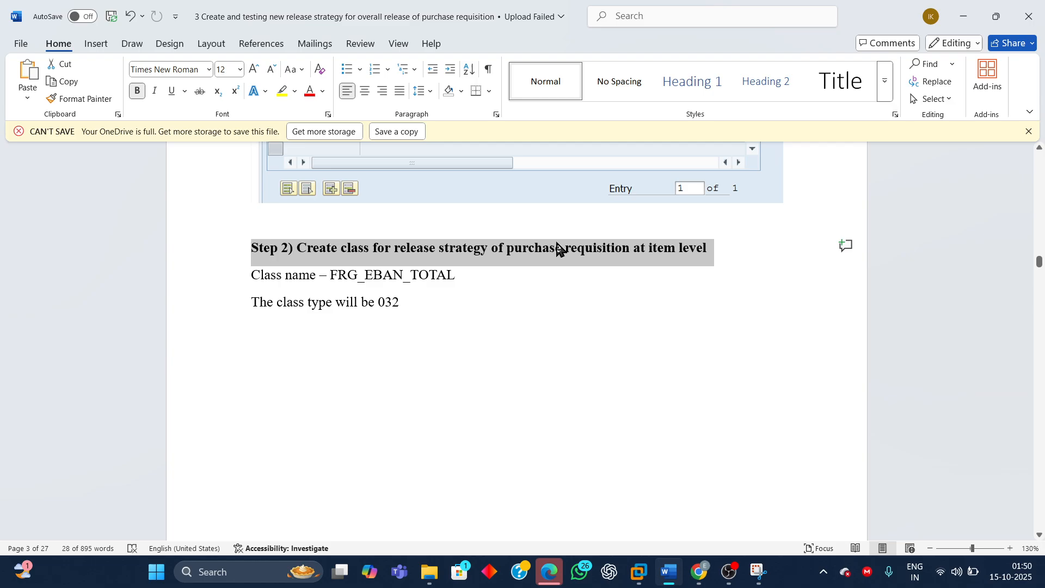
pyautogui.click(394, 250)
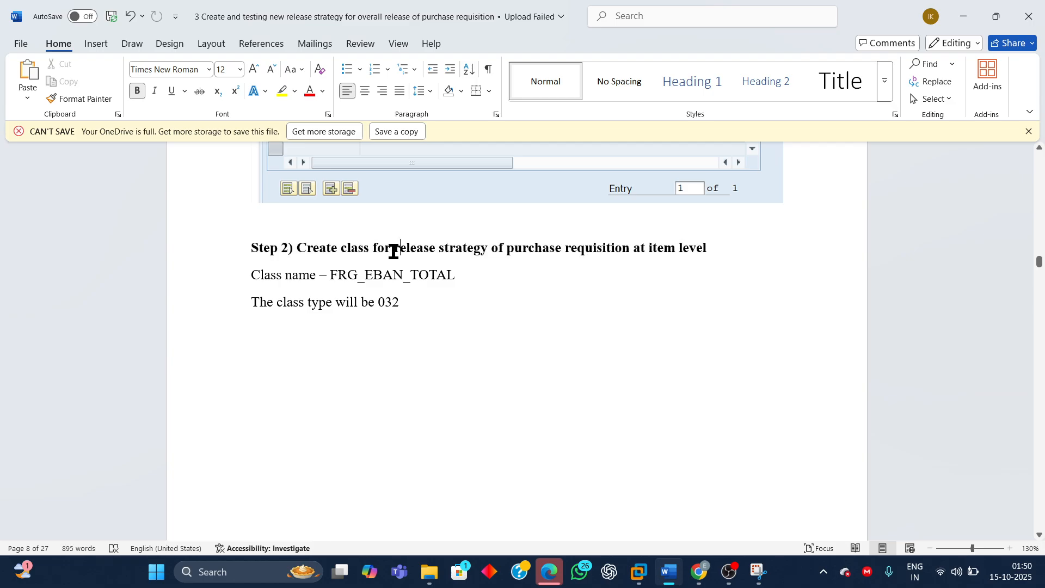
pyautogui.write('o')
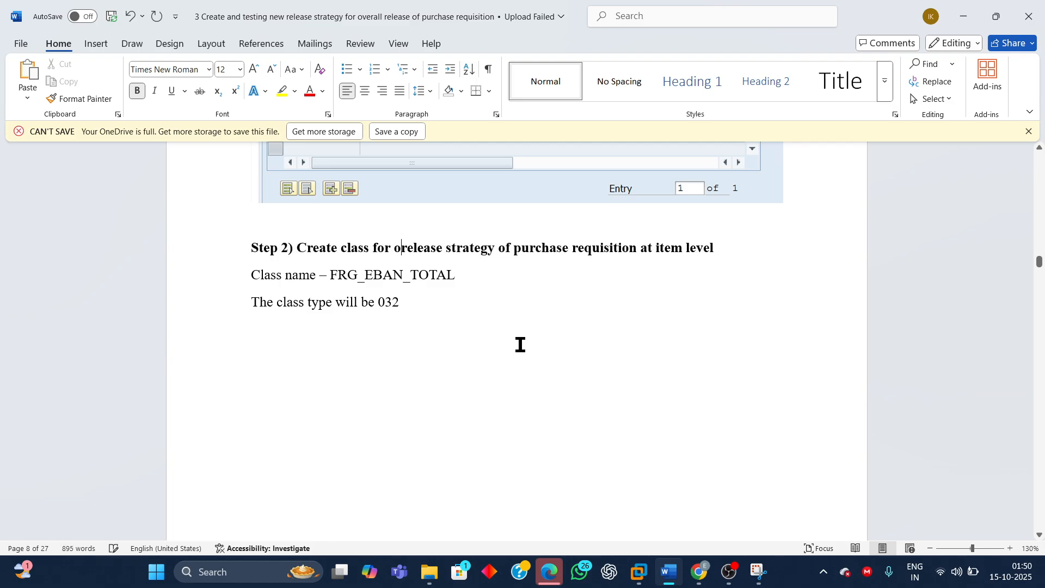
pyautogui.write('verall')
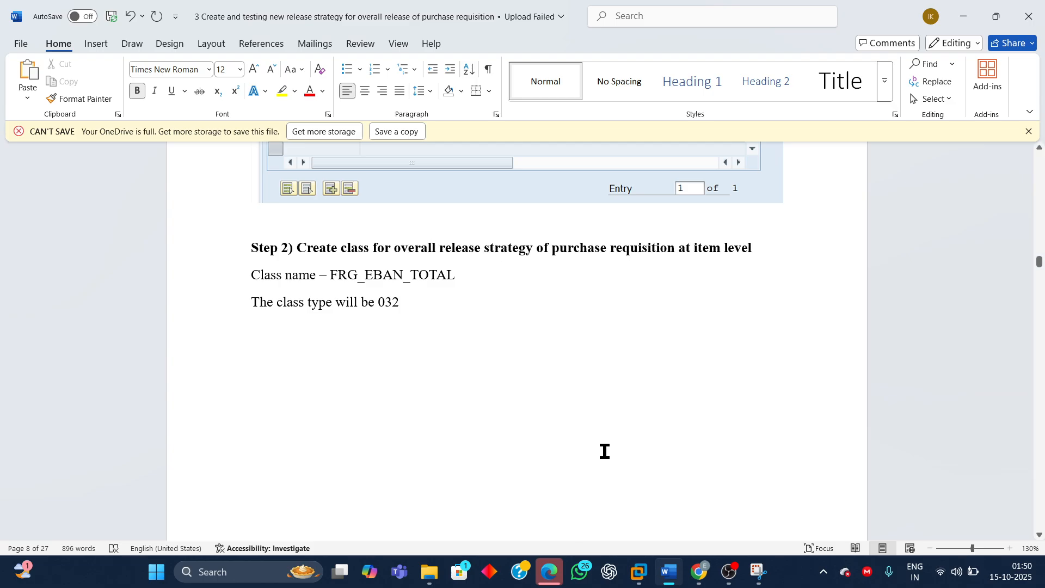
# - Delete "at item level" from the end of the Step 2 heading
pyautogui.click(766, 258)
pyautogui.press('BackSpace')
pyautogui.press('BackSpace')
pyautogui.press('BackSpace')
pyautogui.press('BackSpace')
pyautogui.press('BackSpace')
pyautogui.press('BackSpace')
pyautogui.press('BackSpace')
pyautogui.press('BackSpace')
pyautogui.press('BackSpace')
pyautogui.press('BackSpace')
pyautogui.press('BackSpace')
pyautogui.press('BackSpace')
pyautogui.press('BackSpace')
pyautogui.press('BackSpace')
# - Highlight the class name FRG_EBAN_TOTAL in the notes, then return to SAP and open the Edit Classes activity for purchase requisitions
pyautogui.click(464, 274)
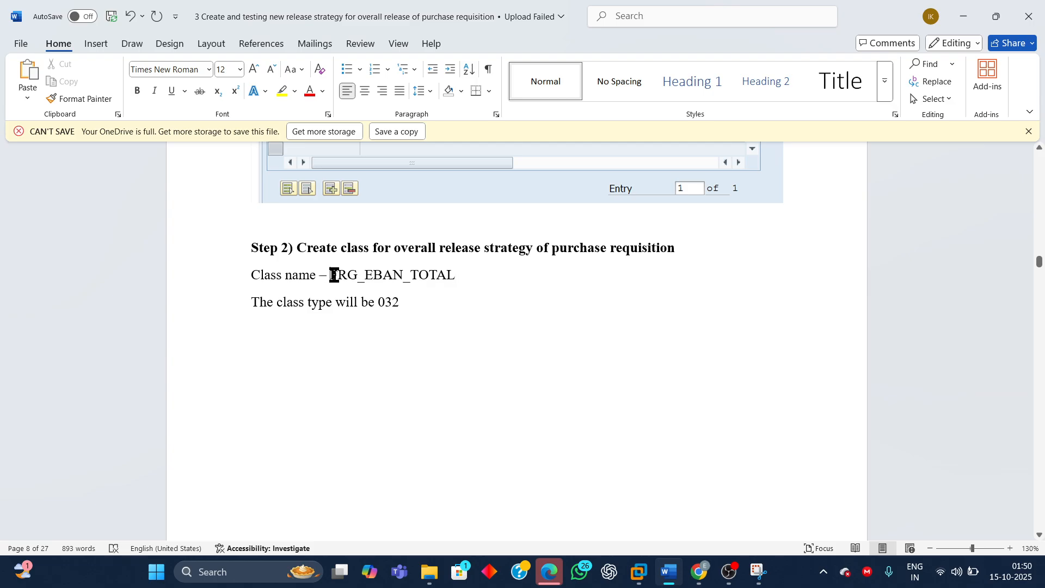
pyautogui.moveTo(331, 276); pyautogui.dragTo(460, 281)
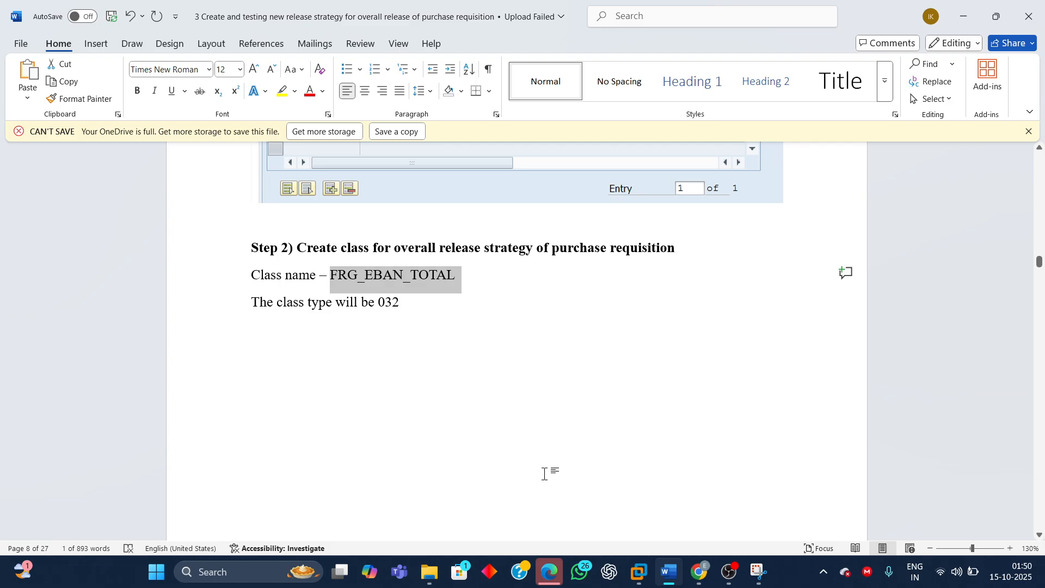
pyautogui.moveTo(639, 571)
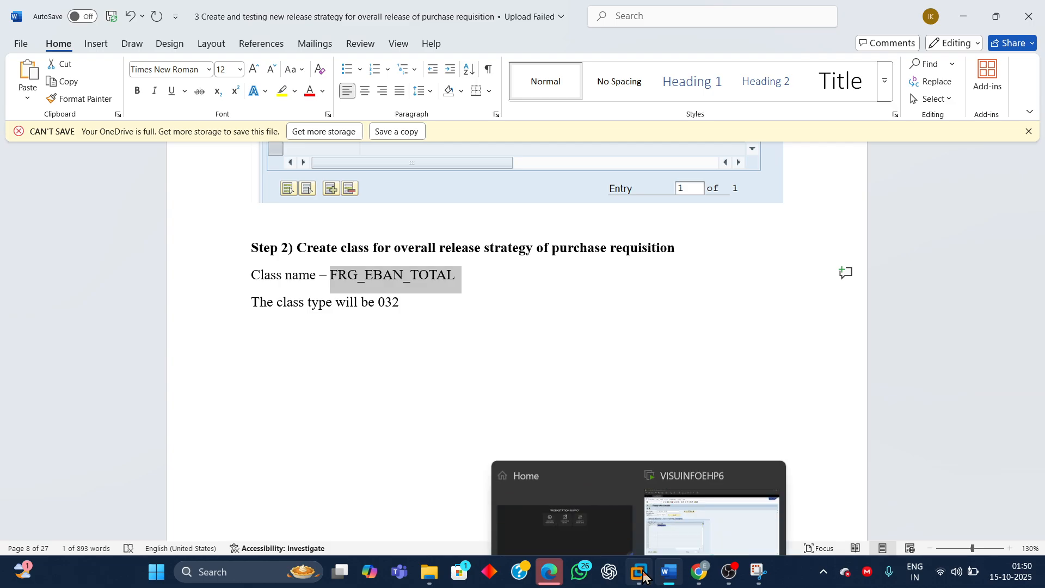
pyautogui.click(670, 507)
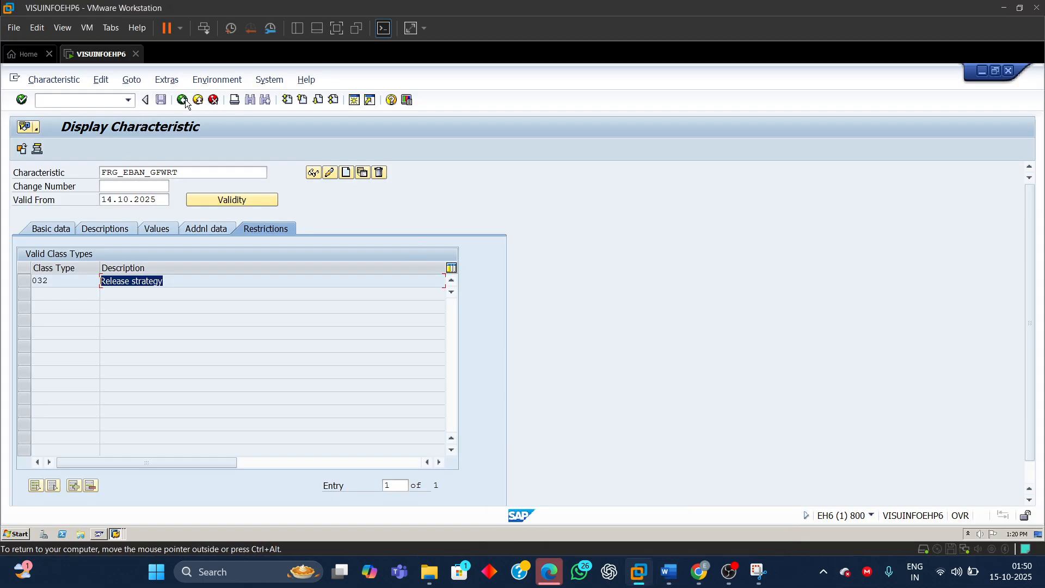
pyautogui.click(182, 99)
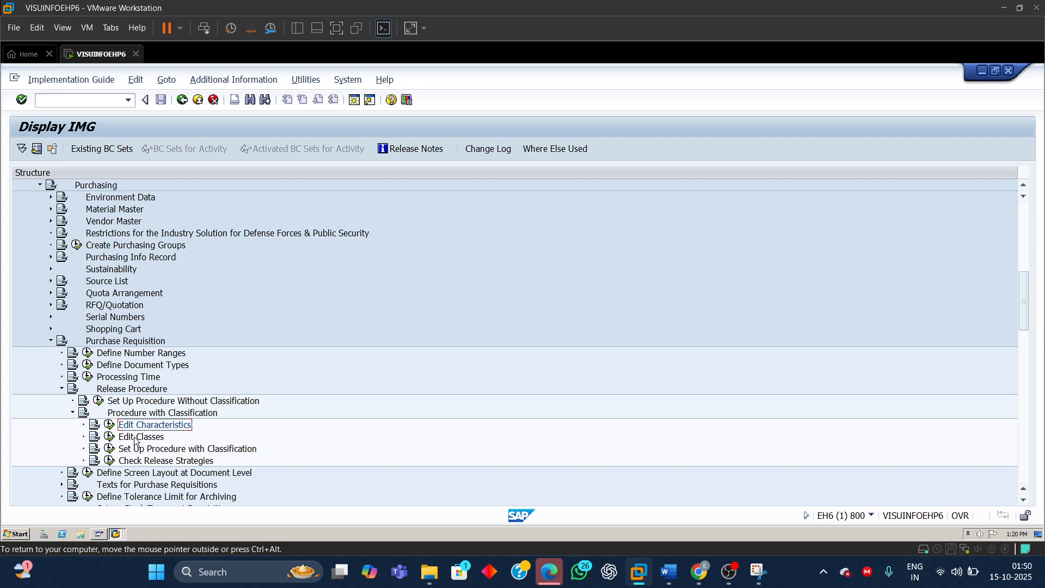
pyautogui.click(138, 437)
pyautogui.click(109, 437)
# - Display class FRG_EBAN_TOTAL with class type 032 and review its description and assigned characteristics
pyautogui.click(172, 170)
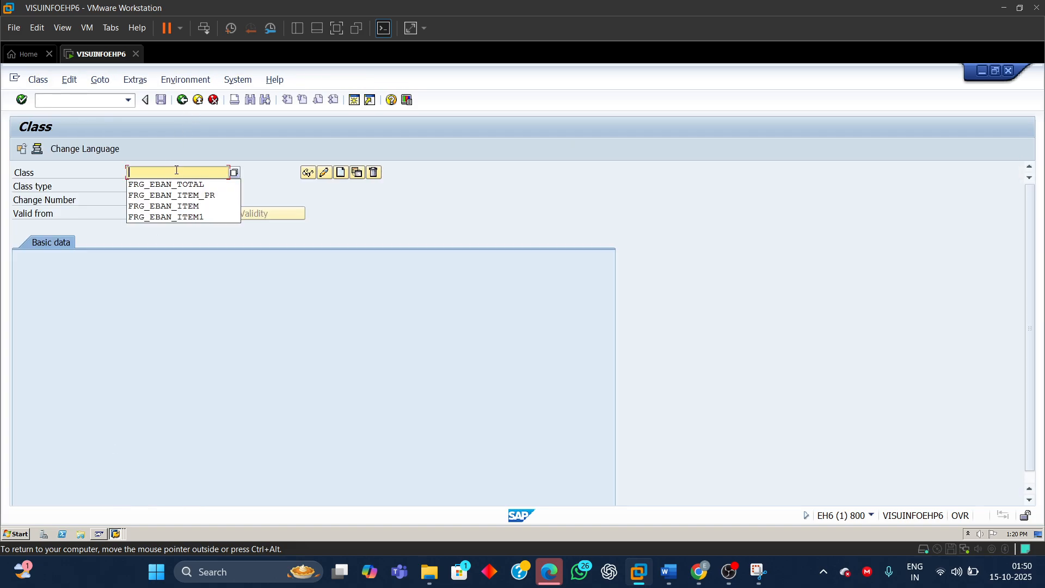
pyautogui.click(166, 186)
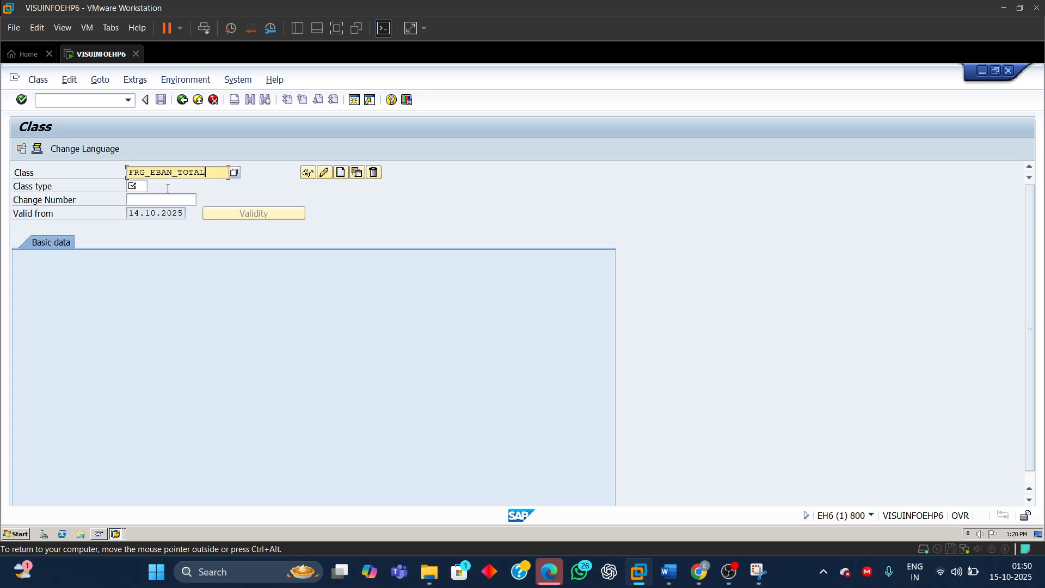
pyautogui.click(138, 187)
pyautogui.write('032')
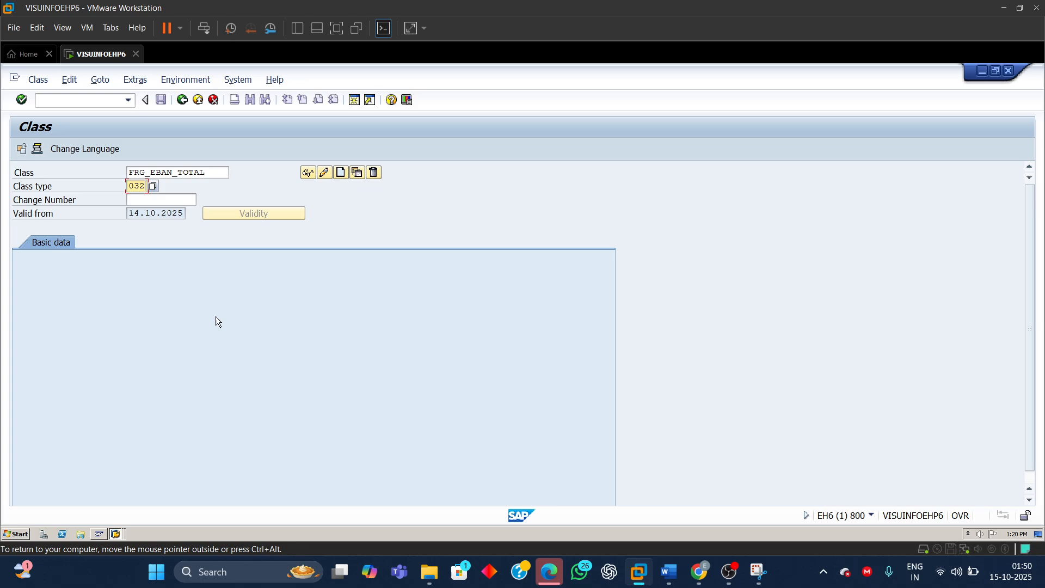
pyautogui.click(309, 175)
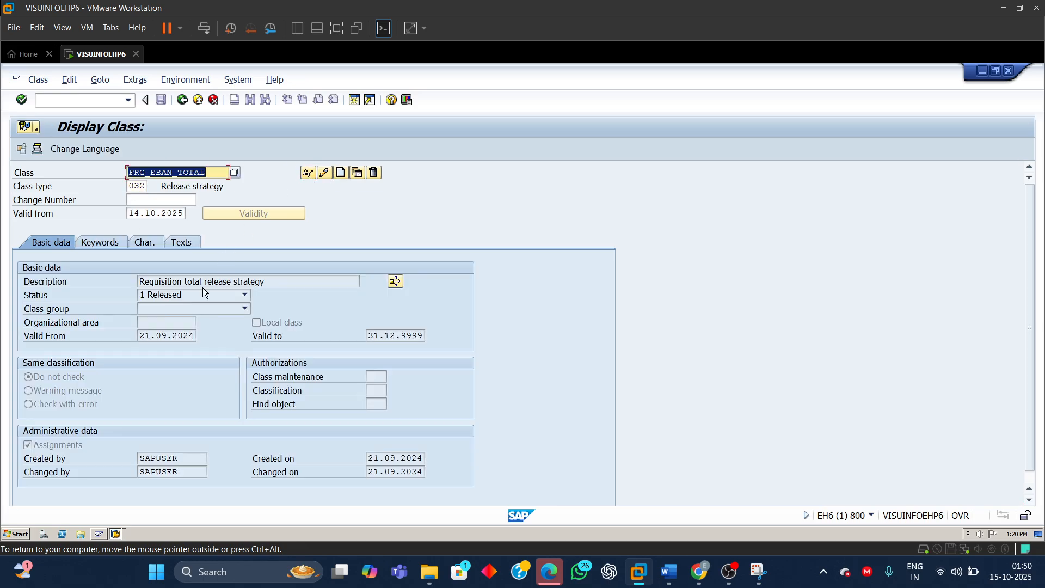
pyautogui.moveTo(267, 282); pyautogui.dragTo(51, 268)
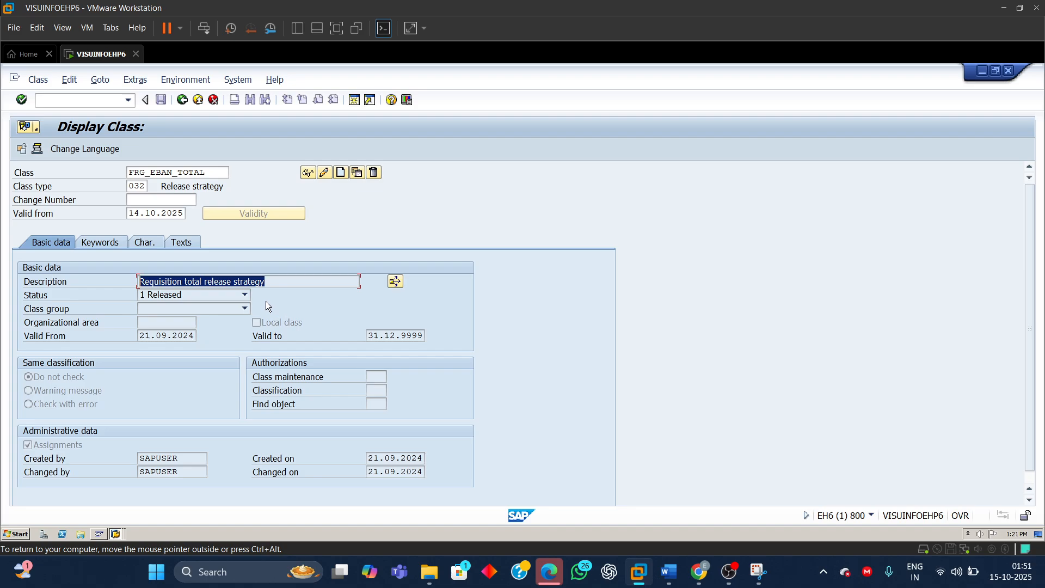
pyautogui.click(141, 243)
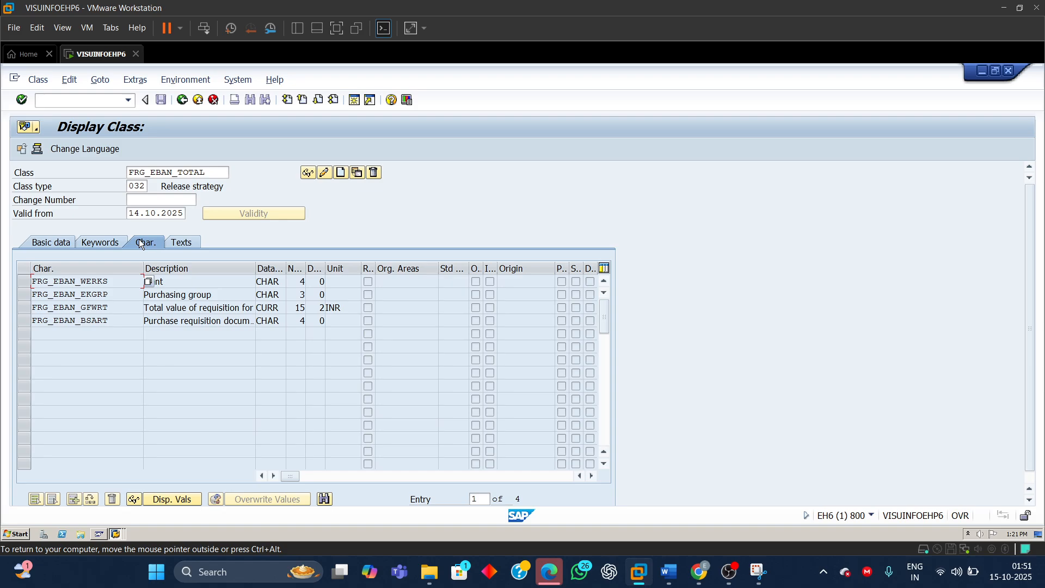
# - Review the characteristics FRG_EBAN_WERKS, FRG_EBAN_EKGRP, FRG_EBAN_GFWRT and FRG_EBAN_BSART assigned to the class
pyautogui.click(159, 283)
pyautogui.doubleClick(113, 281)
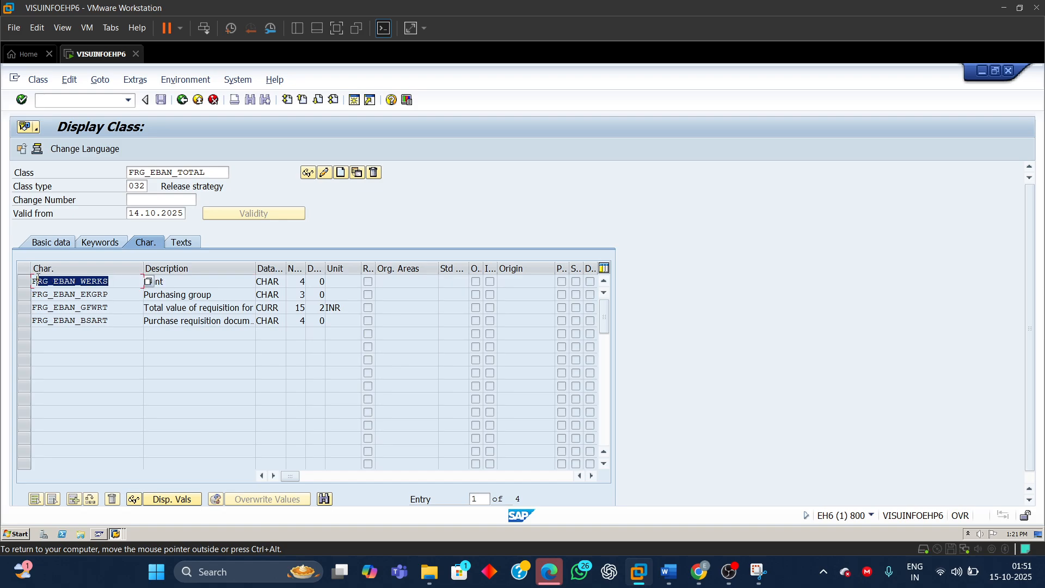
pyautogui.doubleClick(107, 295)
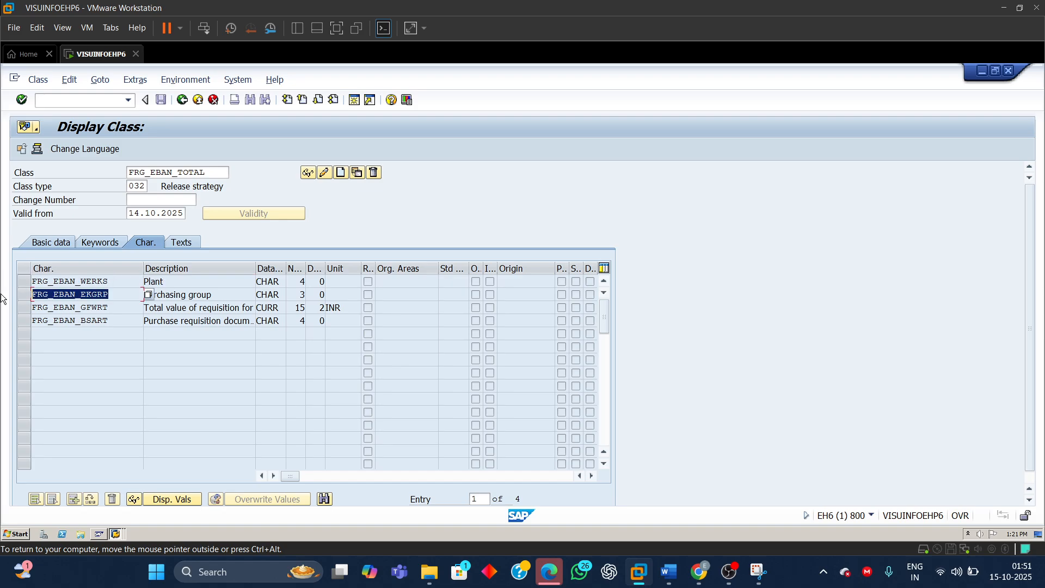
pyautogui.doubleClick(118, 311)
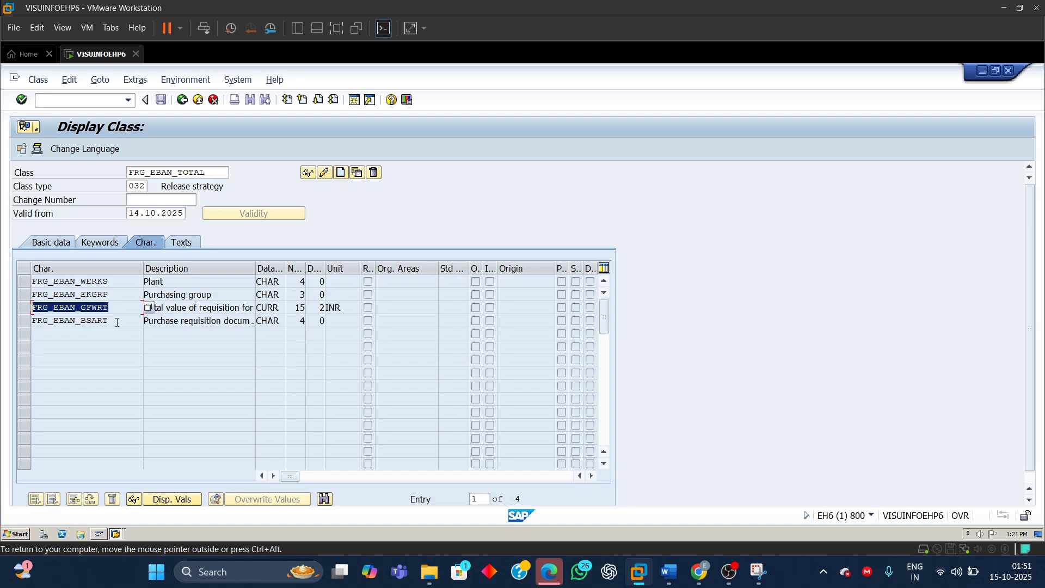
pyautogui.doubleClick(117, 320)
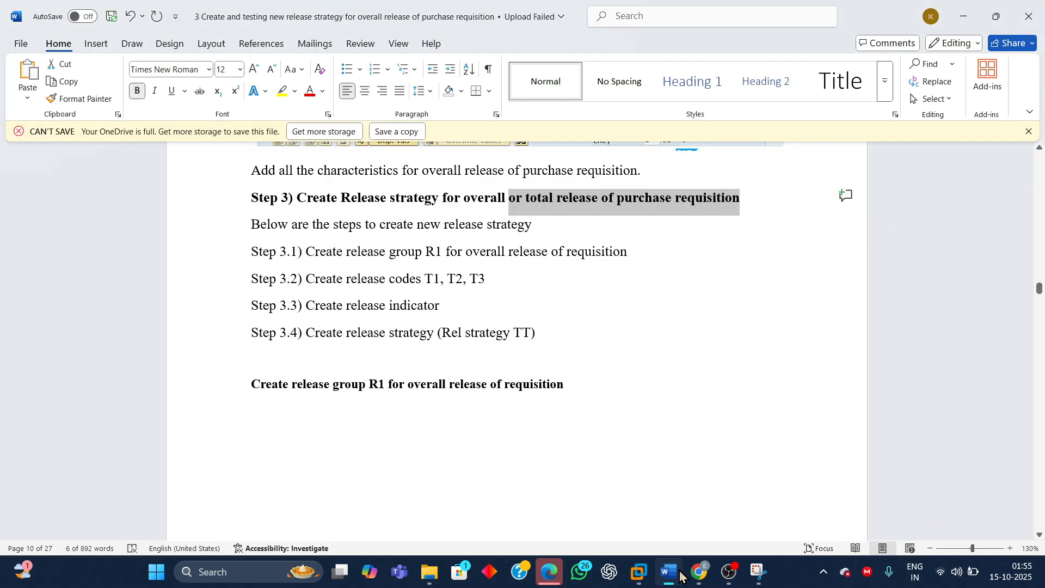
# - Review sub-steps 3.1 to 3.4 for creating the release strategy in the Word notes, highlighting each line in turn
pyautogui.scroll(3, 622, 329)
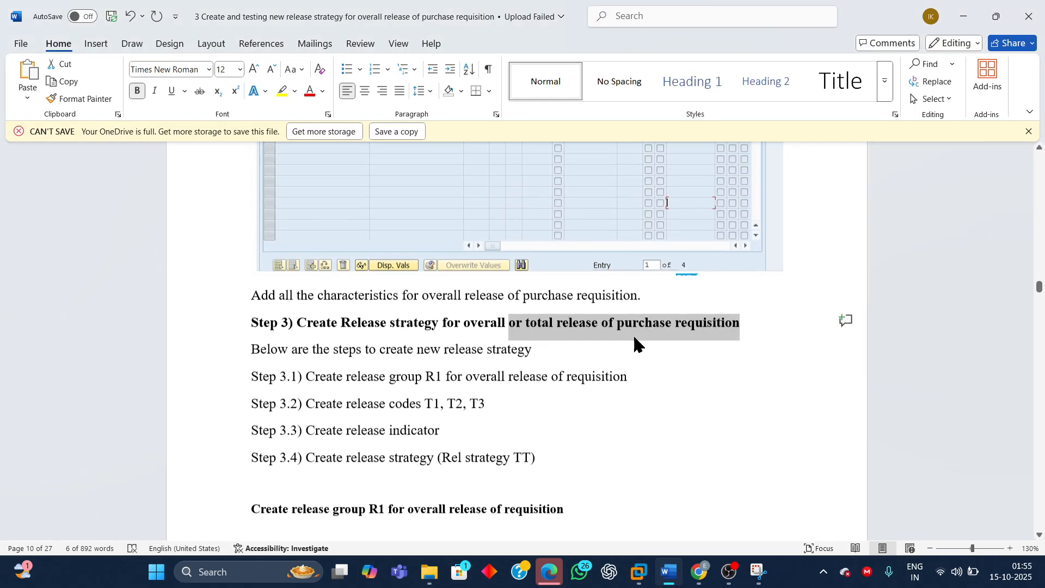
pyautogui.click(599, 355)
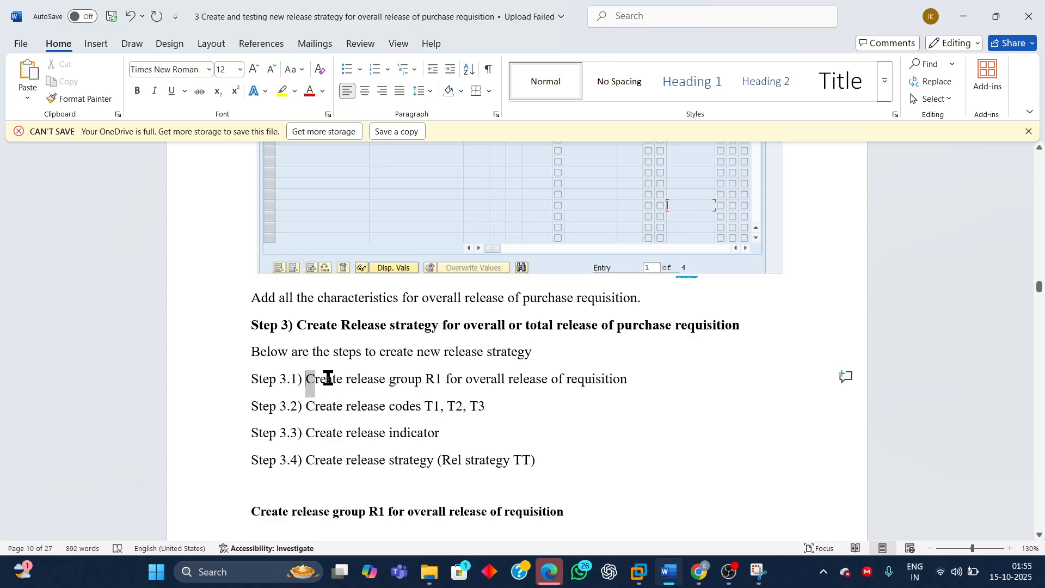
pyautogui.moveTo(326, 378); pyautogui.dragTo(635, 381)
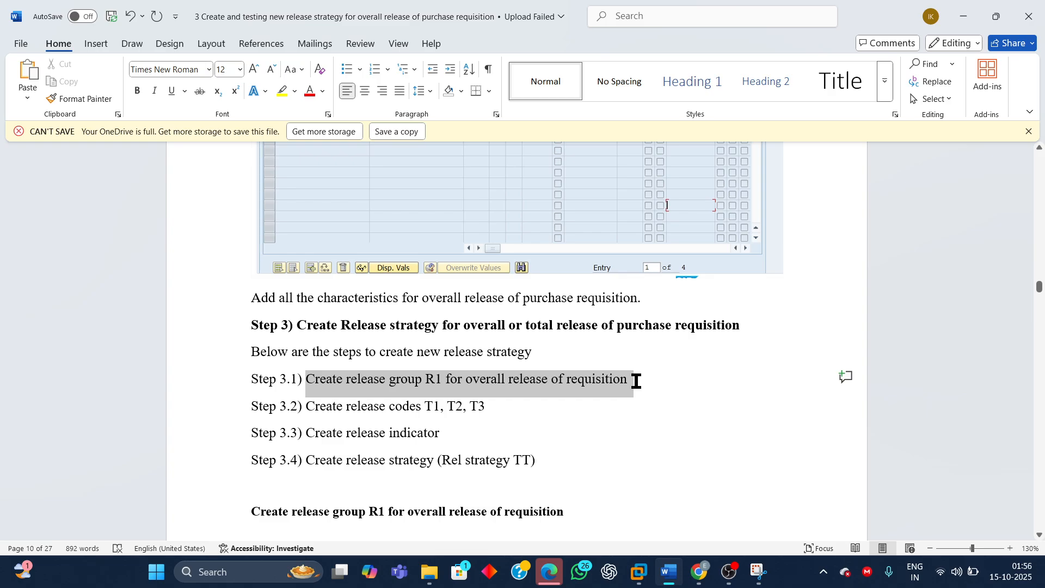
pyautogui.click(311, 406)
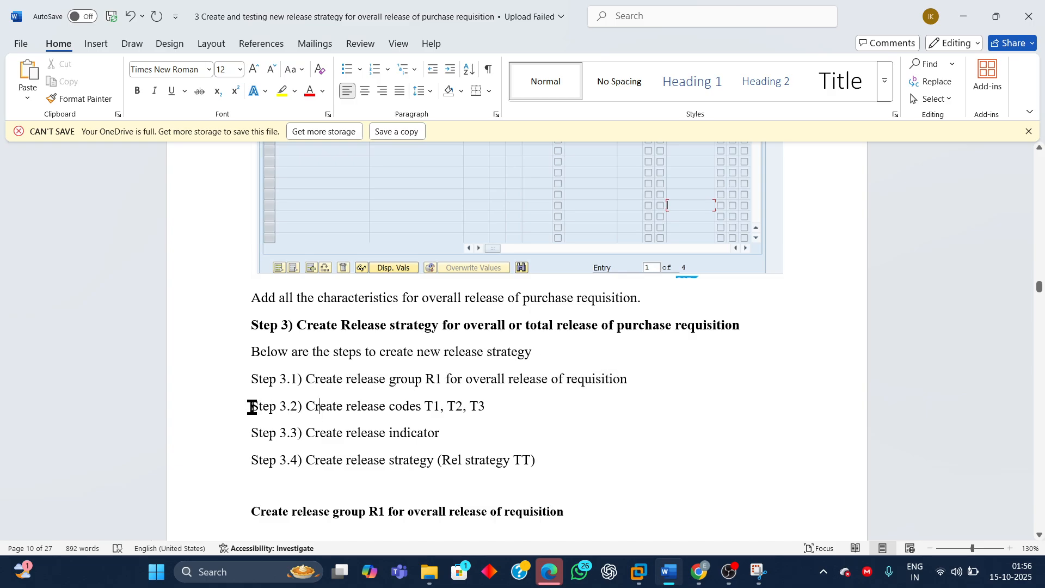
pyautogui.moveTo(250, 406); pyautogui.dragTo(518, 409)
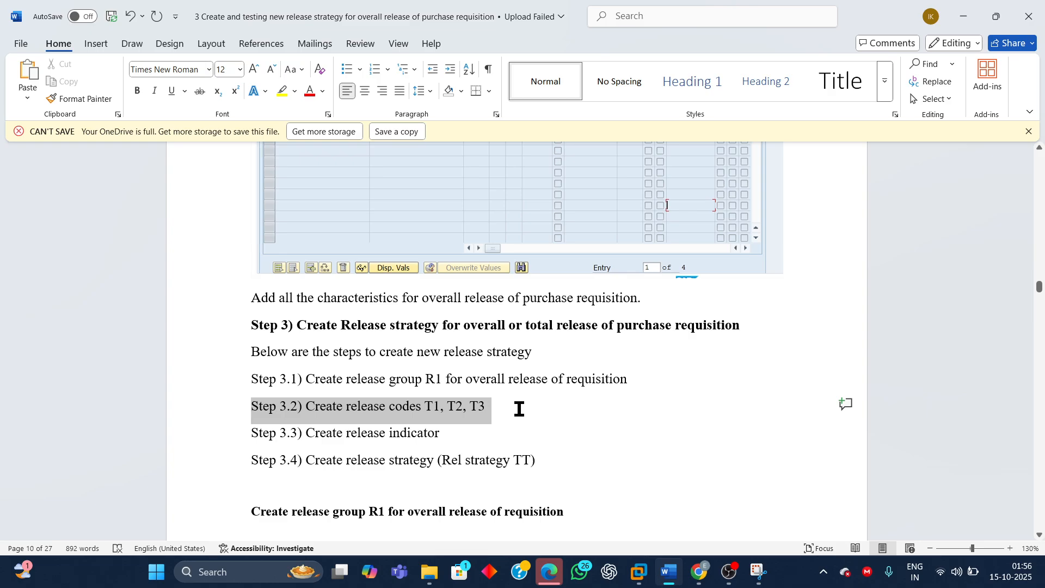
pyautogui.click(264, 441)
pyautogui.moveTo(252, 434); pyautogui.dragTo(456, 432)
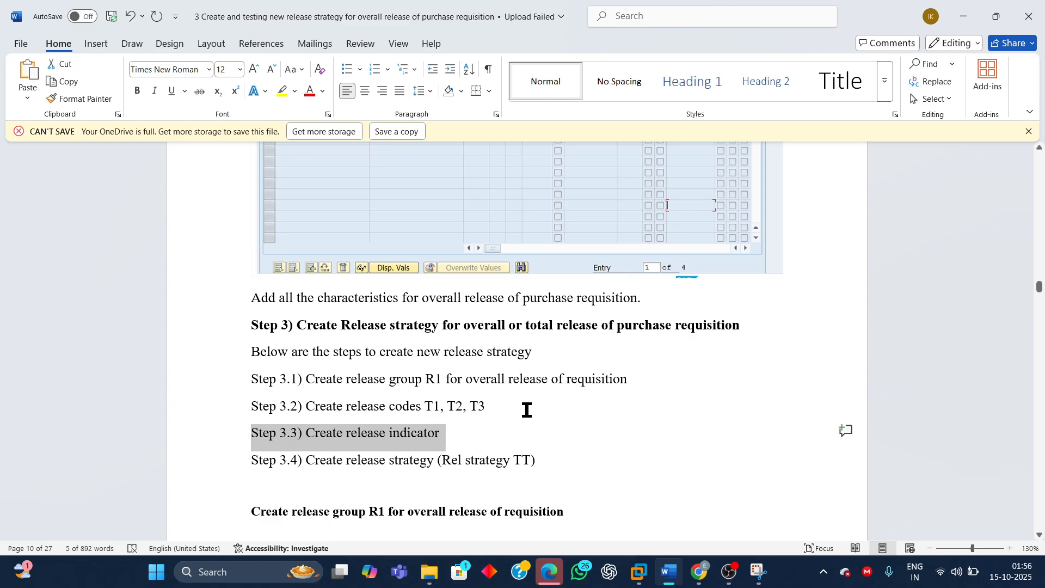
pyautogui.click(263, 456)
pyautogui.moveTo(246, 465); pyautogui.dragTo(594, 454)
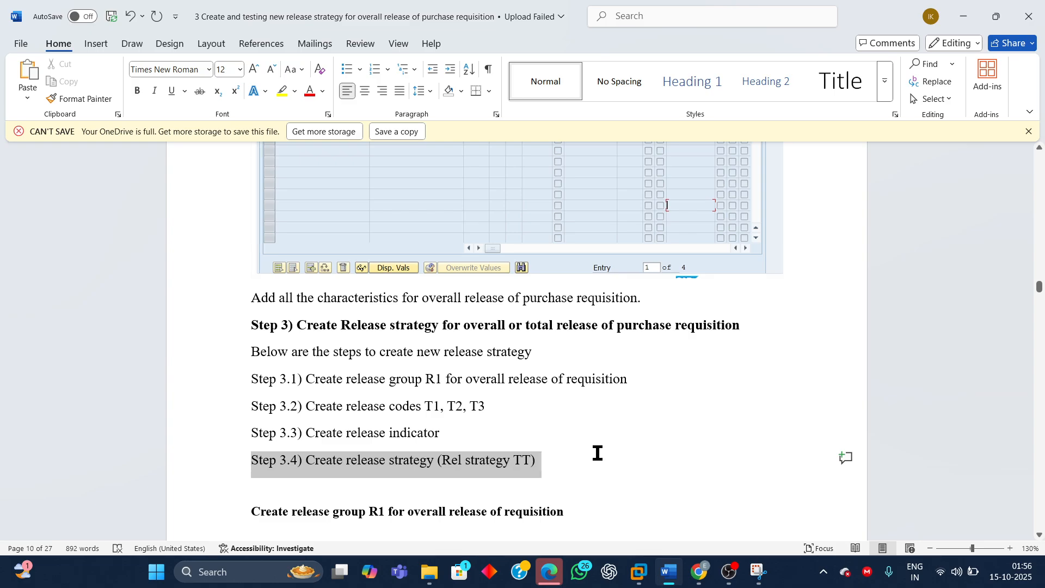
pyautogui.click(489, 461)
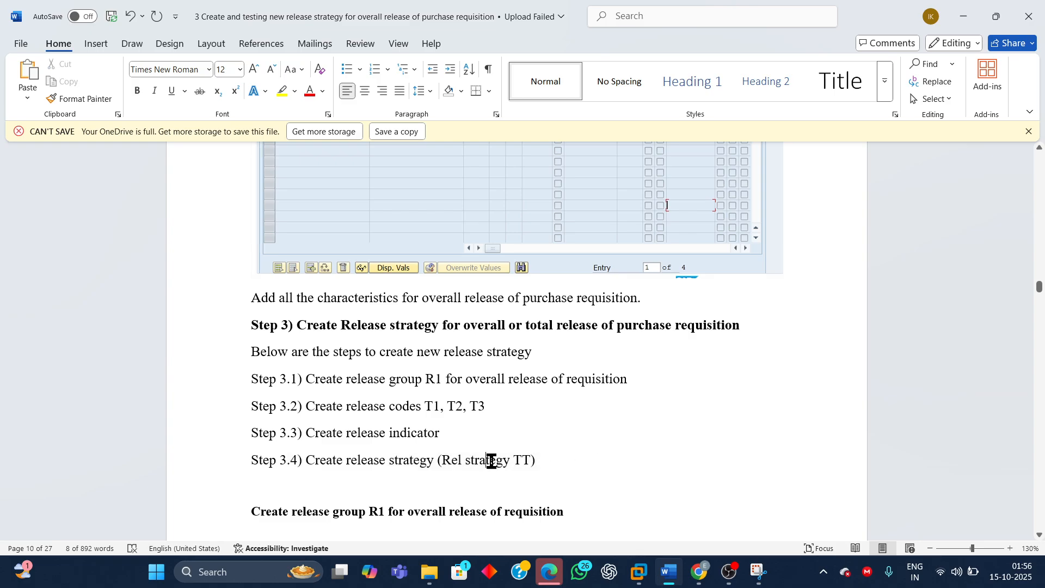
pyautogui.moveTo(509, 460); pyautogui.dragTo(555, 460)
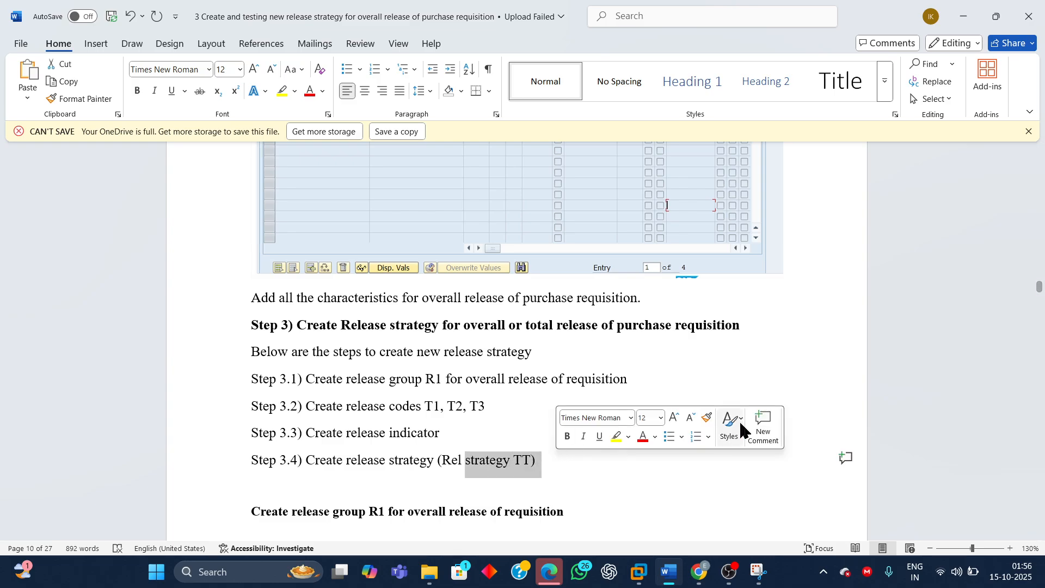
# - Switch to SAP and open the Release Groups activity from Set Up Procedure with Classification for purchase requisitions
pyautogui.click(648, 560)
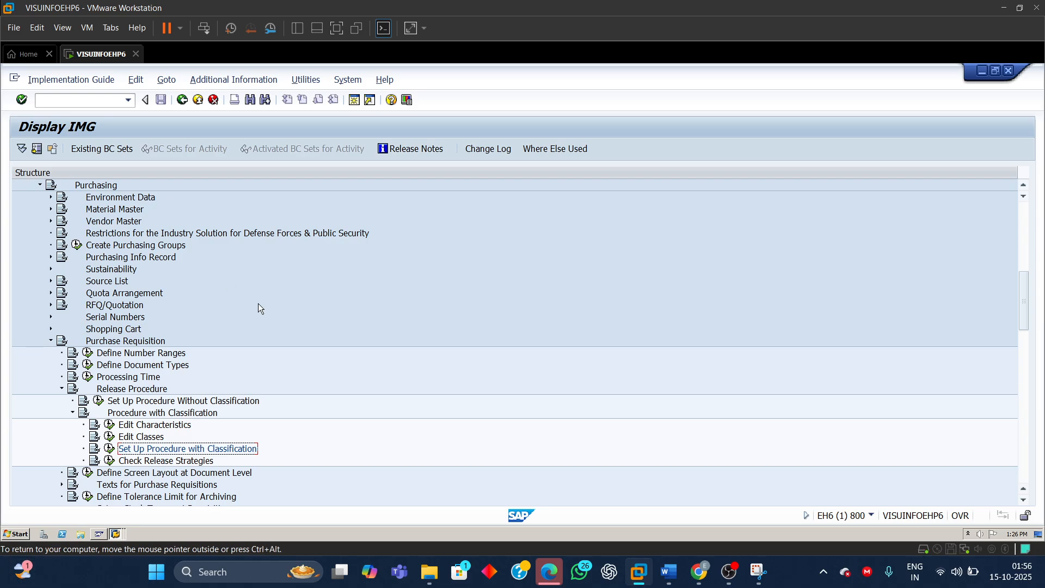
pyautogui.scroll(2, 259, 308)
pyautogui.click(76, 210)
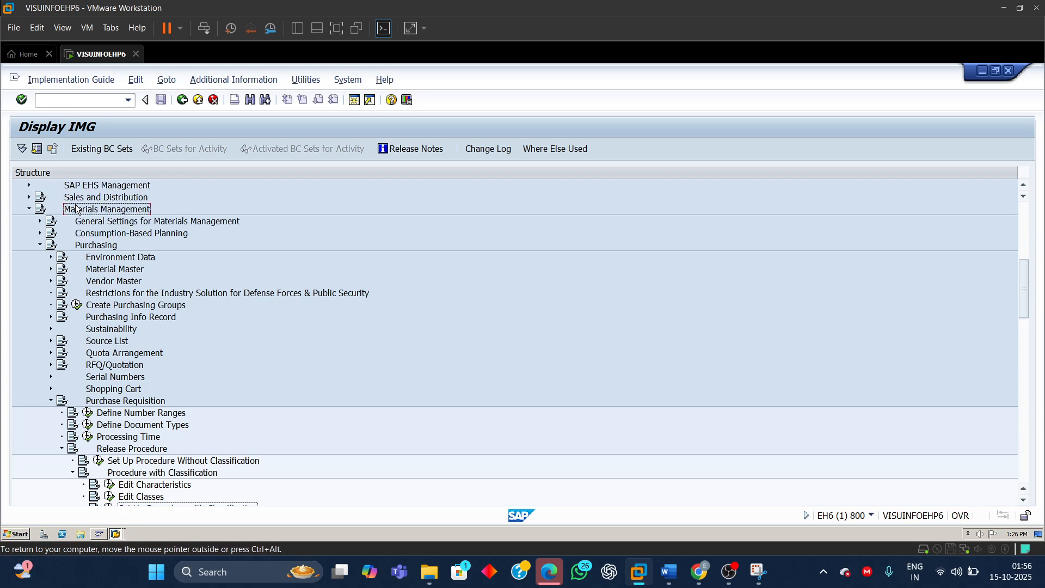
pyautogui.click(104, 244)
pyautogui.click(130, 414)
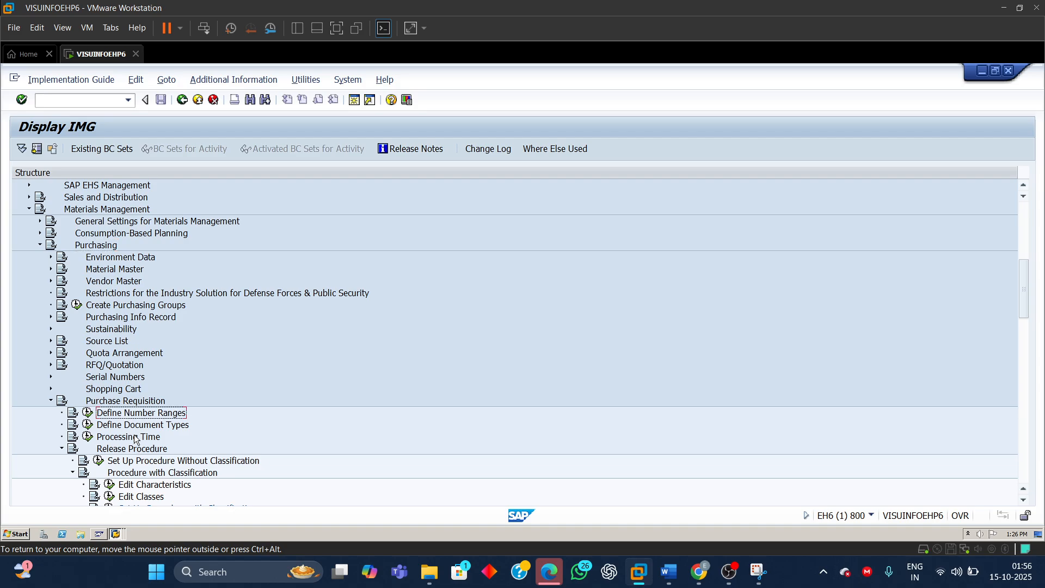
pyautogui.click(125, 450)
pyautogui.click(152, 473)
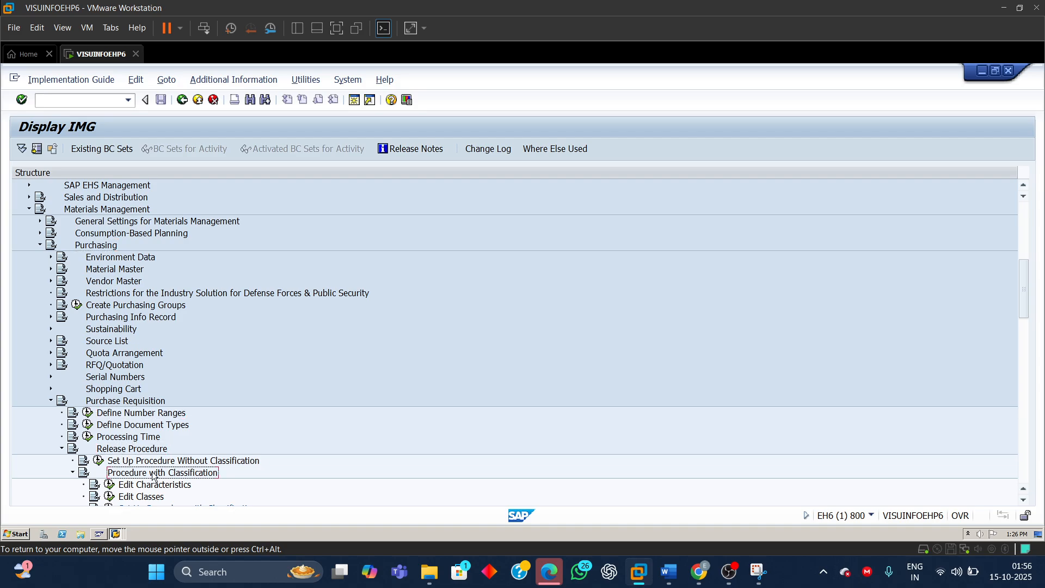
pyautogui.scroll(-1, 154, 477)
pyautogui.click(138, 478)
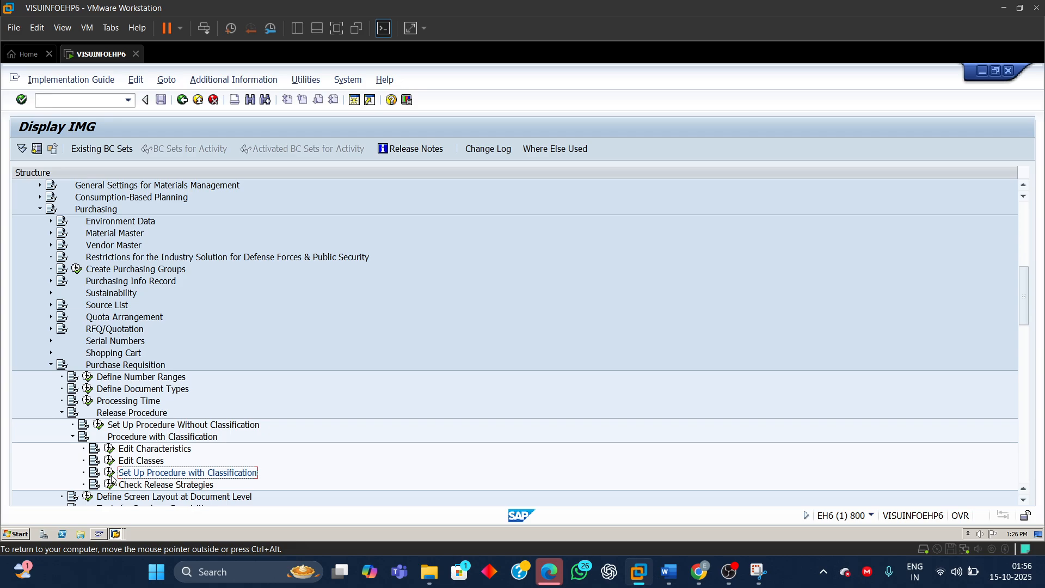
pyautogui.click(109, 474)
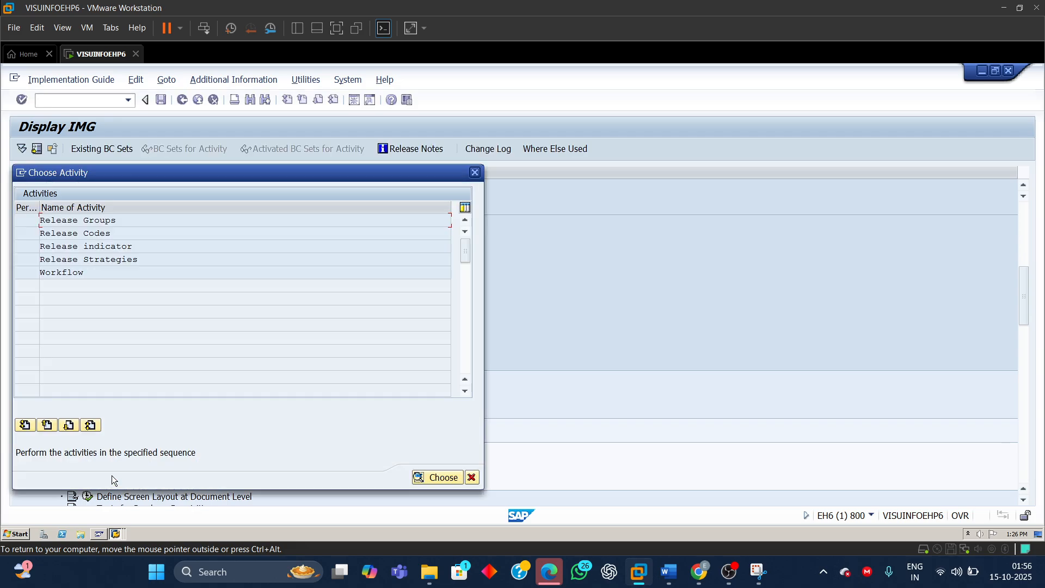
pyautogui.doubleClick(93, 220)
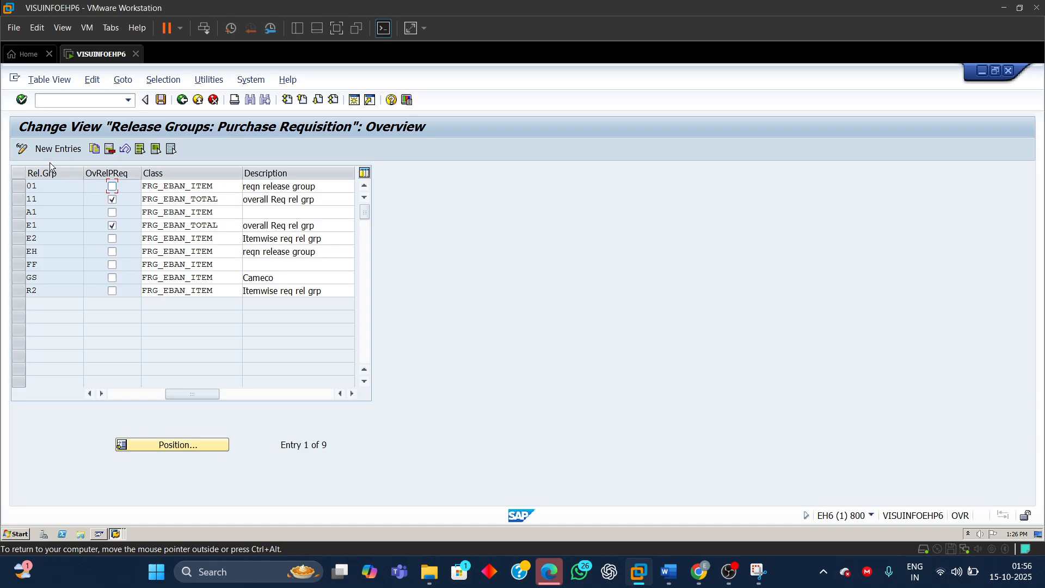
# - Add release group R1 with class FRG_EBAN_TOTAL and description "Total rel of PR", marked for overall release of requisitions
pyautogui.click(58, 150)
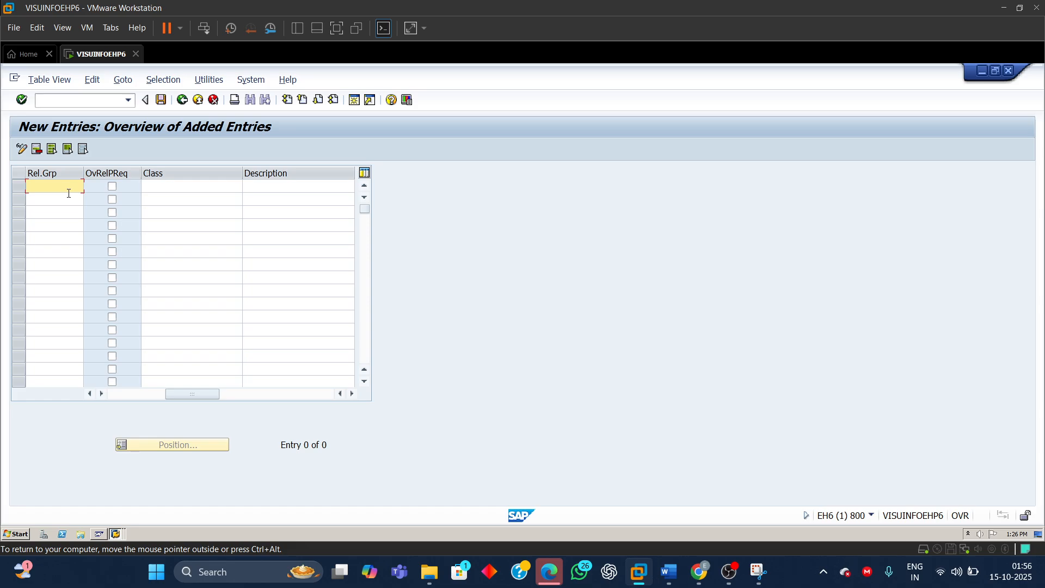
pyautogui.write('R1')
pyautogui.click(173, 188)
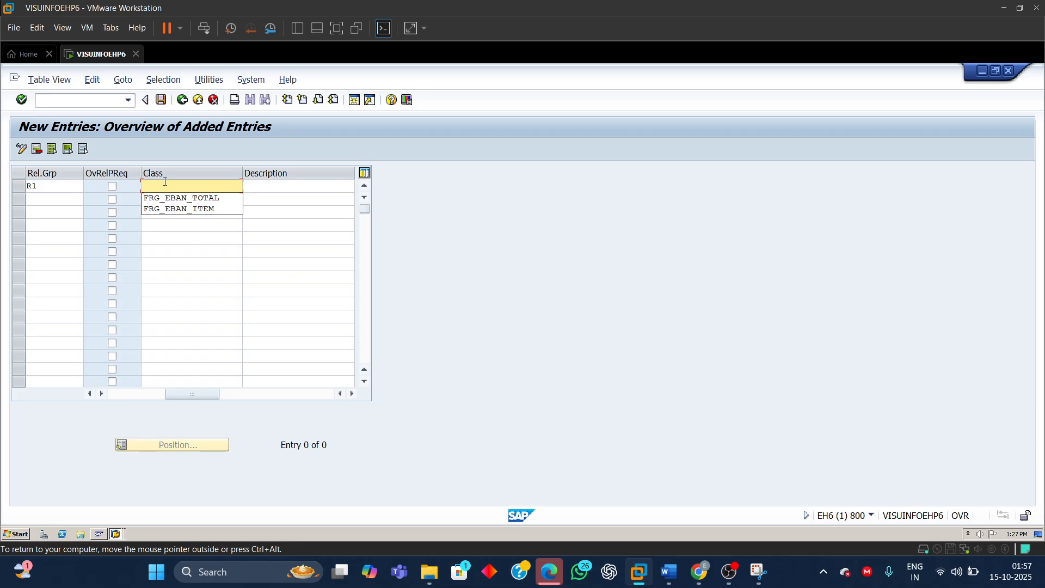
pyautogui.click(190, 199)
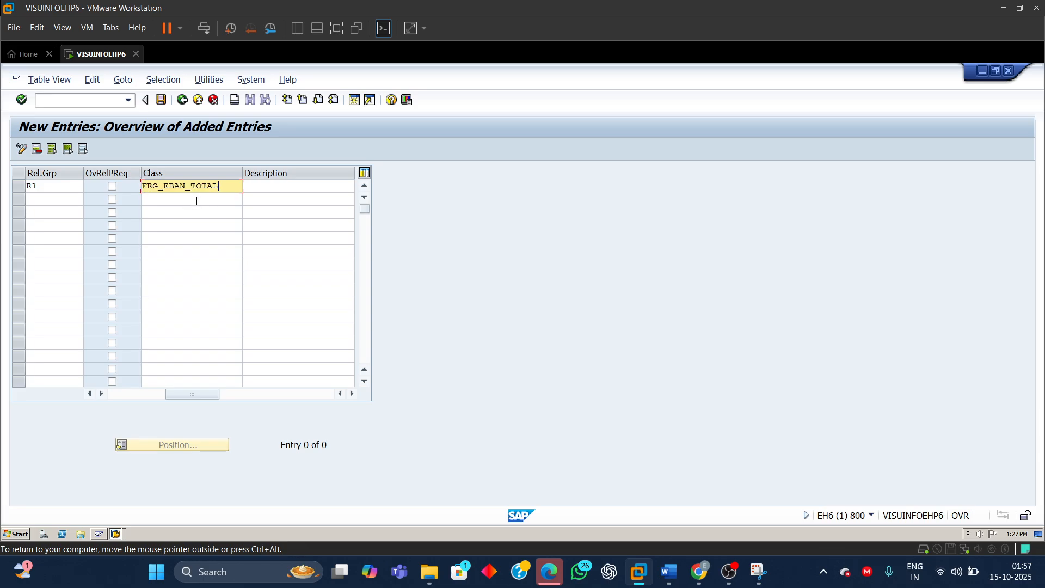
pyautogui.click(267, 187)
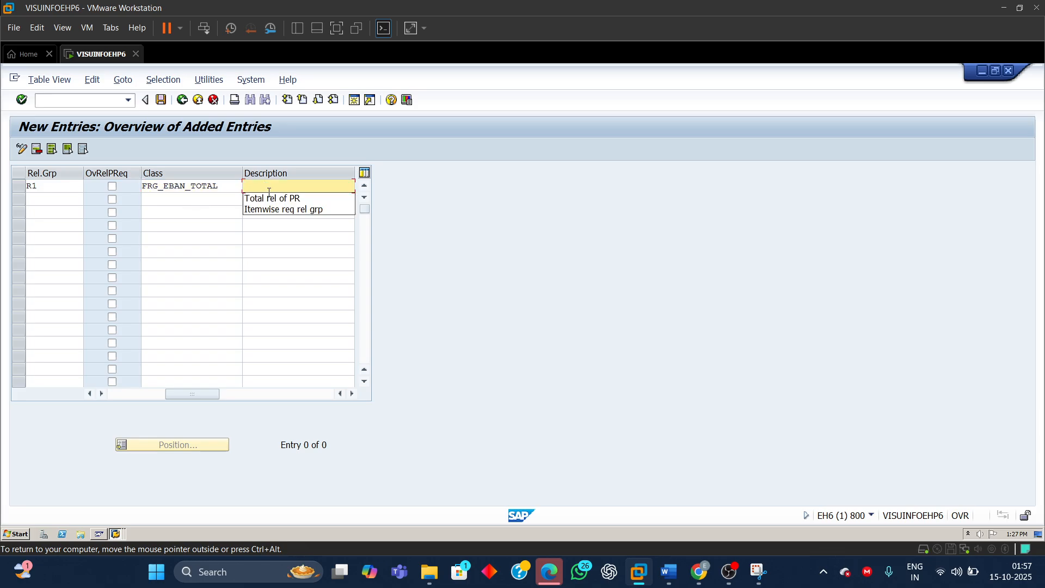
pyautogui.click(269, 198)
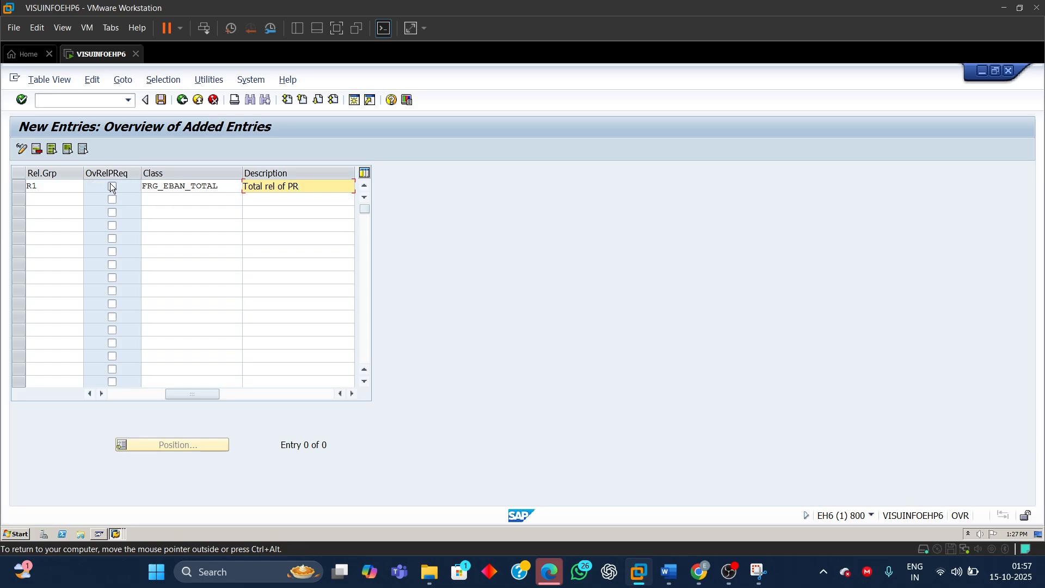
pyautogui.click(112, 186)
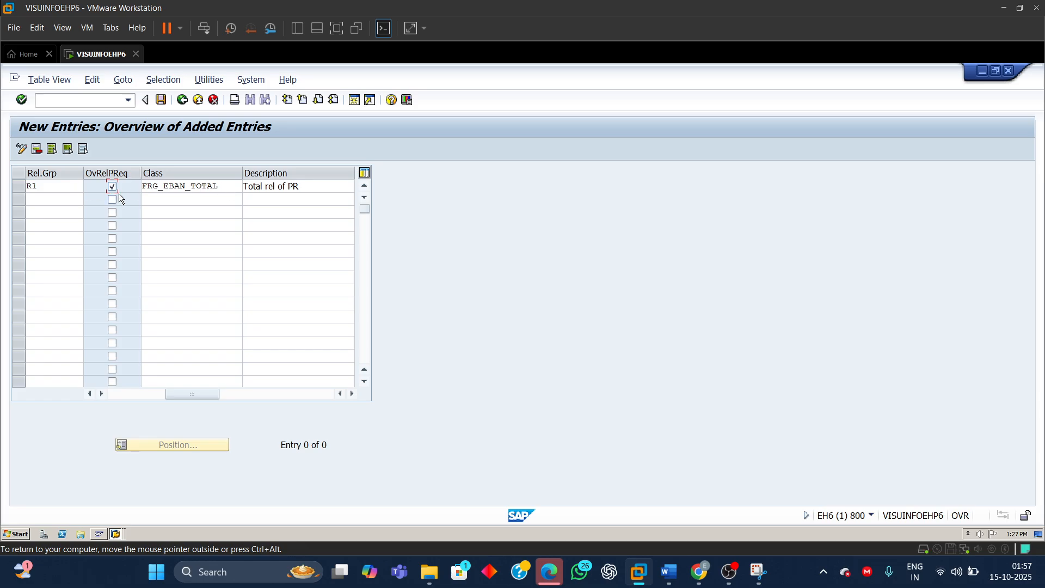
# - Save the new release group to customizing request EH6K900026
pyautogui.click(161, 101)
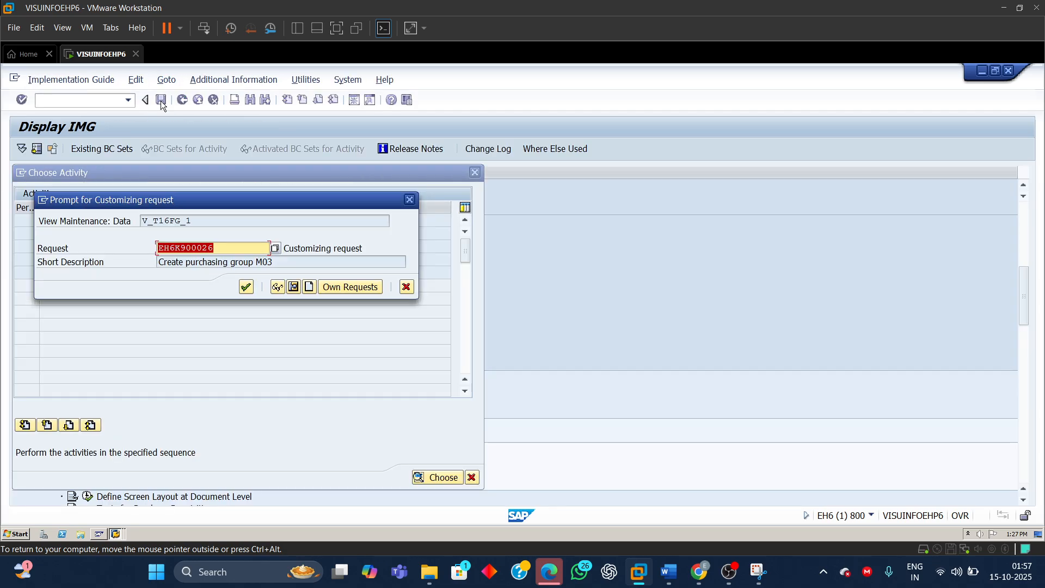
pyautogui.moveTo(263, 202); pyautogui.dragTo(283, 273)
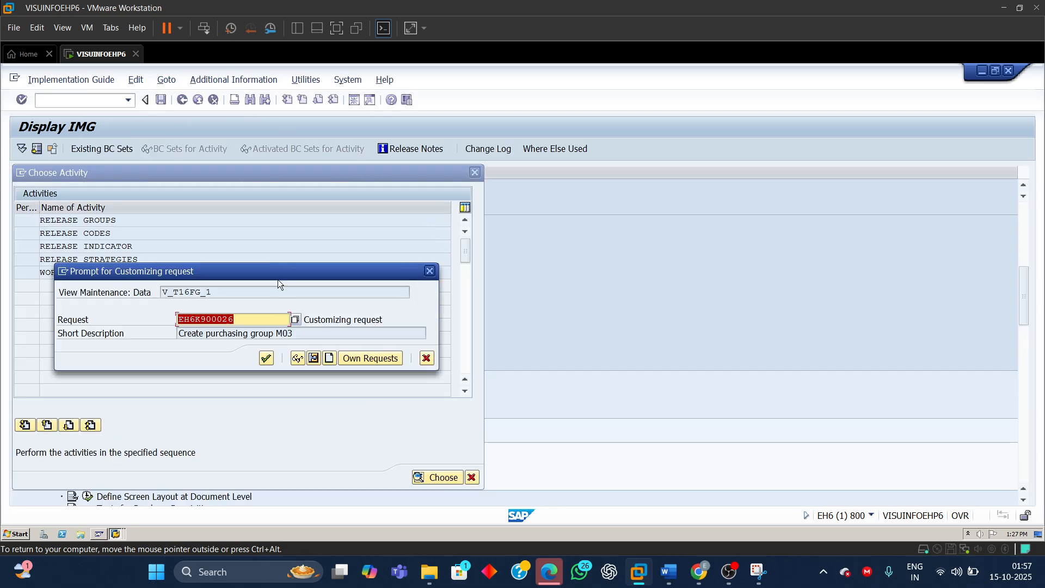
pyautogui.click(267, 358)
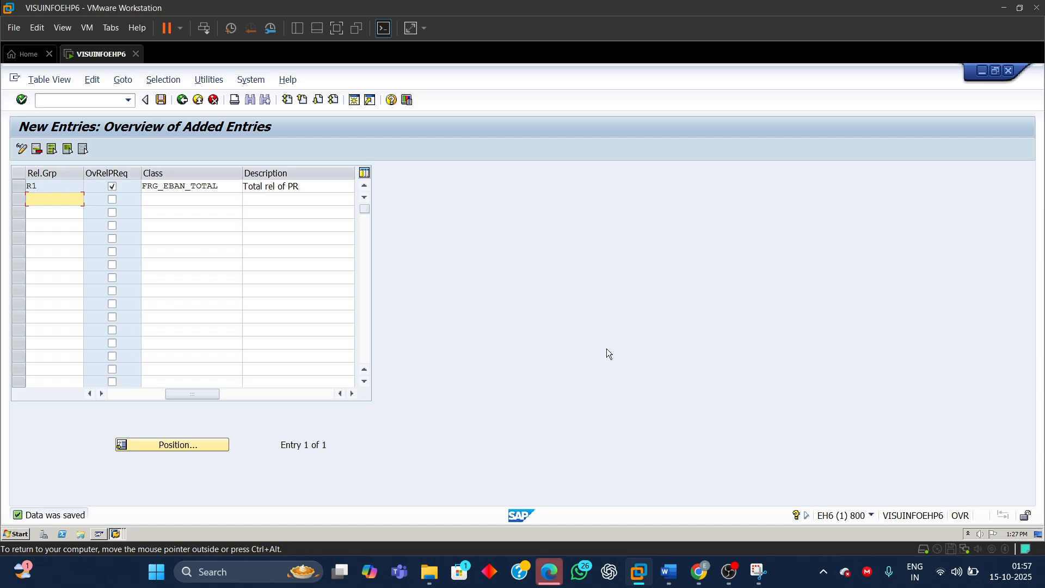
# - Switch to the Word notes and highlight the Step 3.2 line on creating release codes T1, T2 and T3
pyautogui.click(670, 574)
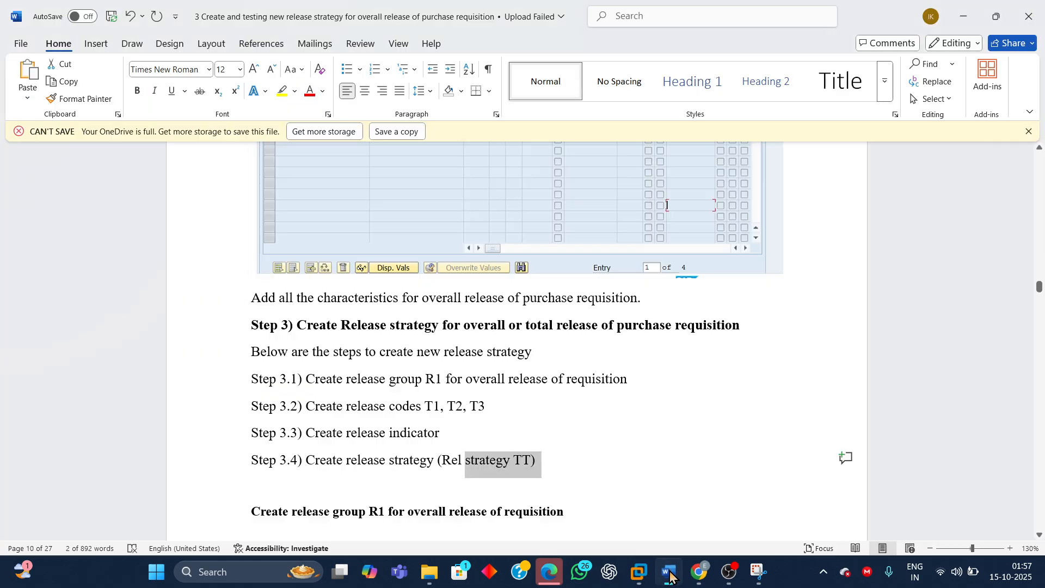
pyautogui.click(250, 407)
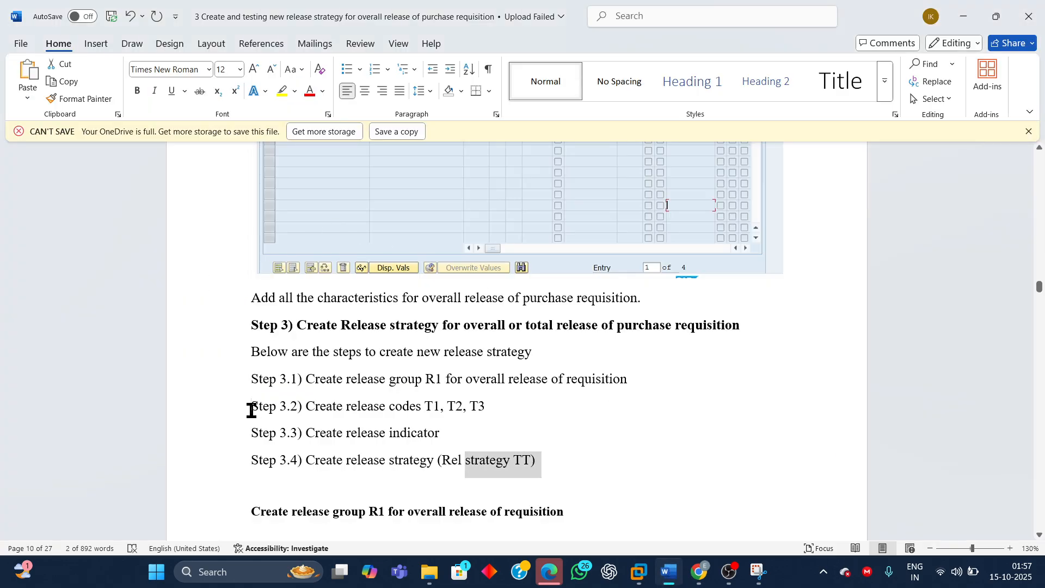
pyautogui.moveTo(251, 407); pyautogui.dragTo(517, 411)
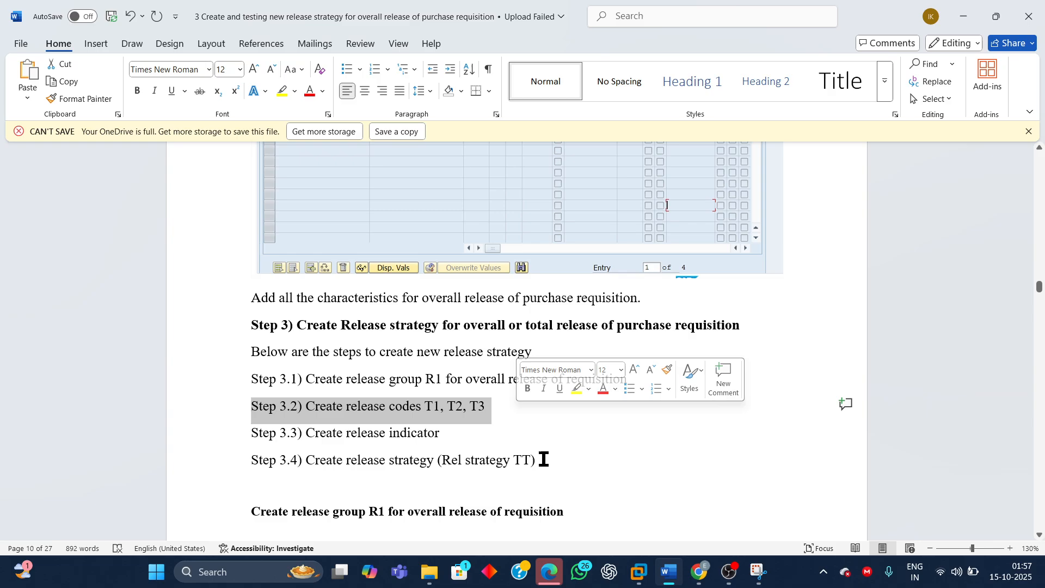
# - Return to SAP, go back to the release groups overview and select the R1 entry
pyautogui.moveTo(638, 572)
pyautogui.click(710, 504)
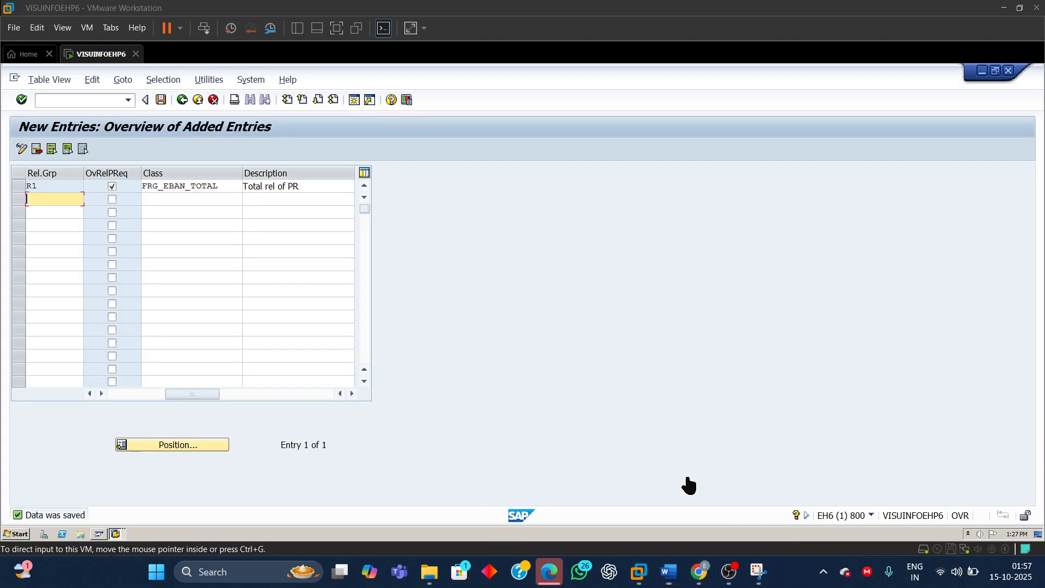
pyautogui.click(183, 100)
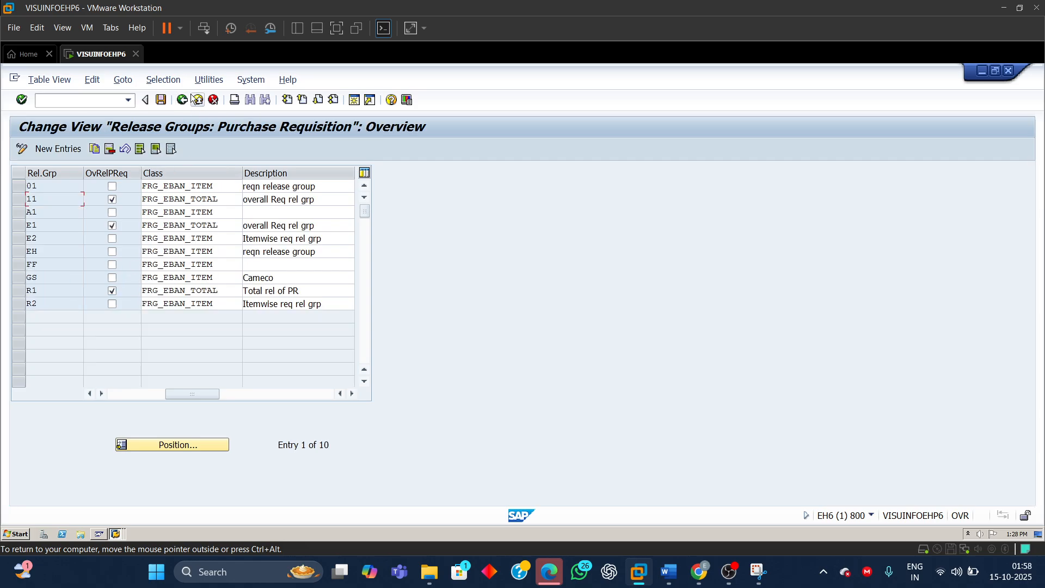
pyautogui.click(19, 290)
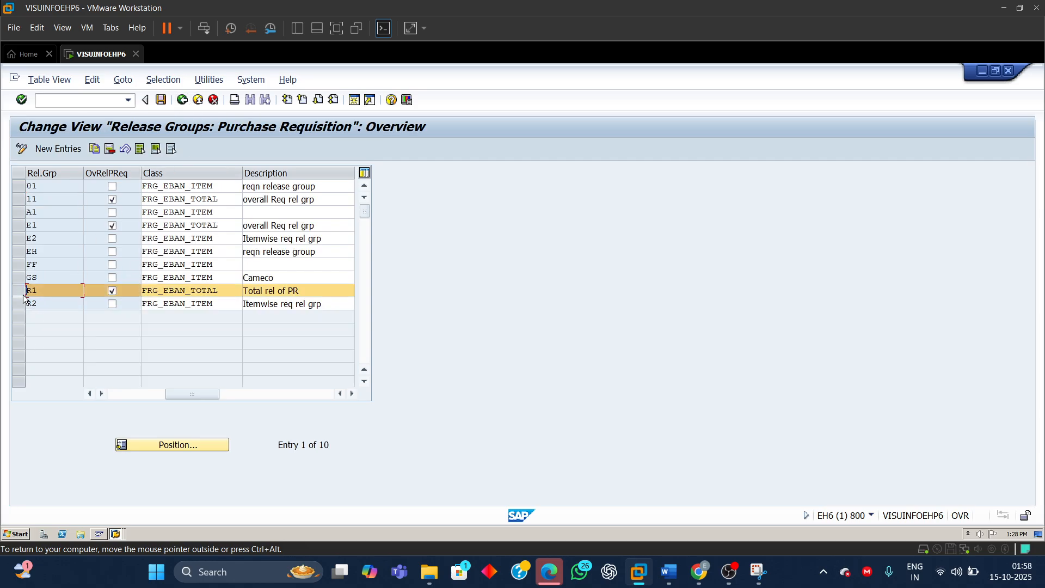
# - Leave the release groups and start new entries in the Release Codes activity for purchase requisitions
pyautogui.click(183, 100)
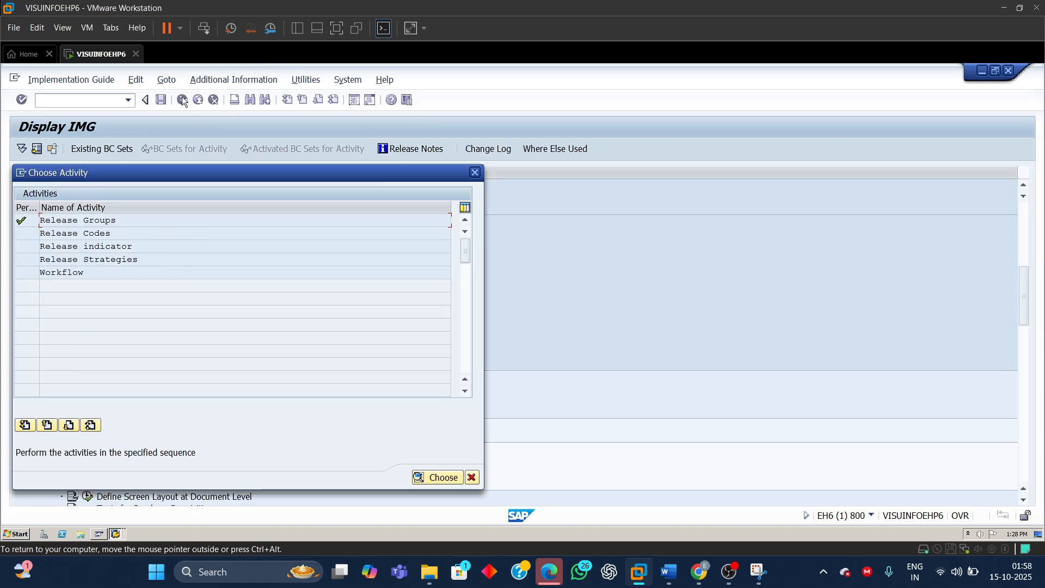
pyautogui.doubleClick(71, 235)
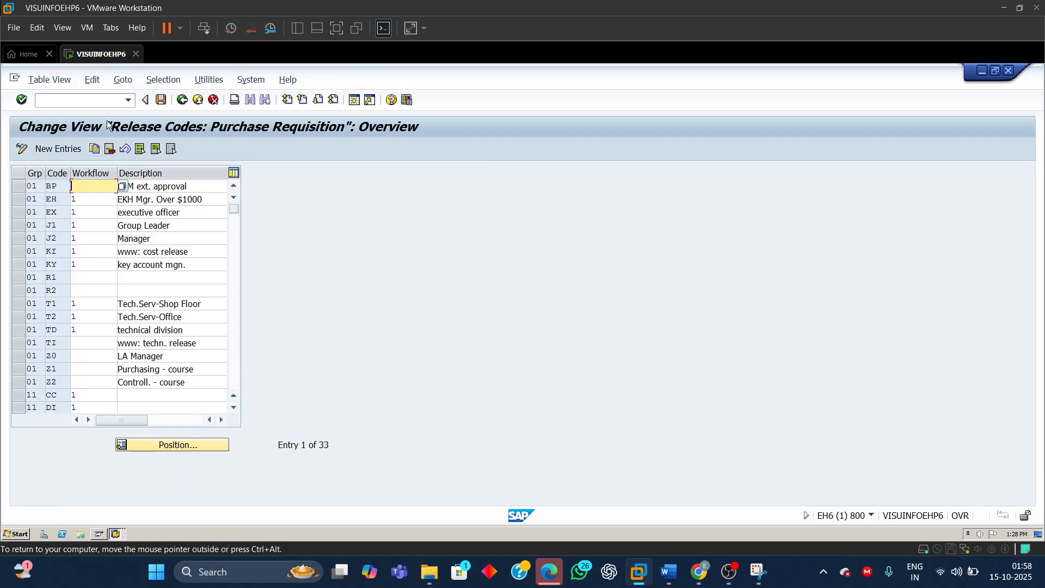
pyautogui.click(45, 150)
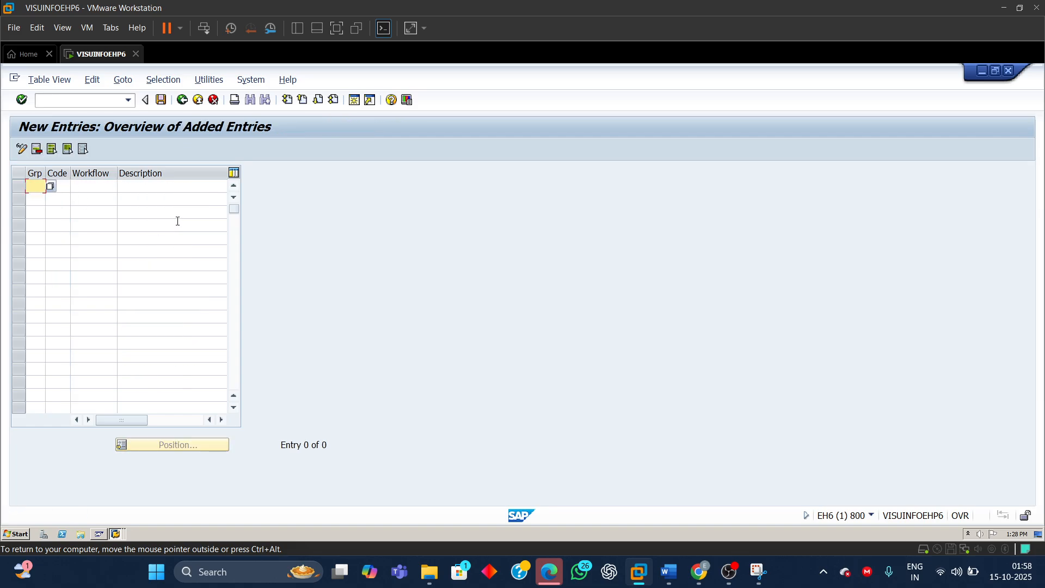
# - Enter release code T1 for group R1 with the description "Purchase supervisor"
pyautogui.write('R1')
pyautogui.click(66, 185)
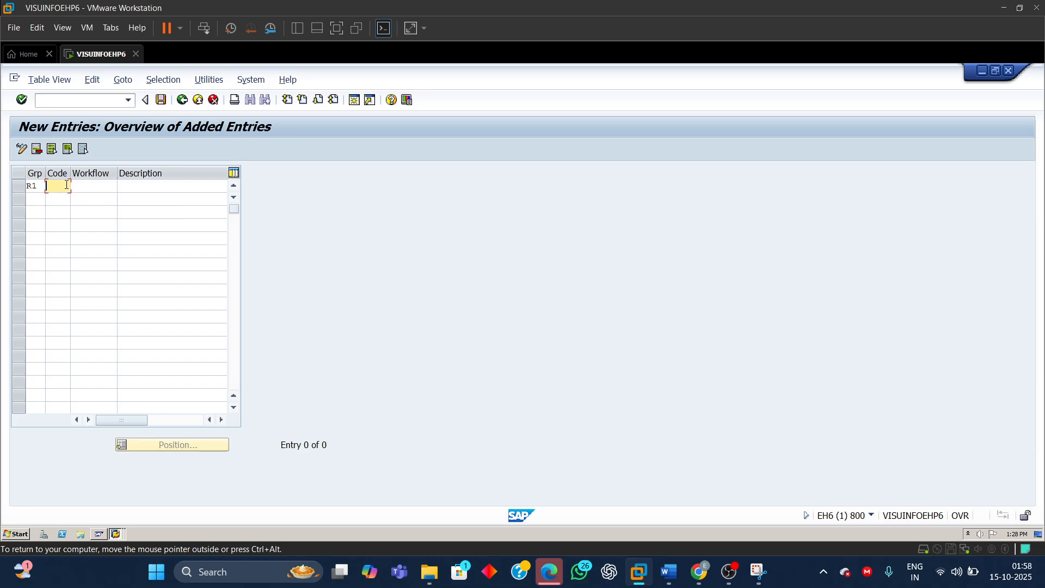
pyautogui.write('T1')
pyautogui.click(129, 189)
pyautogui.write('P')
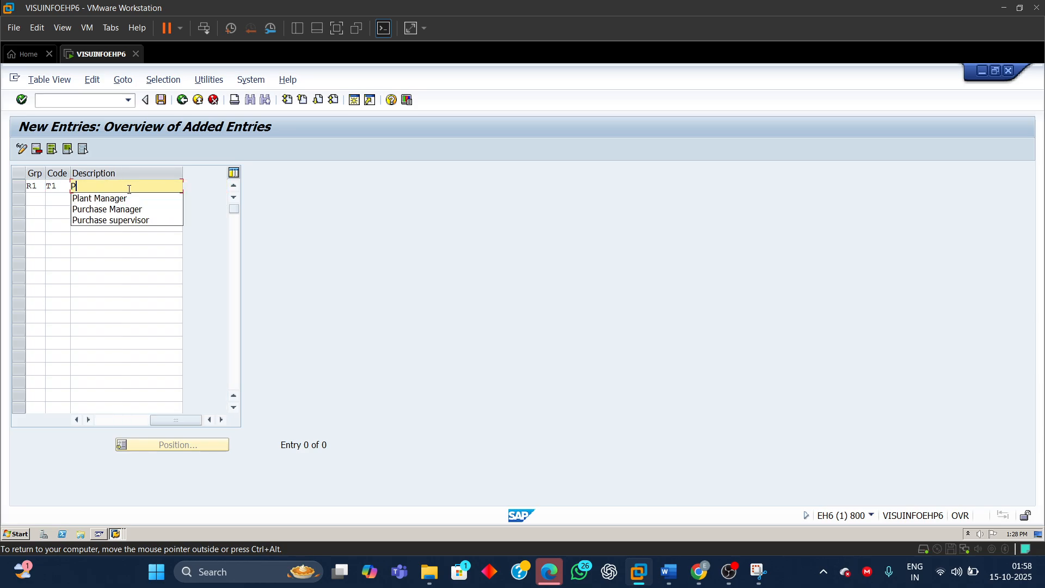
pyautogui.click(117, 218)
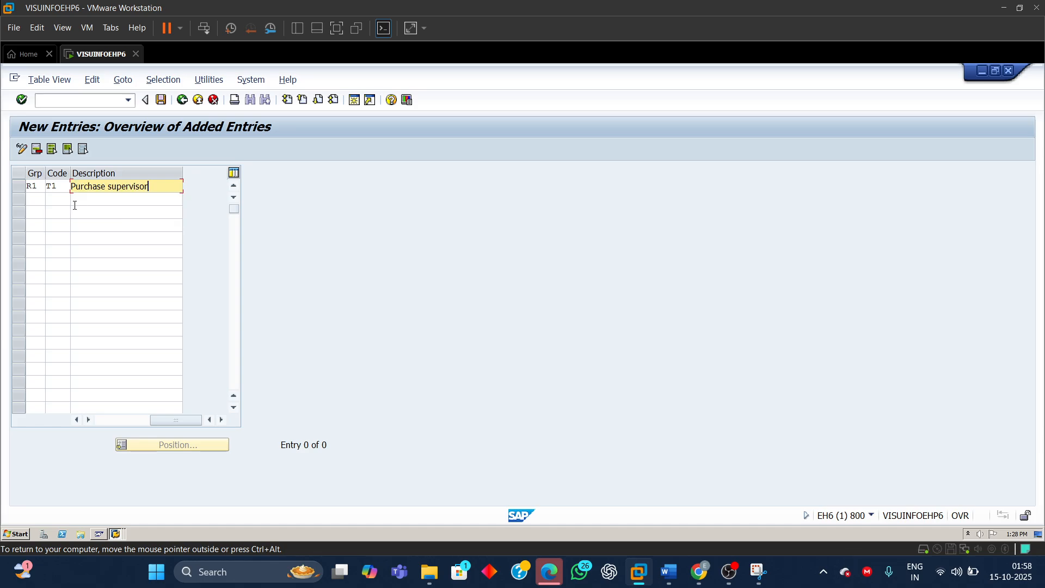
# - Add a second release code row with group R1, code T2 and description "Purchase Manager"
pyautogui.click(34, 199)
pyautogui.write('R1')
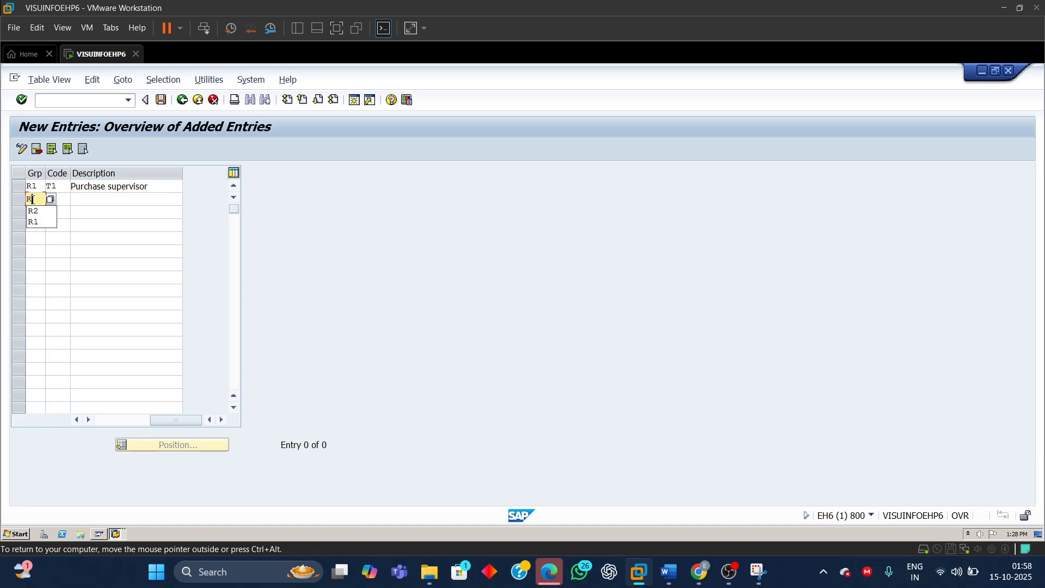
pyautogui.click(66, 199)
pyautogui.write('T')
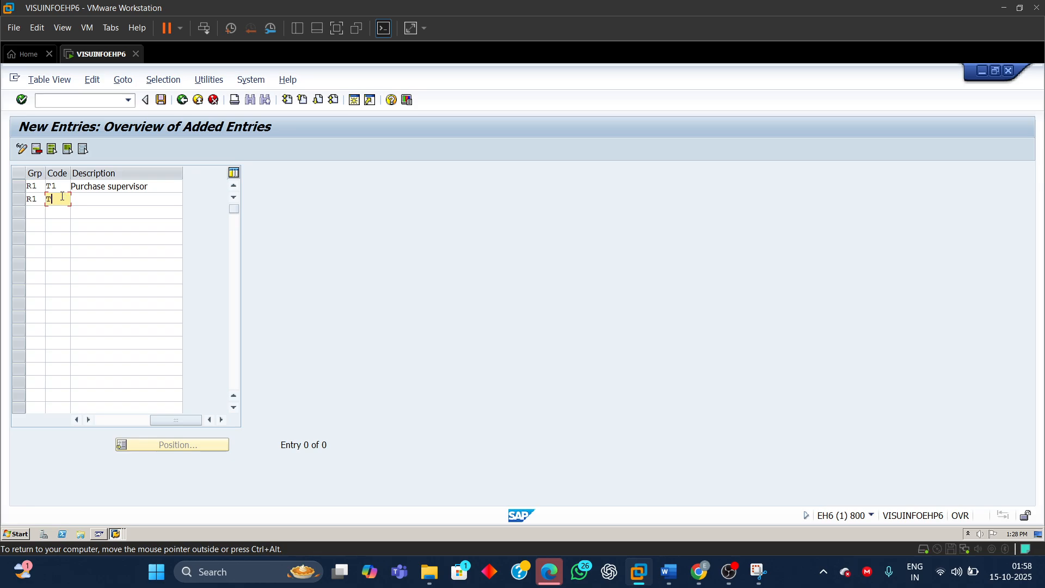
pyautogui.write('2')
pyautogui.click(105, 202)
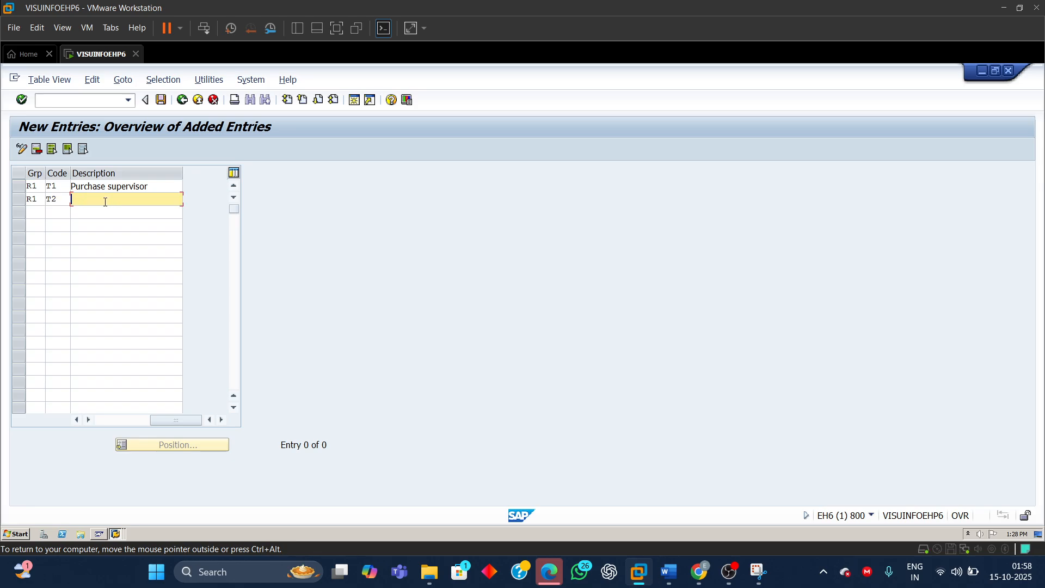
pyautogui.write('P')
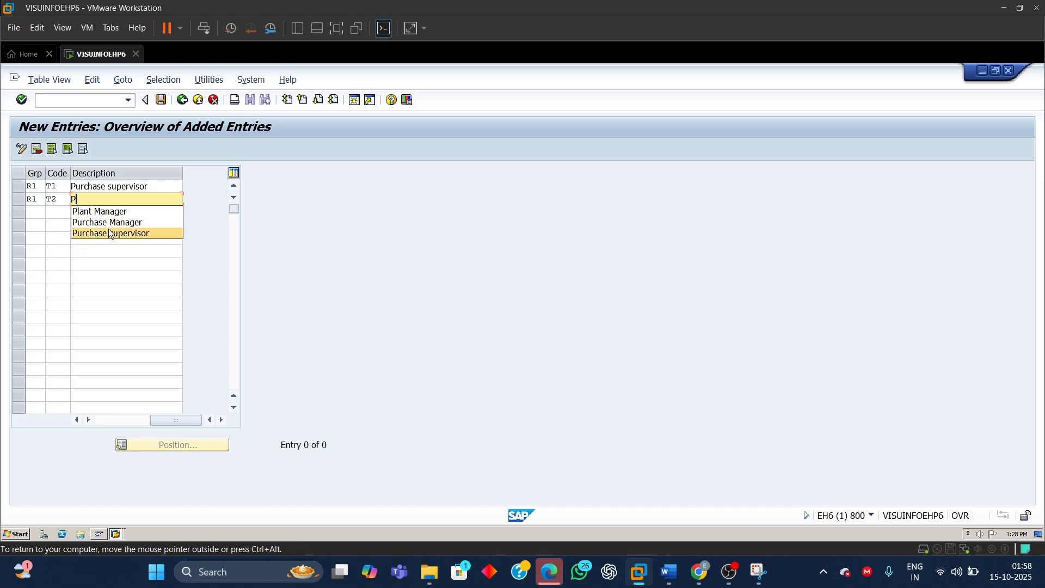
pyautogui.click(111, 223)
# - Fill a third release code row with group R3 and code T3, and begin its description with "P"
pyautogui.click(30, 211)
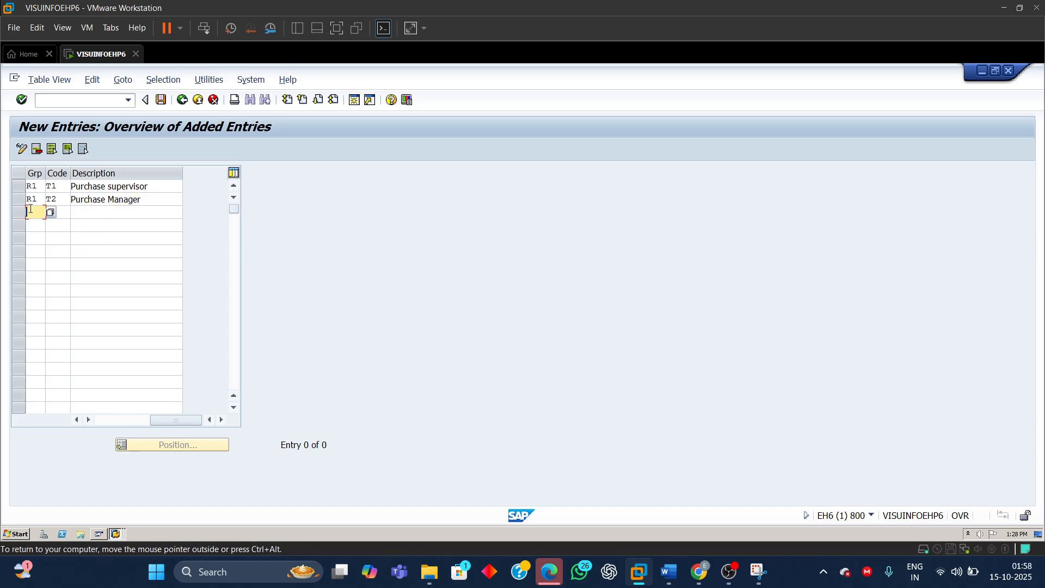
pyautogui.write('R3')
pyautogui.click(64, 213)
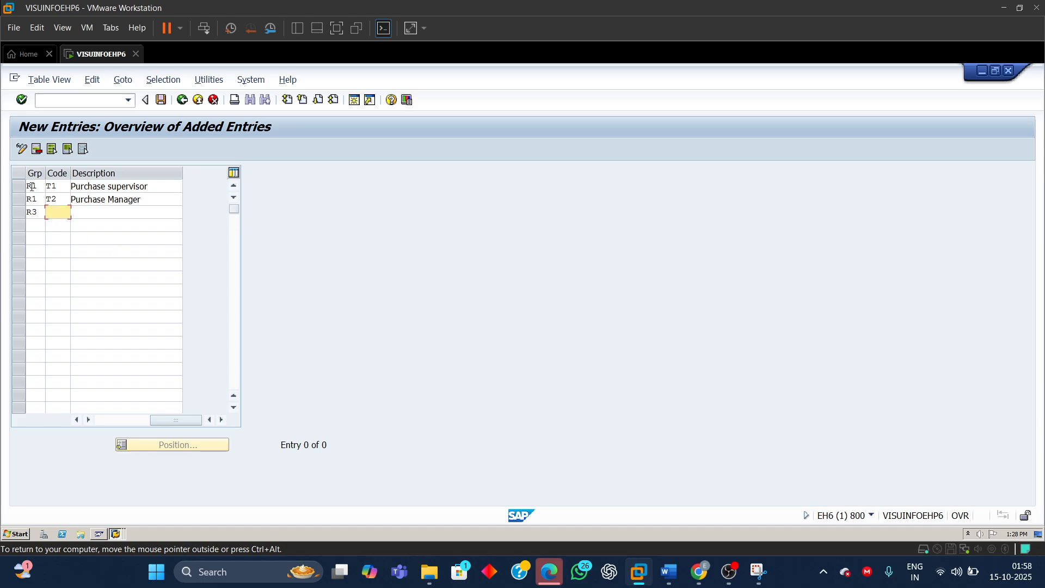
pyautogui.moveTo(38, 212); pyautogui.dragTo(3, 214)
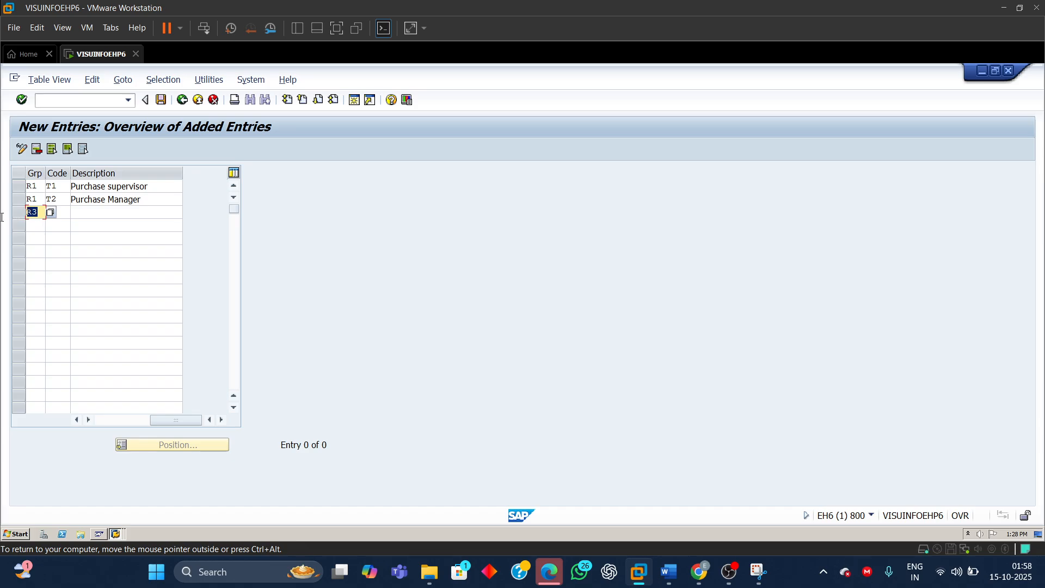
pyautogui.click(60, 212)
pyautogui.write('T')
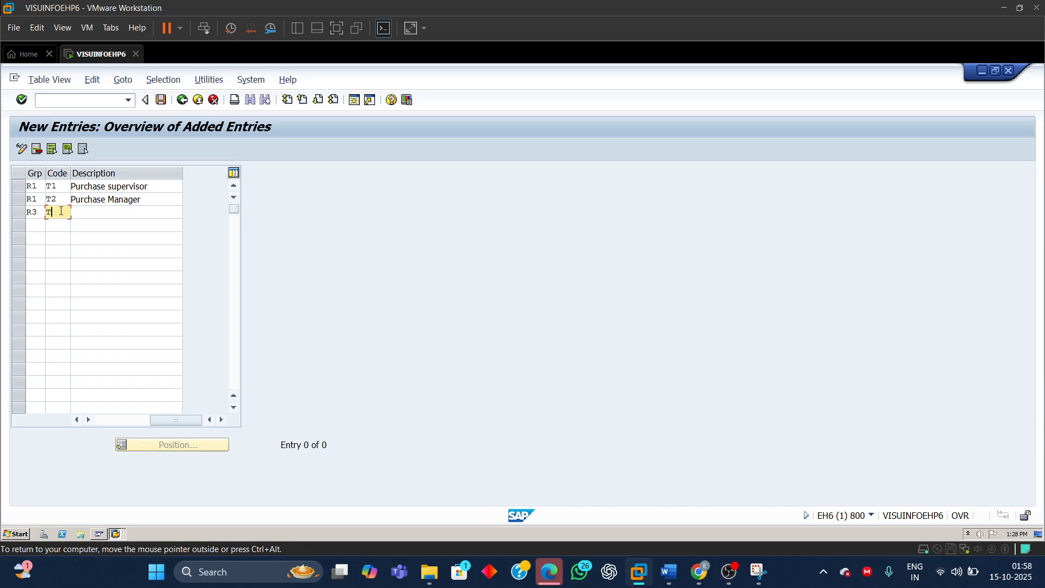
pyautogui.write('3')
pyautogui.click(103, 213)
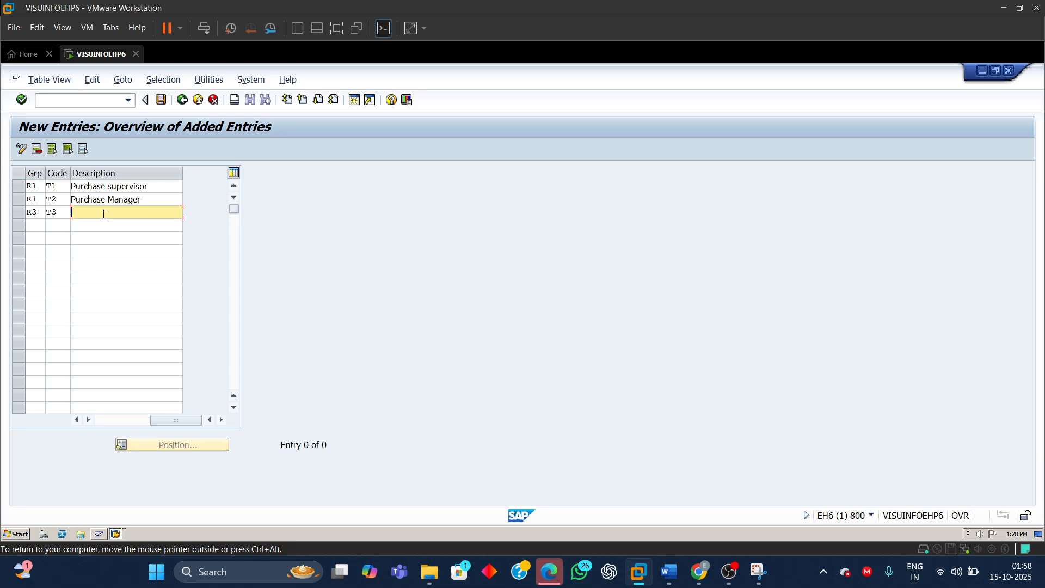
pyautogui.write('P')
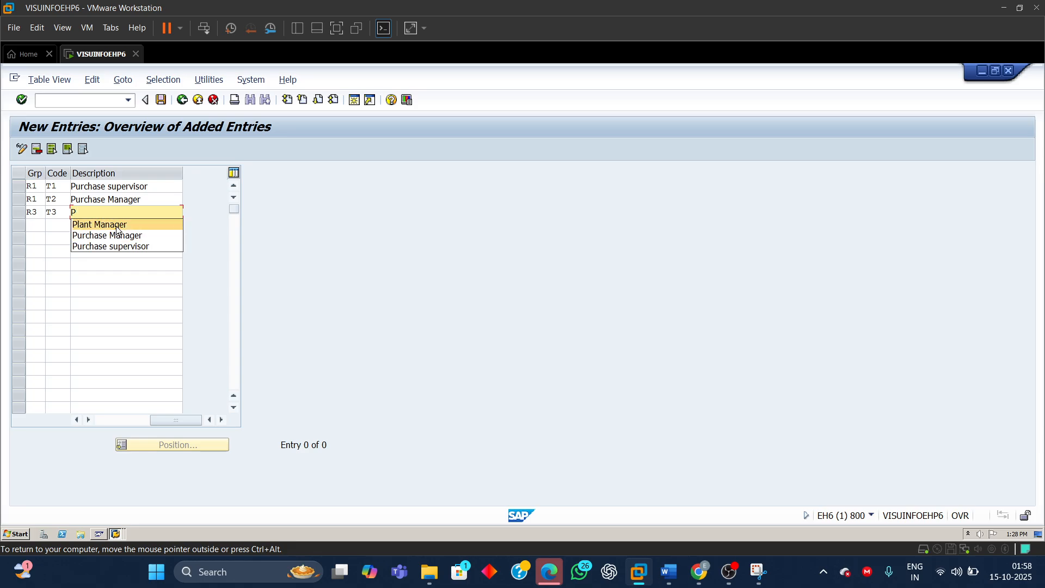
# - Enter release code T3 for group R1 with the description Plant Manager and save the entries under the customizing request for purchasing group M03
pyautogui.click(127, 224)
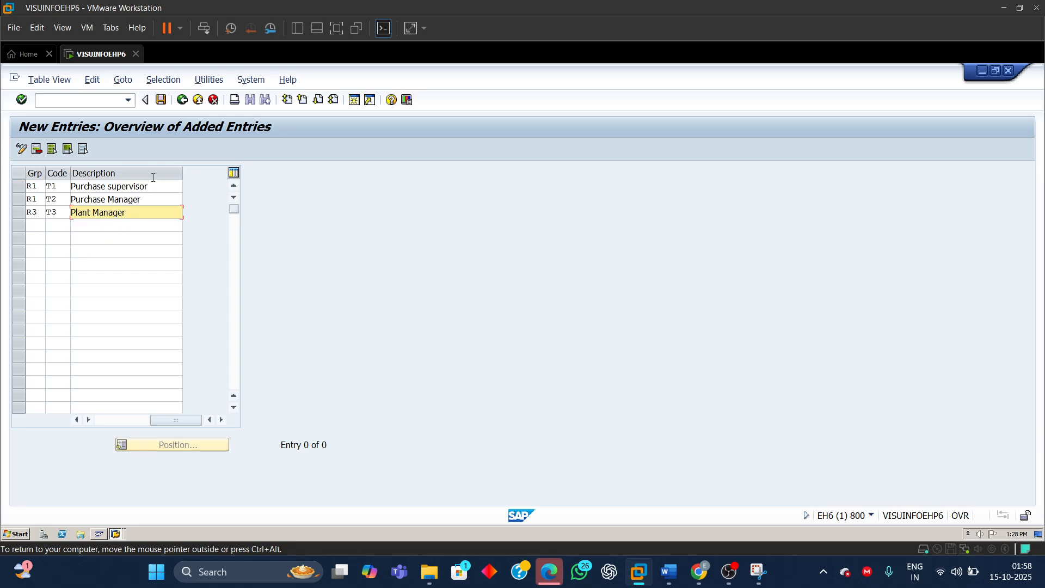
pyautogui.click(162, 100)
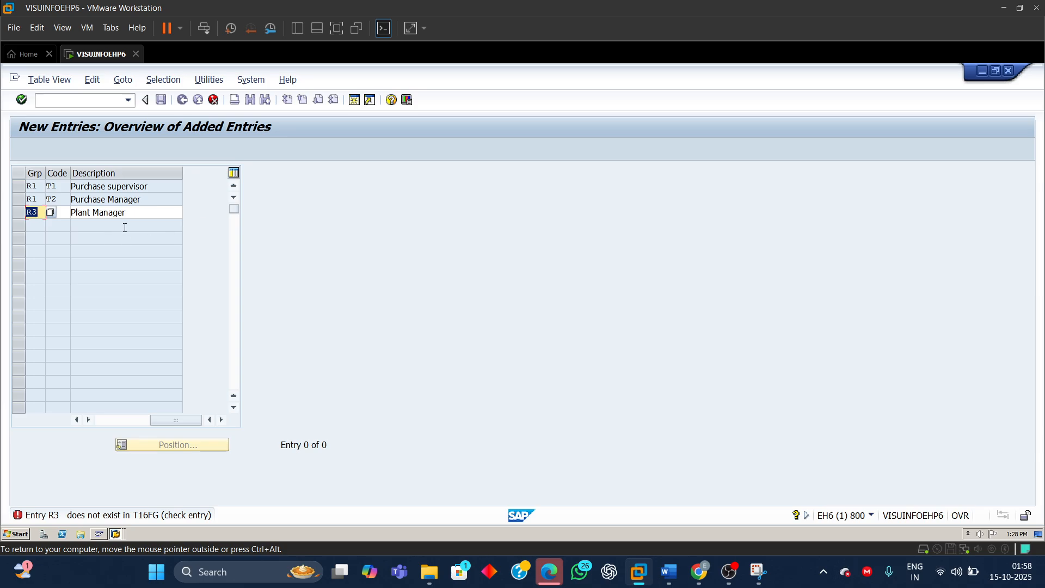
pyautogui.click(161, 212)
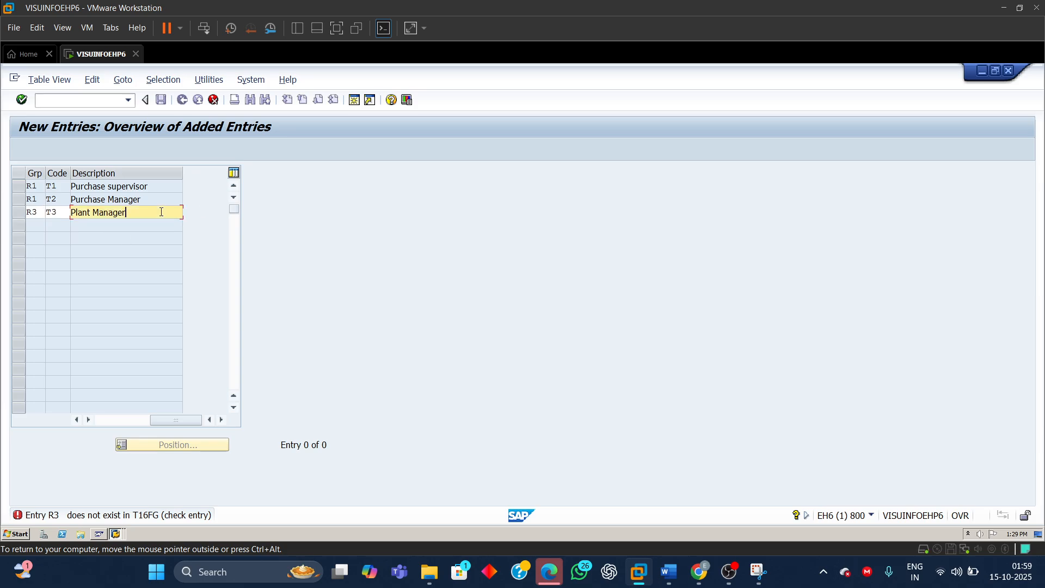
pyautogui.click(42, 212)
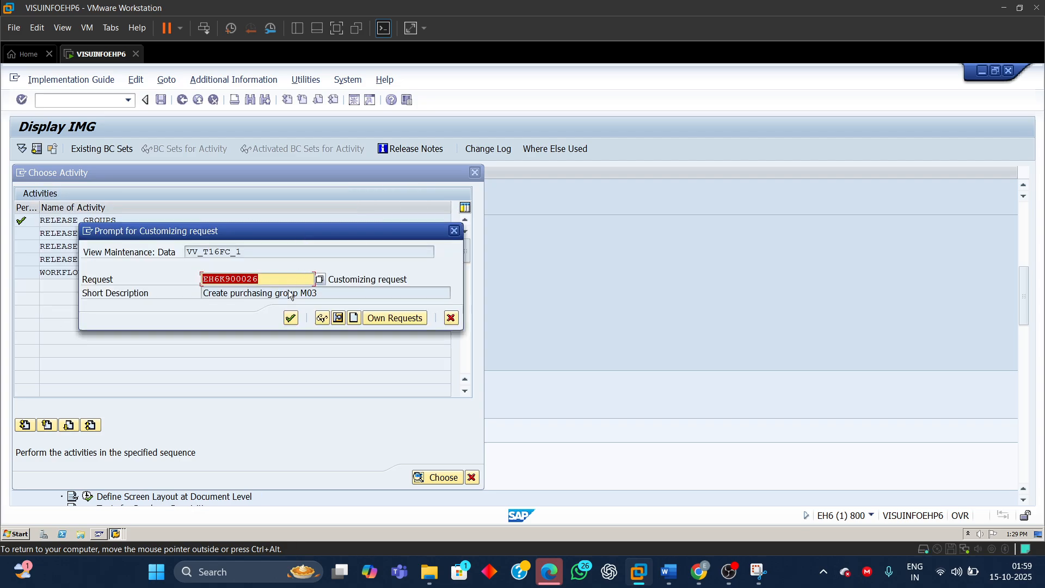
pyautogui.click(291, 317)
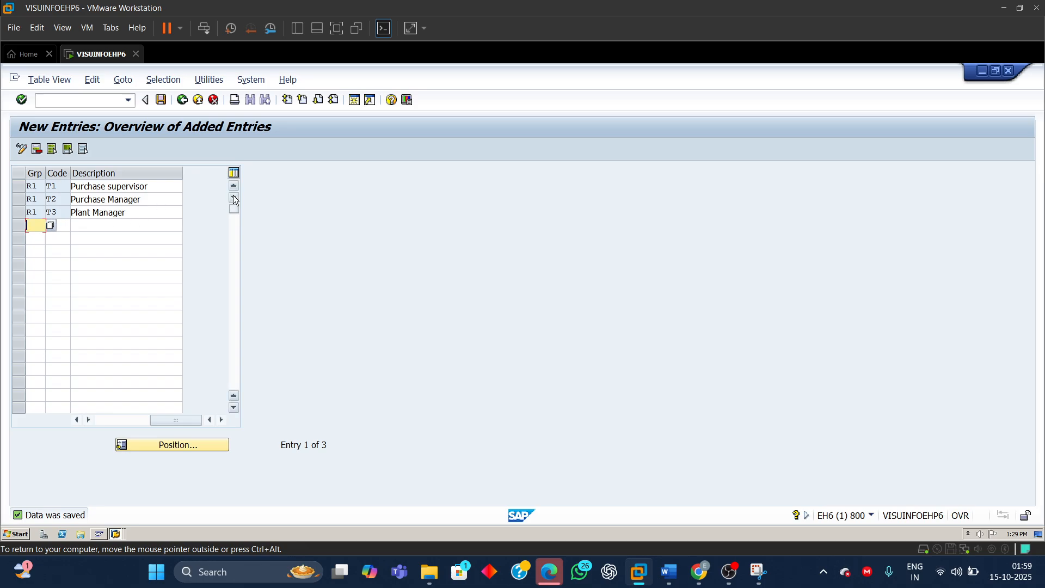
# - Review the R1 release codes T1, T2 and T3 in the release codes overview, then return to the activity list
pyautogui.click(183, 101)
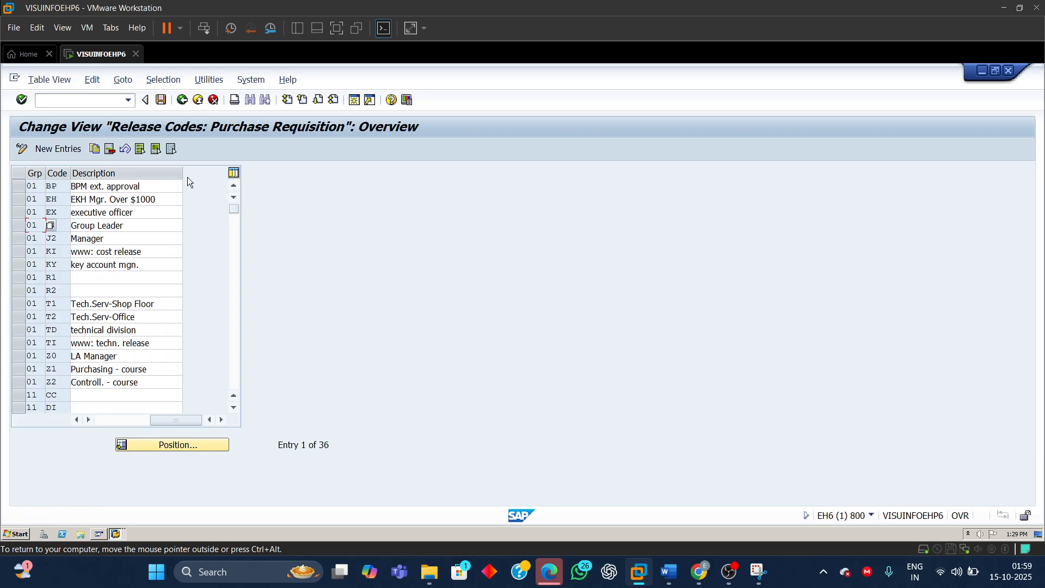
pyautogui.click(230, 352)
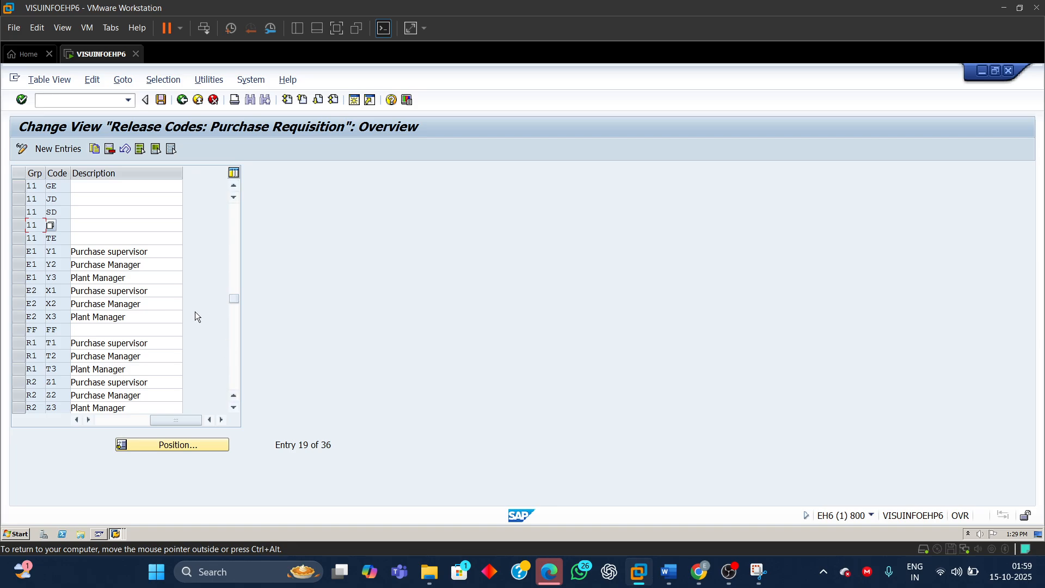
pyautogui.click(18, 344)
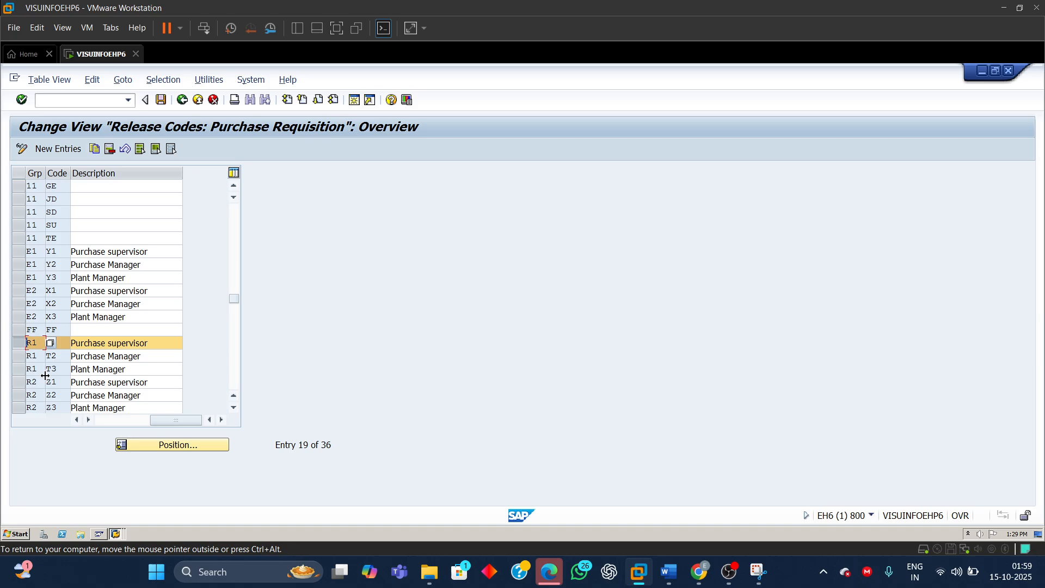
pyautogui.click(19, 356)
pyautogui.click(20, 368)
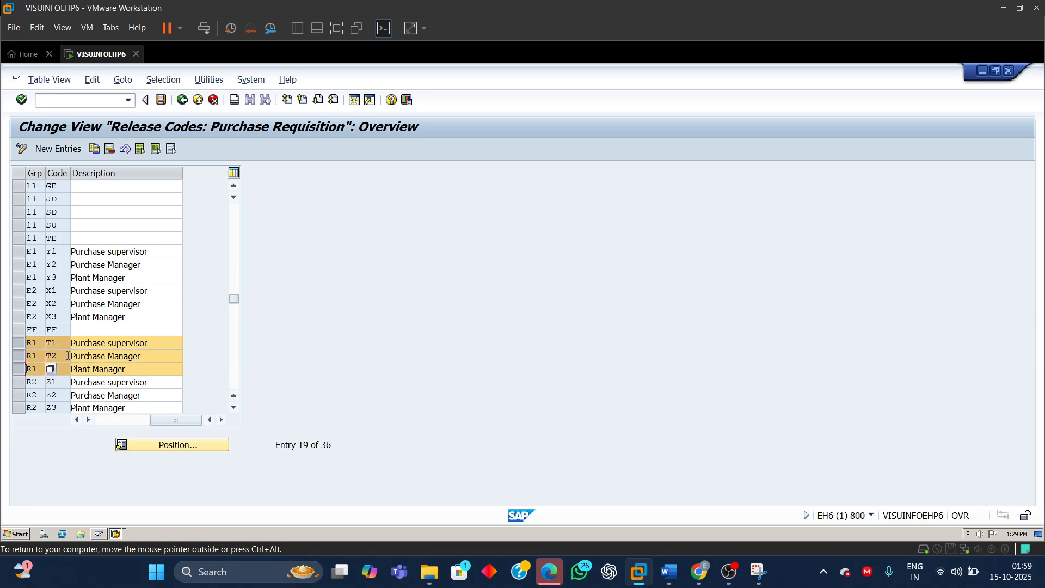
pyautogui.click(149, 347)
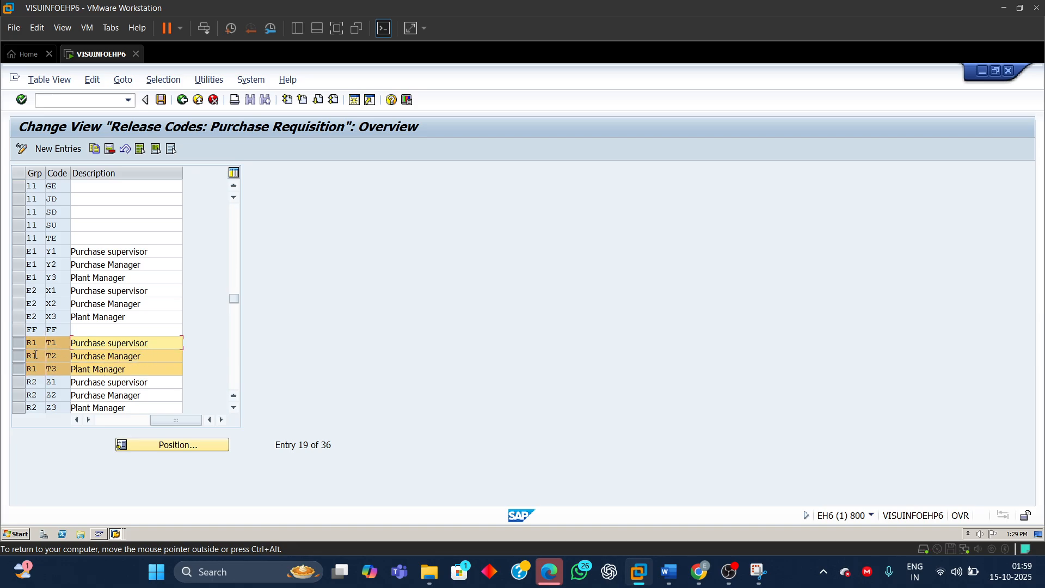
pyautogui.click(182, 100)
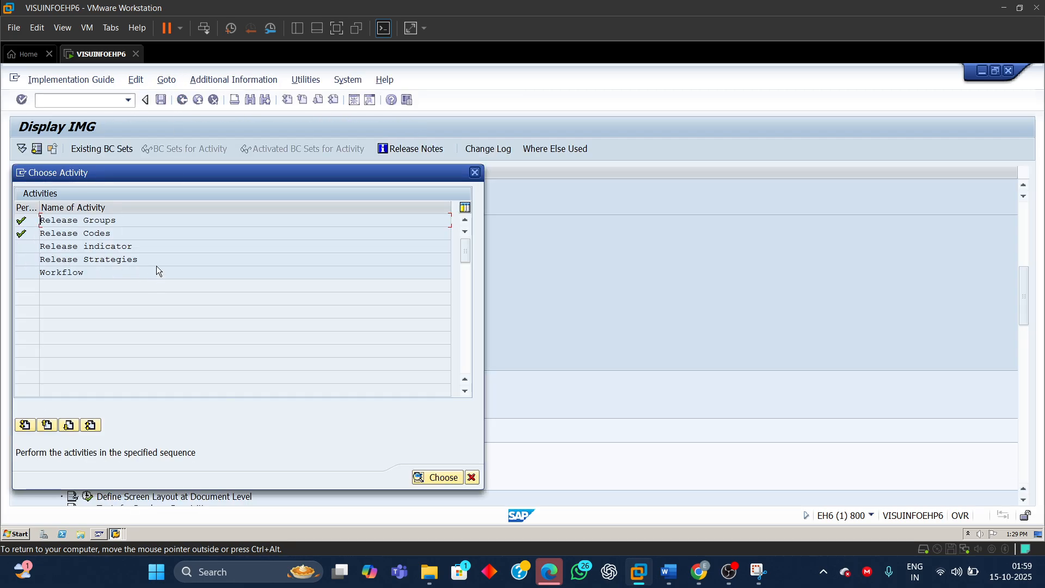
# - Examine the release indicators, comparing Blocked, Request for quotation and RFQ/purchase order, then return to the activity list
pyautogui.doubleClick(58, 246)
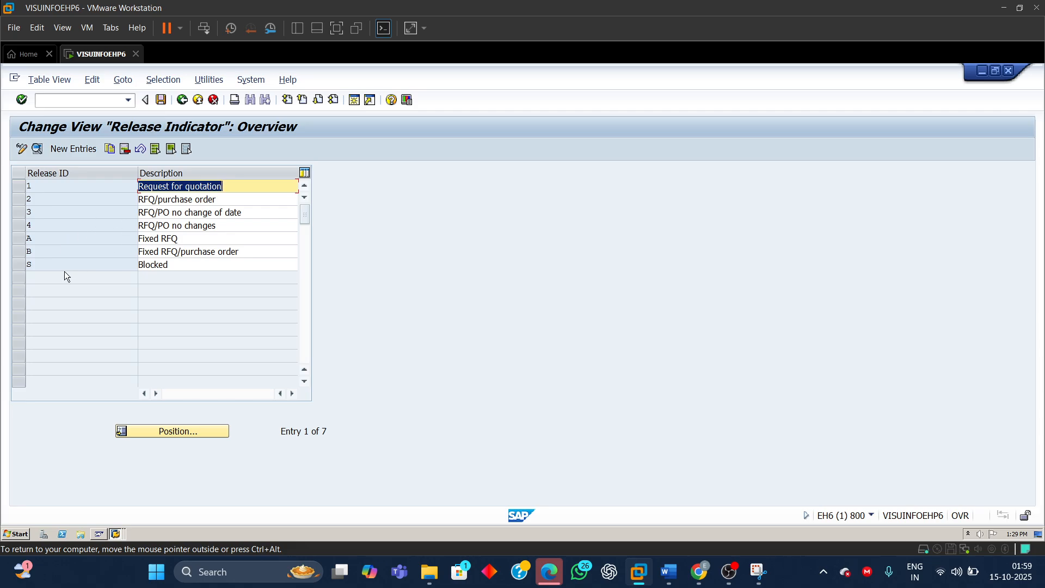
pyautogui.click(17, 268)
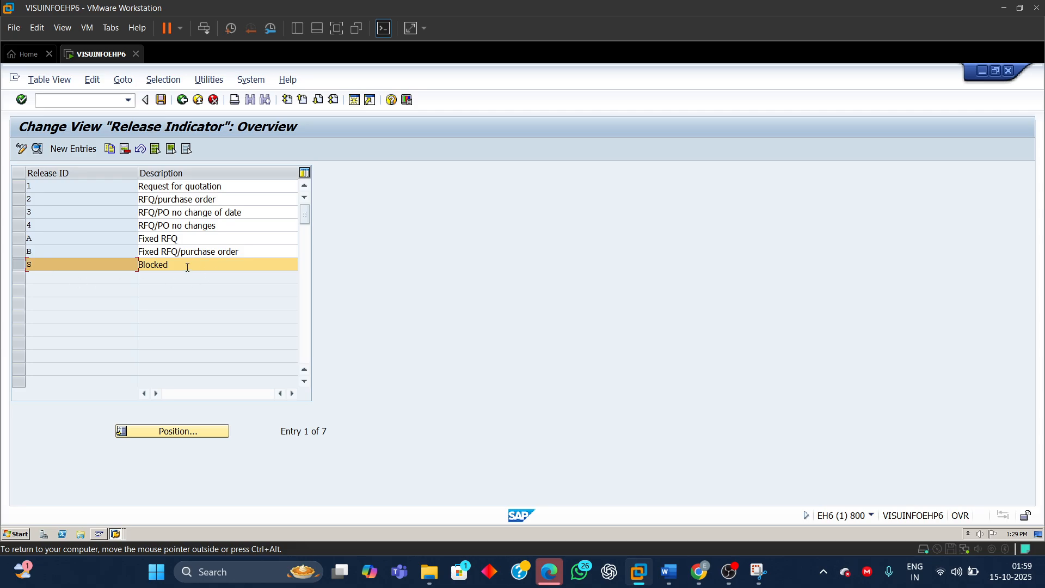
pyautogui.click(21, 188)
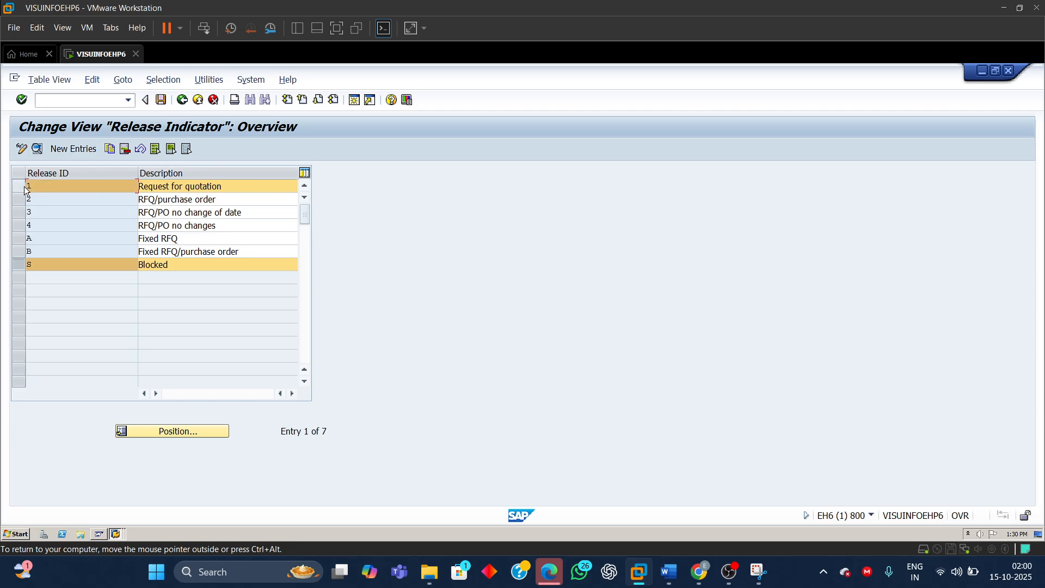
pyautogui.click(41, 198)
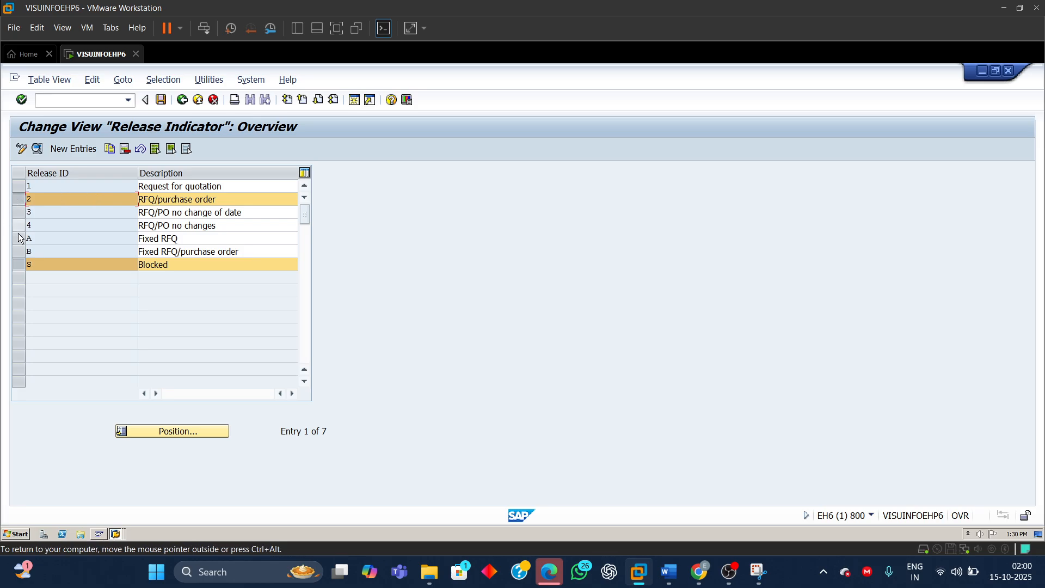
pyautogui.click(18, 200)
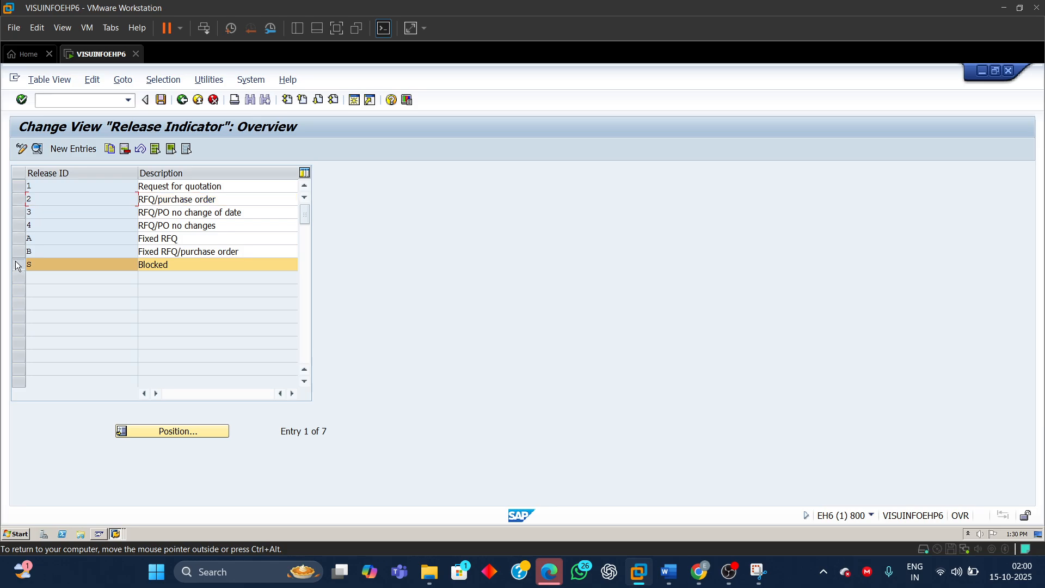
pyautogui.click(19, 266)
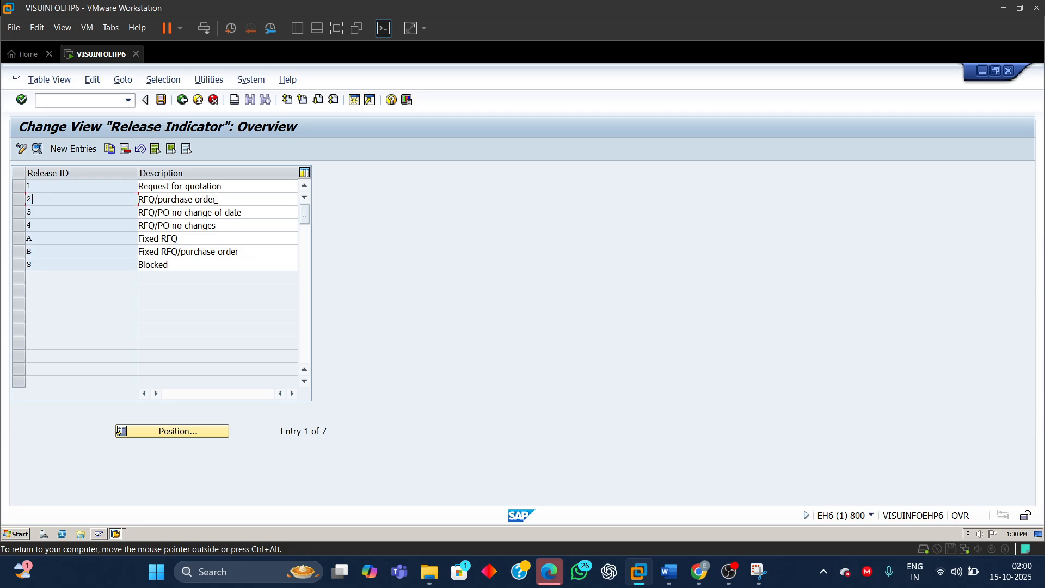
pyautogui.moveTo(216, 200); pyautogui.dragTo(98, 195)
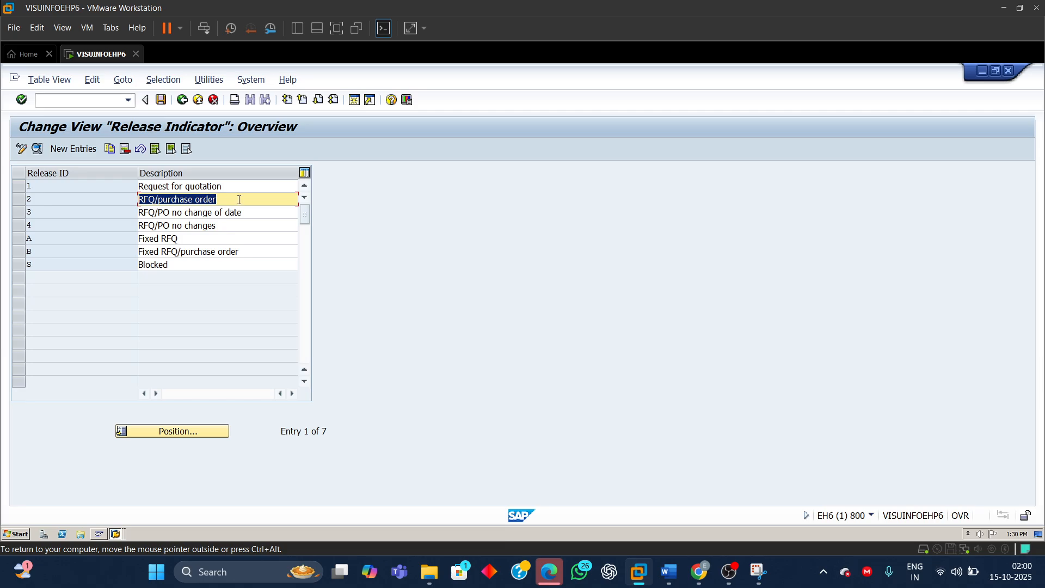
pyautogui.click(21, 200)
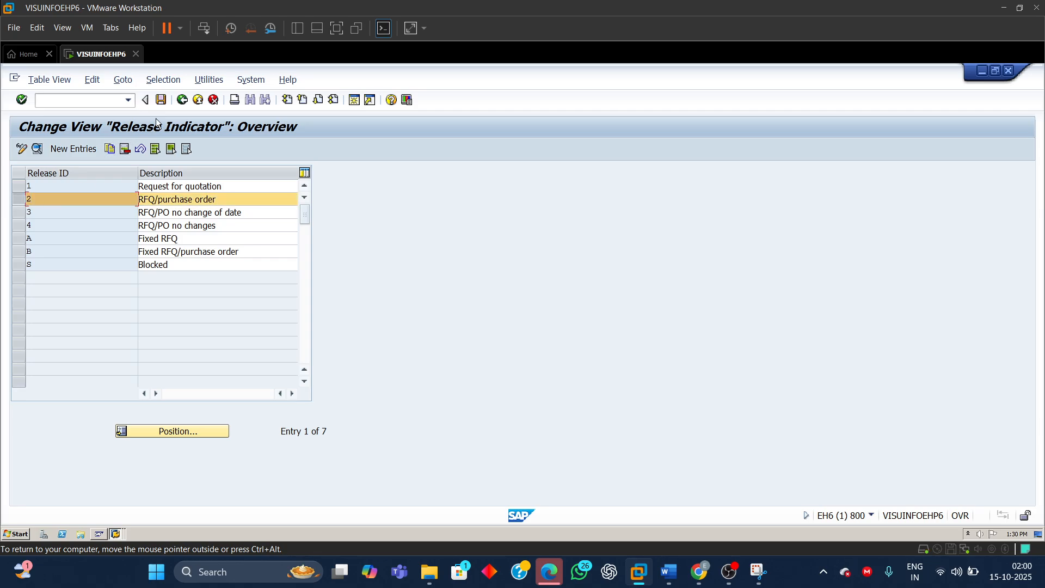
pyautogui.click(183, 100)
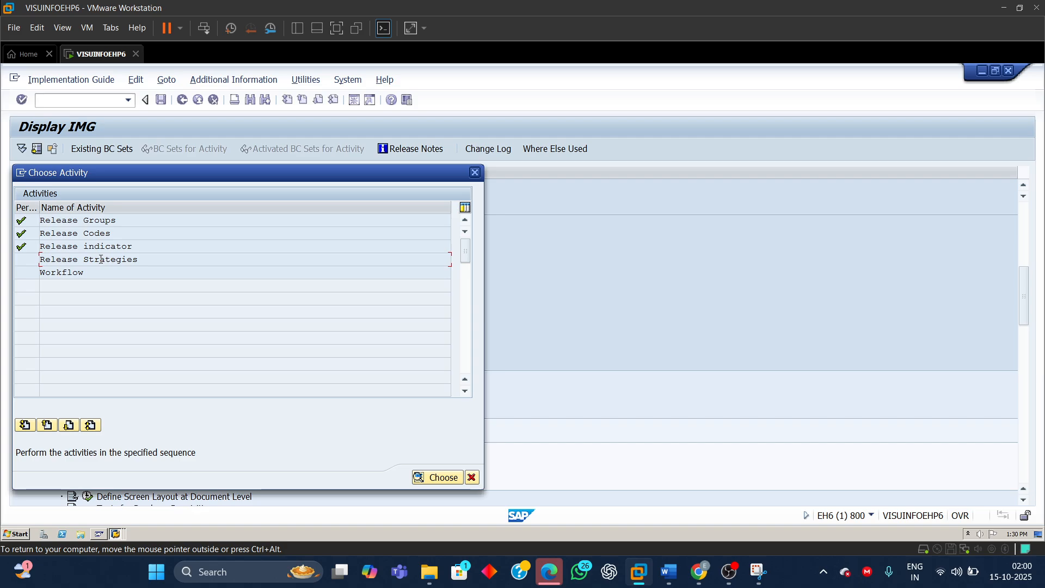
# - Start a new purchase requisition release strategy TT for release group R1
pyautogui.doubleClick(74, 259)
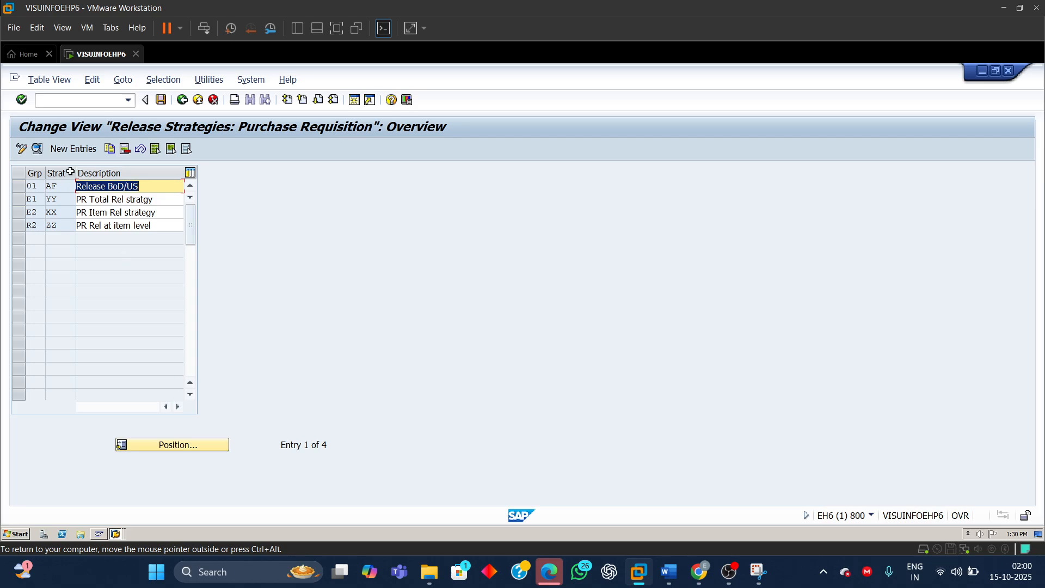
pyautogui.click(71, 153)
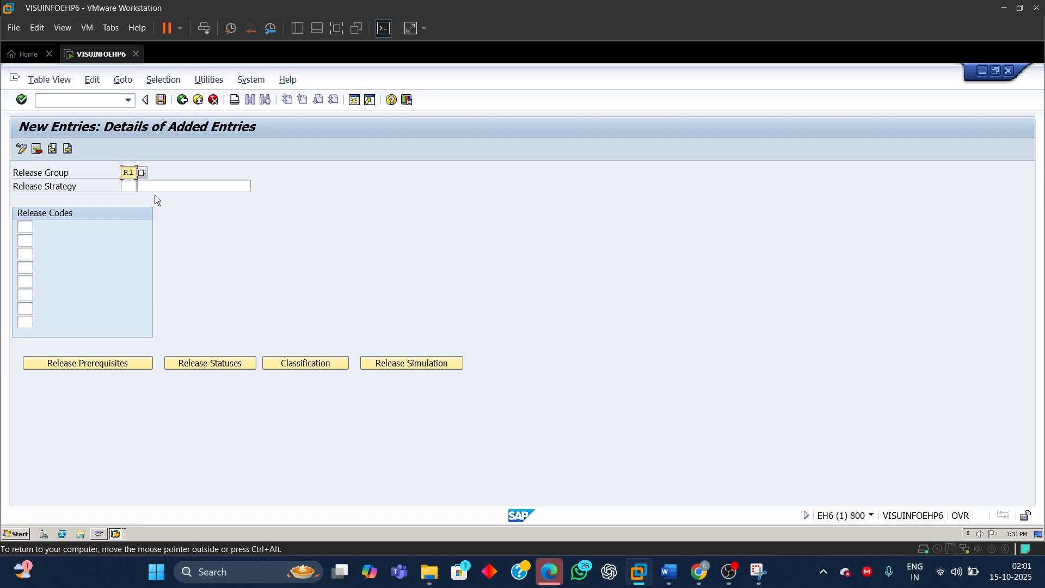
pyautogui.click(130, 187)
pyautogui.write('TT')
# - Describe release strategy TT as "Total rel of PR"
pyautogui.click(157, 188)
pyautogui.write('O')
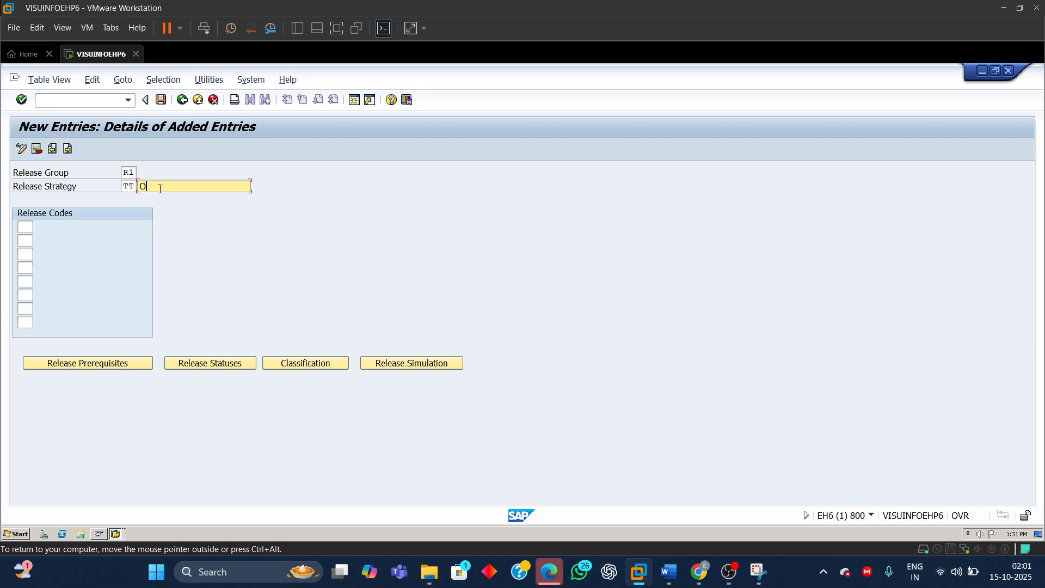
pyautogui.press('BackSpace')
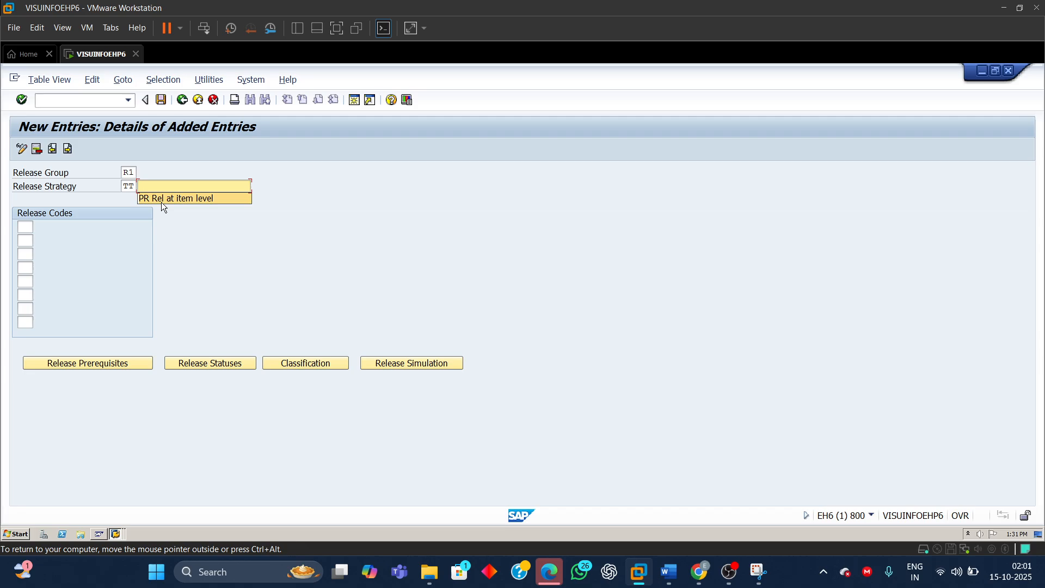
pyautogui.click(167, 200)
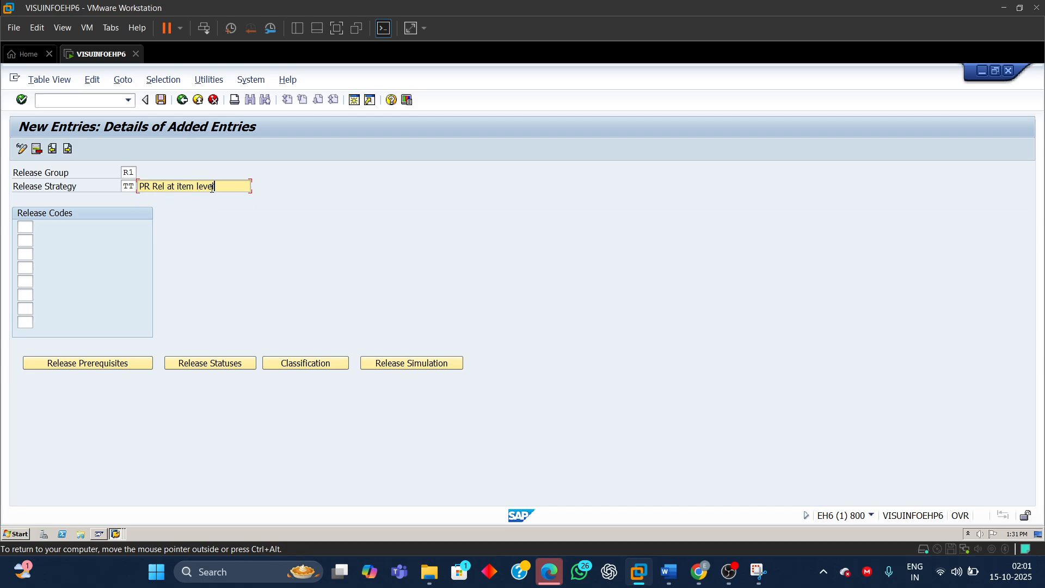
pyautogui.moveTo(234, 186); pyautogui.dragTo(72, 195)
pyautogui.press('BackSpace')
pyautogui.write('Total rel of PR')
# - Assign release codes T1, T2 and T3 to release strategy TT in that order
pyautogui.click(26, 226)
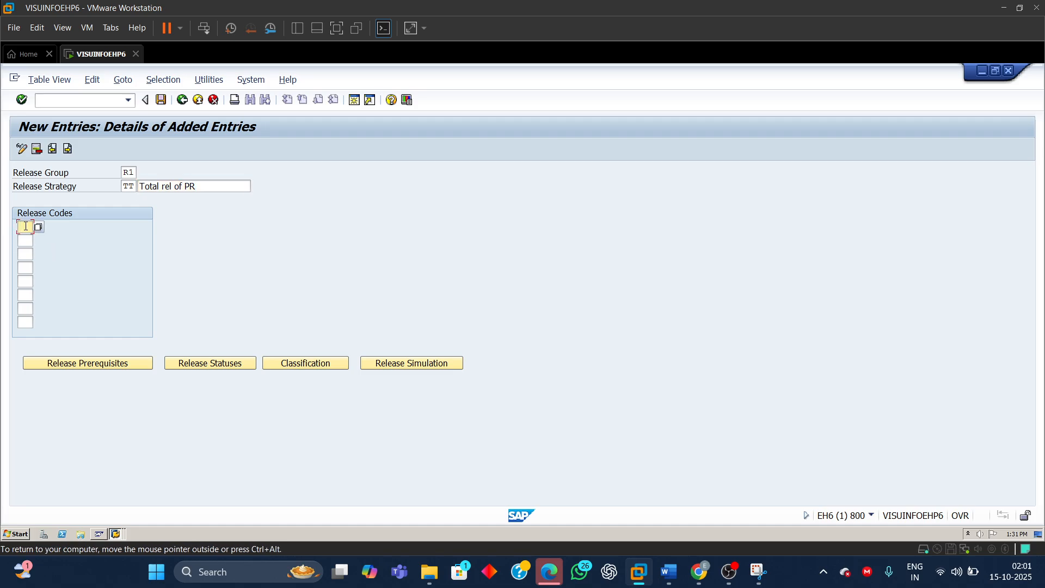
pyautogui.write('T1')
pyautogui.click(25, 240)
pyautogui.write('T2')
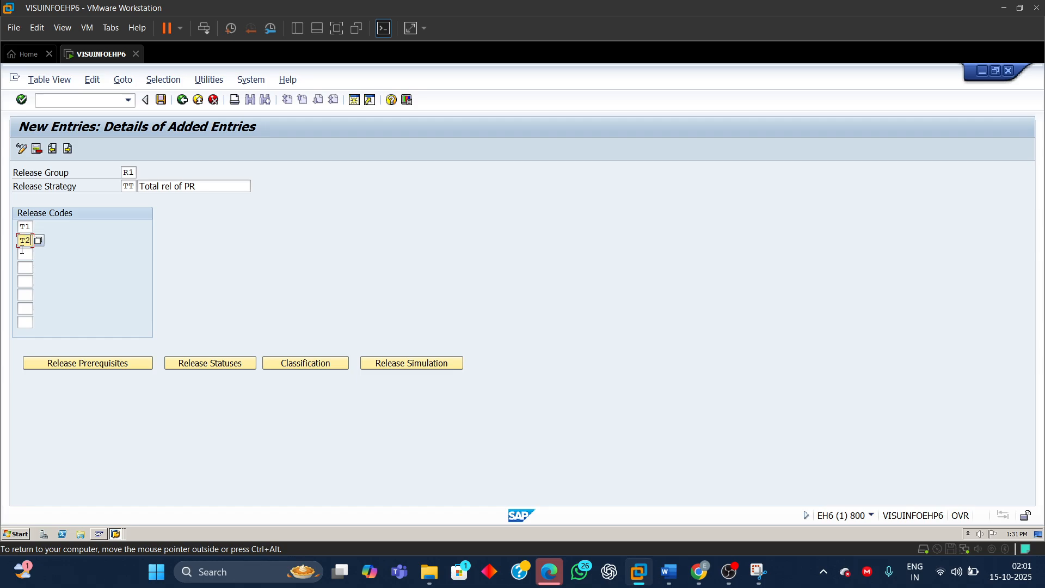
pyautogui.click(22, 252)
pyautogui.write('T')
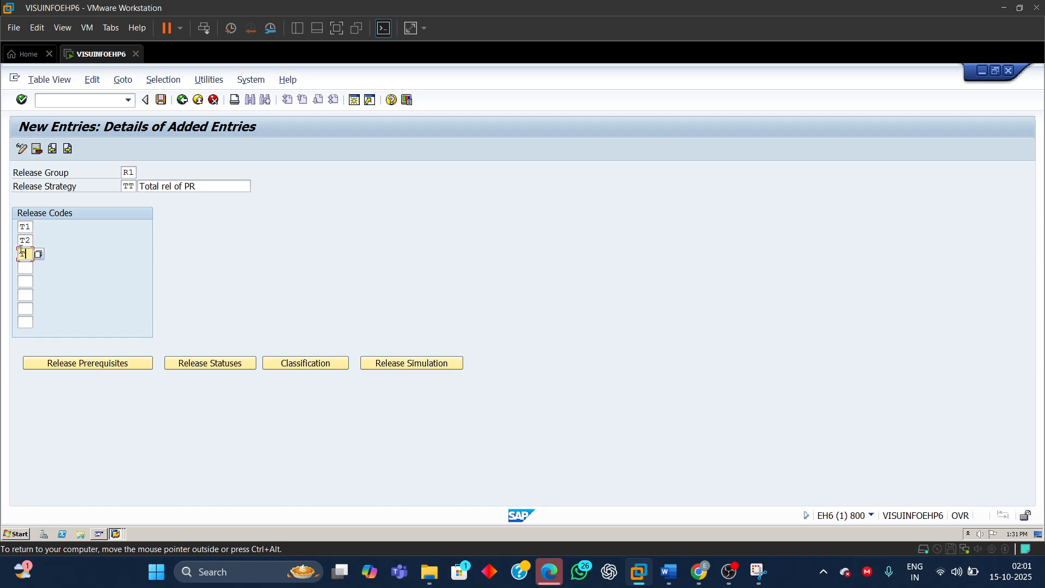
pyautogui.write('3')
pyautogui.press('Return')
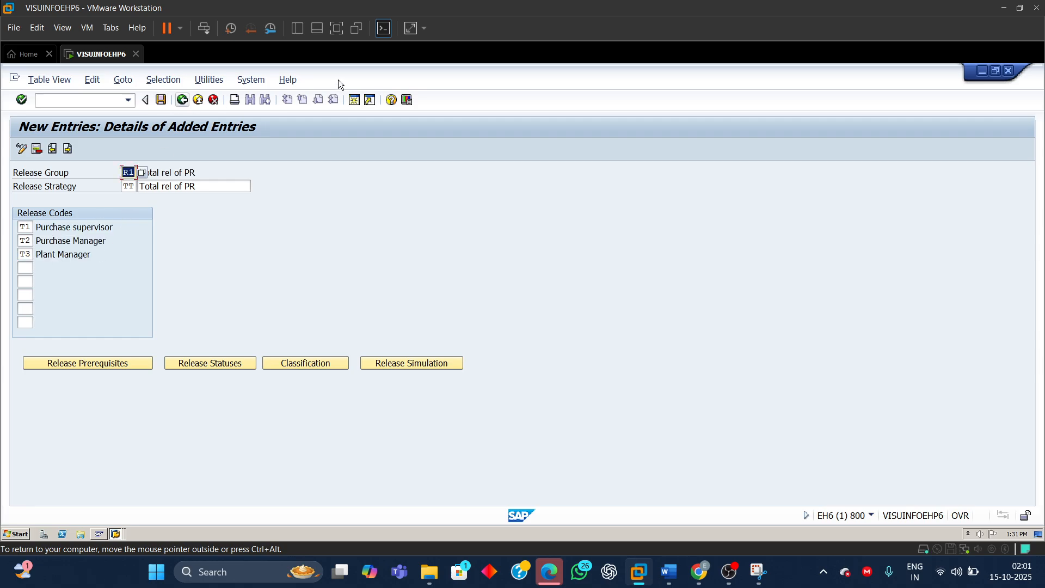
# - Replace the description of release strategy TT with "Rel stategy TotalPR"
pyautogui.click(204, 171)
pyautogui.click(139, 187)
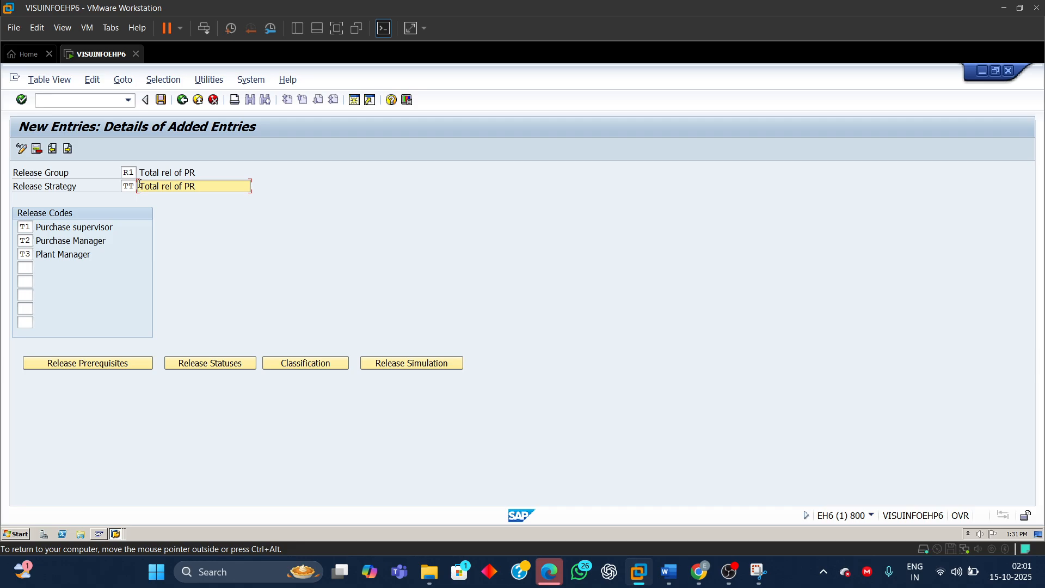
pyautogui.write('Re')
pyautogui.write('l sta')
pyautogui.write('tegy ')
pyautogui.write('over')
pyautogui.write('all')
pyautogui.press('BackSpace')
pyautogui.press('BackSpace')
pyautogui.press('BackSpace')
pyautogui.press('BackSpace')
pyautogui.press('BackSpace')
pyautogui.press('BackSpace')
pyautogui.press('BackSpace')
pyautogui.press('BackSpace')
pyautogui.write('Total')
pyautogui.press('BackSpace')
pyautogui.write('PR')
# - In the strategy's release prerequisites, mark T1 as the prerequisite for release code T2
pyautogui.click(113, 365)
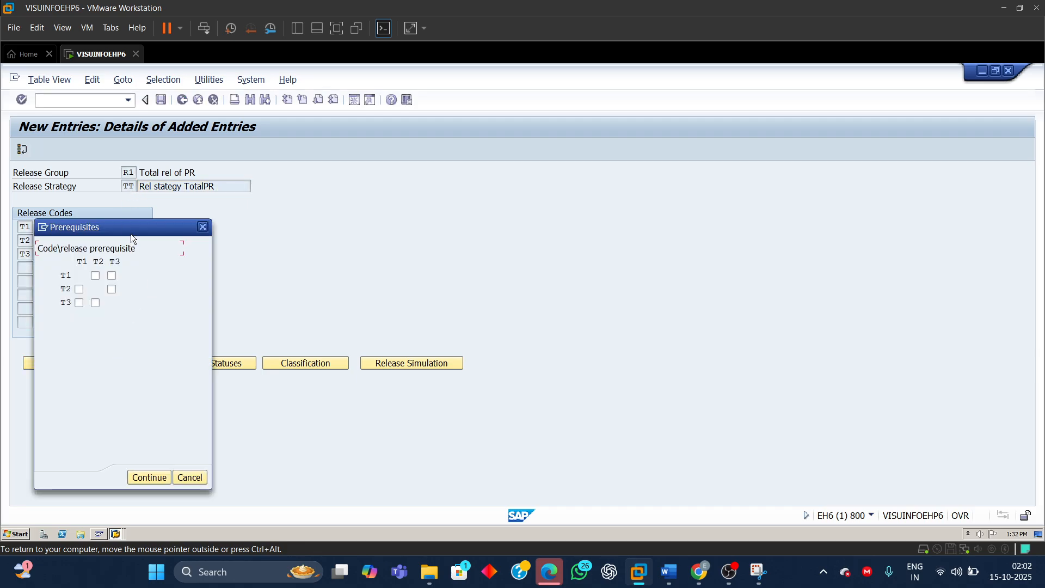
pyautogui.moveTo(146, 232); pyautogui.dragTo(653, 189)
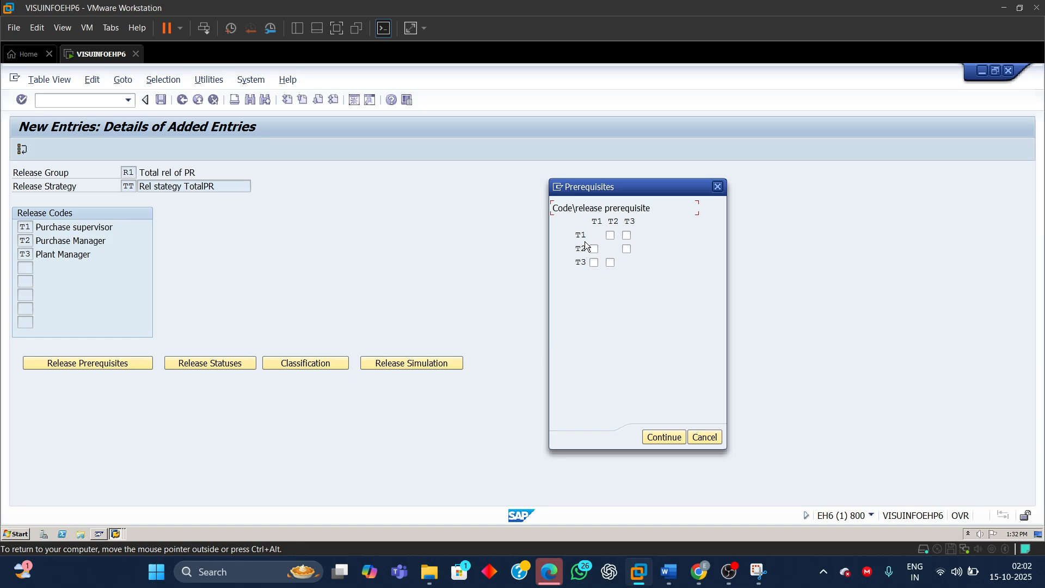
pyautogui.moveTo(575, 235)
pyautogui.mouseDown()
pyautogui.moveTo(588, 234)
pyautogui.moveTo(578, 249)
pyautogui.moveTo(588, 262)
pyautogui.moveTo(577, 247)
pyautogui.mouseUp()
pyautogui.click(593, 222)
pyautogui.doubleClick(593, 223)
pyautogui.click(594, 249)
pyautogui.doubleClick(596, 222)
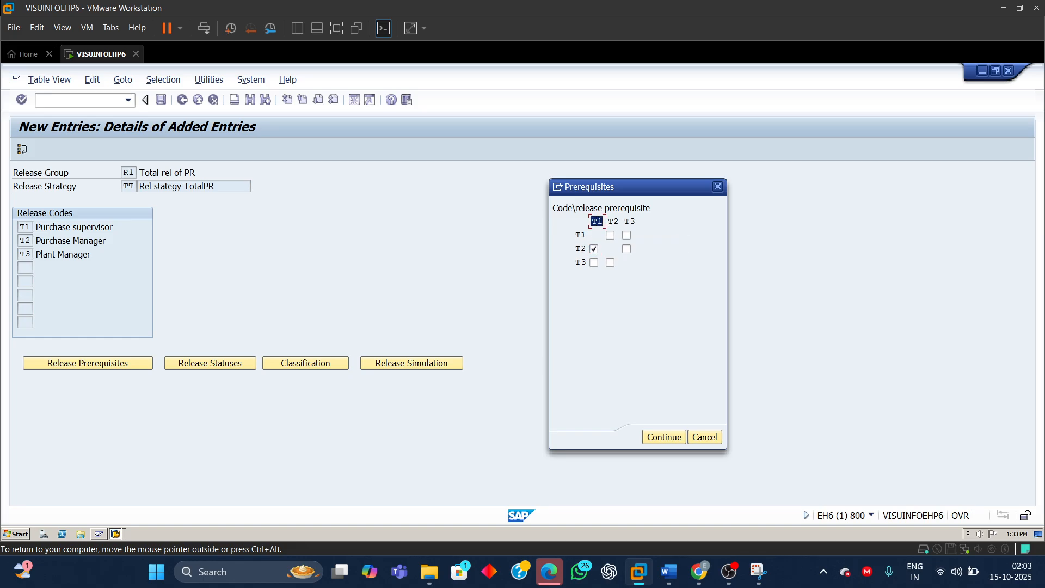
pyautogui.click(576, 248)
pyautogui.doubleClick(576, 249)
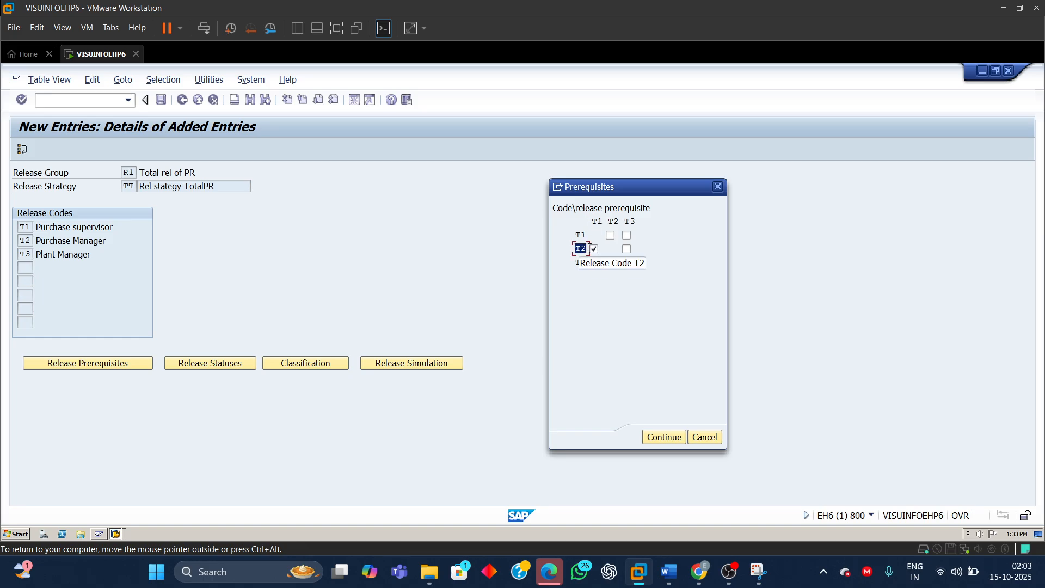
pyautogui.doubleClick(594, 221)
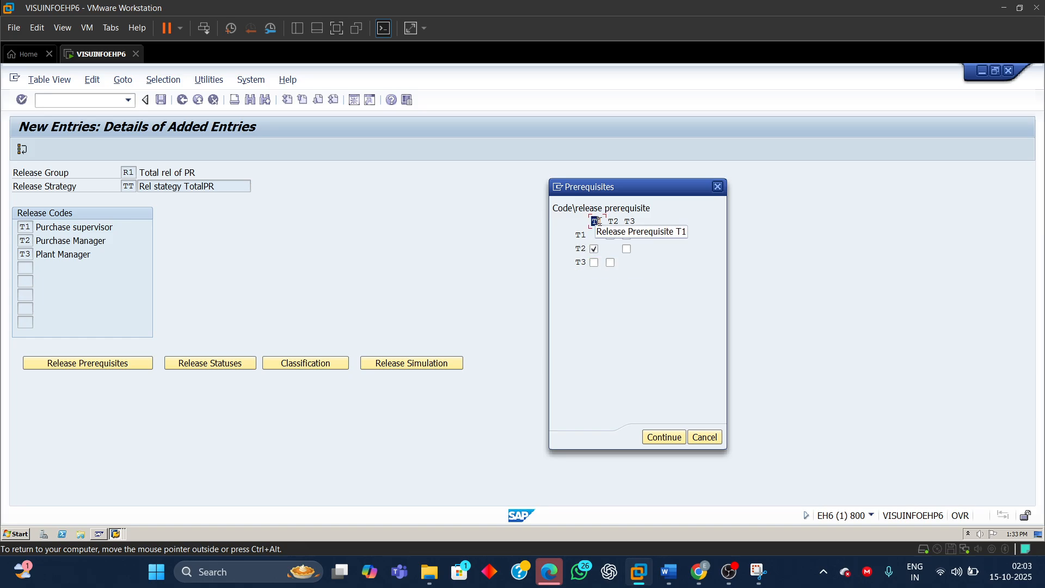
# - Mark T1 and T2 as prerequisites for release code T3 and accept the release prerequisites
pyautogui.doubleClick(581, 261)
pyautogui.click(597, 221)
pyautogui.click(613, 221)
pyautogui.click(595, 221)
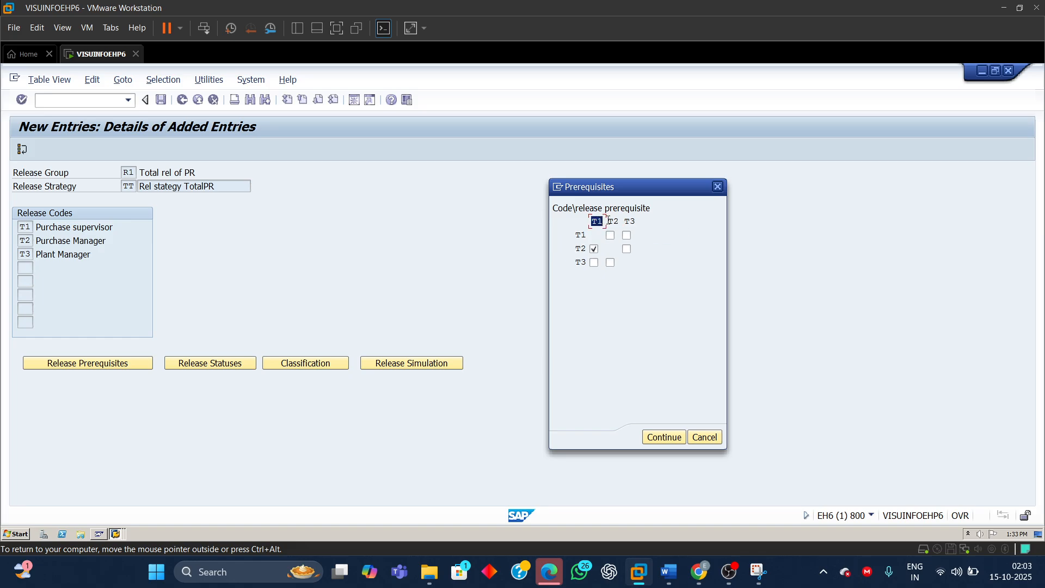
pyautogui.click(594, 264)
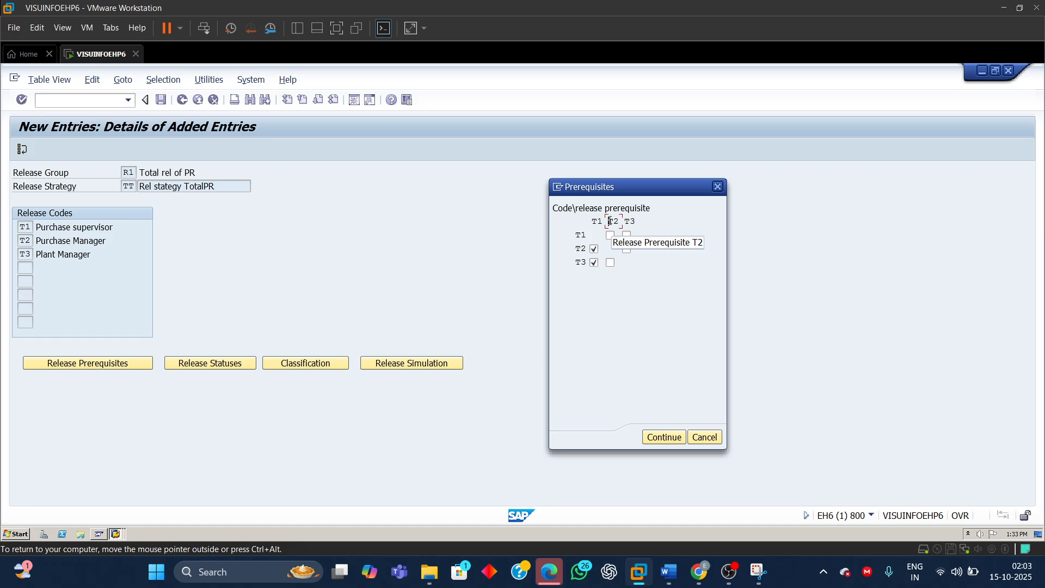
pyautogui.click(612, 222)
pyautogui.click(612, 266)
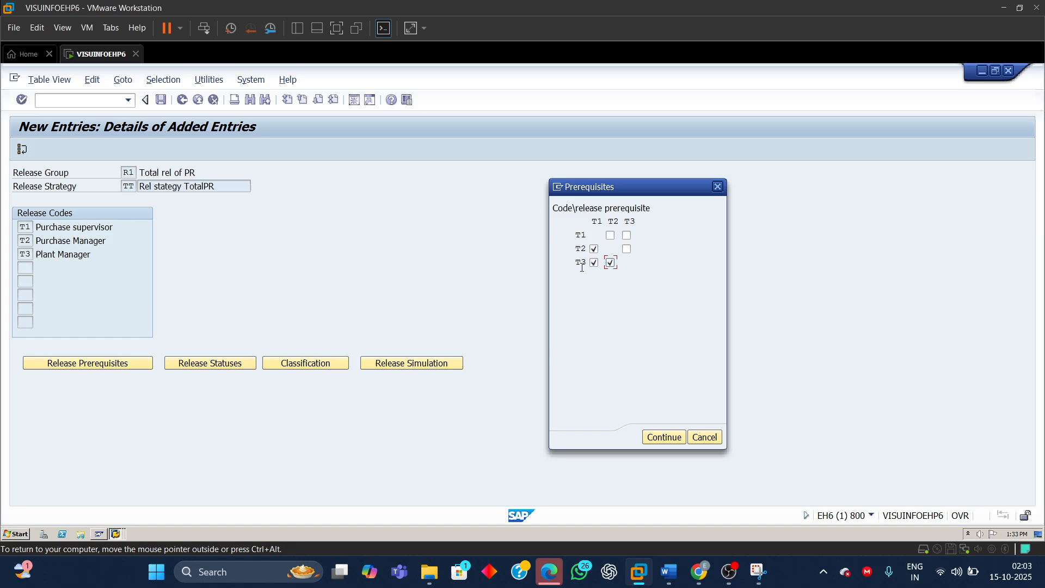
pyautogui.click(595, 264)
pyautogui.click(597, 221)
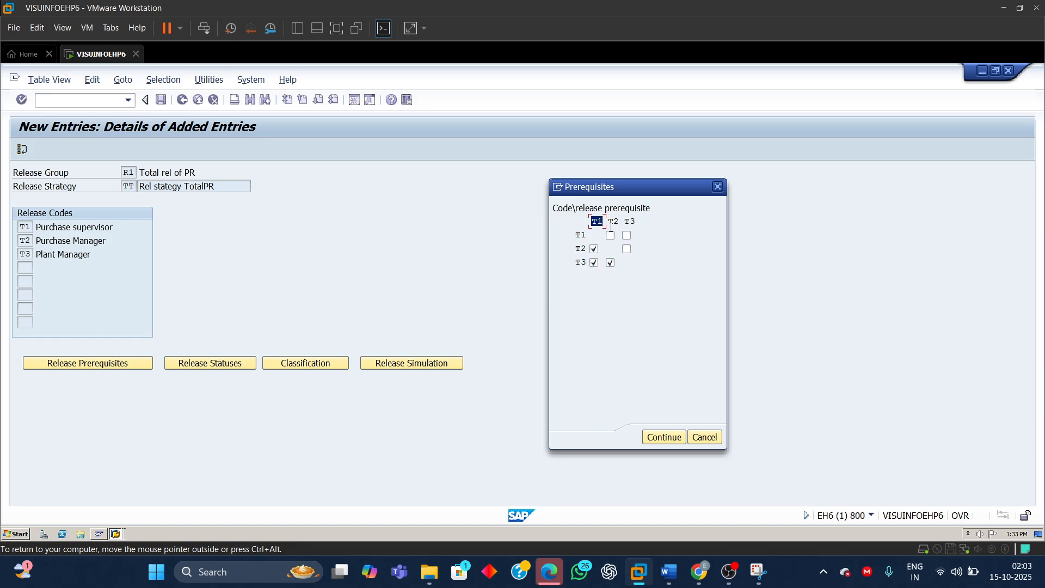
pyautogui.click(613, 262)
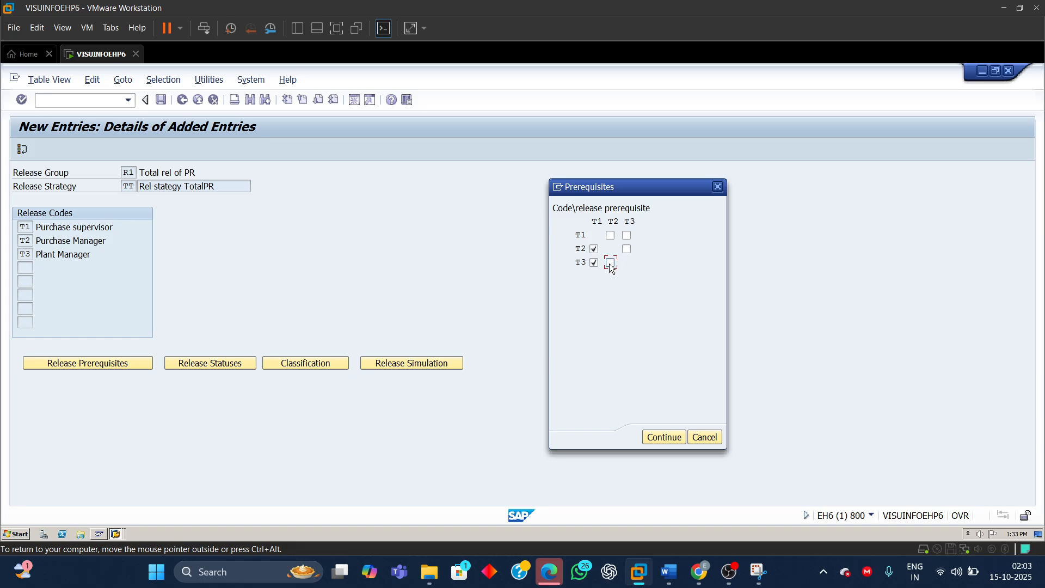
pyautogui.click(613, 221)
pyautogui.click(615, 222)
pyautogui.click(673, 439)
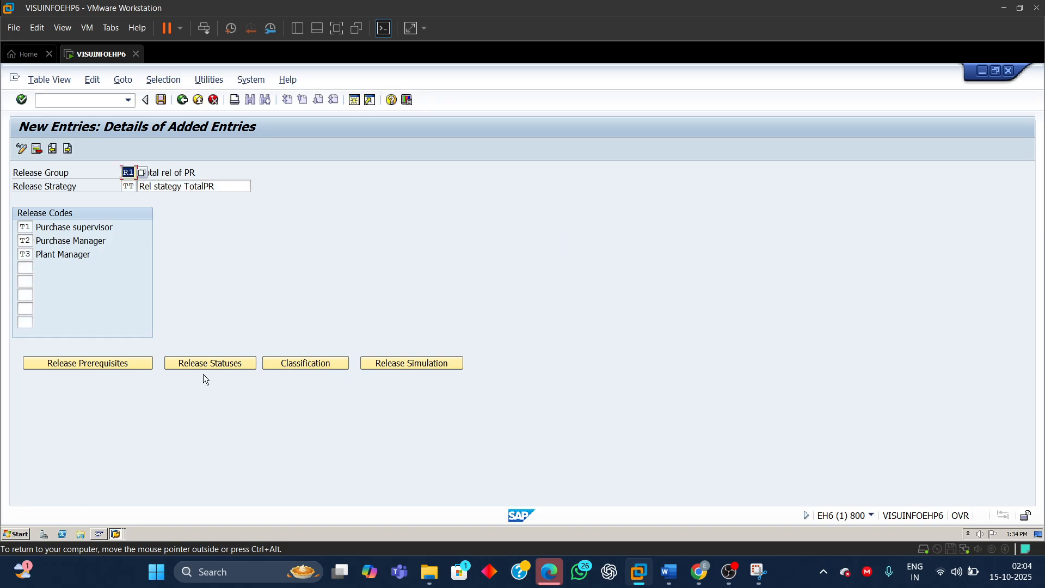
# - Open the strategy's release statuses and review the release indicators for no release and for T1 released alone
pyautogui.click(217, 368)
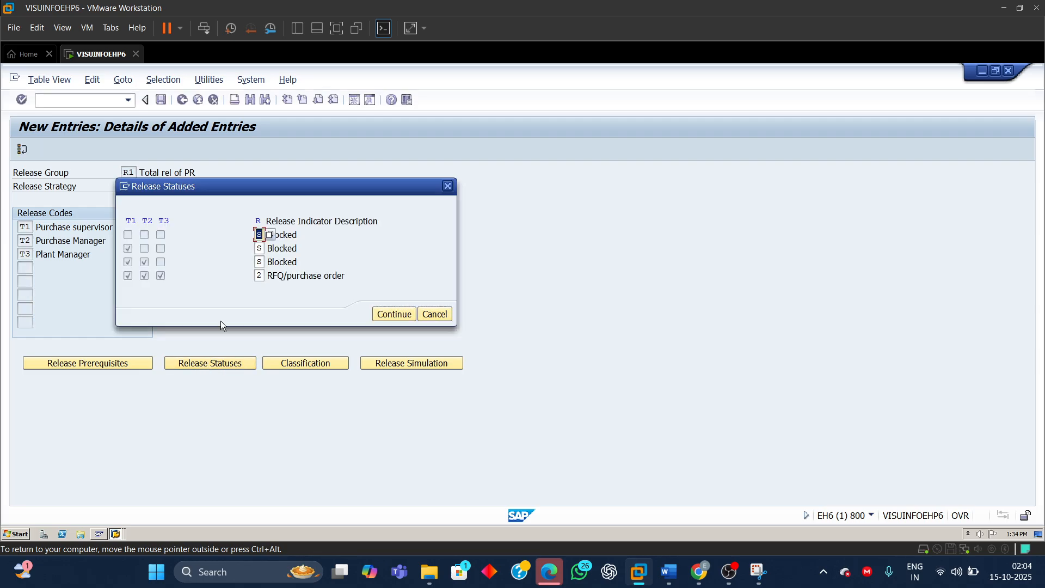
pyautogui.moveTo(333, 183); pyautogui.dragTo(694, 176)
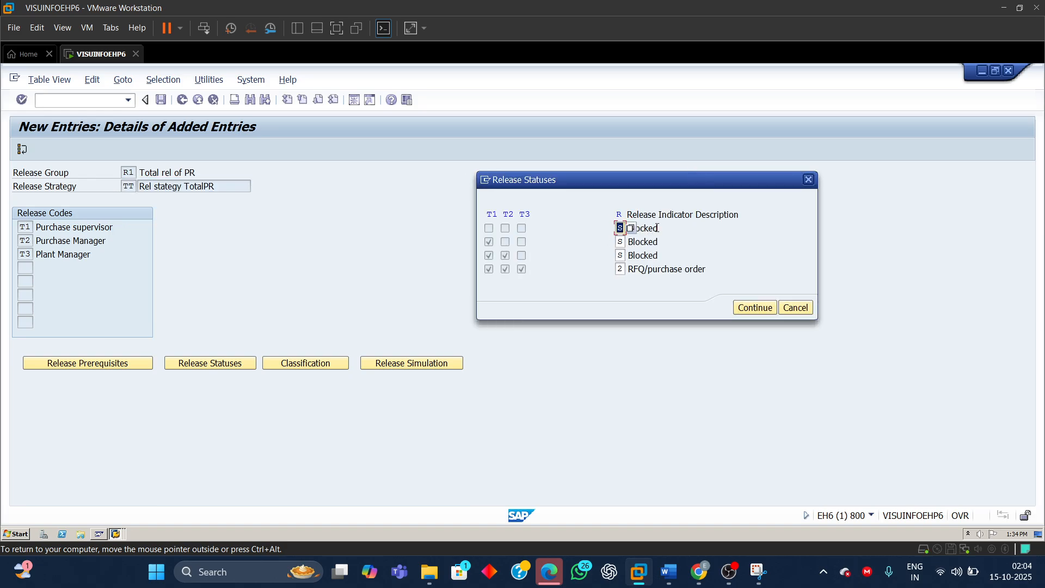
pyautogui.click(657, 227)
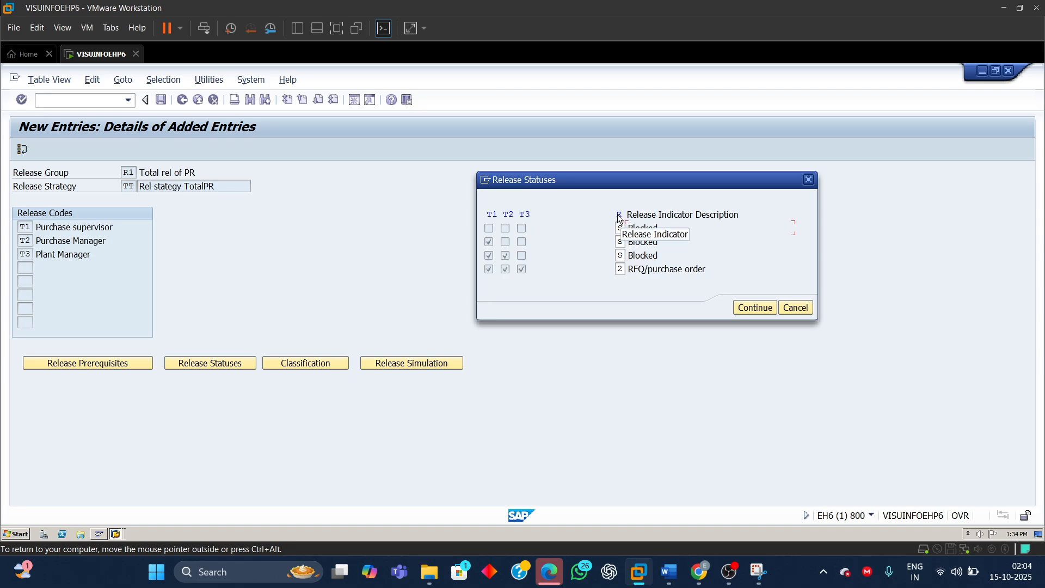
pyautogui.click(620, 228)
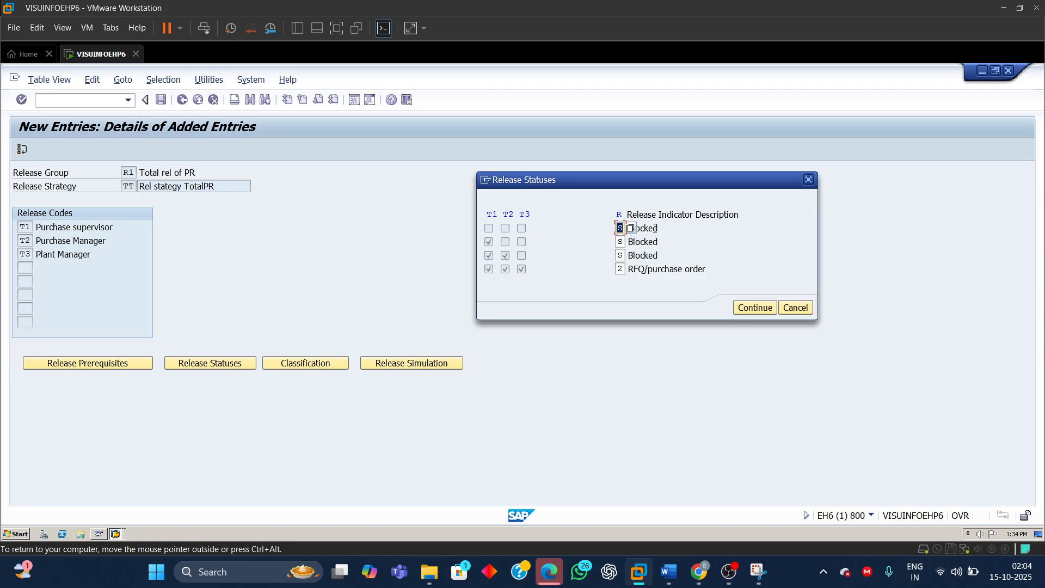
pyautogui.doubleClick(655, 228)
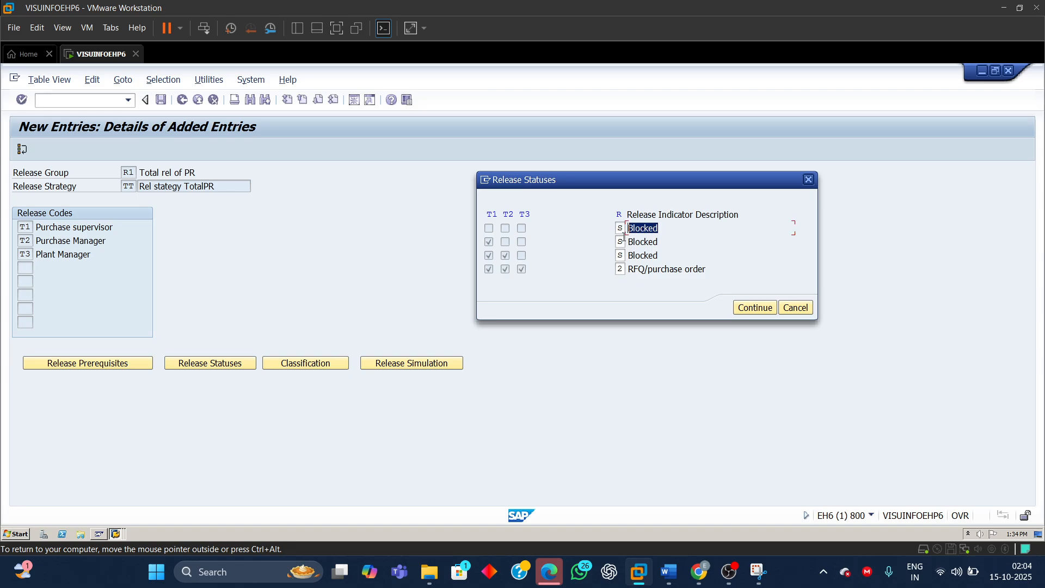
pyautogui.click(490, 228)
pyautogui.click(521, 228)
pyautogui.click(620, 241)
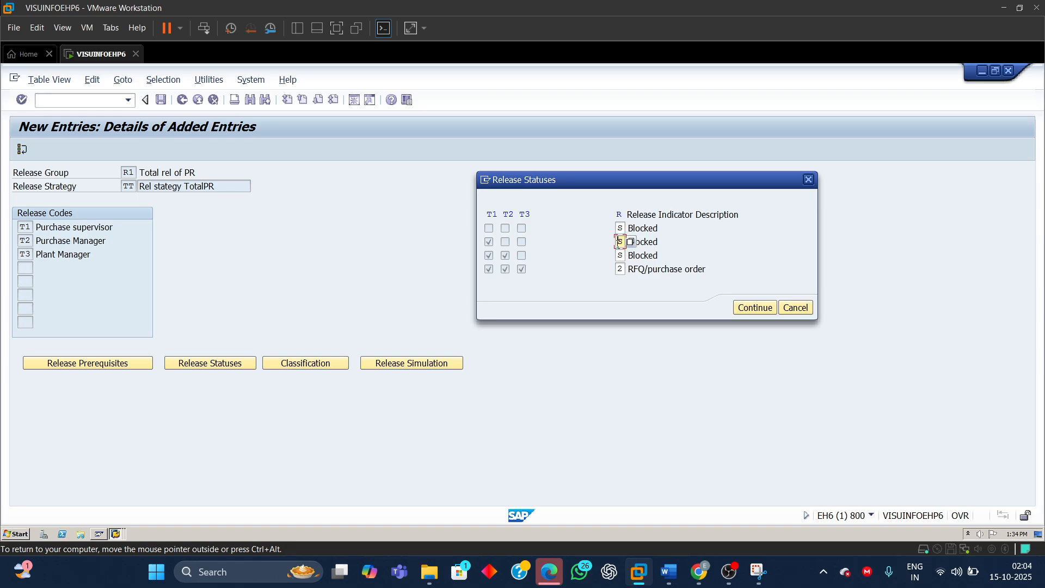
pyautogui.doubleClick(652, 241)
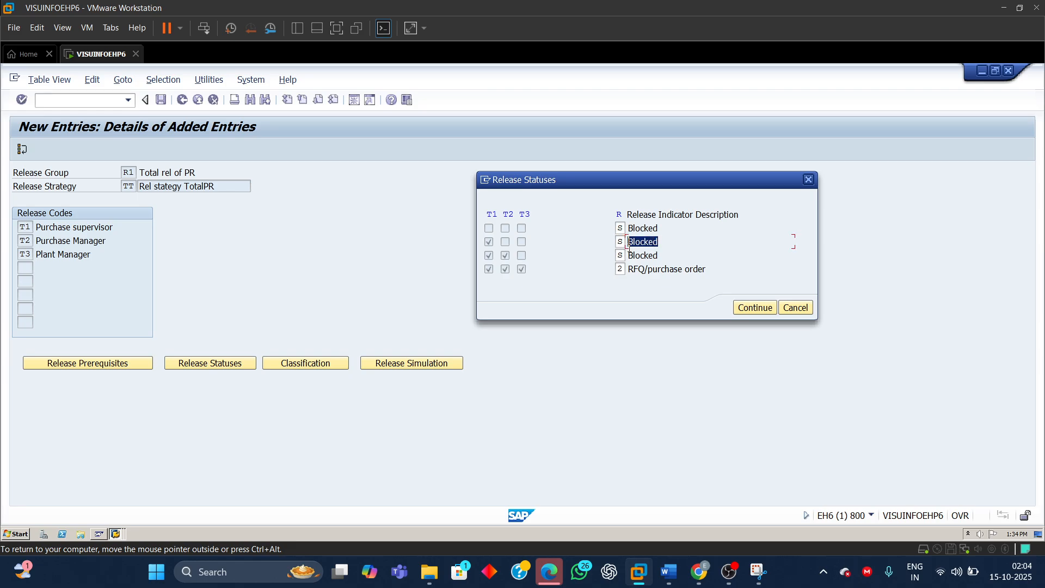
pyautogui.click(490, 243)
# - Review the release indicators for T1 with T2 and for all three codes, and accept the release statuses
pyautogui.click(658, 255)
pyautogui.moveTo(658, 256); pyautogui.dragTo(626, 255)
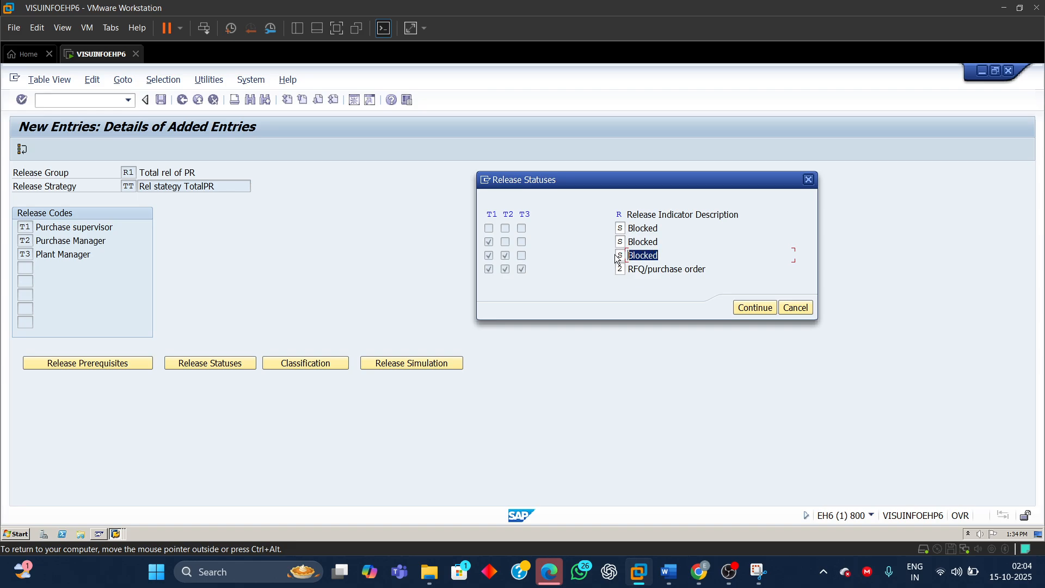
pyautogui.click(486, 257)
pyautogui.click(621, 269)
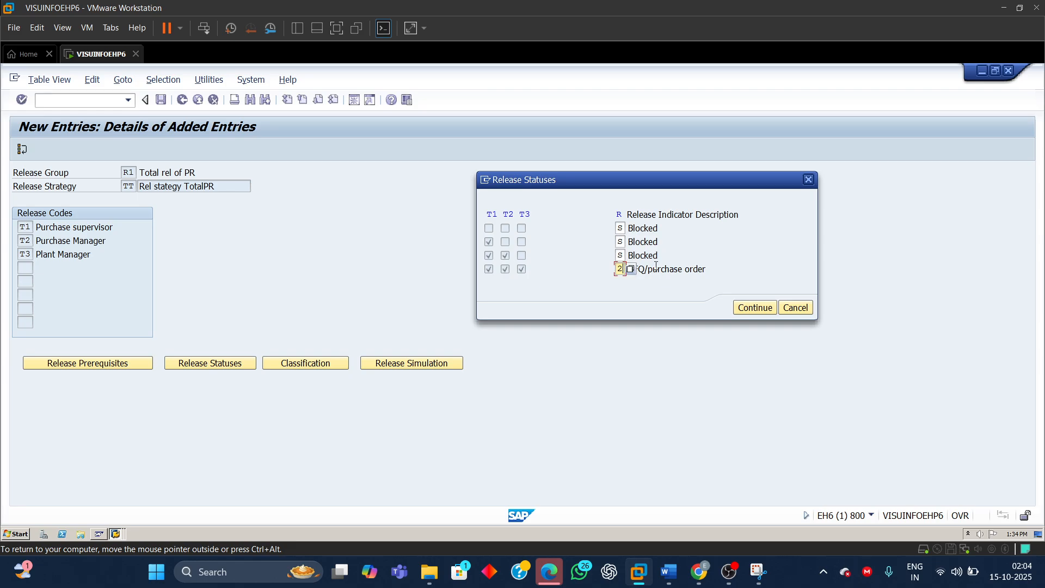
pyautogui.click(653, 269)
pyautogui.moveTo(707, 269); pyautogui.dragTo(619, 270)
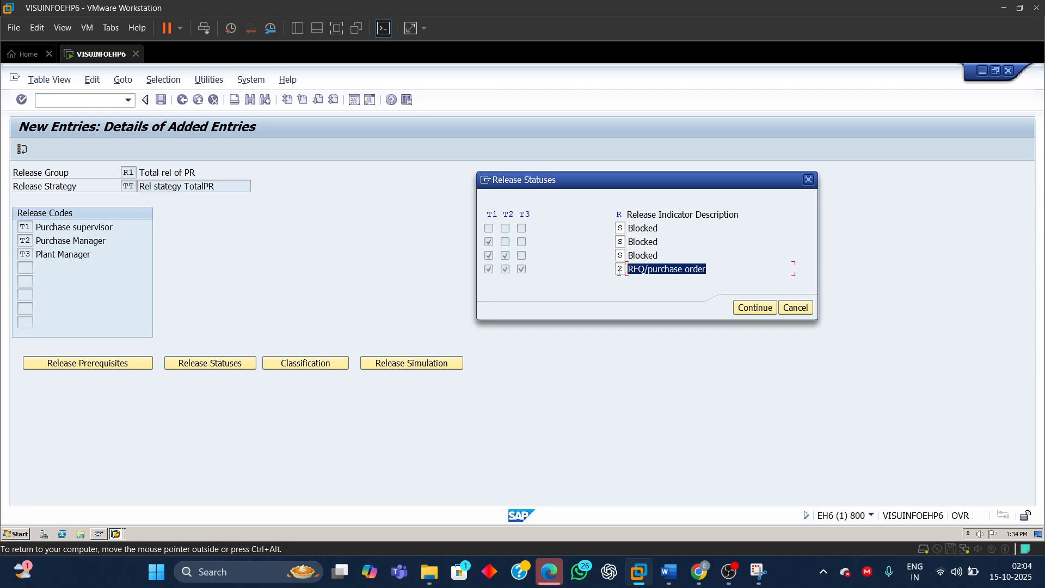
pyautogui.click(490, 270)
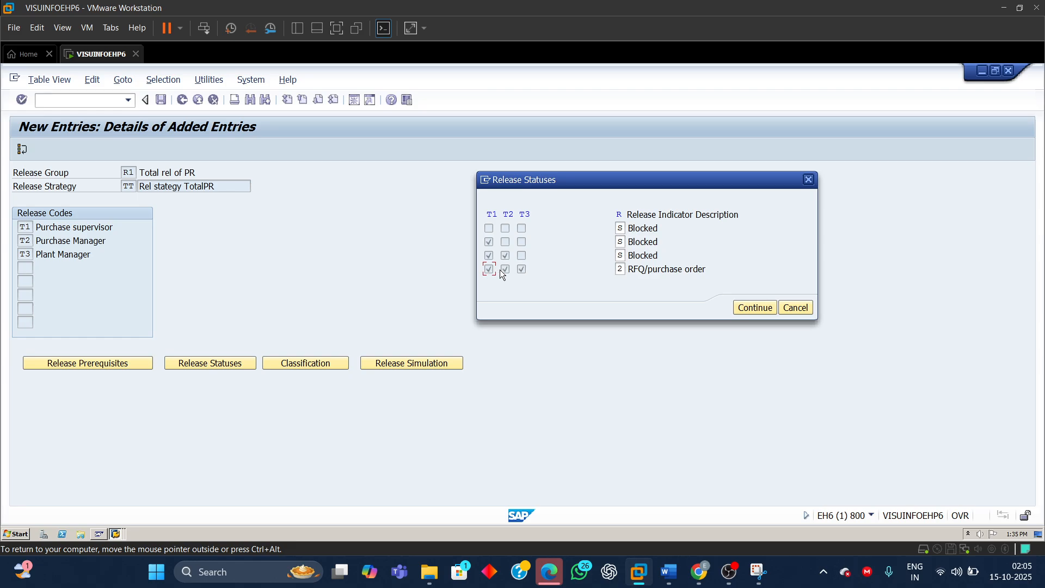
pyautogui.moveTo(485, 214)
pyautogui.mouseDown()
pyautogui.moveTo(526, 213)
pyautogui.moveTo(498, 216)
pyautogui.mouseUp()
pyautogui.click(516, 213)
pyautogui.moveTo(517, 214); pyautogui.dragTo(539, 215)
pyautogui.click(758, 308)
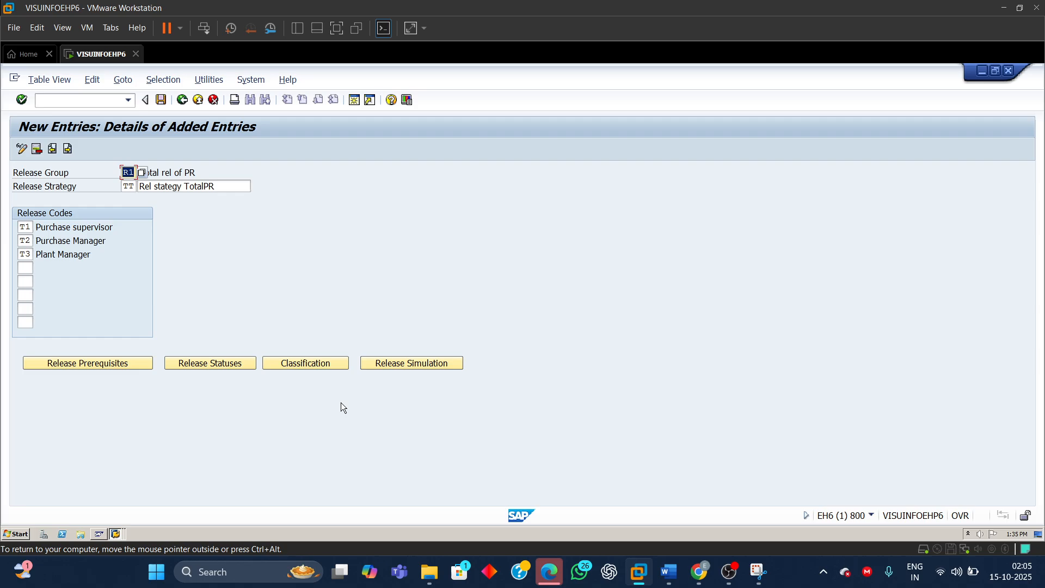
# - Open the strategy's classification, widen the characteristic description column and go to the plant value
pyautogui.click(317, 361)
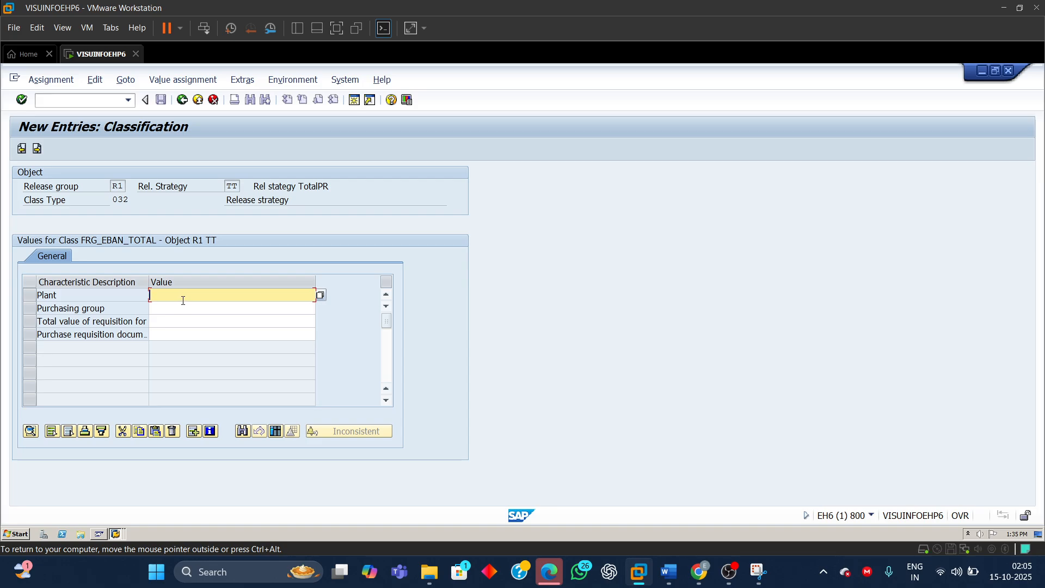
pyautogui.click(103, 309)
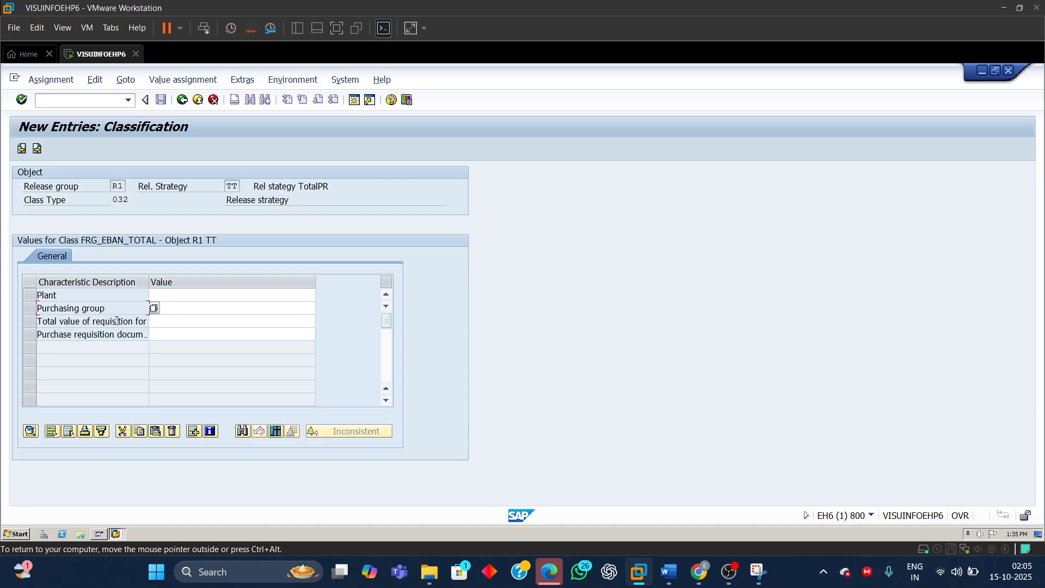
pyautogui.click(117, 320)
pyautogui.click(94, 333)
pyautogui.moveTo(151, 285); pyautogui.dragTo(166, 285)
pyautogui.click(197, 296)
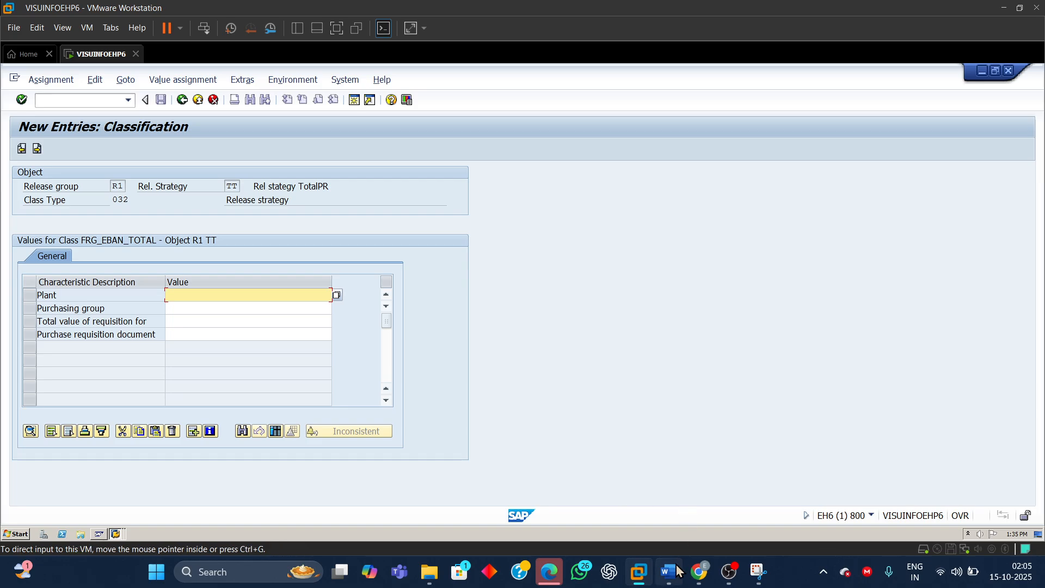
# - Switch to the Word document, look up the planned characteristic values for the release strategy, and return to the SAP virtual machine
pyautogui.moveTo(670, 572)
pyautogui.click(679, 514)
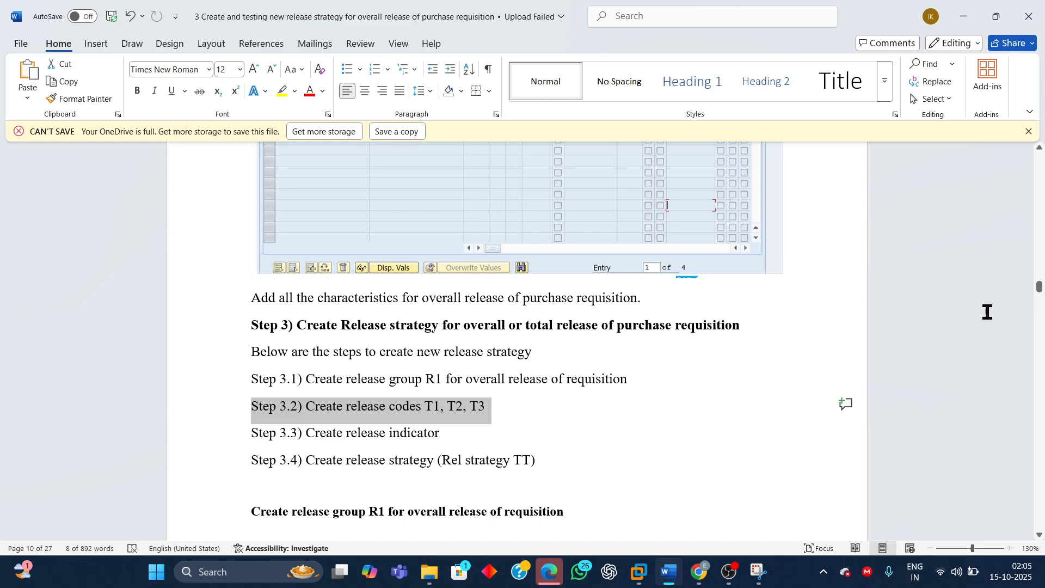
pyautogui.moveTo(1040, 287); pyautogui.dragTo(1044, 98)
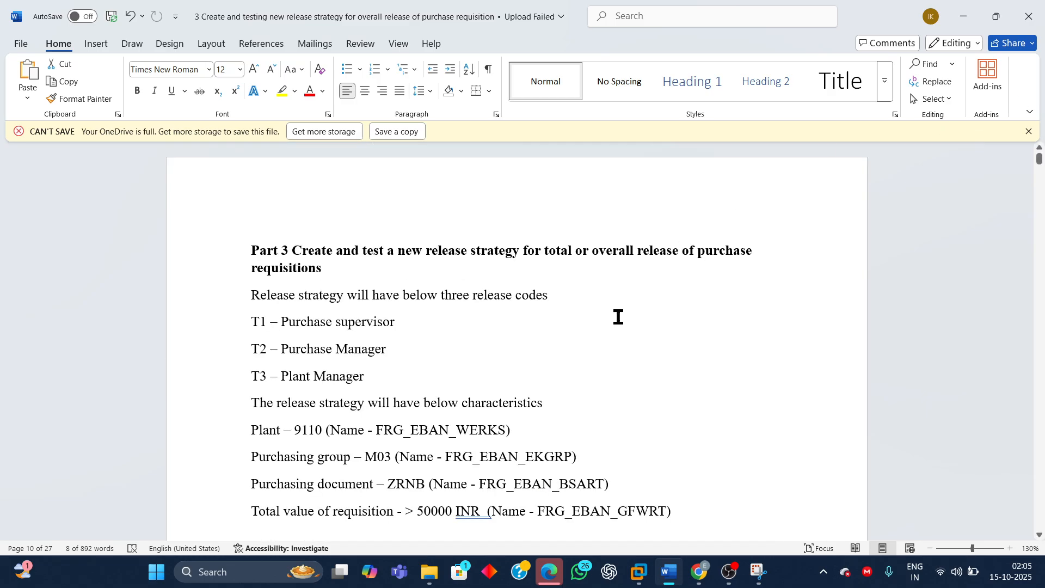
pyautogui.scroll(-2, 275, 420)
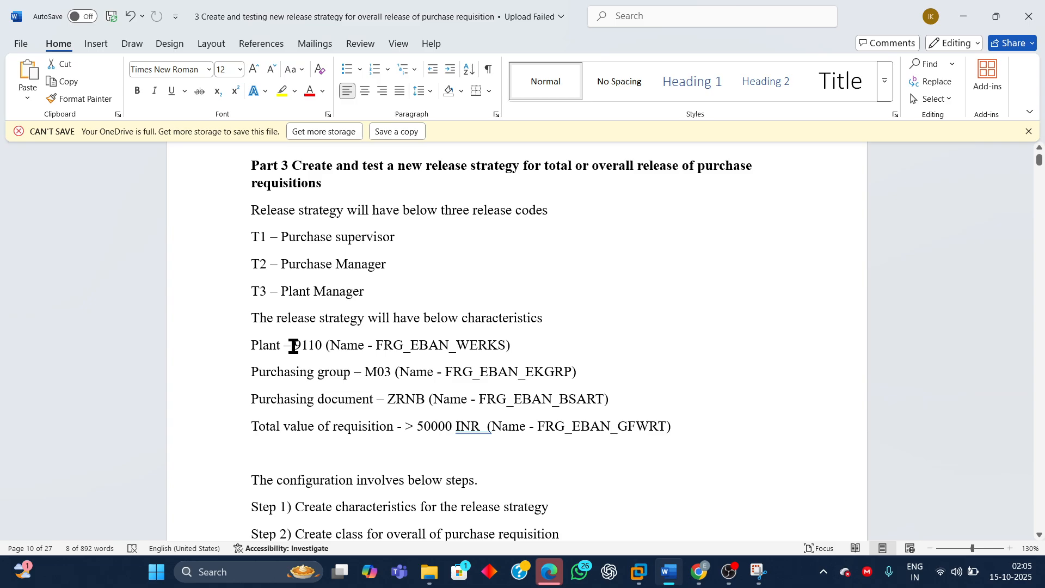
pyautogui.moveTo(293, 346)
pyautogui.mouseDown()
pyautogui.moveTo(394, 365)
pyautogui.moveTo(418, 397)
pyautogui.moveTo(473, 425)
pyautogui.moveTo(712, 417)
pyautogui.moveTo(728, 431)
pyautogui.moveTo(713, 428)
pyautogui.mouseUp()
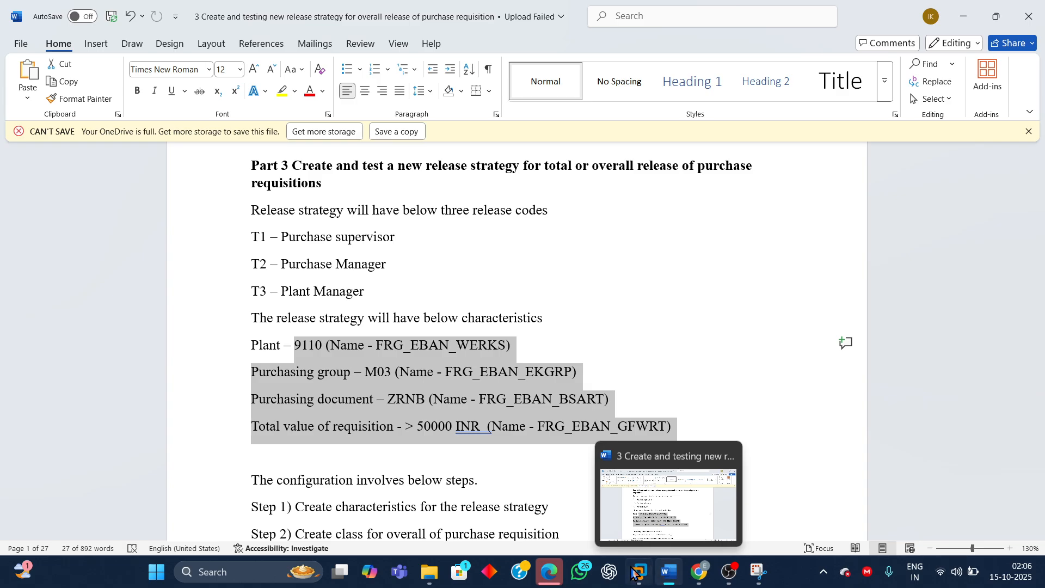
pyautogui.moveTo(633, 573)
pyautogui.click(678, 504)
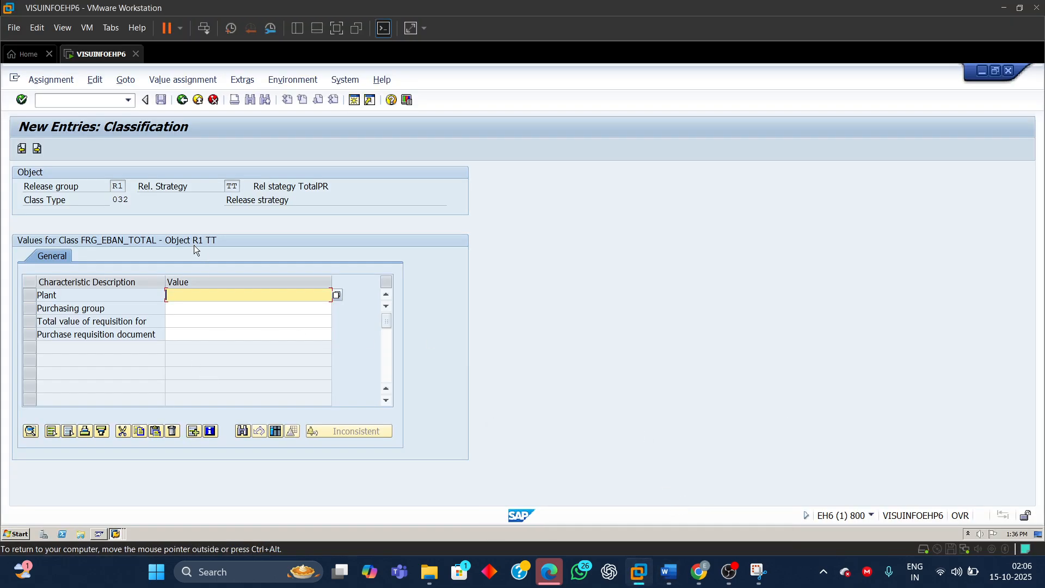
# - Set the plant characteristic to 9110 and the purchasing group to M03
pyautogui.write('911')
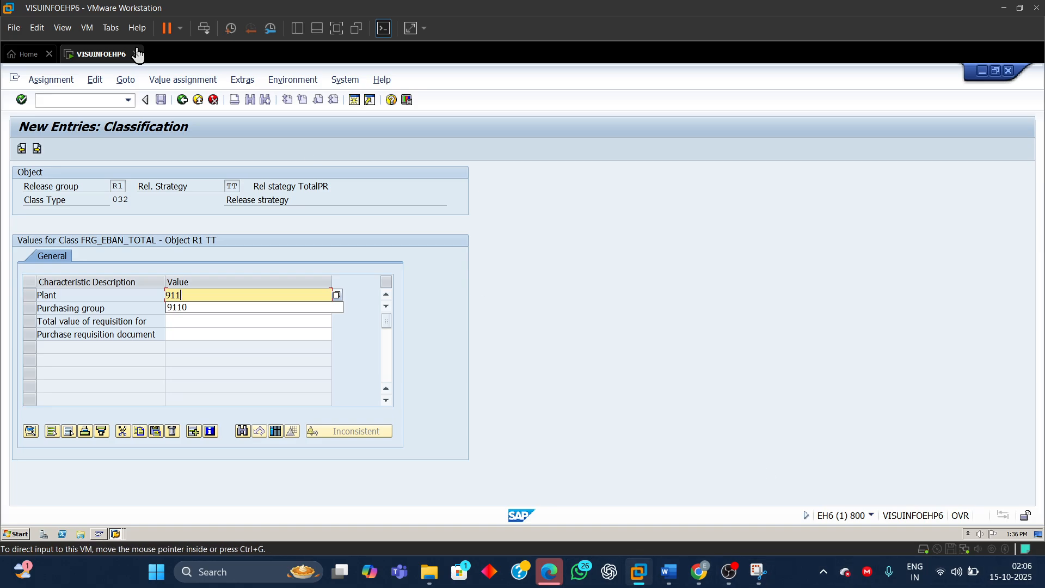
pyautogui.click(183, 306)
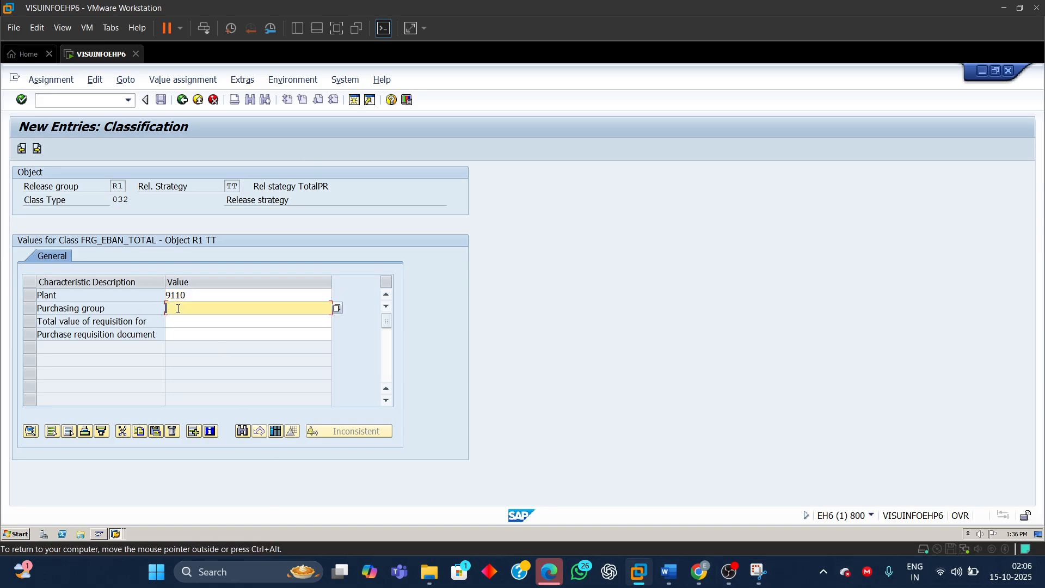
pyautogui.write('M')
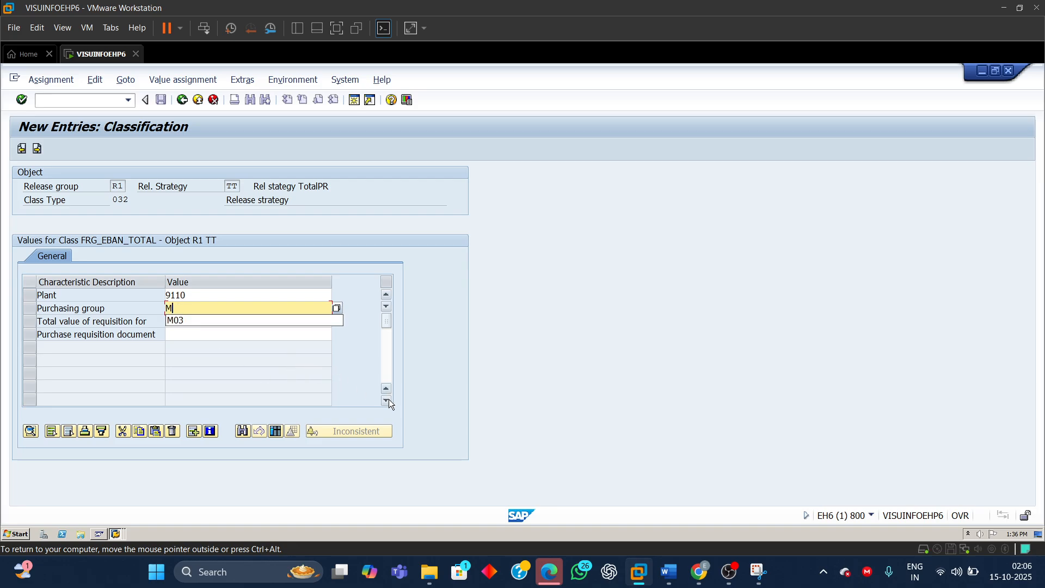
pyautogui.click(177, 320)
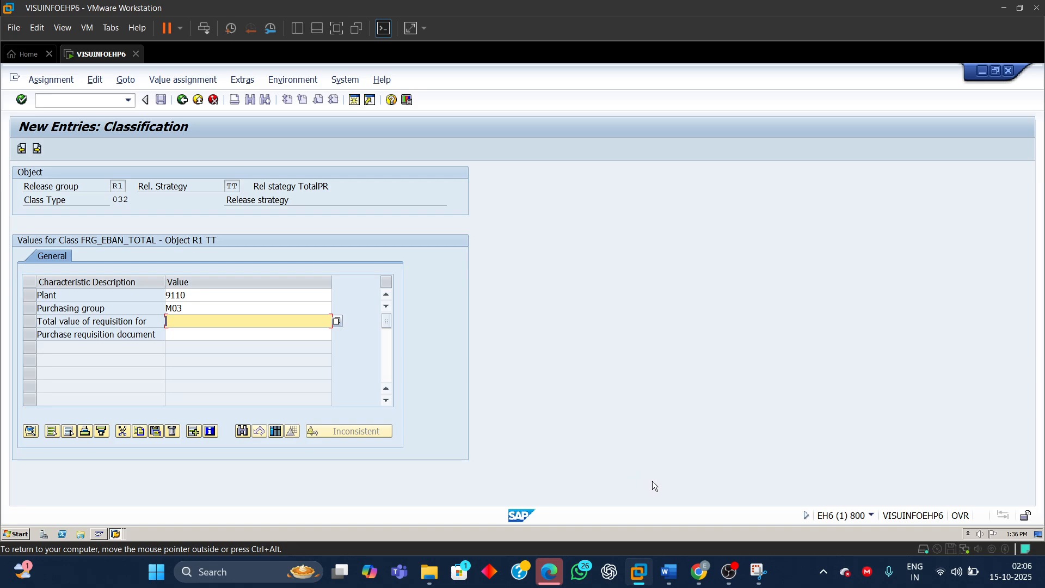
# - Set the total value of requisition characteristic to >50000 and go to the purchase requisition document value
pyautogui.write('>')
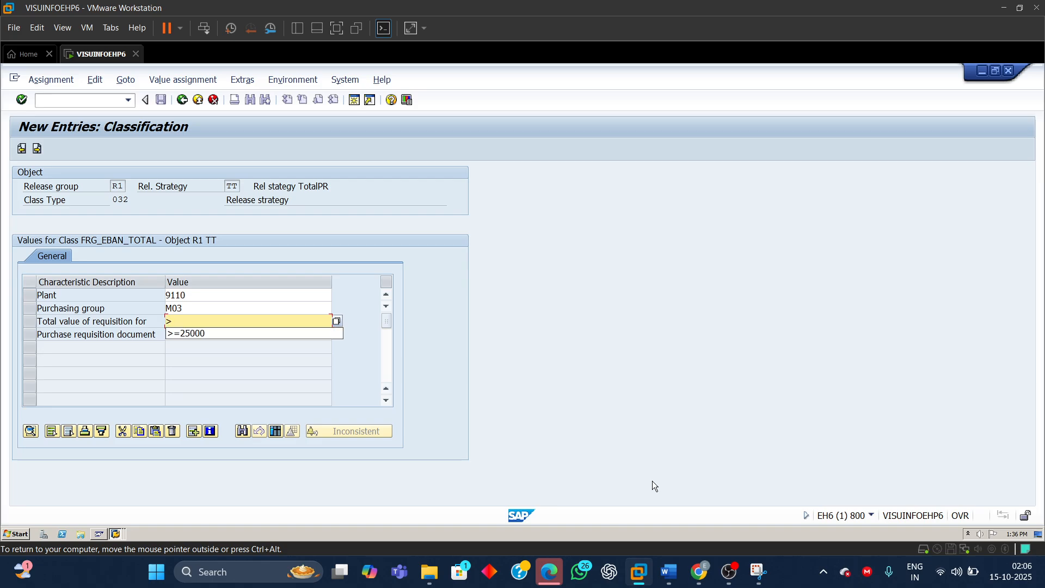
pyautogui.write('5')
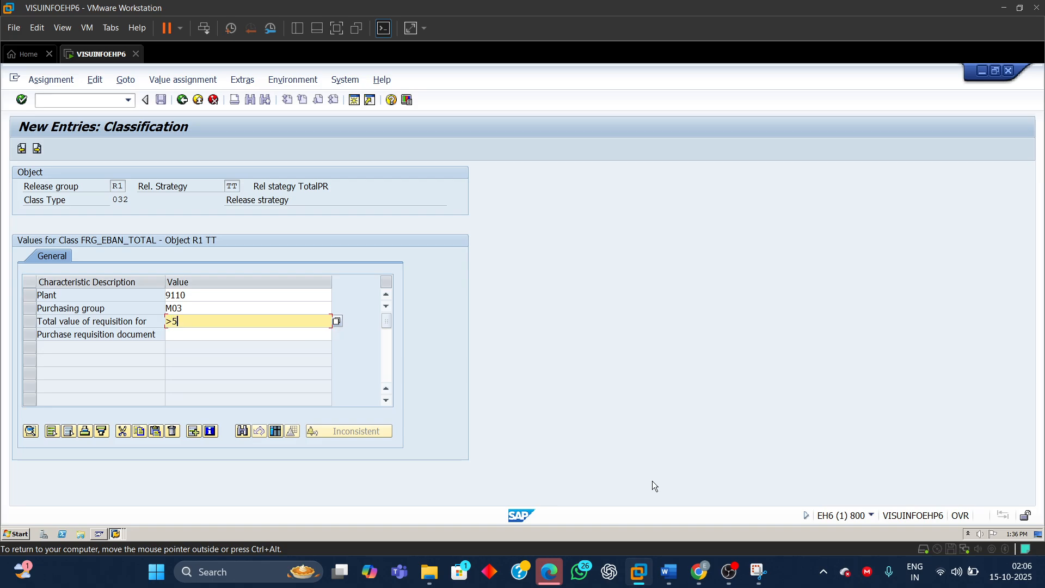
pyautogui.write('0000')
pyautogui.press('Return')
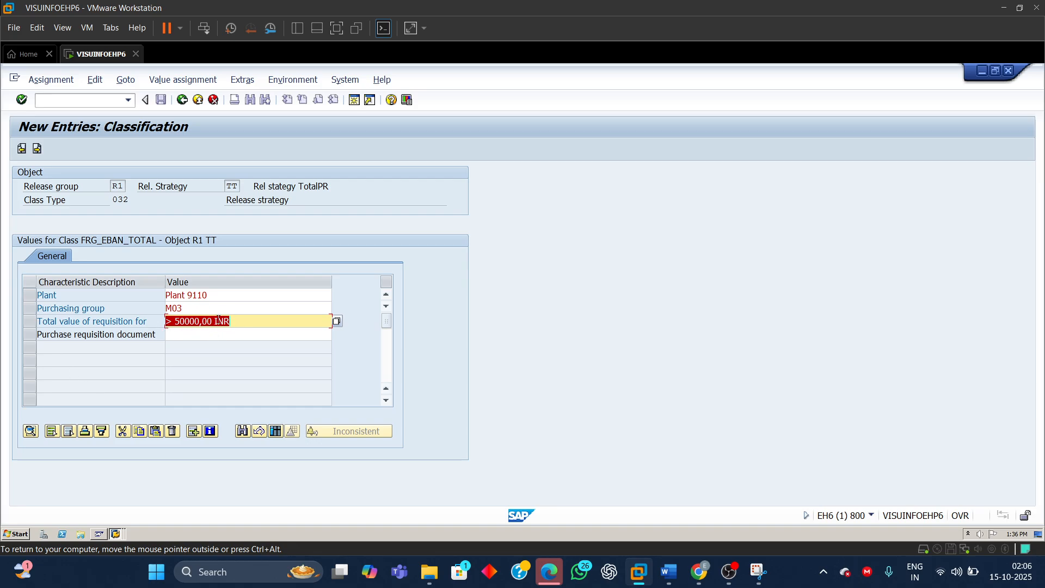
pyautogui.click(243, 322)
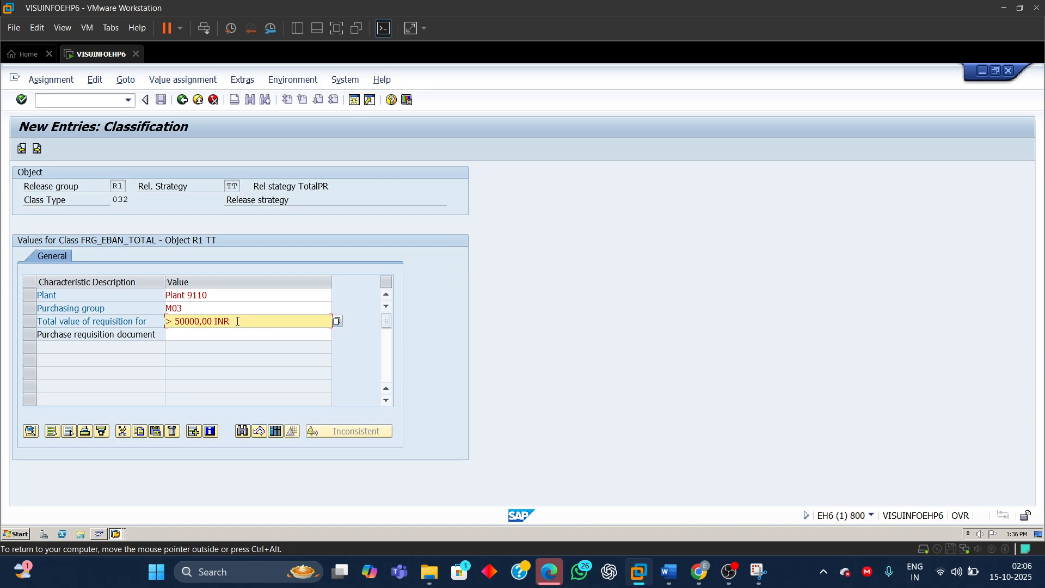
pyautogui.moveTo(239, 321); pyautogui.dragTo(215, 321)
pyautogui.click(208, 321)
pyautogui.click(236, 321)
pyautogui.moveTo(236, 321); pyautogui.dragTo(215, 321)
pyautogui.click(182, 333)
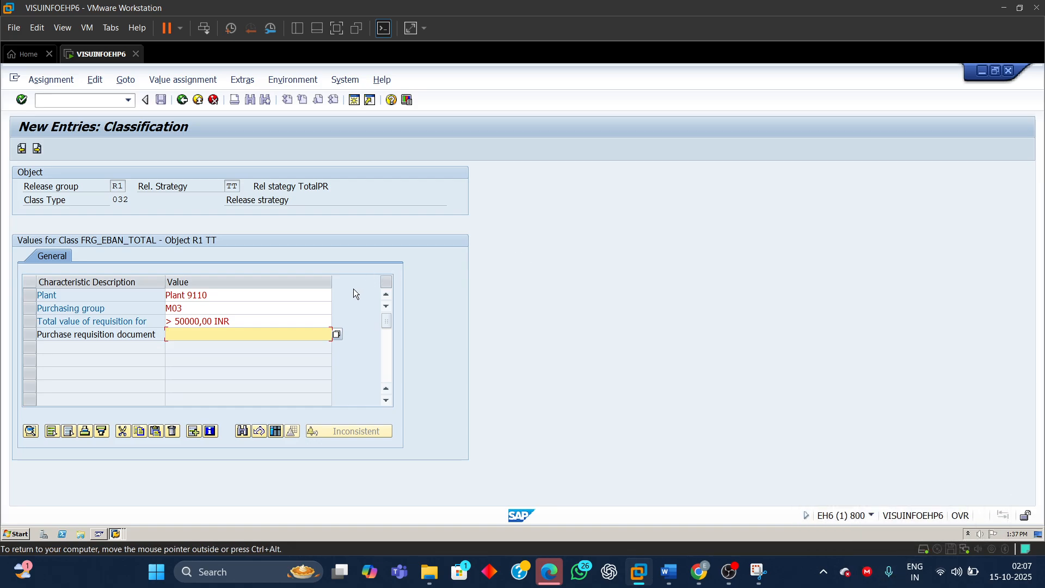
# - Set the purchase requisition document characteristic to ZRNB
pyautogui.click(255, 309)
pyautogui.click(217, 333)
pyautogui.write('ZRNB')
pyautogui.press('Return')
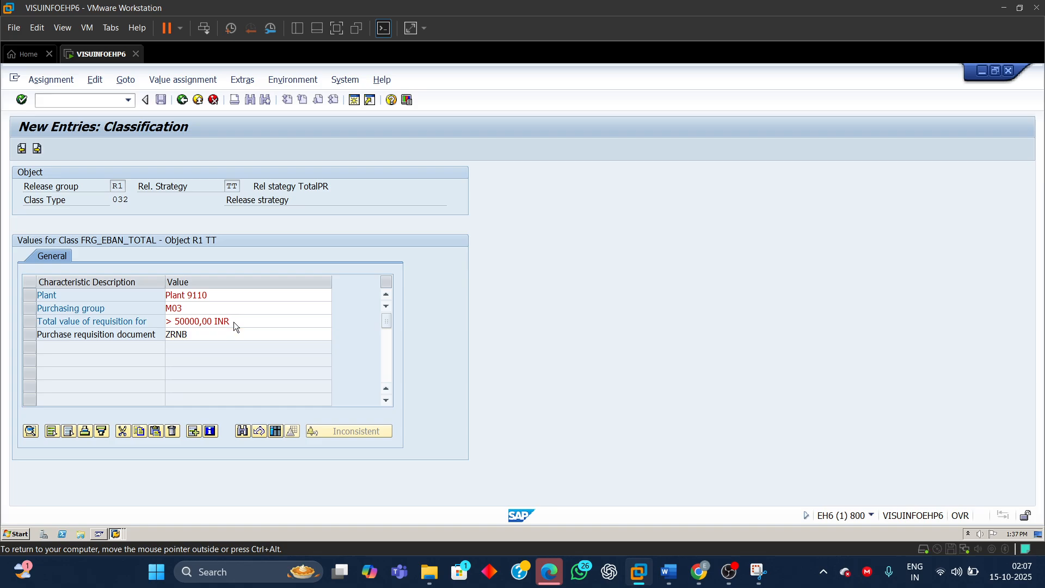
# - In a new SAP session, open Define Document Types for purchase requisitions under Materials Management, Purchasing in the SAP Reference IMG
pyautogui.click(116, 534)
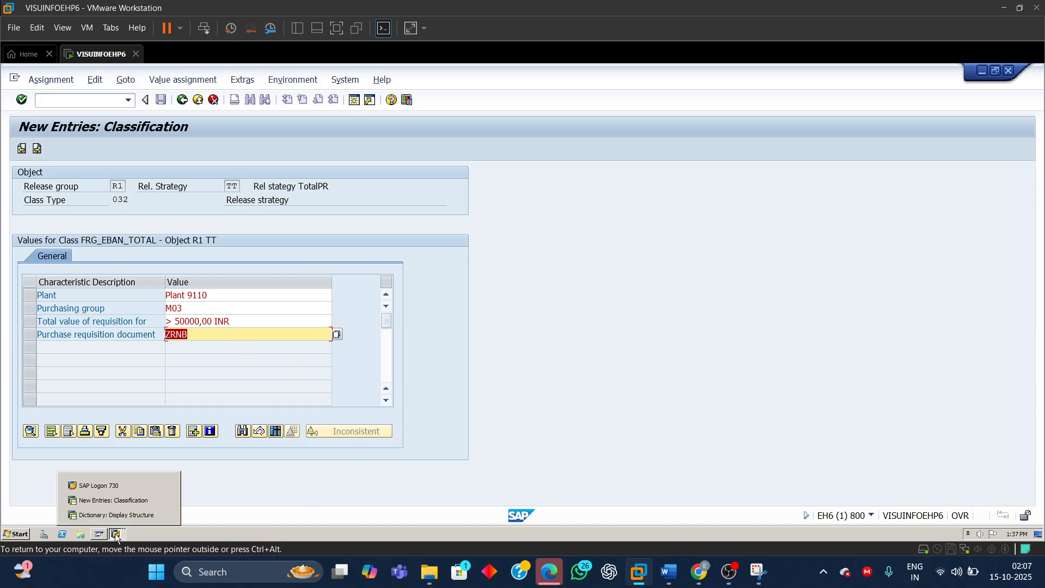
pyautogui.click(131, 515)
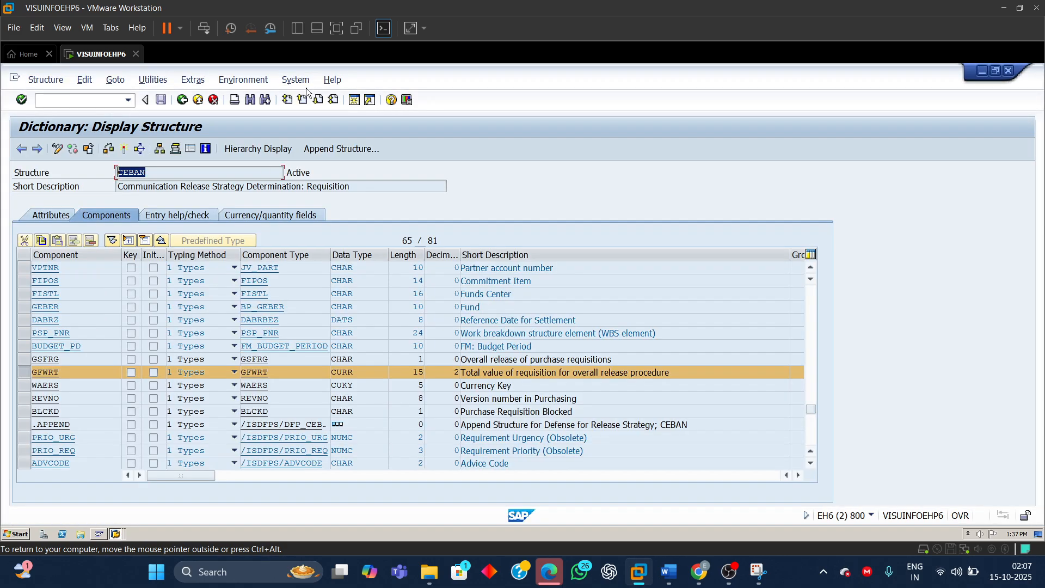
pyautogui.click(353, 101)
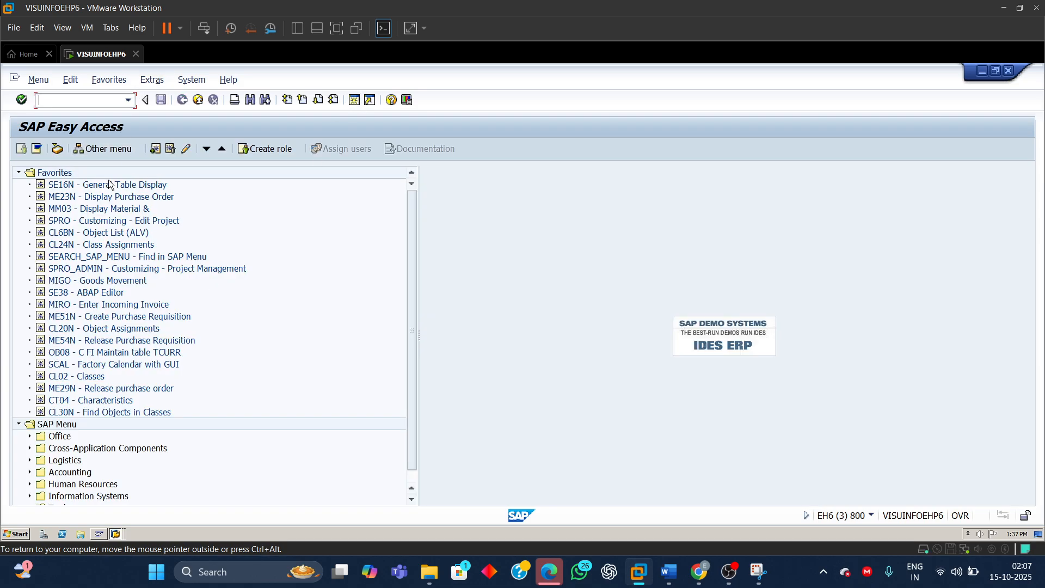
pyautogui.doubleClick(82, 221)
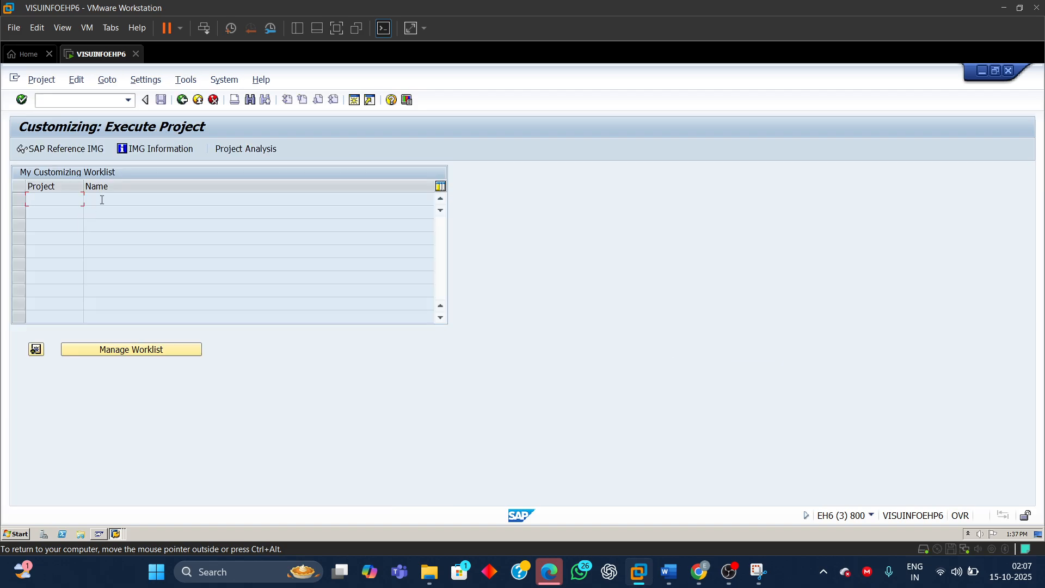
pyautogui.click(80, 147)
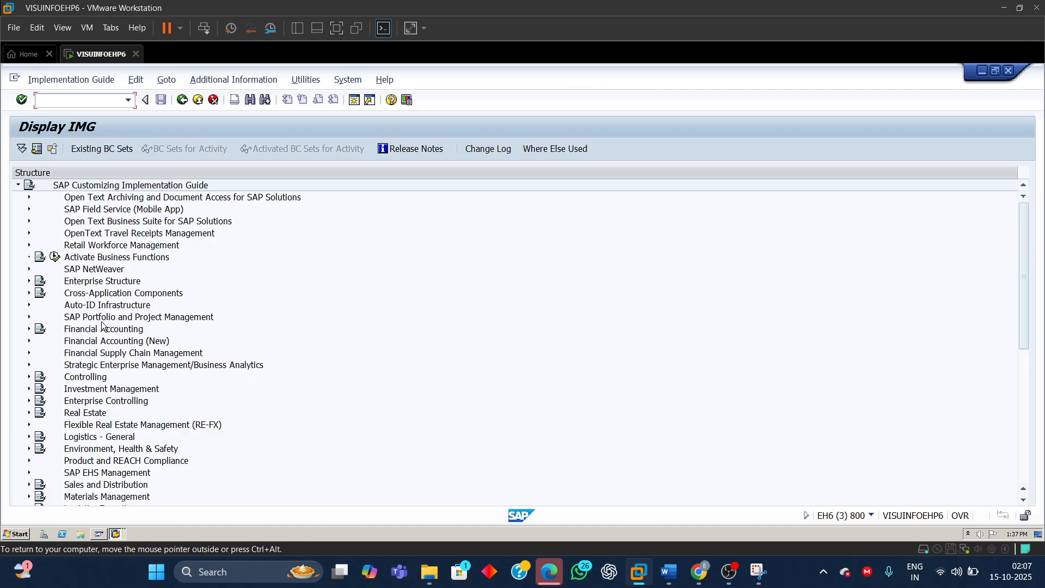
pyautogui.click(29, 497)
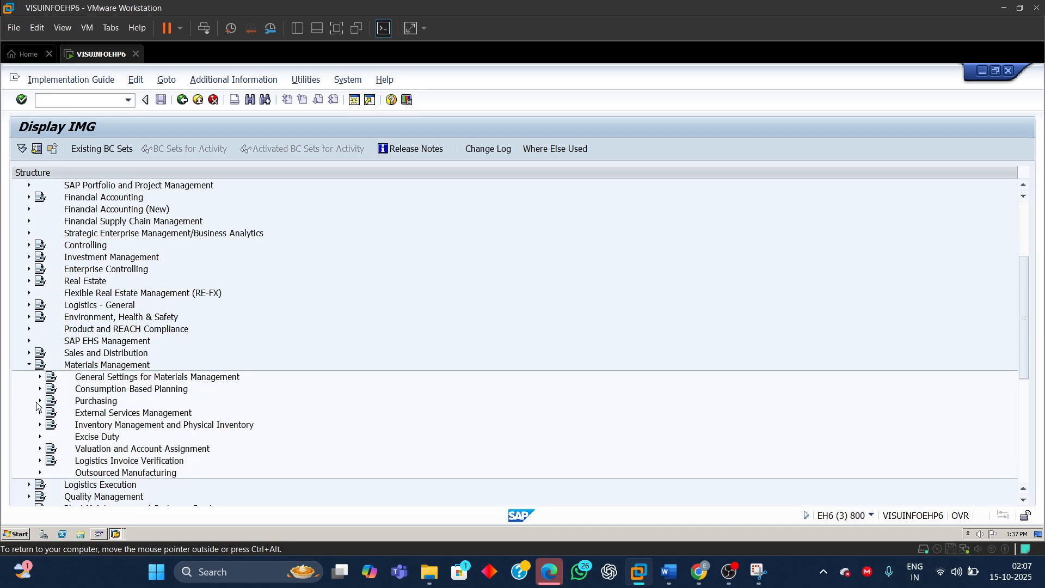
pyautogui.click(40, 401)
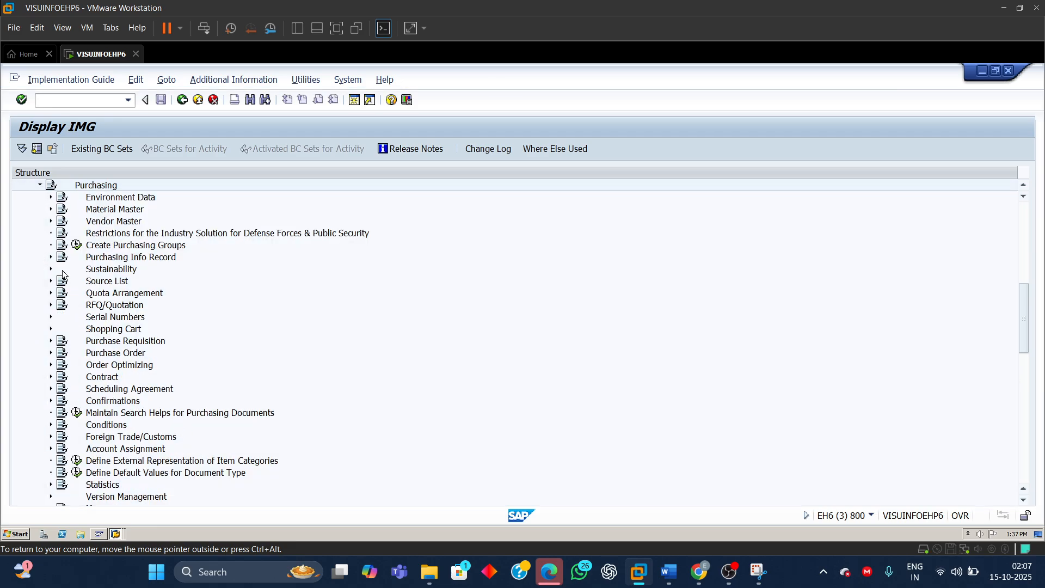
pyautogui.click(51, 340)
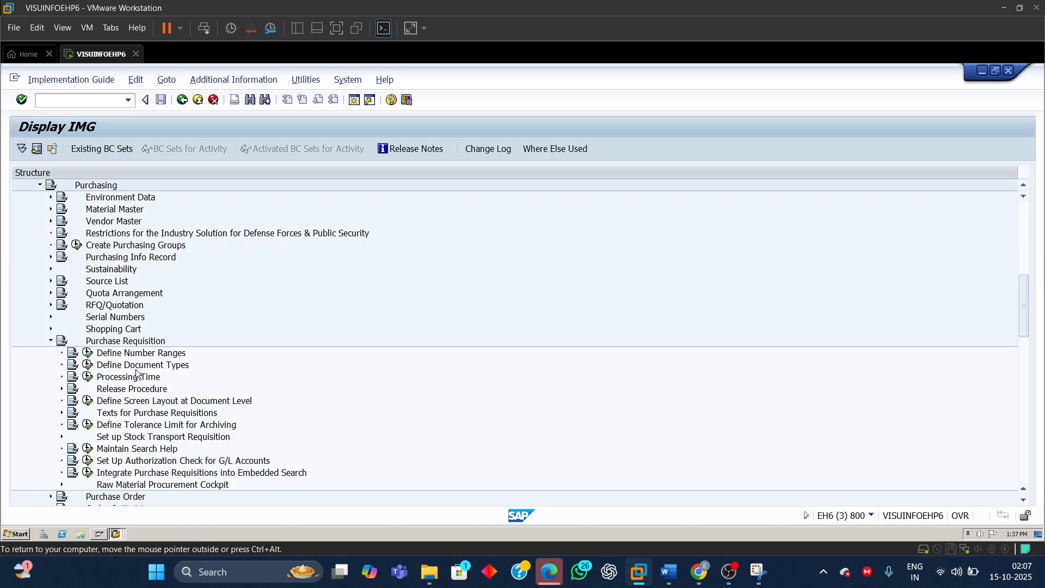
pyautogui.click(89, 366)
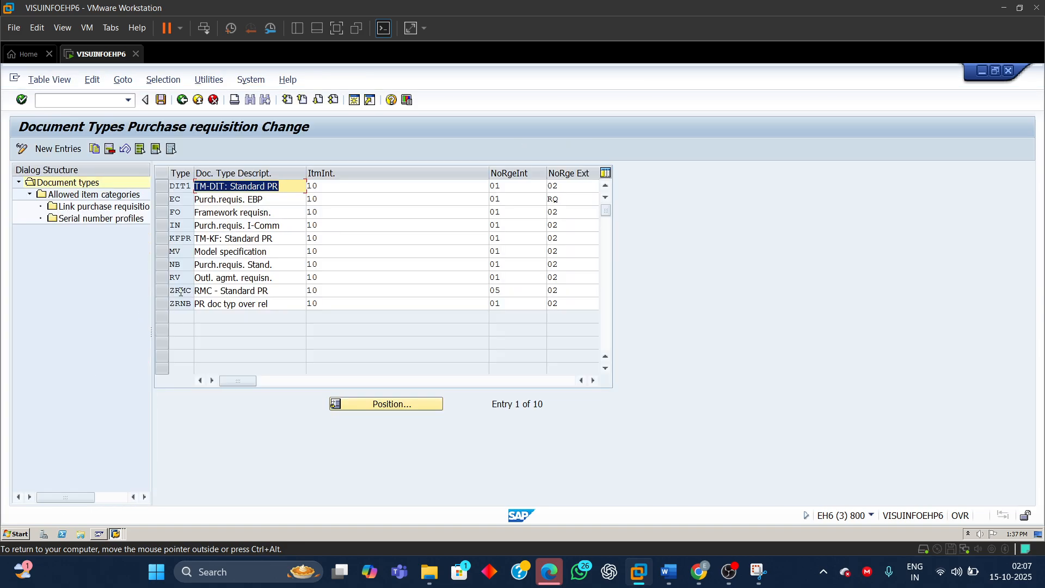
# - Narrow the item interval column, check the overall release indicator of document type ZRNB, and return to the classification session
pyautogui.click(168, 307)
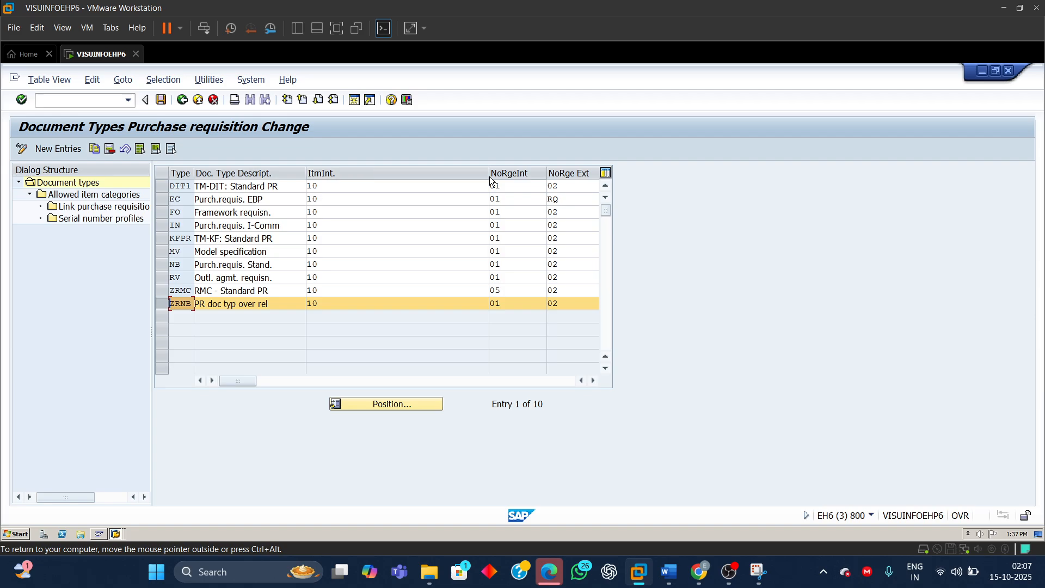
pyautogui.moveTo(488, 176); pyautogui.dragTo(343, 176)
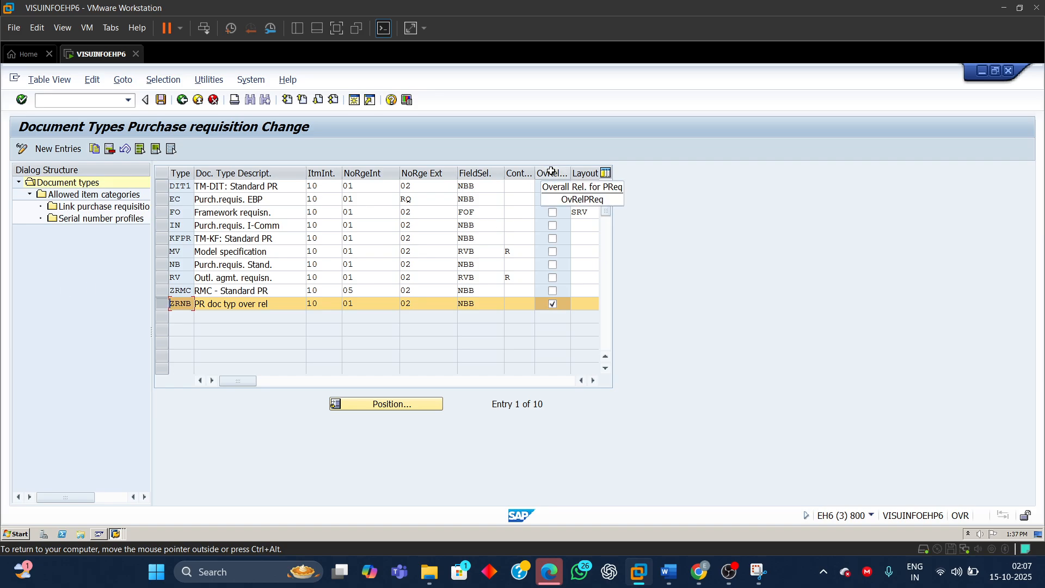
pyautogui.click(551, 302)
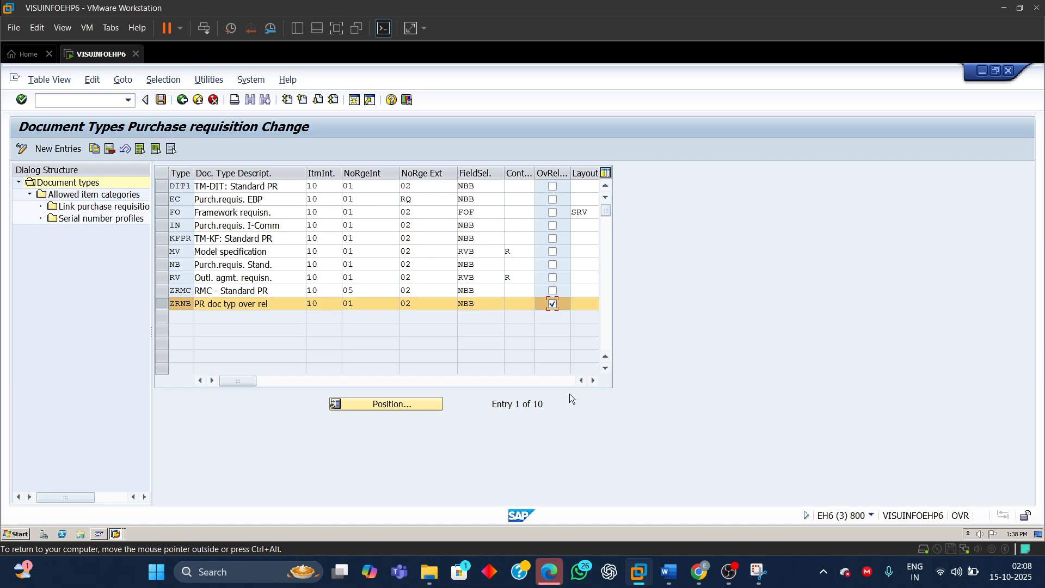
pyautogui.click(115, 533)
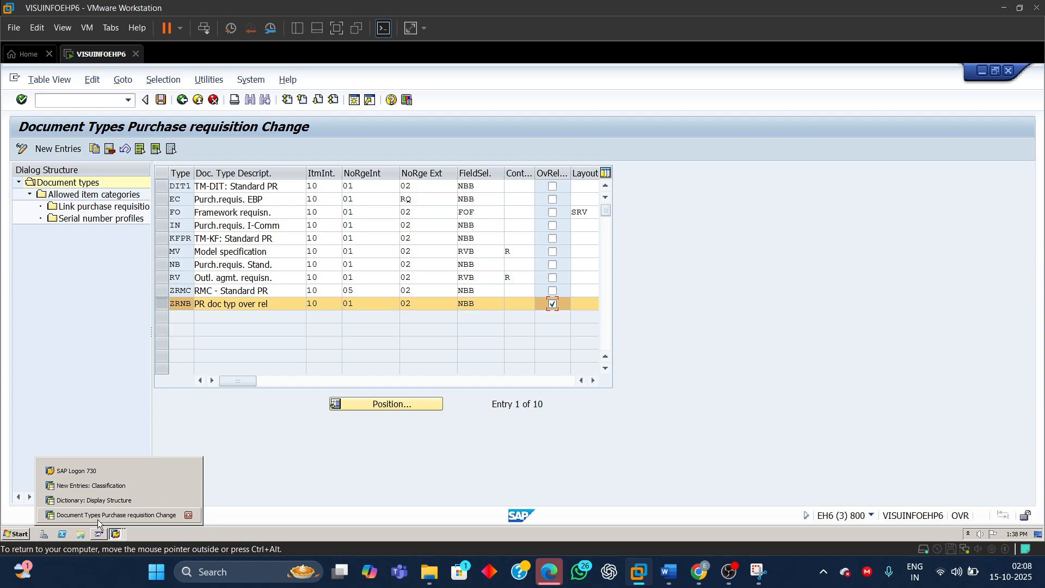
pyautogui.click(106, 486)
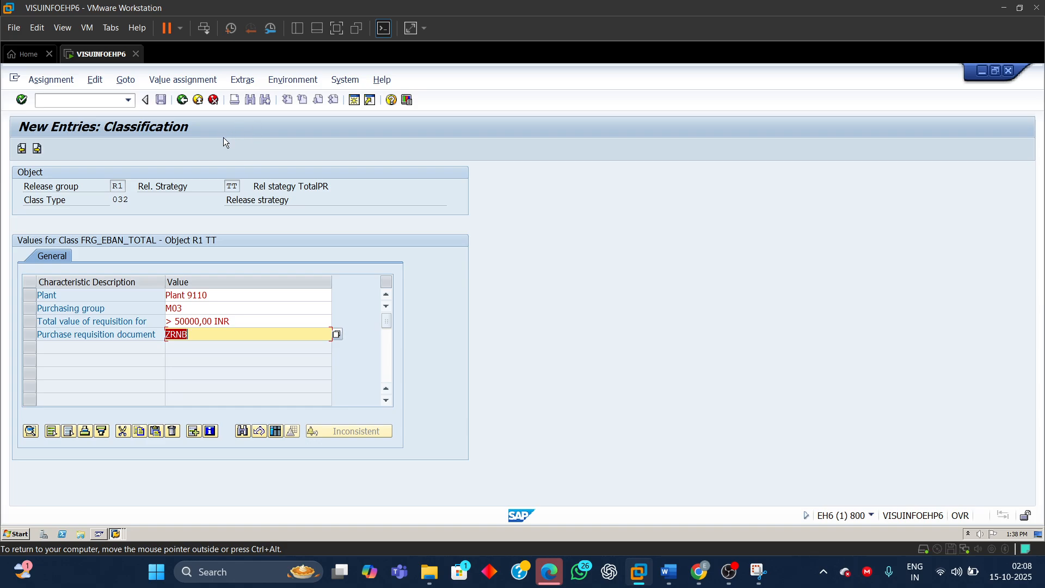
# - Leave the classification and save release strategy TT under customizing request EH6K900026
pyautogui.click(181, 101)
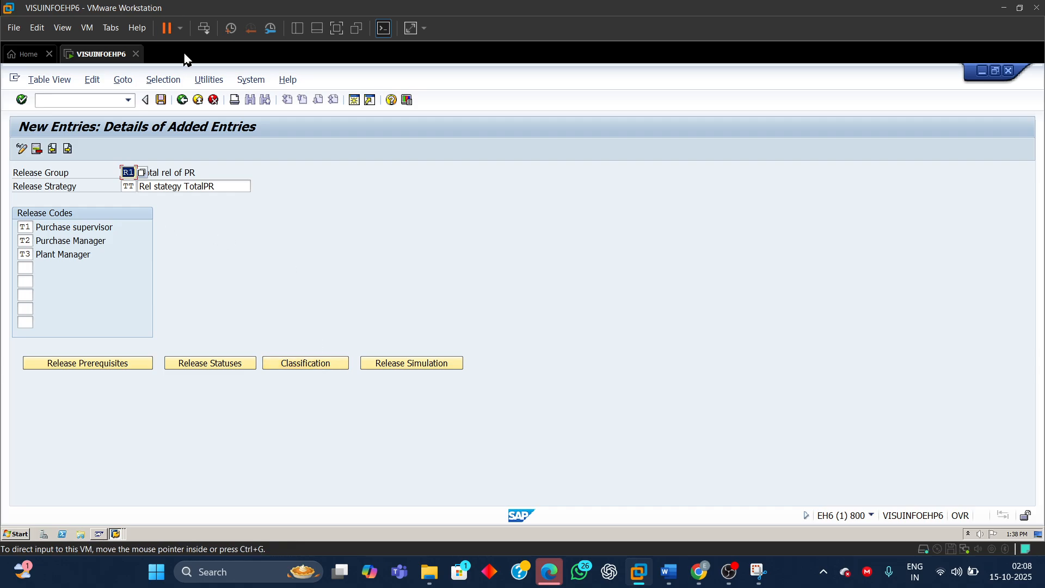
pyautogui.click(162, 100)
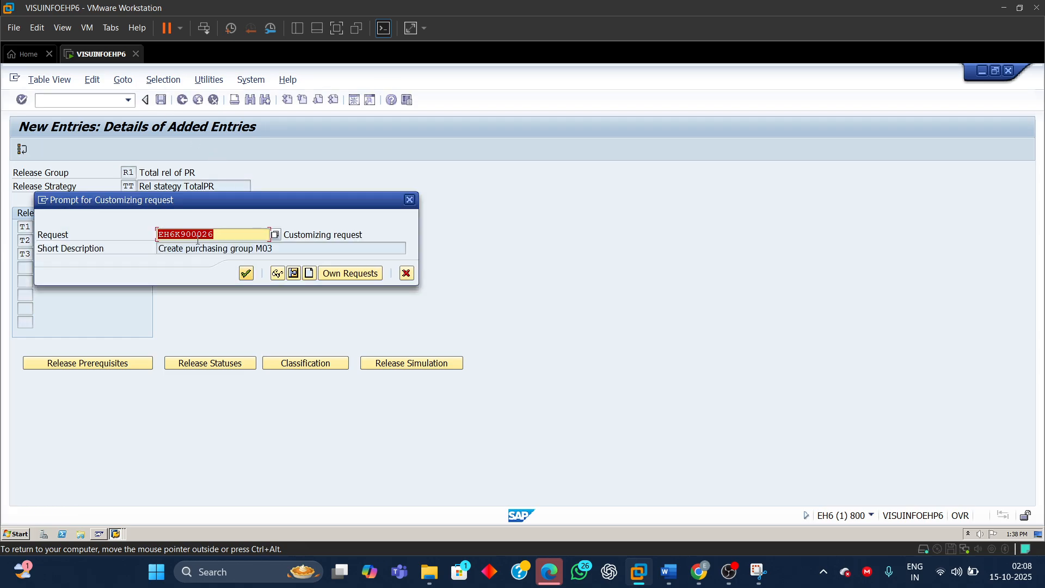
pyautogui.moveTo(237, 201); pyautogui.dragTo(500, 202)
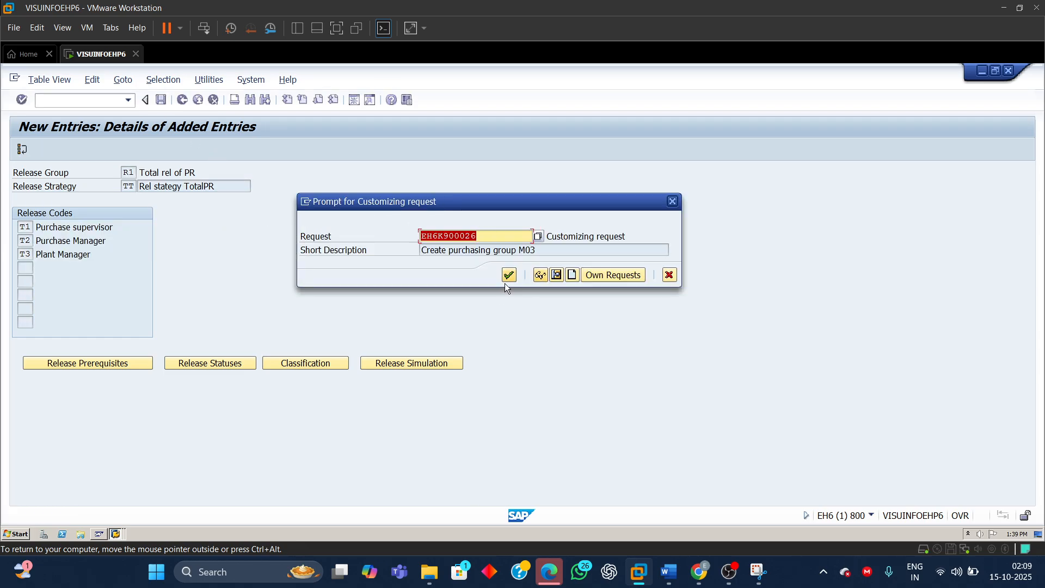
pyautogui.click(511, 276)
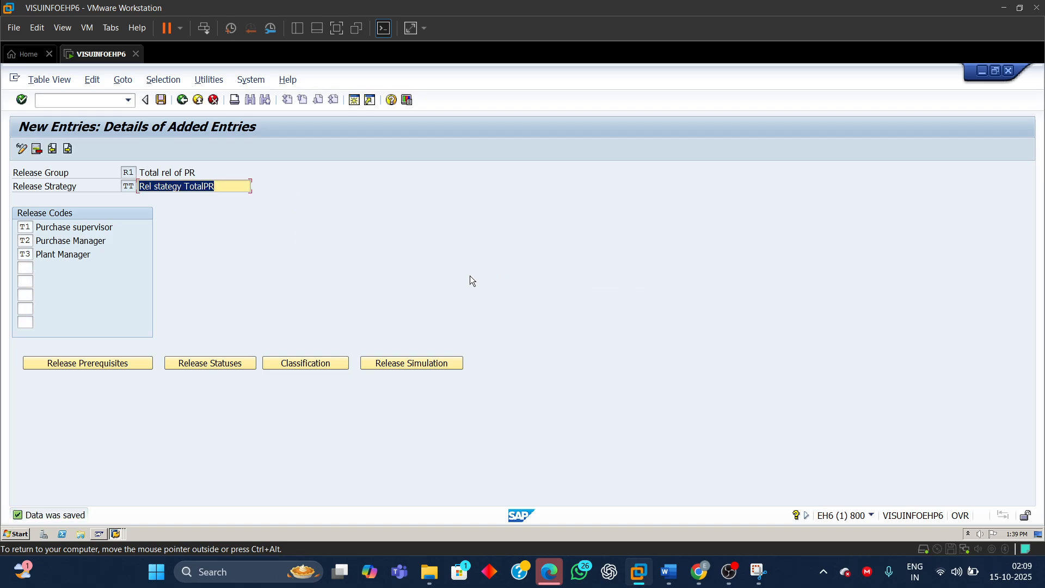
# - Open the release simulation for strategy TT, review its final release codes and start simulating the release
pyautogui.click(405, 366)
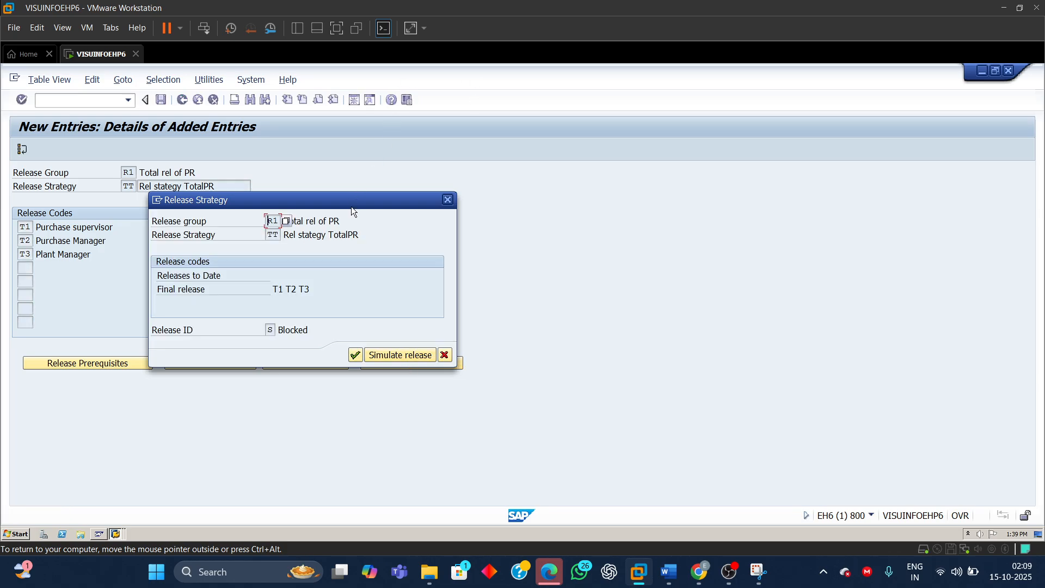
pyautogui.moveTo(352, 208); pyautogui.dragTo(723, 192)
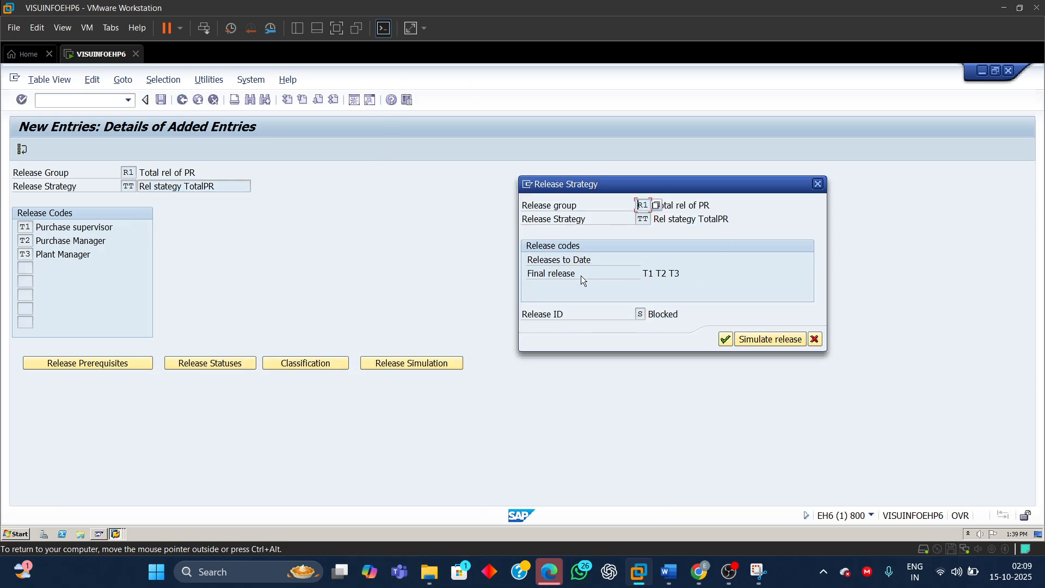
pyautogui.moveTo(643, 273); pyautogui.dragTo(680, 273)
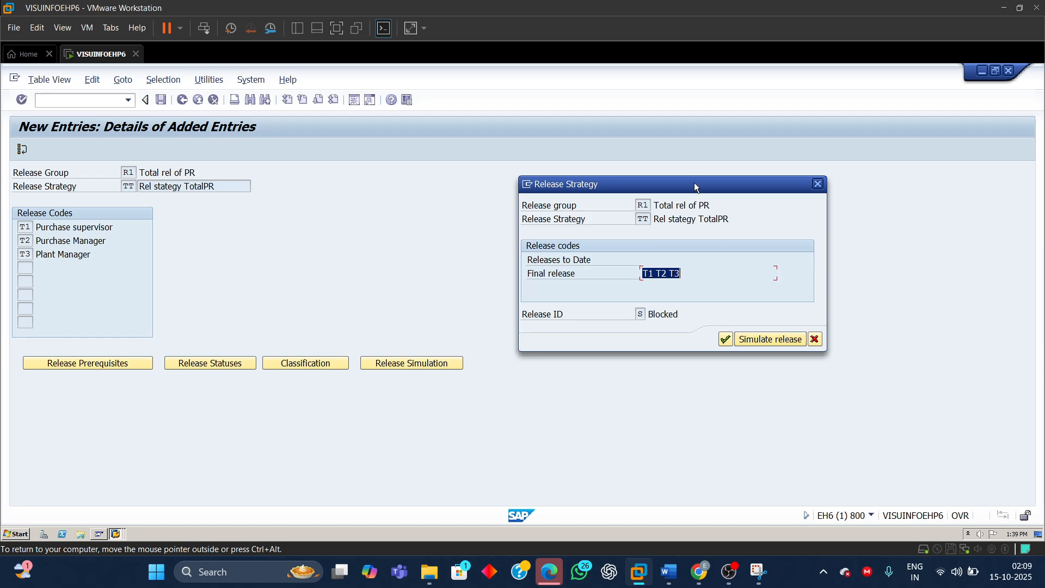
pyautogui.moveTo(694, 182); pyautogui.dragTo(671, 177)
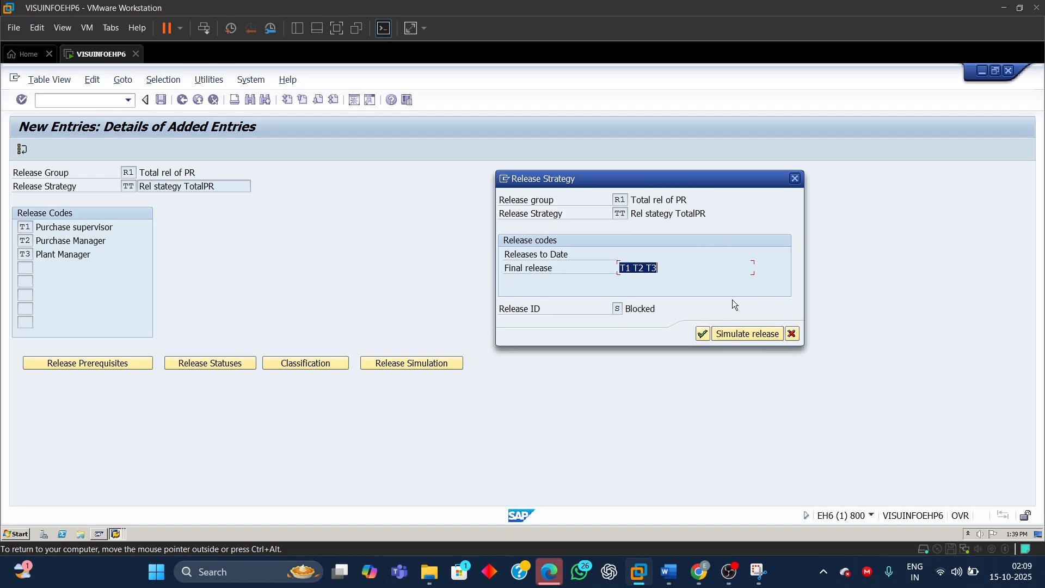
pyautogui.click(741, 335)
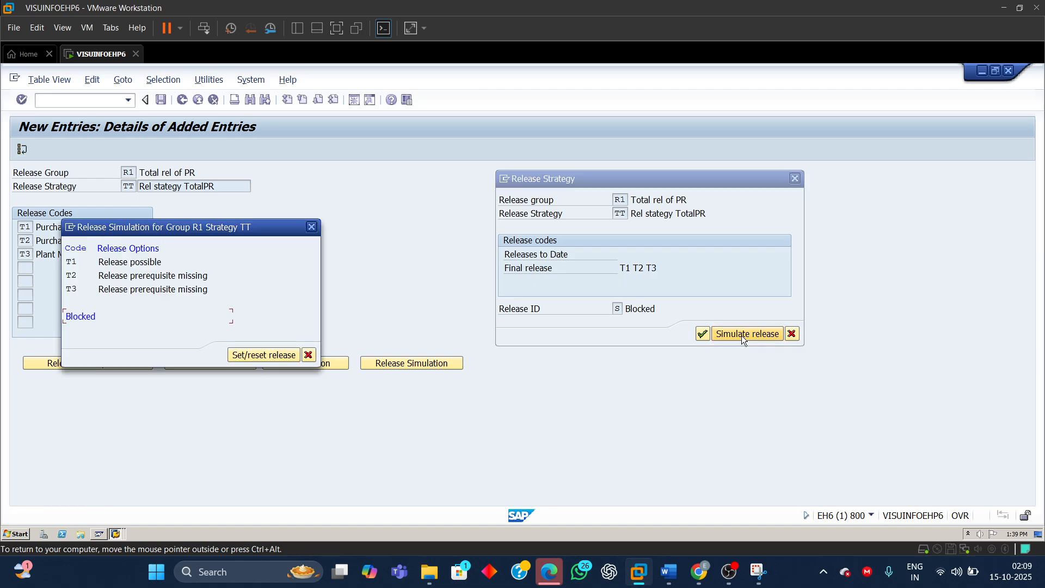
pyautogui.moveTo(197, 229); pyautogui.dragTo(674, 368)
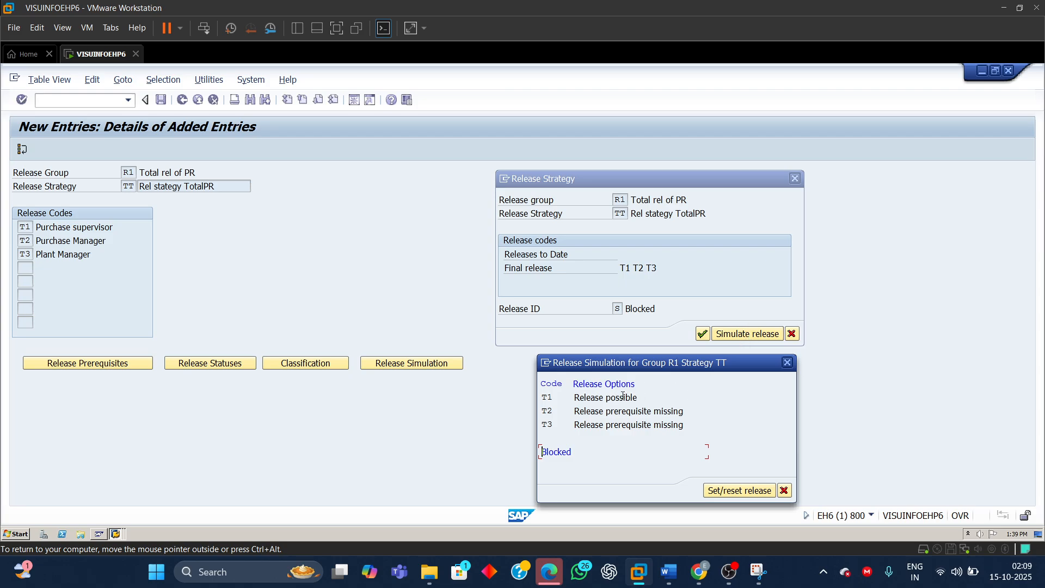
# - Simulate the release with code T1 and examine the release options of T1 and T2
pyautogui.doubleClick(543, 397)
pyautogui.moveTo(576, 396); pyautogui.dragTo(652, 398)
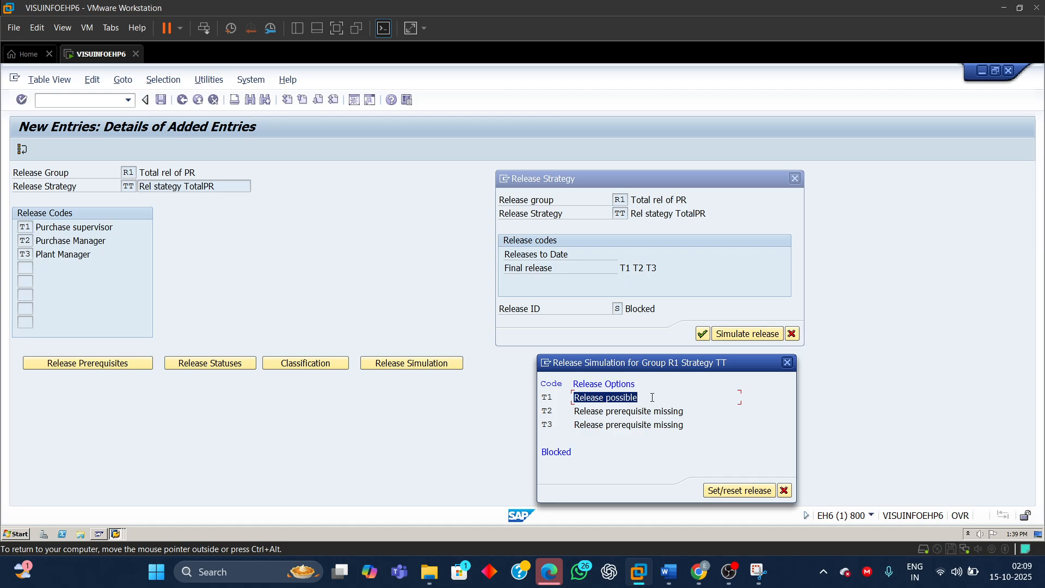
pyautogui.doubleClick(550, 398)
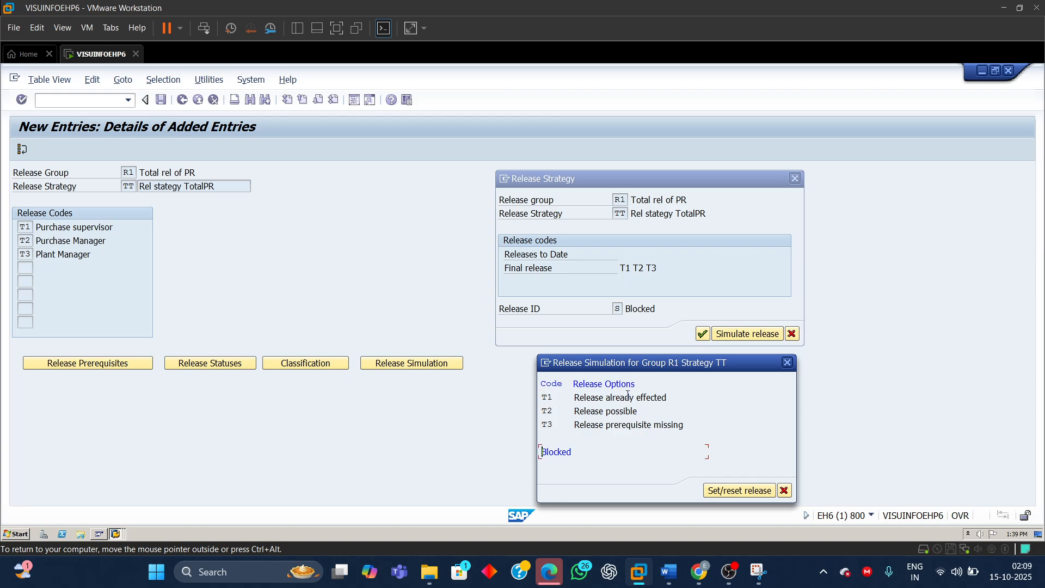
pyautogui.moveTo(573, 397); pyautogui.dragTo(710, 391)
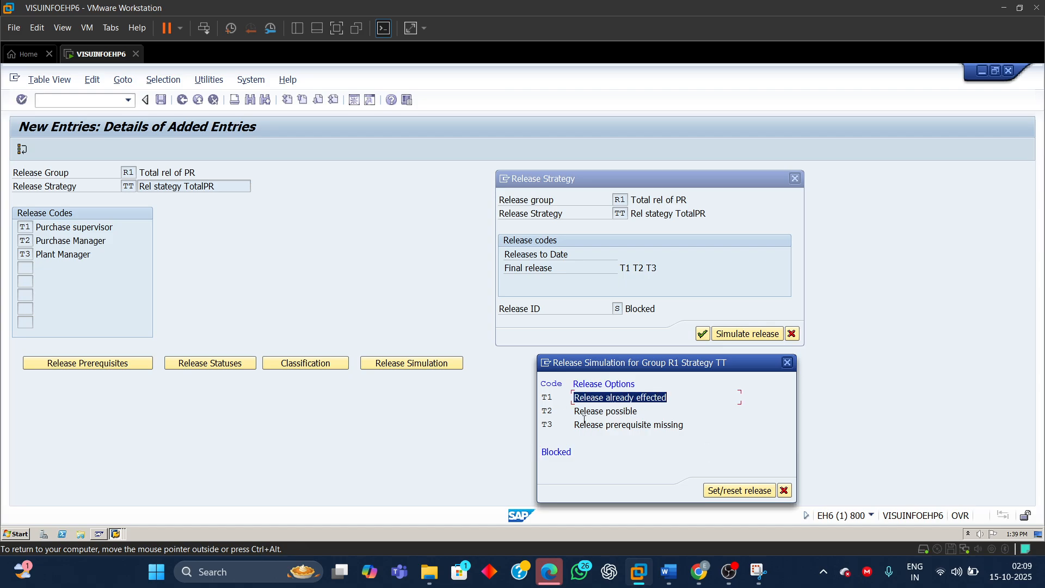
pyautogui.moveTo(573, 411); pyautogui.dragTo(641, 409)
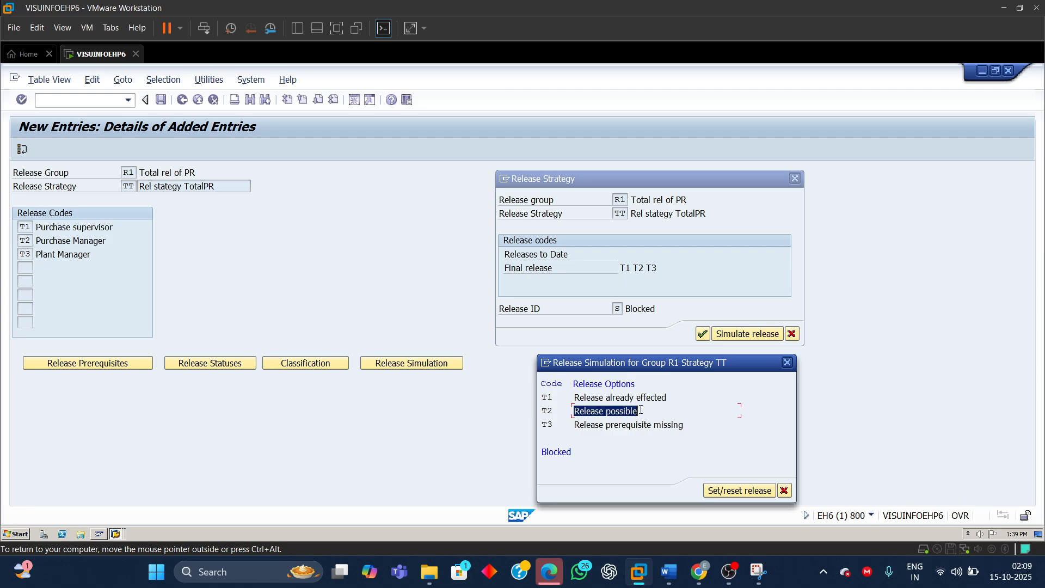
# - Simulate the release with code T2 and examine the release options of all three codes
pyautogui.click(549, 411)
pyautogui.doubleClick(549, 411)
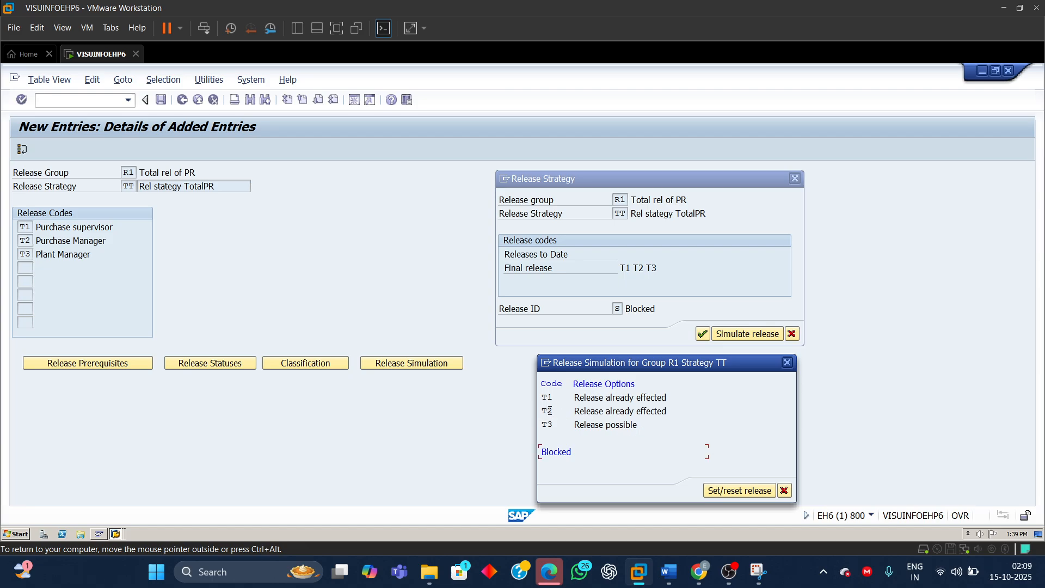
pyautogui.moveTo(573, 411); pyautogui.dragTo(695, 401)
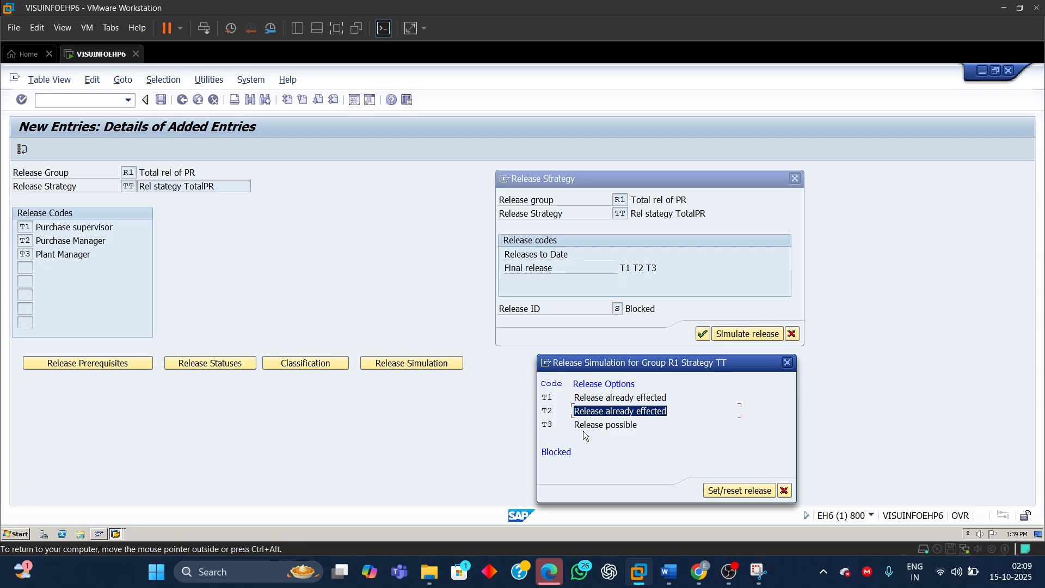
pyautogui.moveTo(539, 425); pyautogui.dragTo(652, 424)
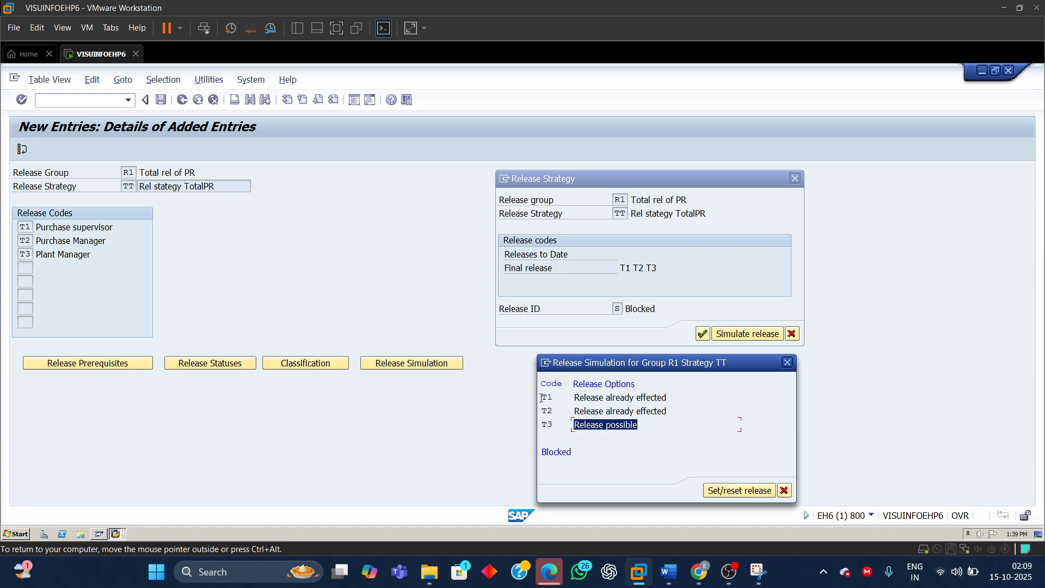
pyautogui.moveTo(541, 397); pyautogui.dragTo(573, 413)
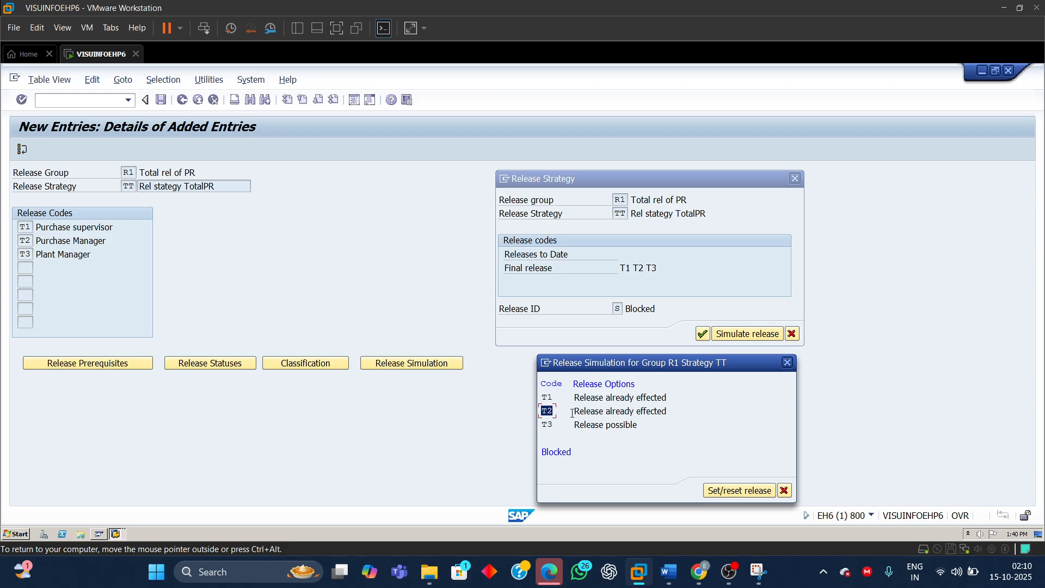
# - Simulate the final release with code T3, checking the overall release status before and after it
pyautogui.click(542, 451)
pyautogui.moveTo(542, 451); pyautogui.dragTo(591, 449)
pyautogui.doubleClick(546, 424)
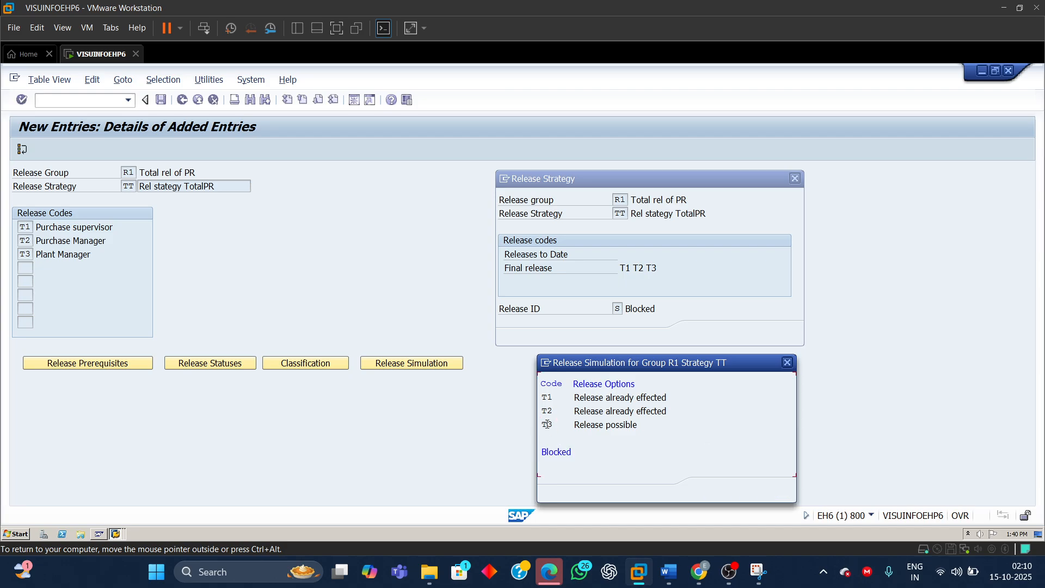
pyautogui.moveTo(543, 453); pyautogui.dragTo(657, 453)
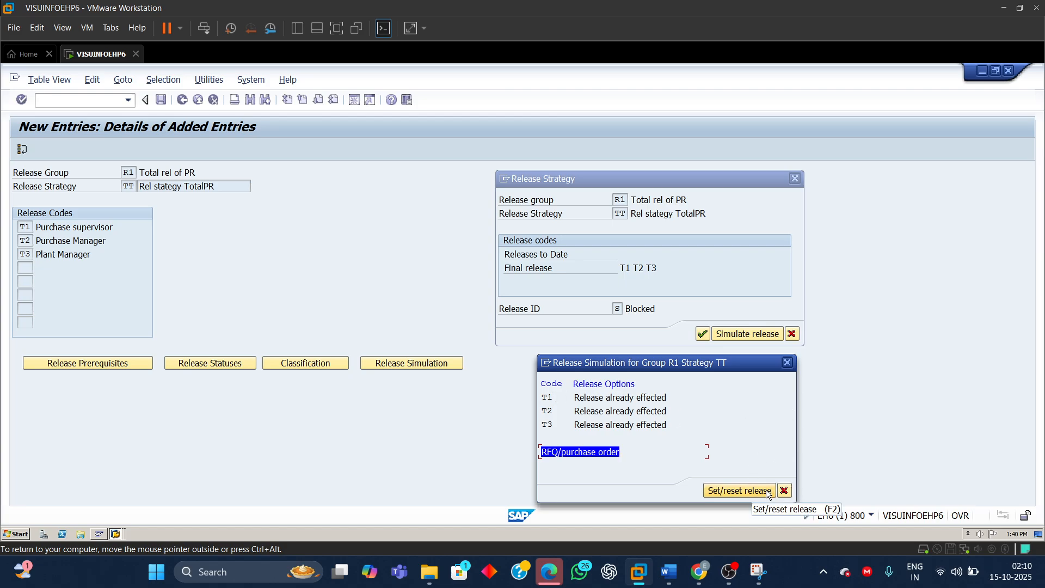
# - Restart the release simulation for strategy TT and place its dialog below the Release Strategy dialog
pyautogui.click(738, 490)
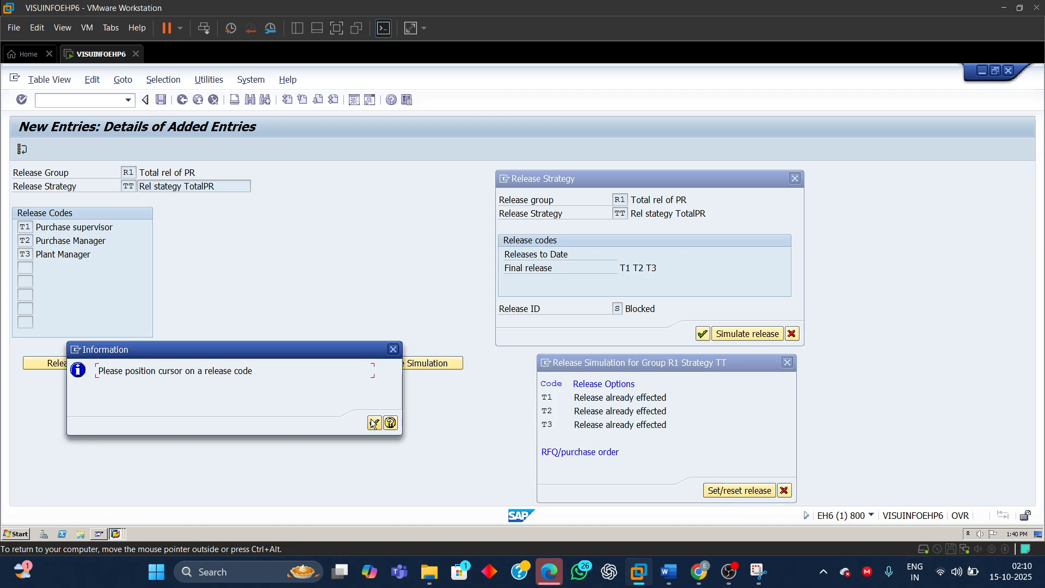
pyautogui.click(375, 423)
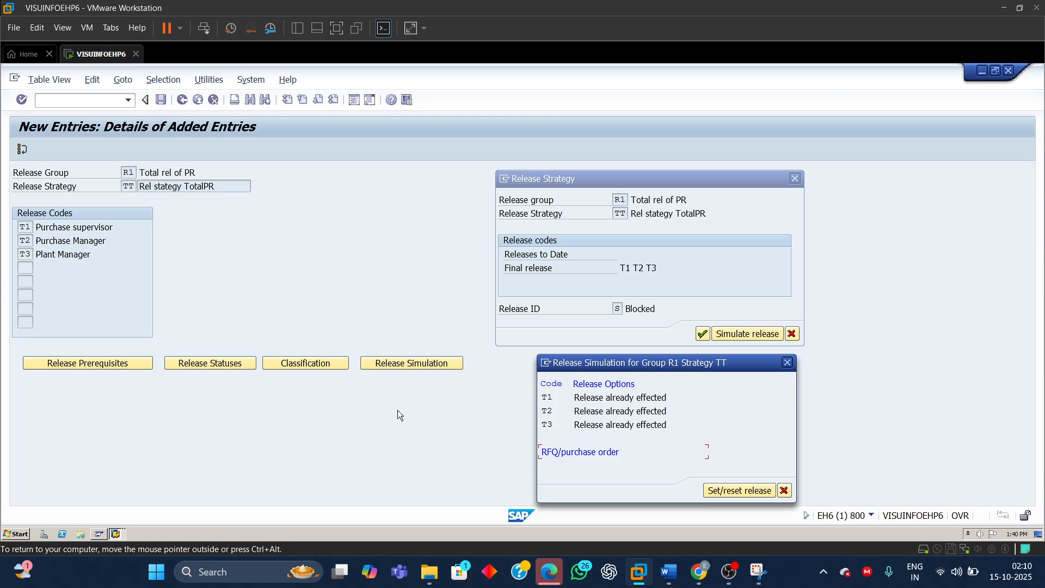
pyautogui.click(787, 363)
pyautogui.click(739, 332)
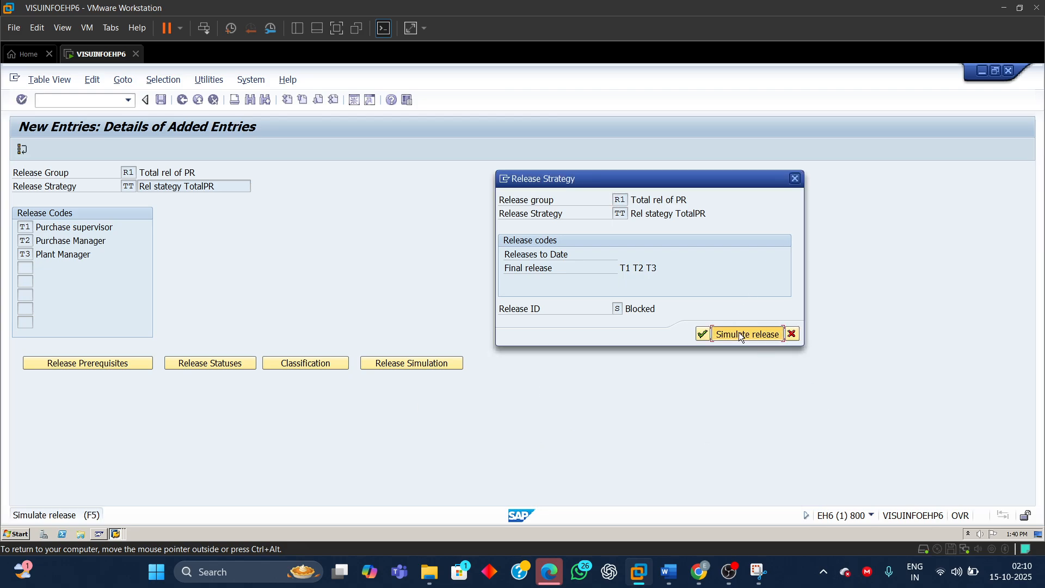
pyautogui.moveTo(189, 232); pyautogui.dragTo(666, 365)
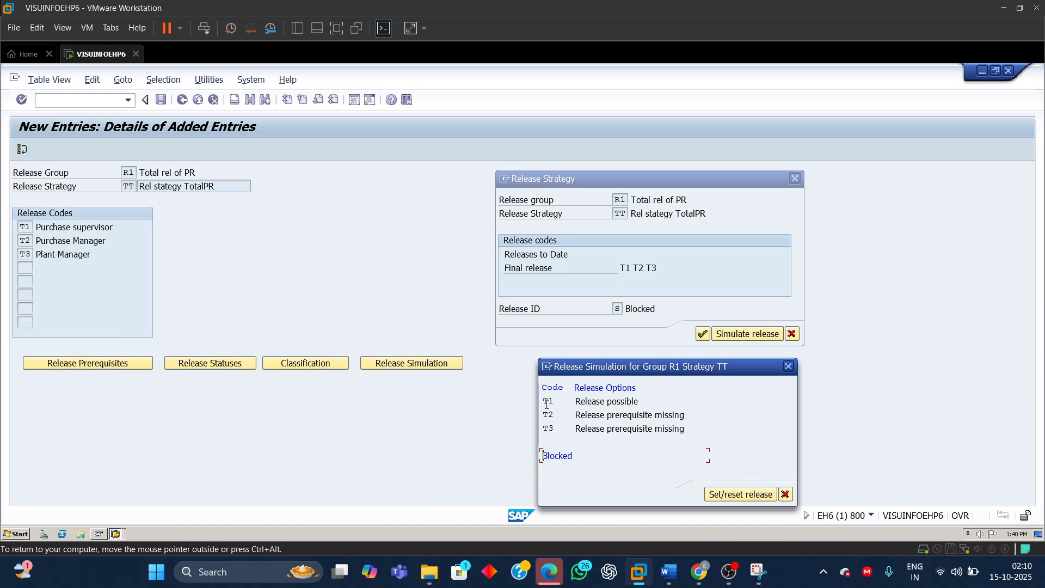
# - Simulate the release with code T1 again and check the resulting release option of T2
pyautogui.moveTo(543, 401); pyautogui.dragTo(563, 400)
pyautogui.moveTo(627, 401); pyautogui.dragTo(549, 404)
pyautogui.doubleClick(550, 403)
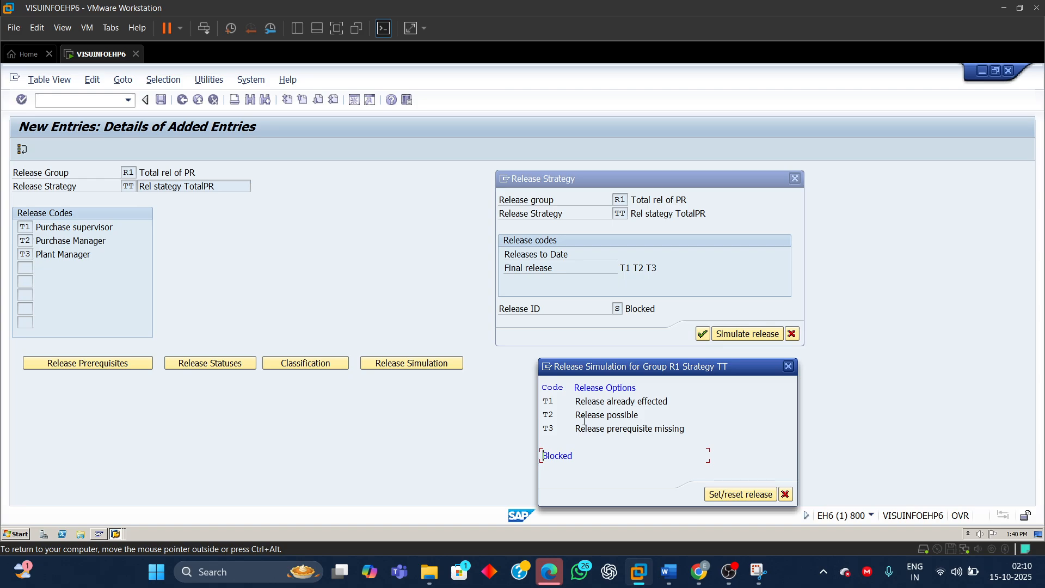
pyautogui.moveTo(575, 416); pyautogui.dragTo(673, 414)
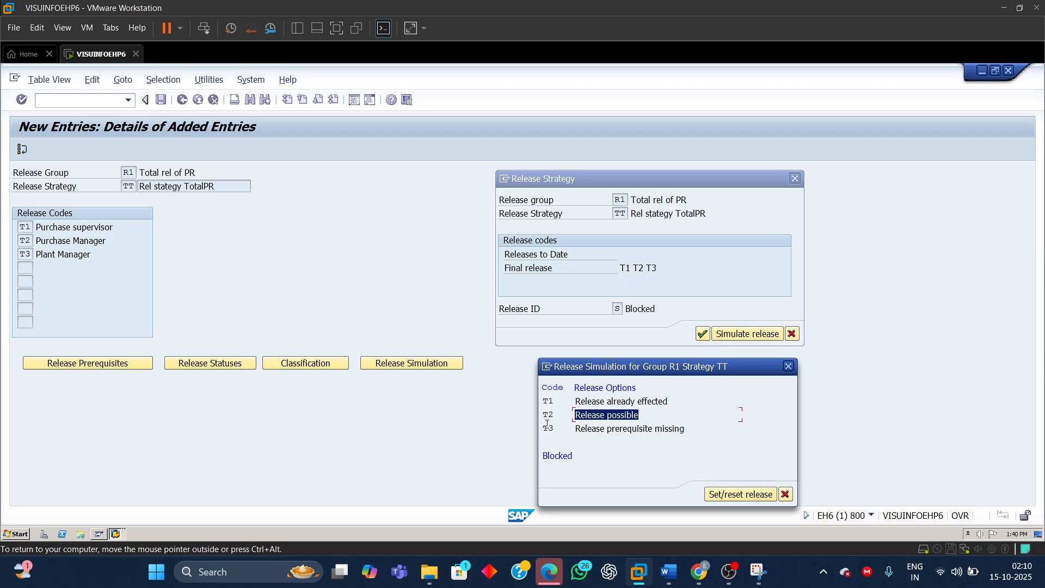
pyautogui.doubleClick(548, 401)
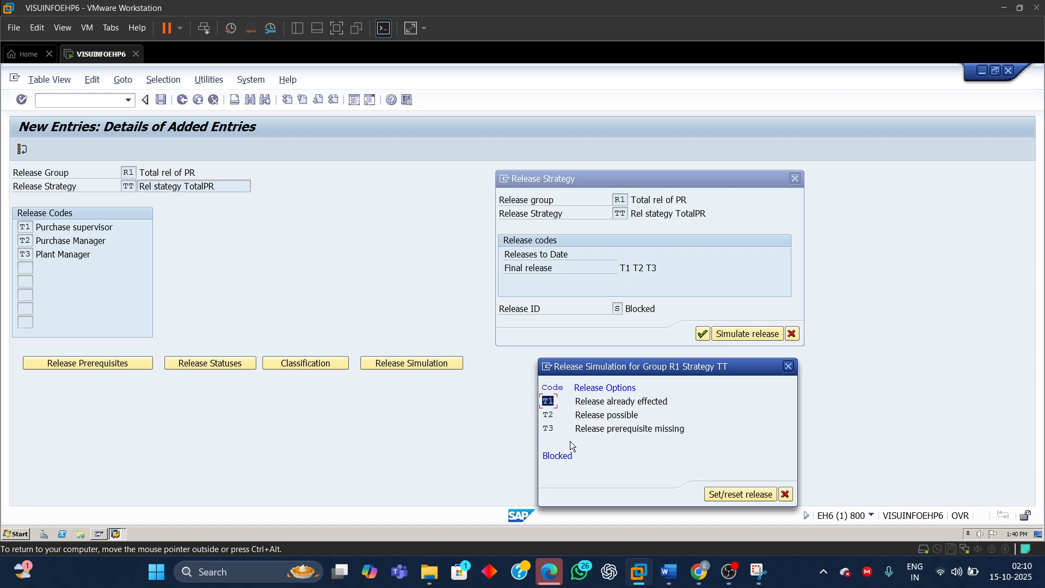
pyautogui.doubleClick(545, 454)
# - Simulate the release with code T2 again, checking its release option and the overall release status
pyautogui.doubleClick(547, 416)
pyautogui.moveTo(578, 412); pyautogui.dragTo(725, 410)
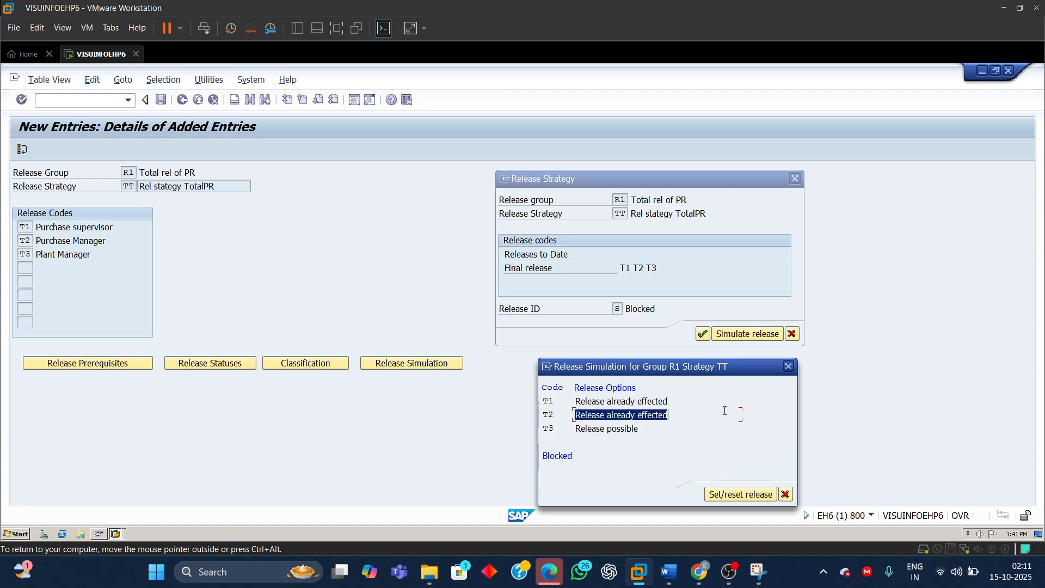
pyautogui.moveTo(541, 456); pyautogui.dragTo(587, 456)
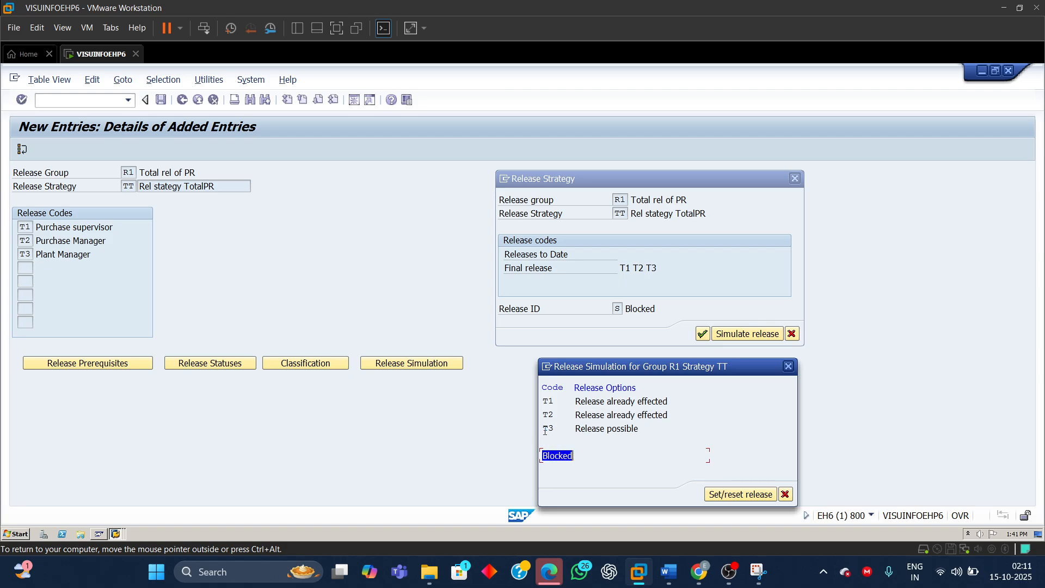
# - Check the release option of T3, simulate its release again and examine the overall release status
pyautogui.moveTo(575, 429); pyautogui.dragTo(740, 430)
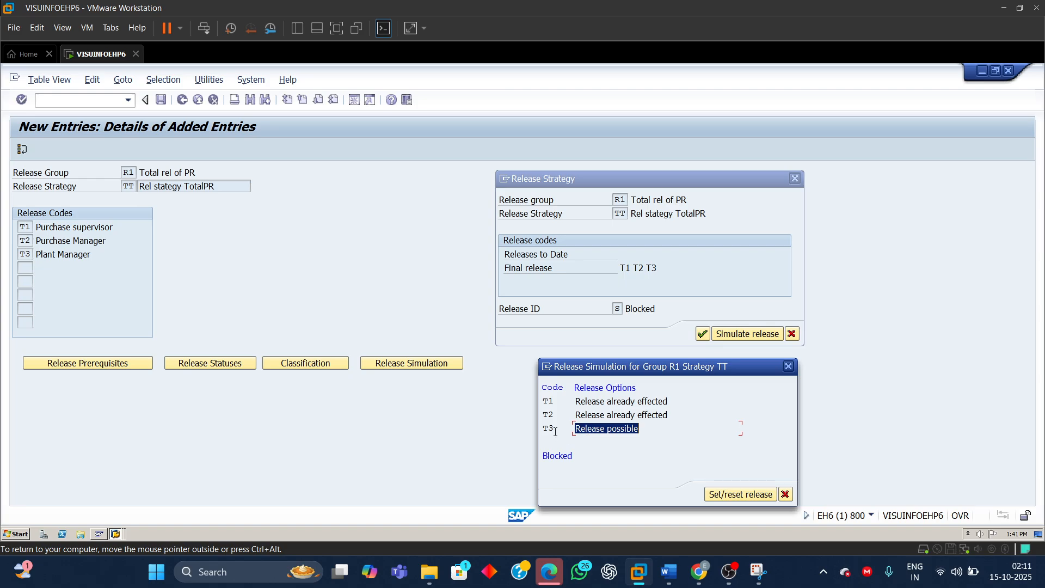
pyautogui.doubleClick(606, 429)
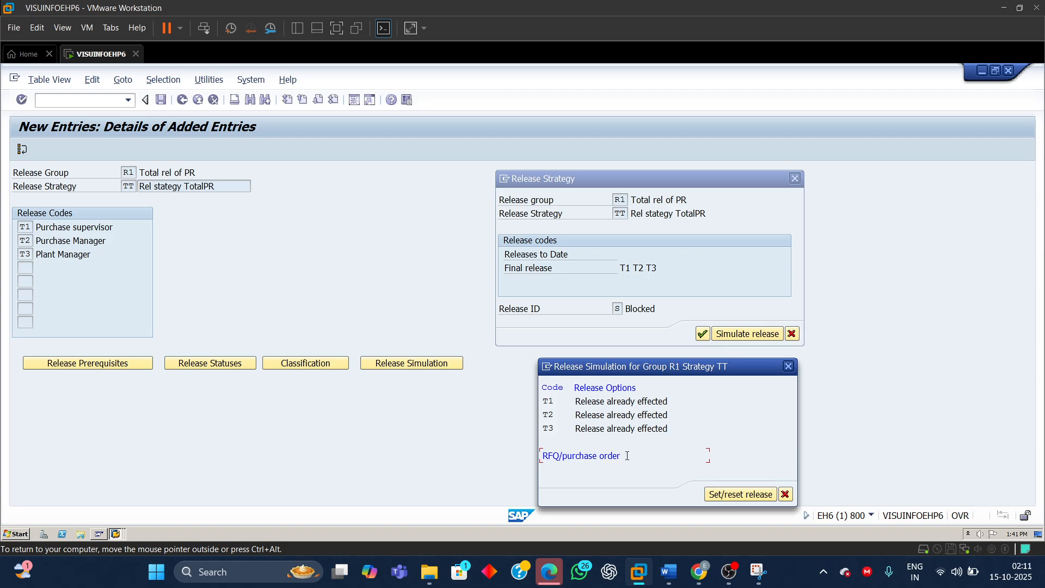
pyautogui.moveTo(627, 456); pyautogui.dragTo(536, 458)
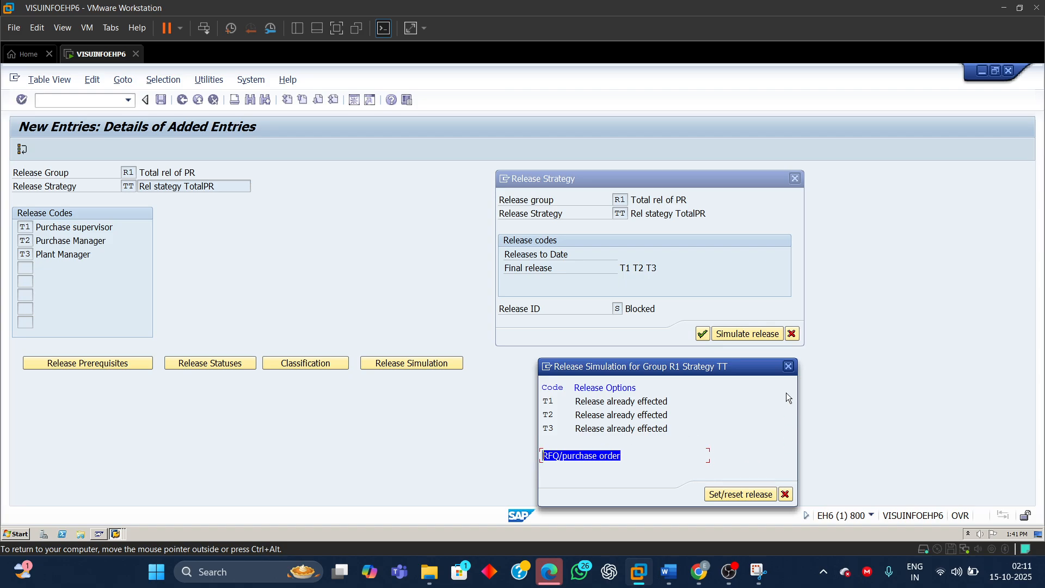
# - Close the release simulation, leave strategy TT and the activity list, and return to the IMG structure
pyautogui.click(789, 366)
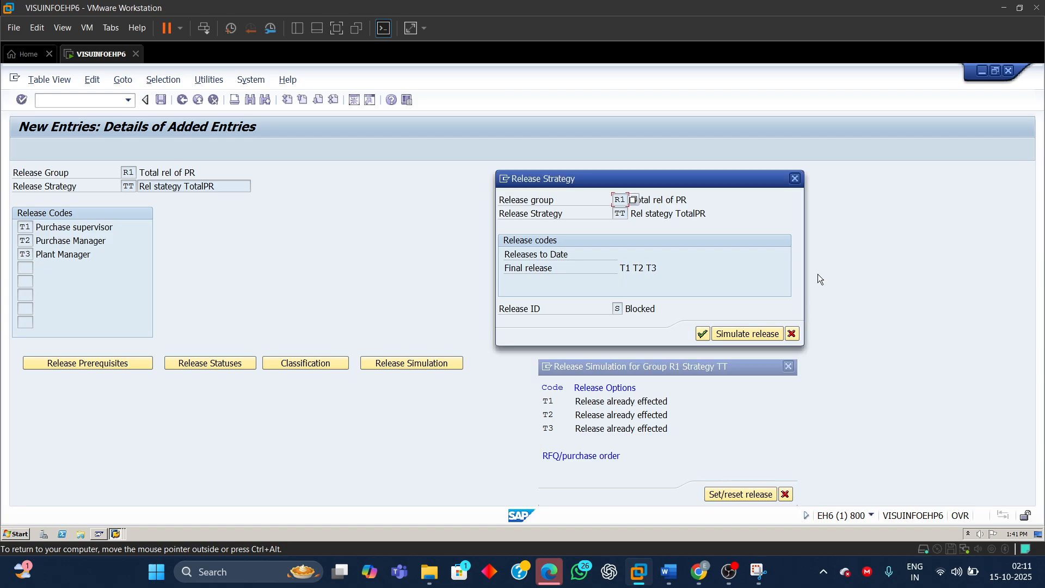
pyautogui.click(796, 179)
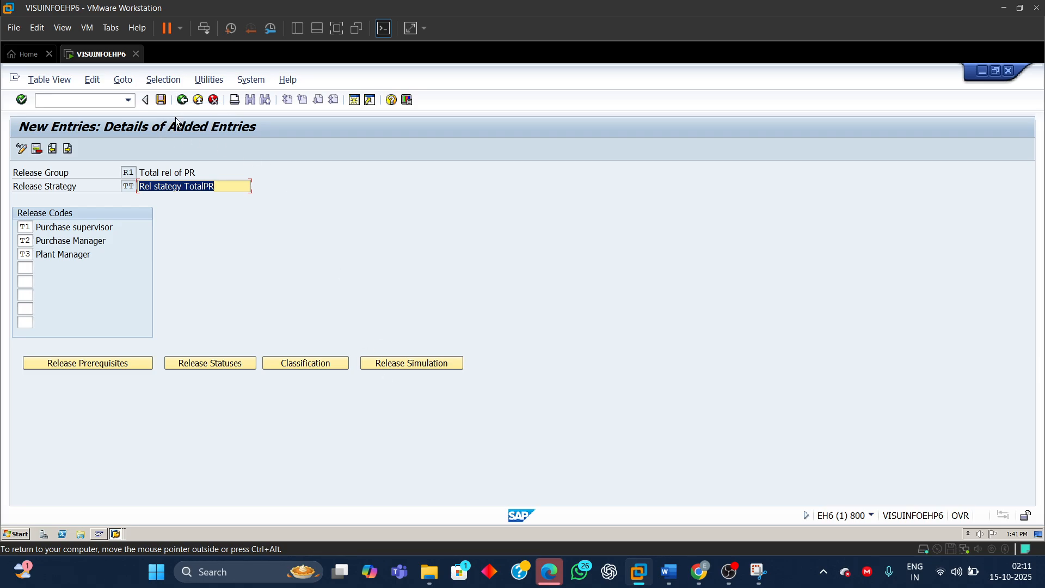
pyautogui.click(184, 101)
pyautogui.click(184, 102)
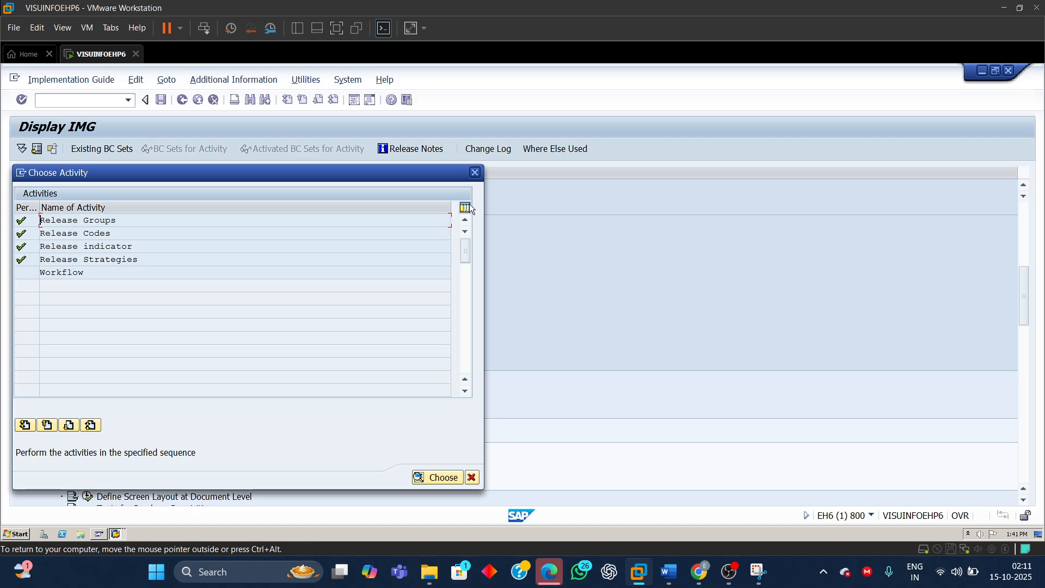
pyautogui.click(475, 173)
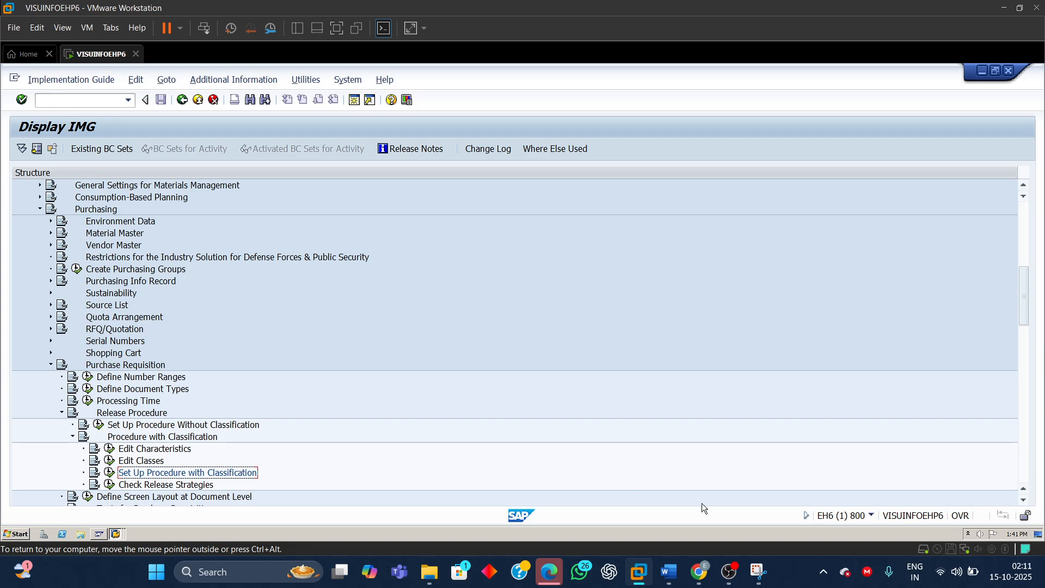
# - Switch to the Word document and find the section on testing the release strategy for overall release of purchase requisition
pyautogui.moveTo(668, 571)
pyautogui.click(688, 513)
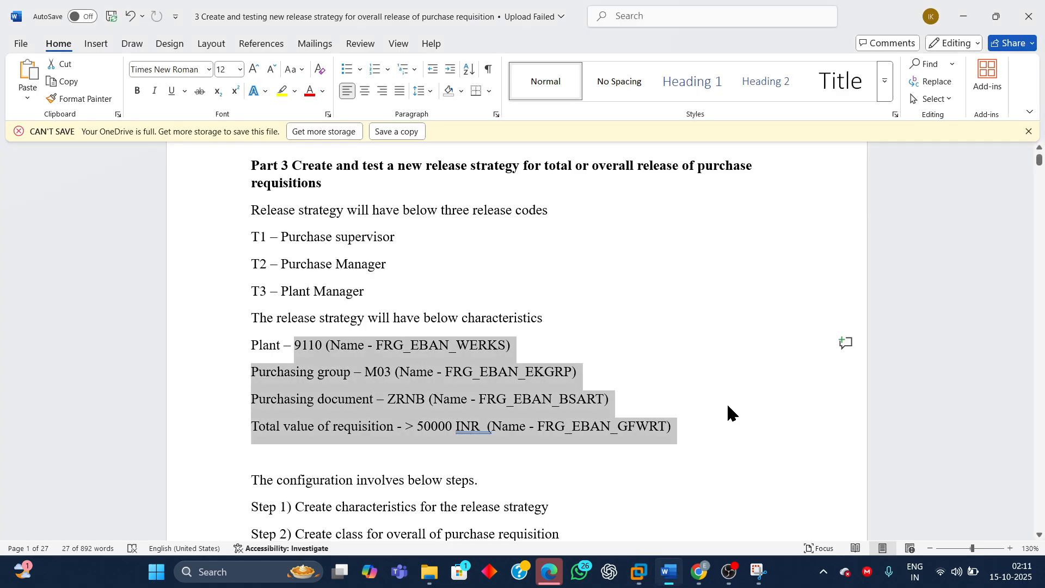
pyautogui.scroll(-5, 745, 422)
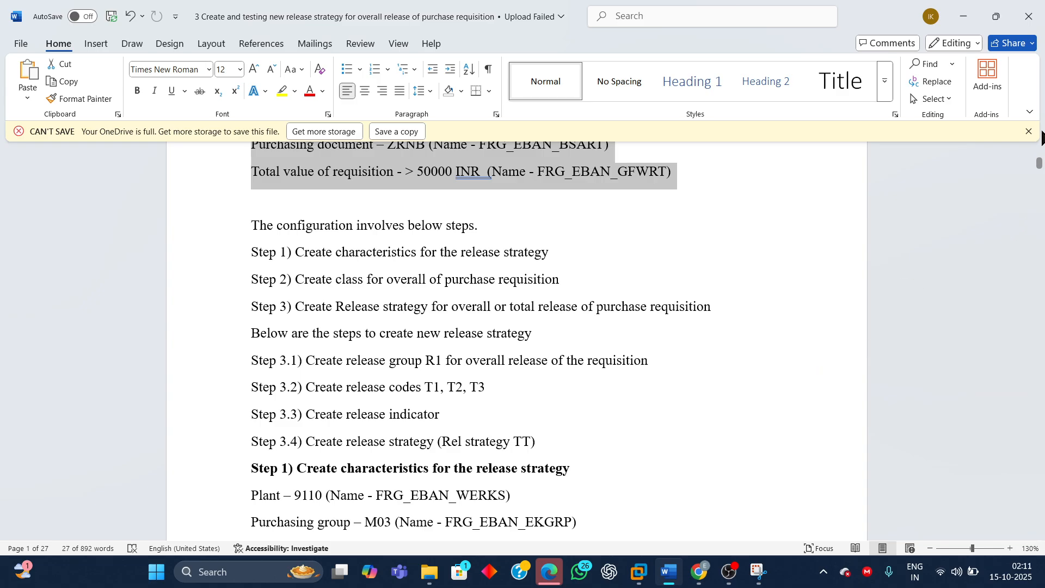
pyautogui.moveTo(1041, 162); pyautogui.dragTo(1040, 429)
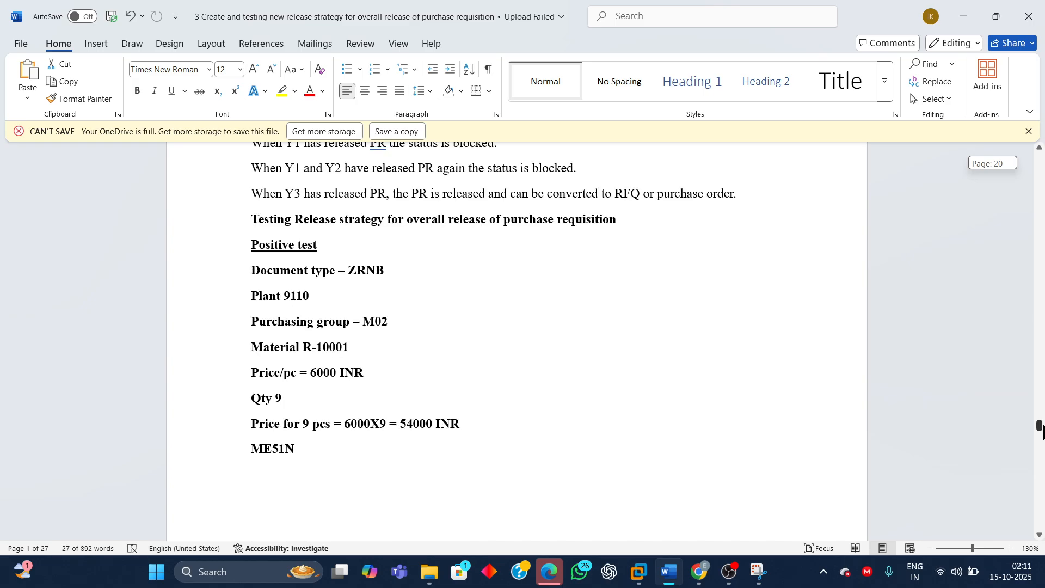
pyautogui.scroll(3, 834, 398)
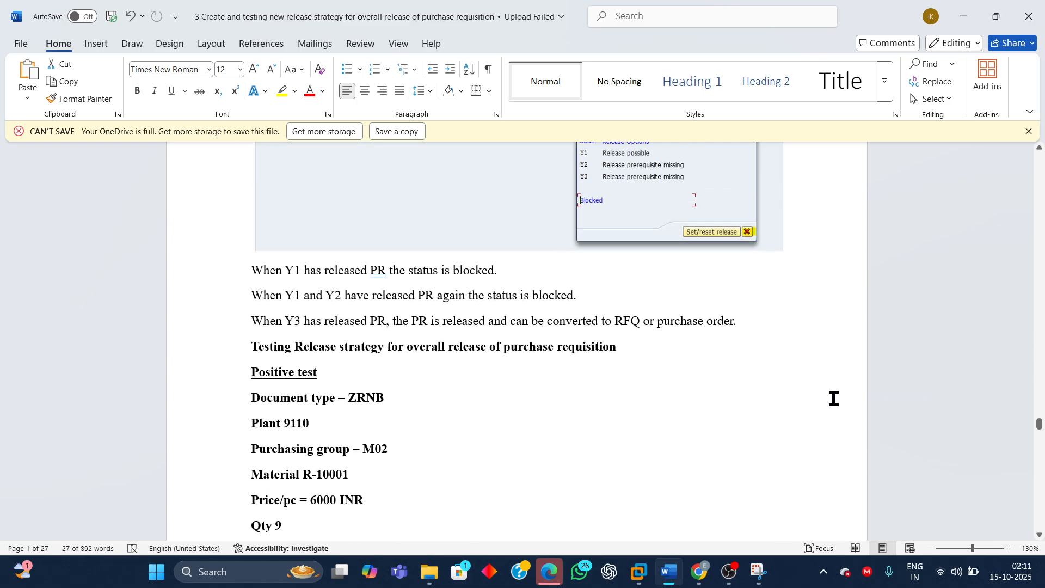
pyautogui.scroll(-3, 762, 395)
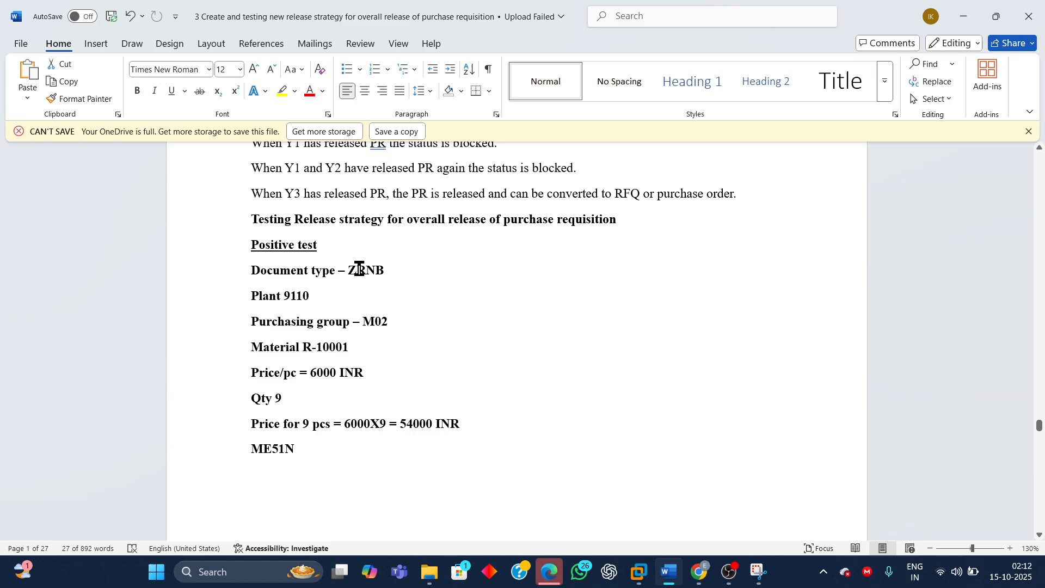
# - Review the positive test data for document type, plant, purchasing group, material, unit price, quantity and total price
pyautogui.moveTo(348, 269); pyautogui.dragTo(434, 266)
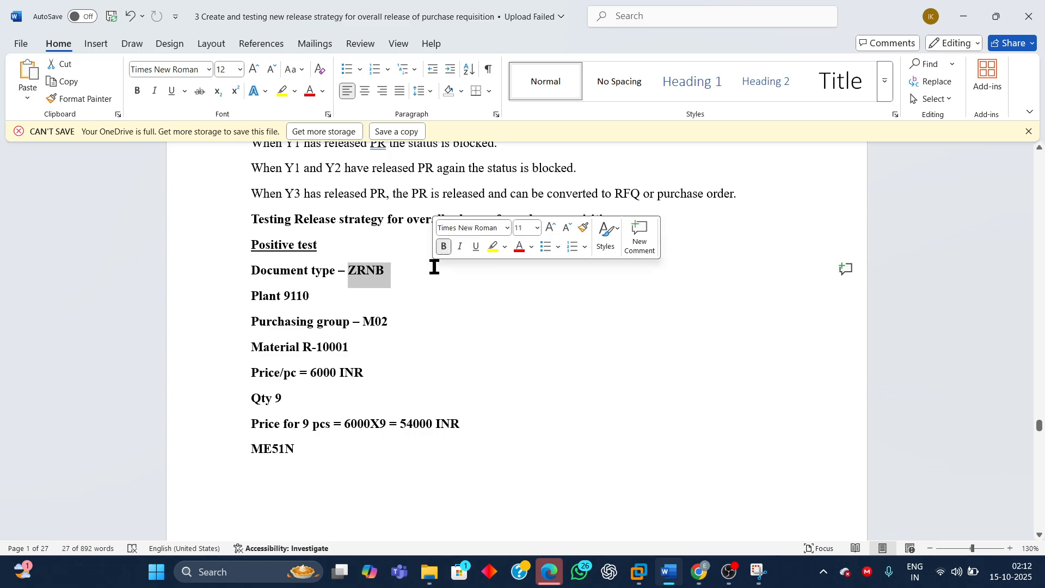
pyautogui.moveTo(252, 299); pyautogui.dragTo(430, 347)
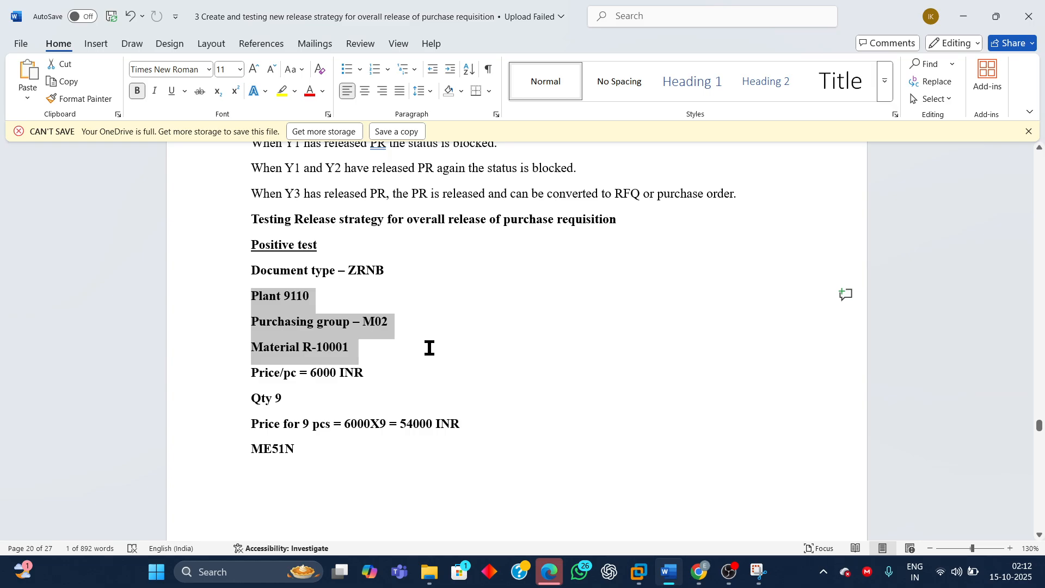
pyautogui.moveTo(429, 347); pyautogui.dragTo(429, 348)
pyautogui.moveTo(311, 373); pyautogui.dragTo(399, 368)
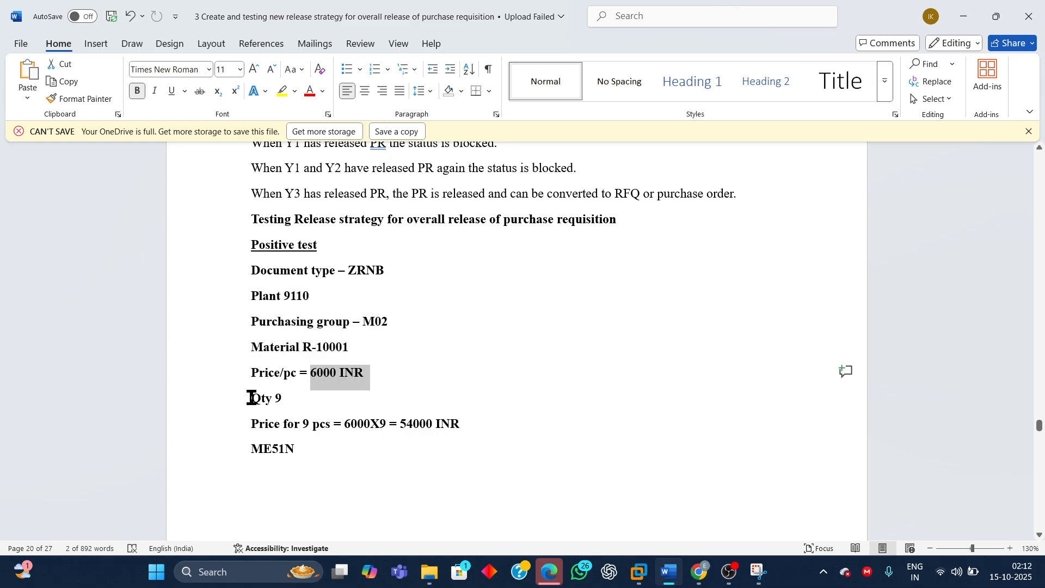
pyautogui.moveTo(252, 398); pyautogui.dragTo(320, 393)
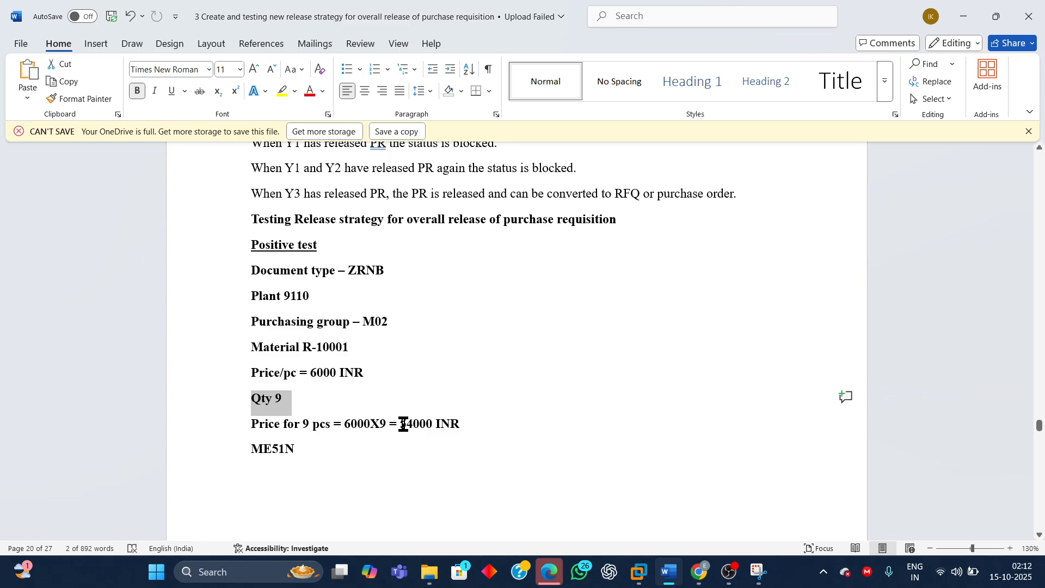
pyautogui.moveTo(403, 423); pyautogui.dragTo(490, 431)
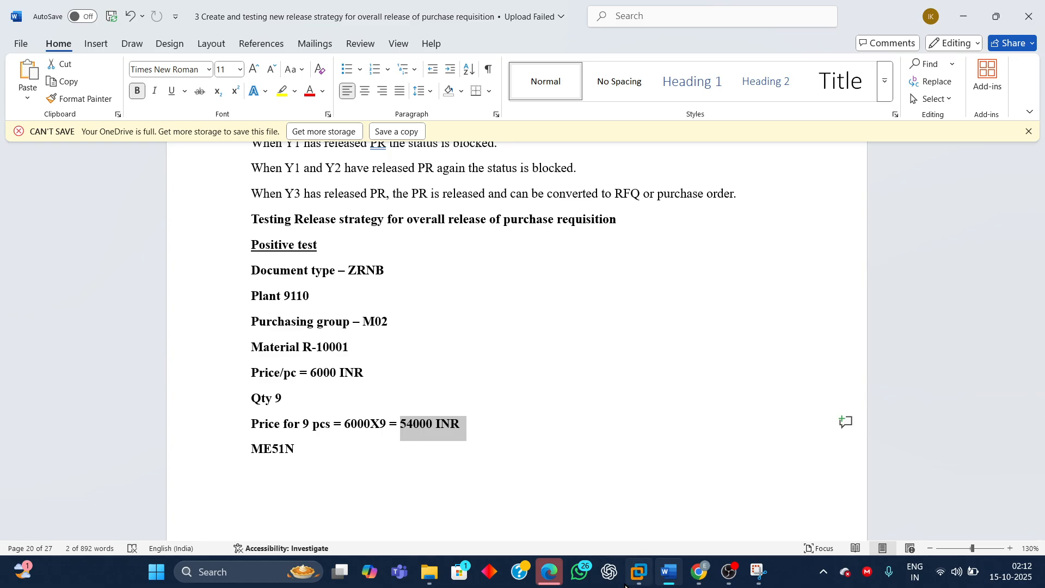
# - Switch back to SAP and open the details of release strategy TT of group R1 from the classification procedure's Release Strategies activity
pyautogui.moveTo(637, 581)
pyautogui.click(711, 472)
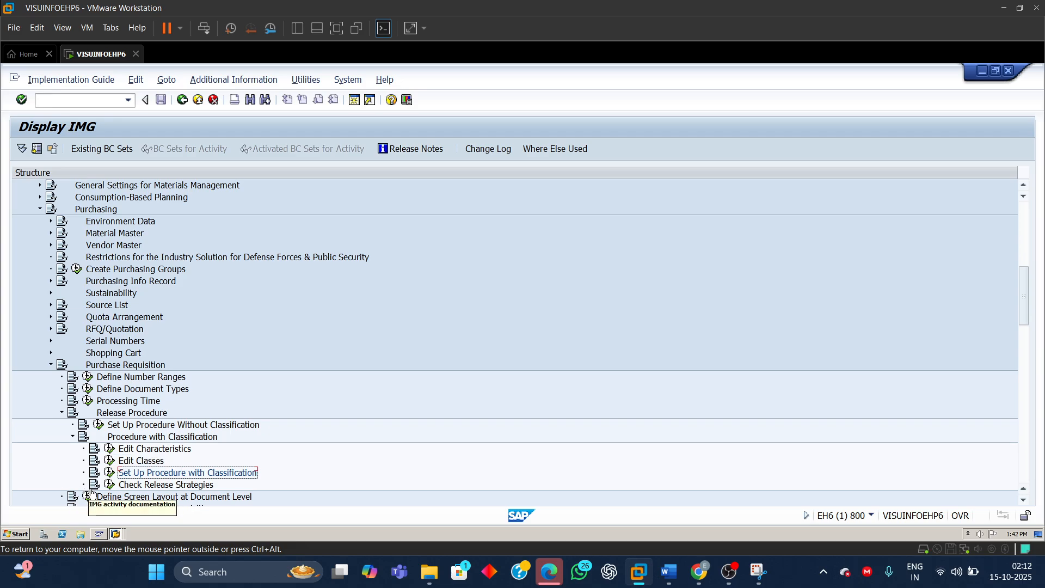
pyautogui.click(108, 472)
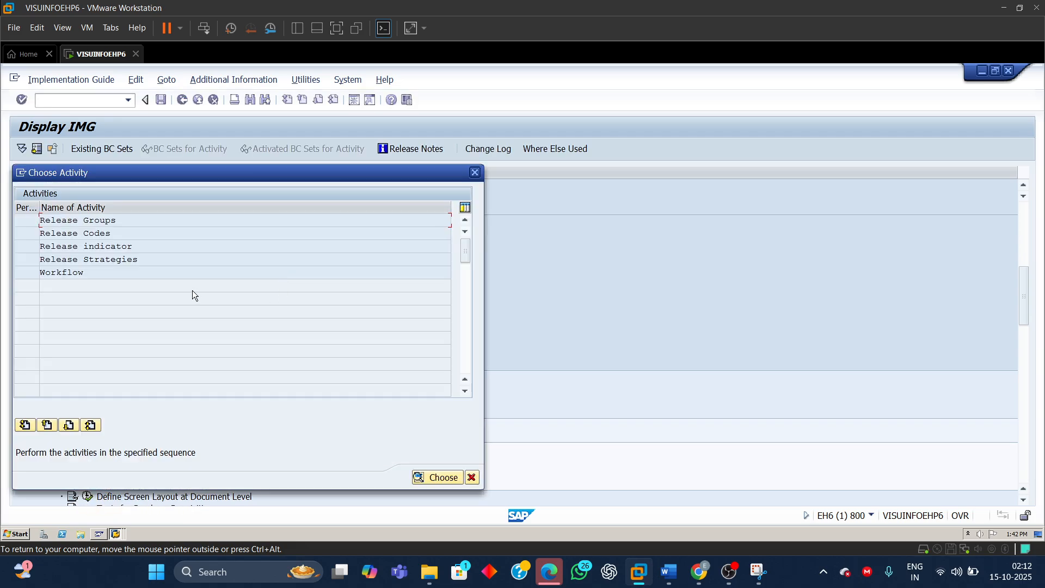
pyautogui.doubleClick(101, 259)
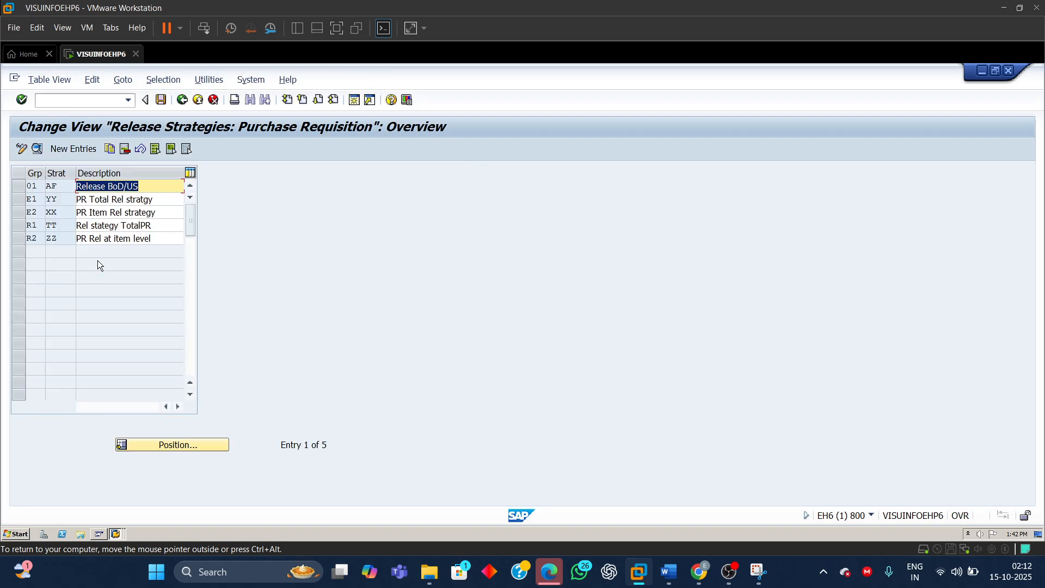
pyautogui.click(22, 224)
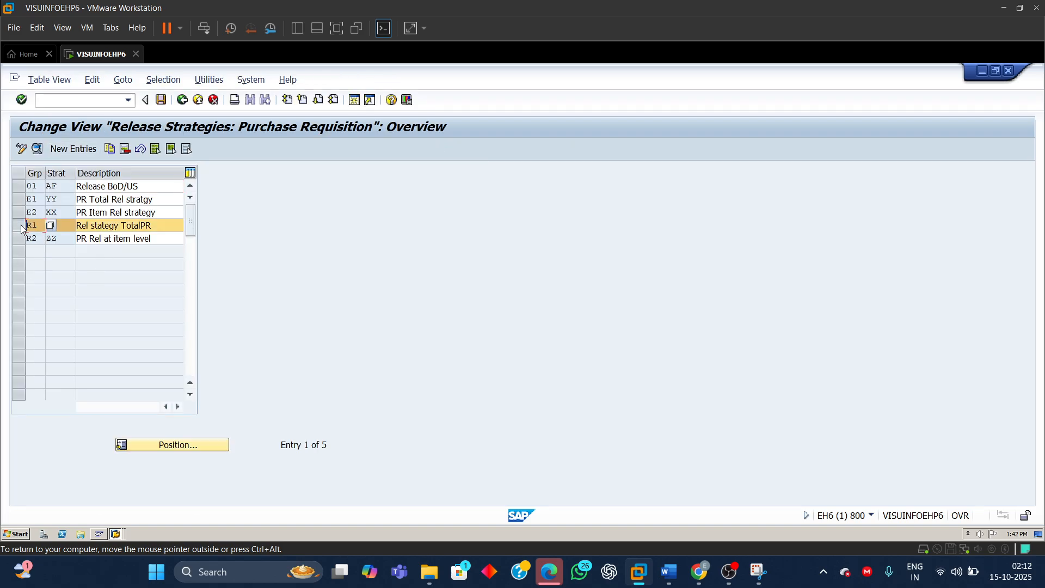
pyautogui.click(37, 148)
# - Examine the classification values of strategy TT, especially the total requisition value, and return to the strategy details
pyautogui.click(325, 362)
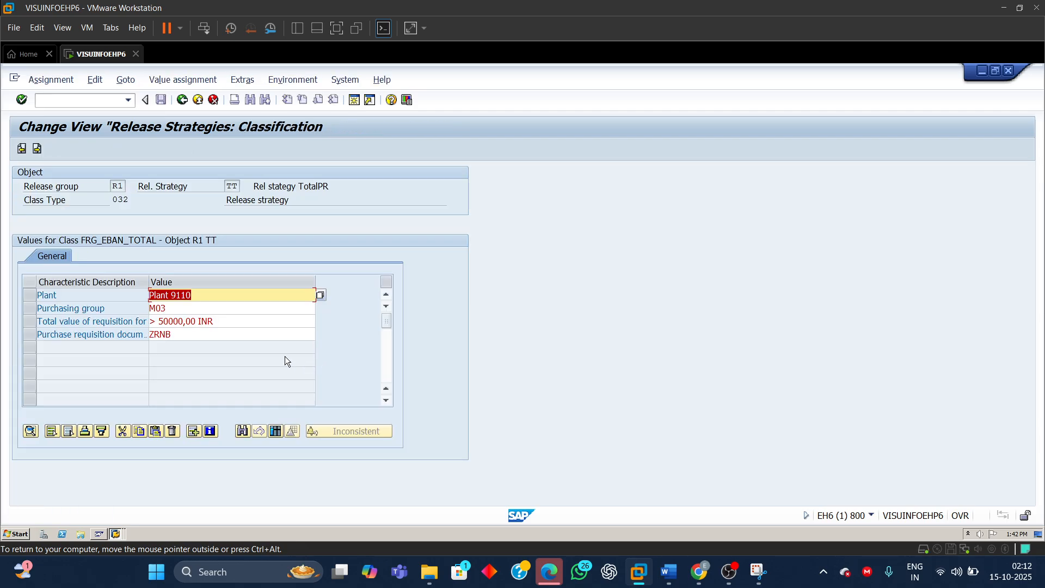
pyautogui.click(224, 323)
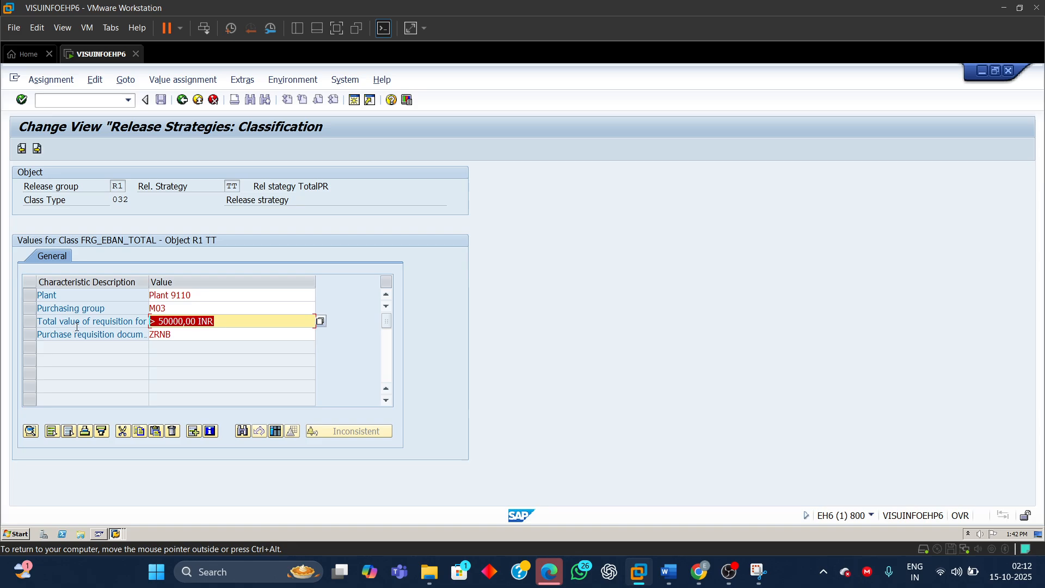
pyautogui.click(182, 100)
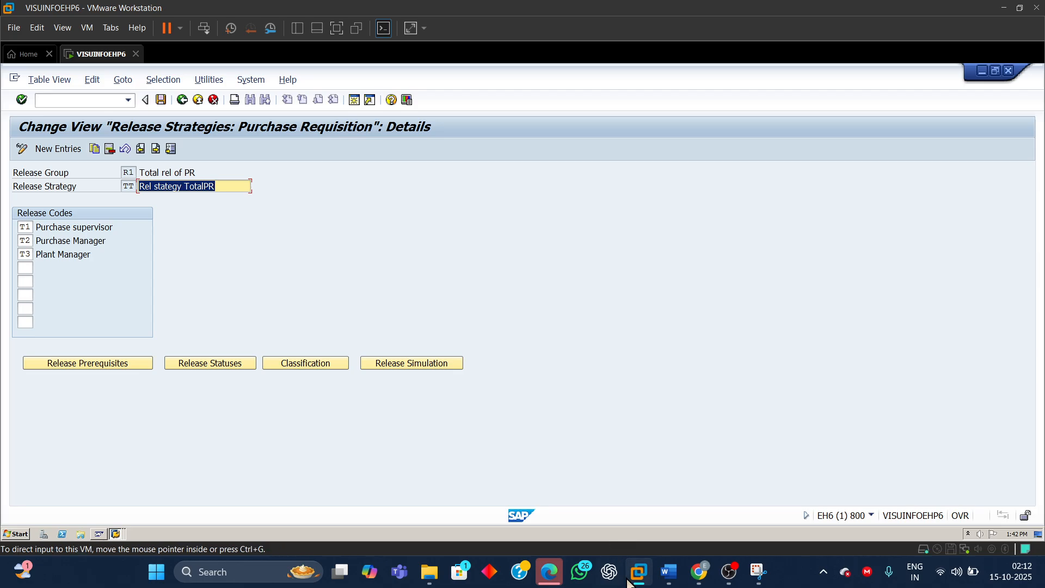
# - Open a new SAP session and start transaction ME51N to create a purchase requisition
pyautogui.click(356, 105)
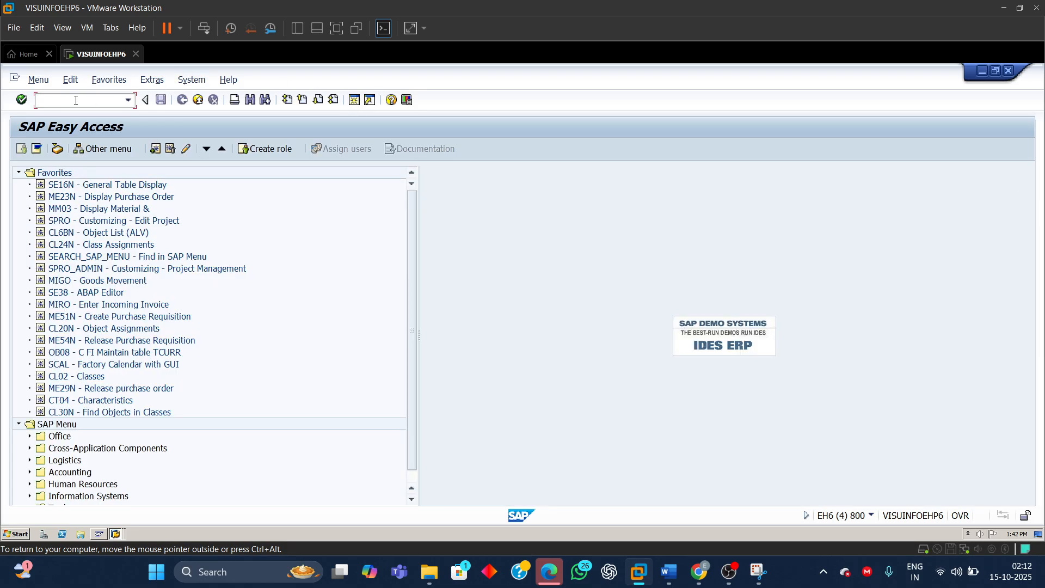
pyautogui.write('ME51N')
pyautogui.press('Return')
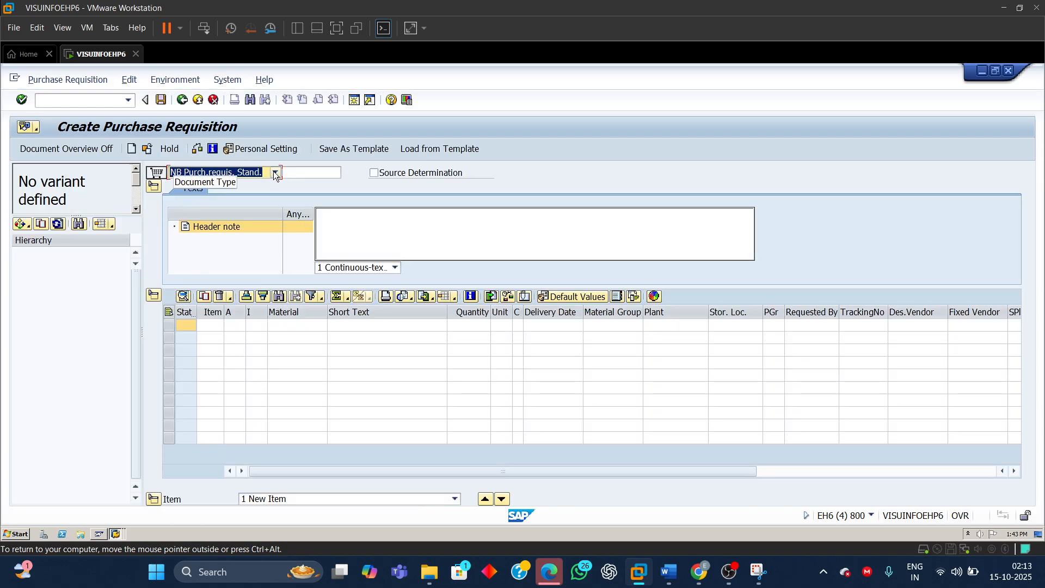
# - Set the requisition's document type to ZRNB and enter material R-10001 for the first item
pyautogui.click(275, 173)
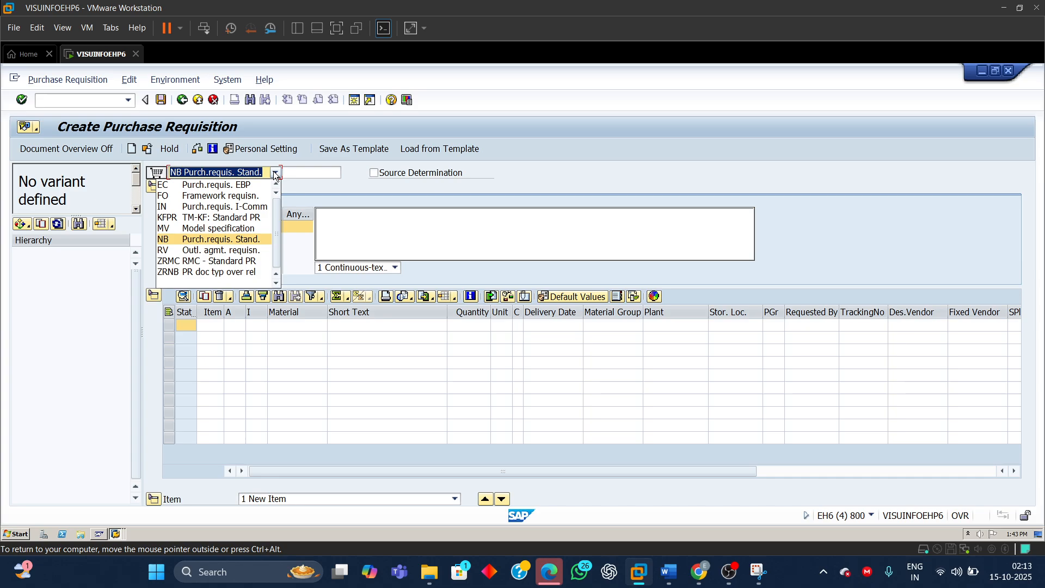
pyautogui.click(186, 274)
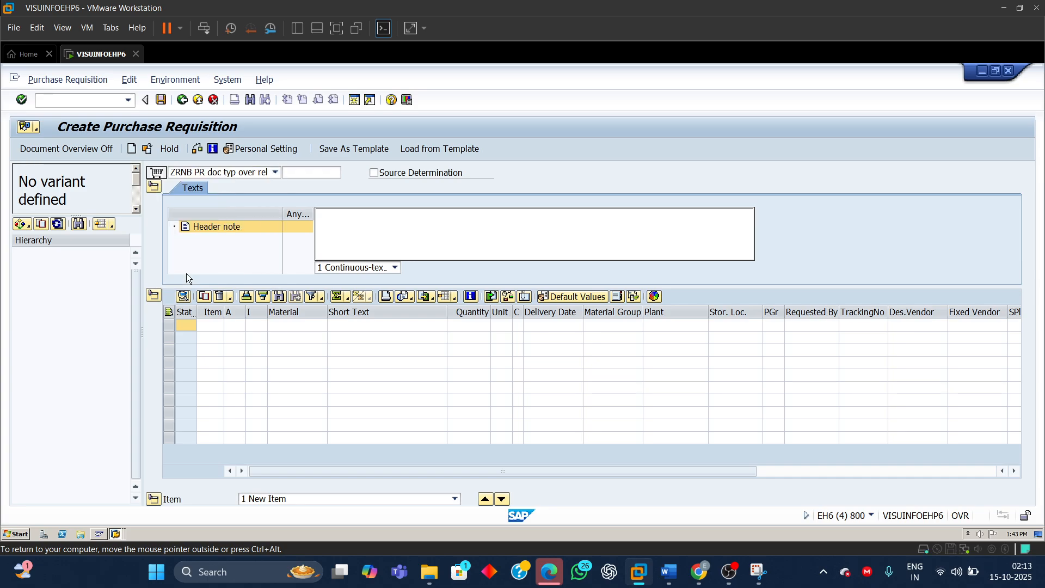
pyautogui.click(286, 330)
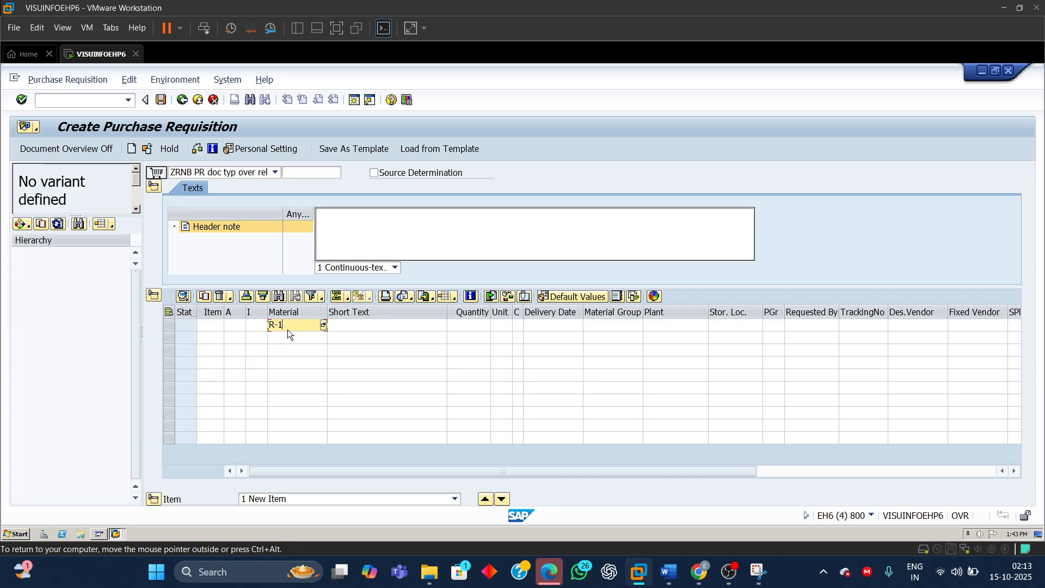
pyautogui.write('R-10001')
# - Consult the test data in the Word document and set the quantity of item R-10001 to 9
pyautogui.click(476, 325)
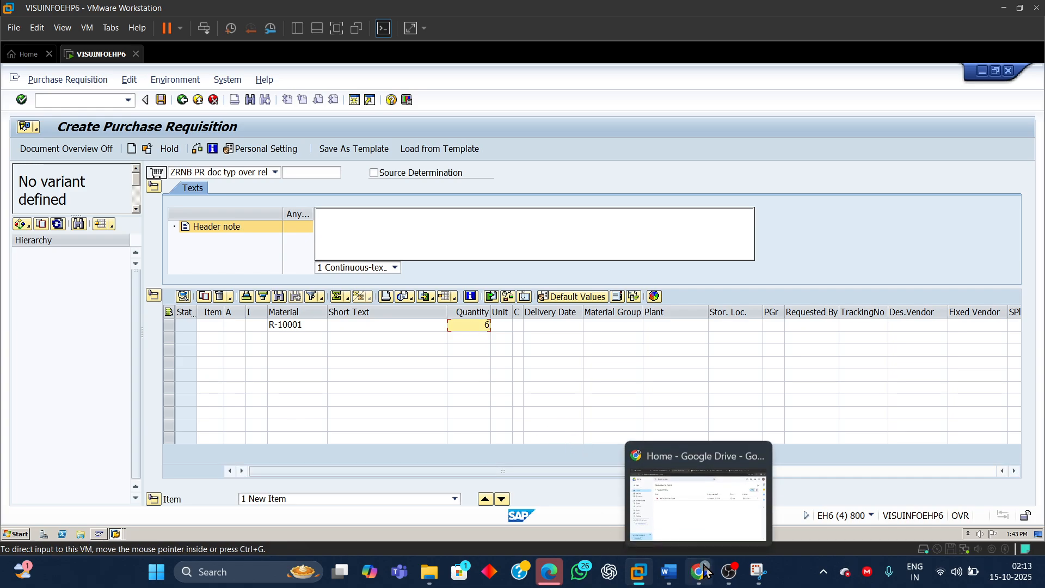
pyautogui.moveTo(683, 579)
pyautogui.click(682, 533)
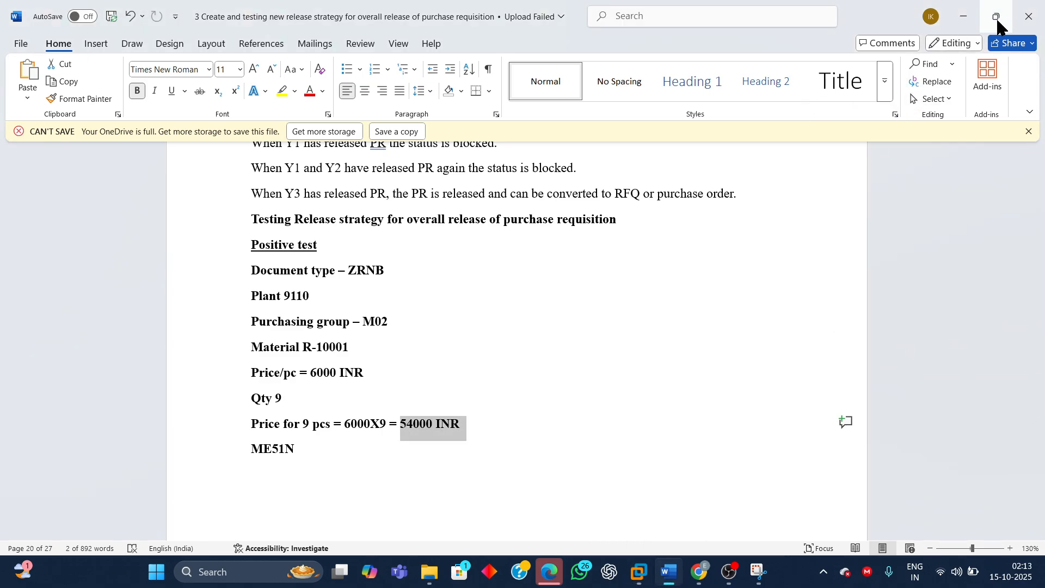
pyautogui.click(964, 20)
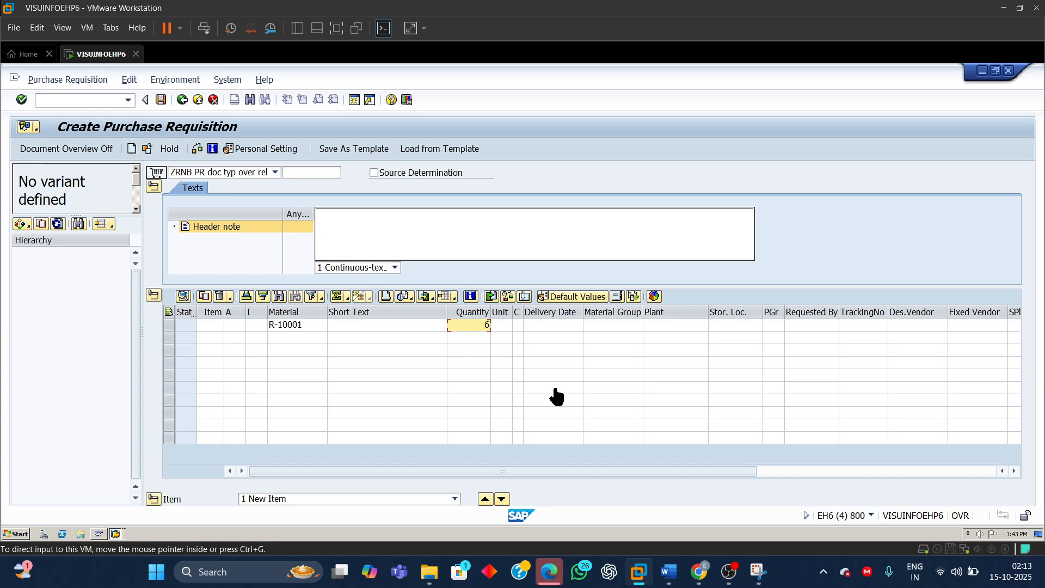
pyautogui.click(477, 325)
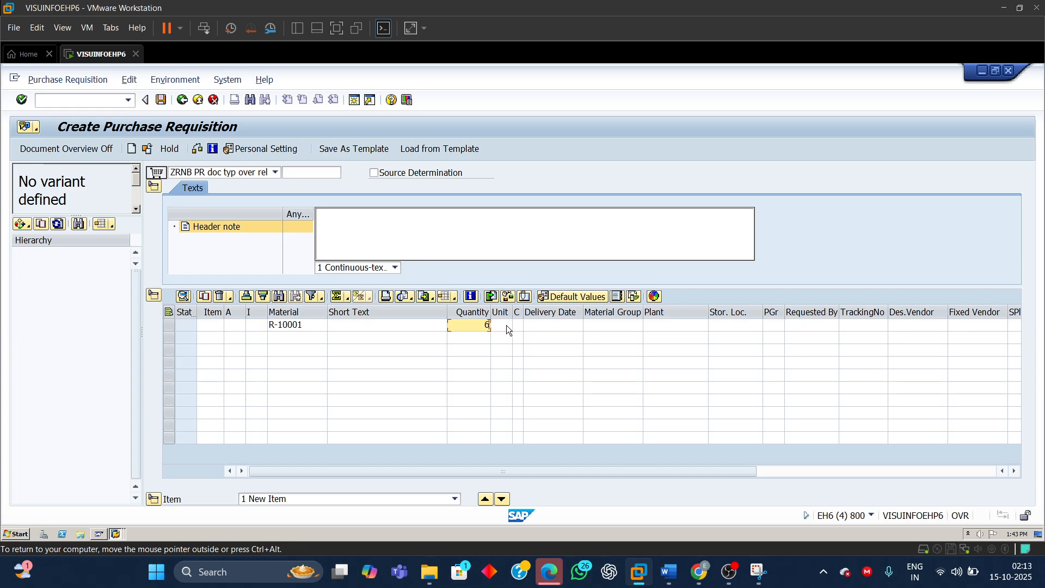
pyautogui.moveTo(483, 324); pyautogui.dragTo(504, 327)
pyautogui.write('9')
# - Assign plant 9110 and purchasing group M03 to the item and confirm the entries
pyautogui.click(665, 324)
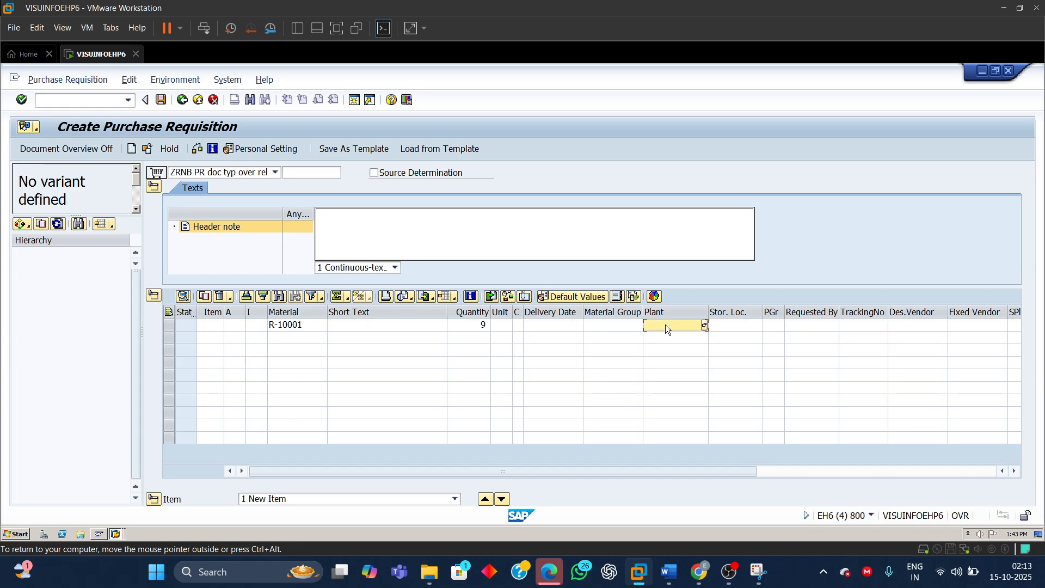
pyautogui.write('9110')
pyautogui.click(771, 326)
pyautogui.write('M')
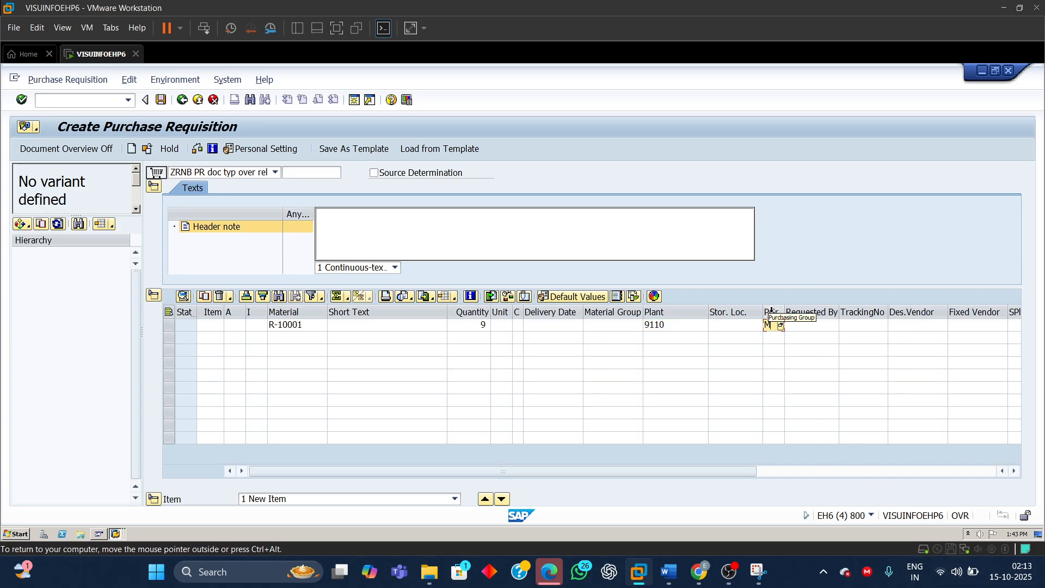
pyautogui.moveTo(784, 314); pyautogui.dragTo(802, 314)
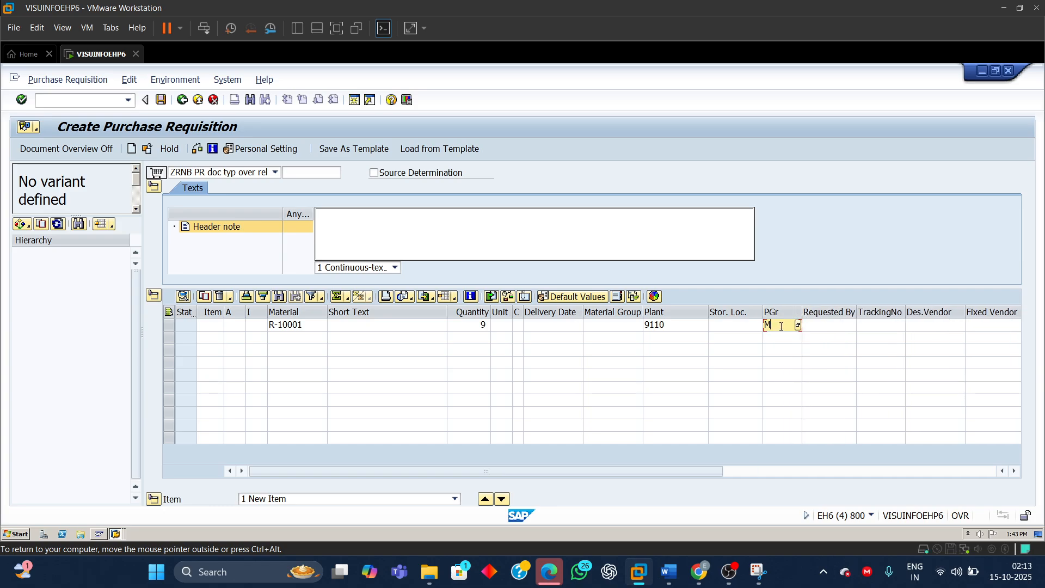
pyautogui.write('03')
pyautogui.press('Return')
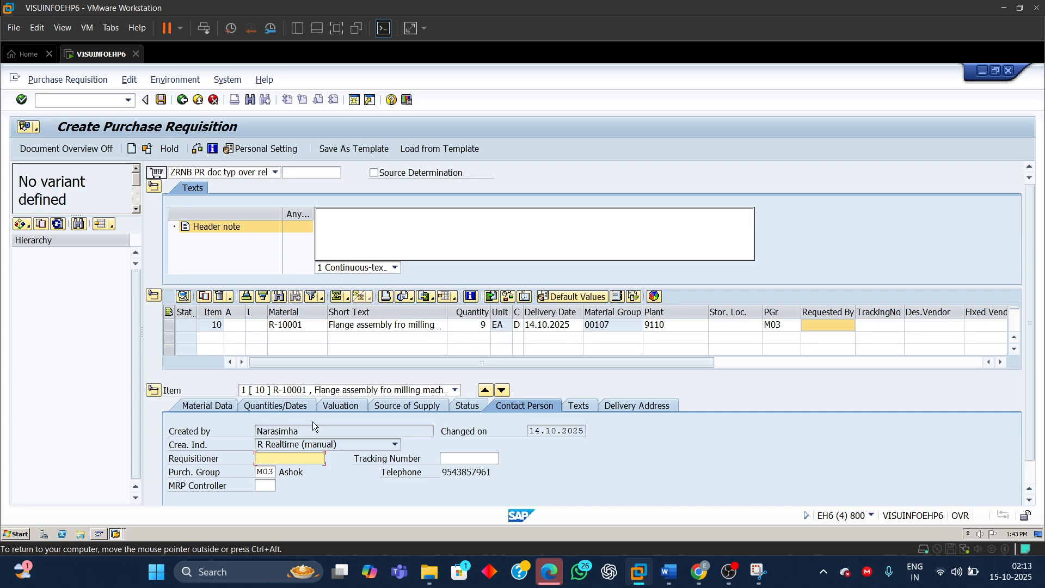
# - Review the item's valuation and check the requisition, examining its release strategy and release codes T1 to T3
pyautogui.click(351, 407)
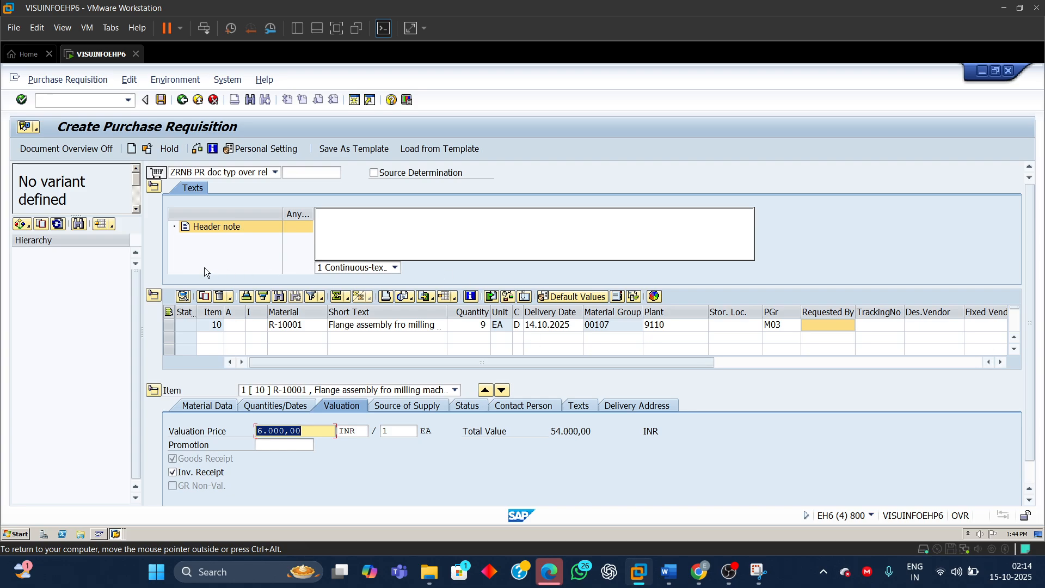
pyautogui.click(199, 149)
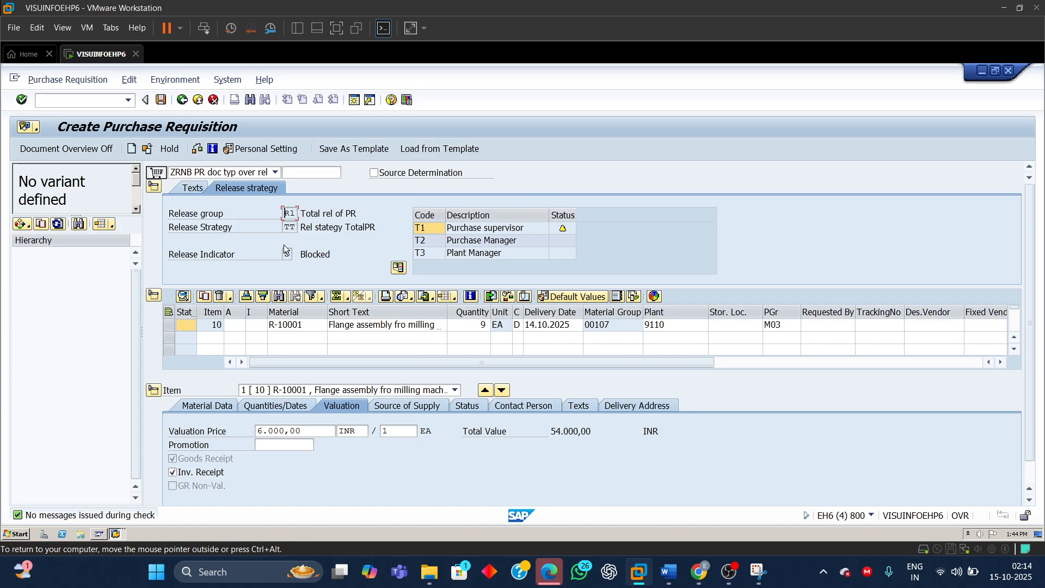
pyautogui.doubleClick(288, 226)
pyautogui.moveTo(377, 227); pyautogui.dragTo(299, 225)
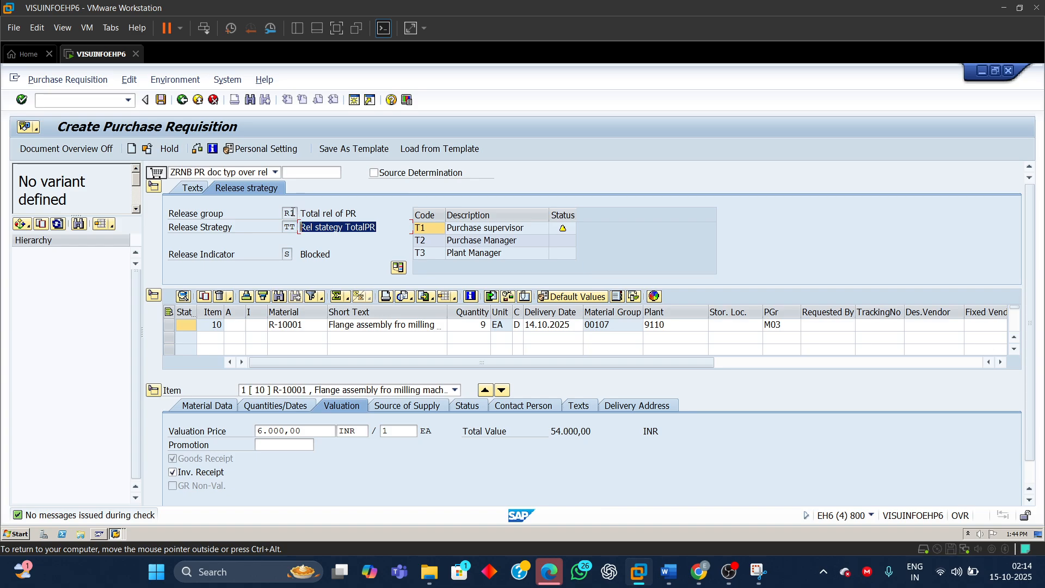
pyautogui.click(430, 228)
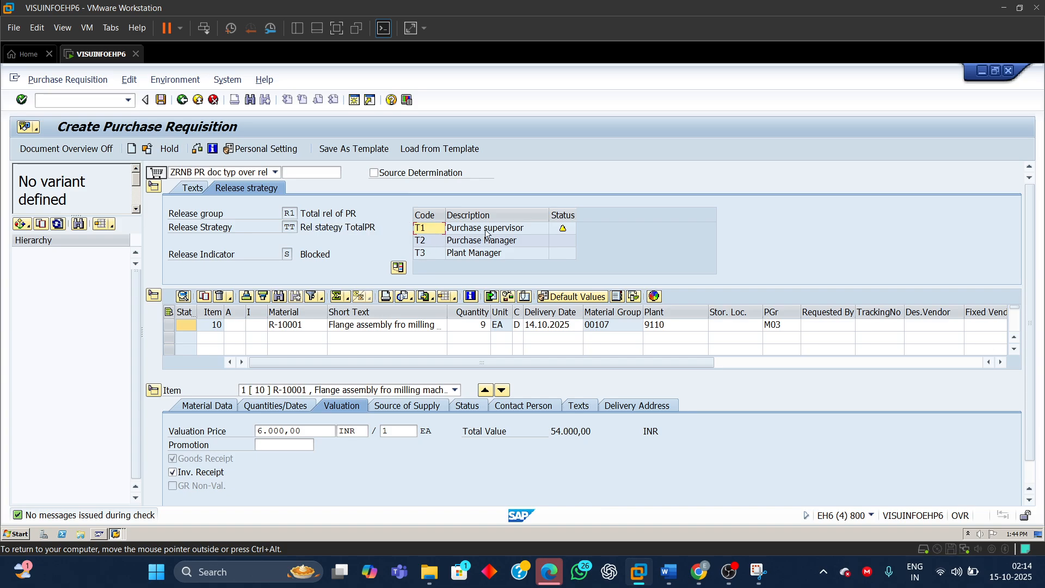
pyautogui.click(483, 229)
pyautogui.click(435, 241)
pyautogui.click(484, 241)
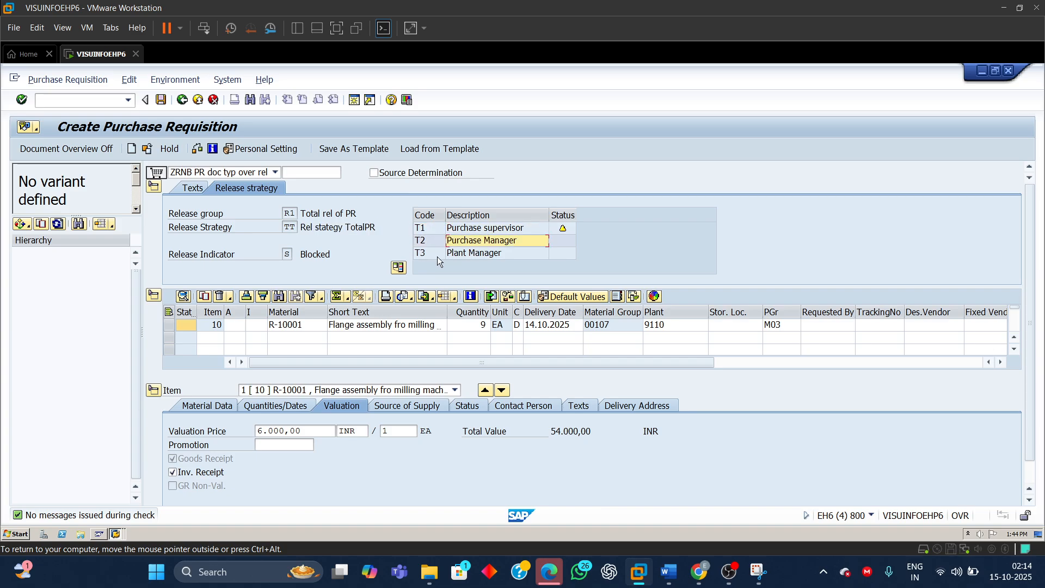
pyautogui.click(427, 255)
pyautogui.click(473, 253)
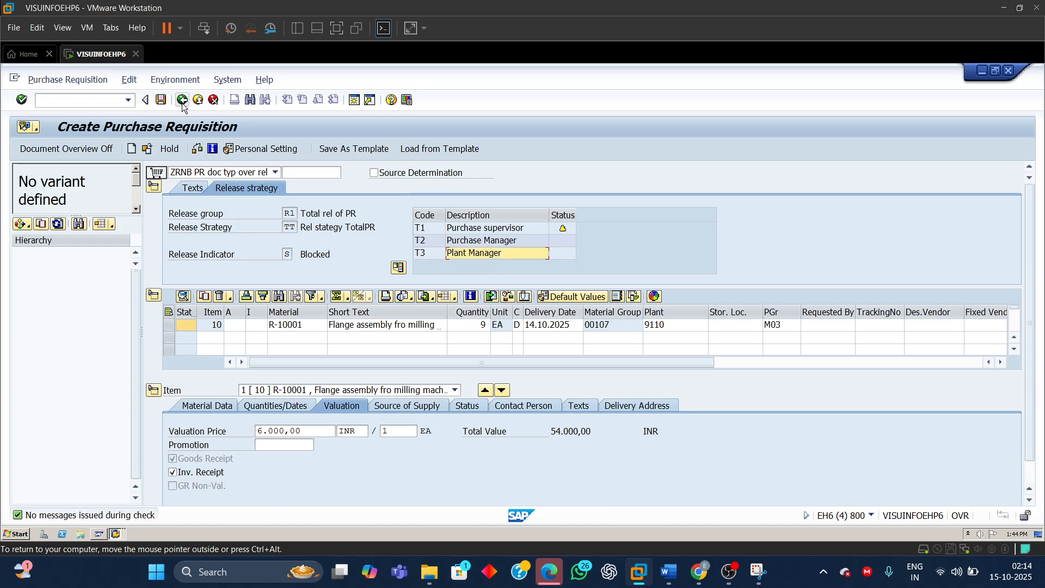
# - Save the purchase requisition and display the newly created document
pyautogui.click(162, 100)
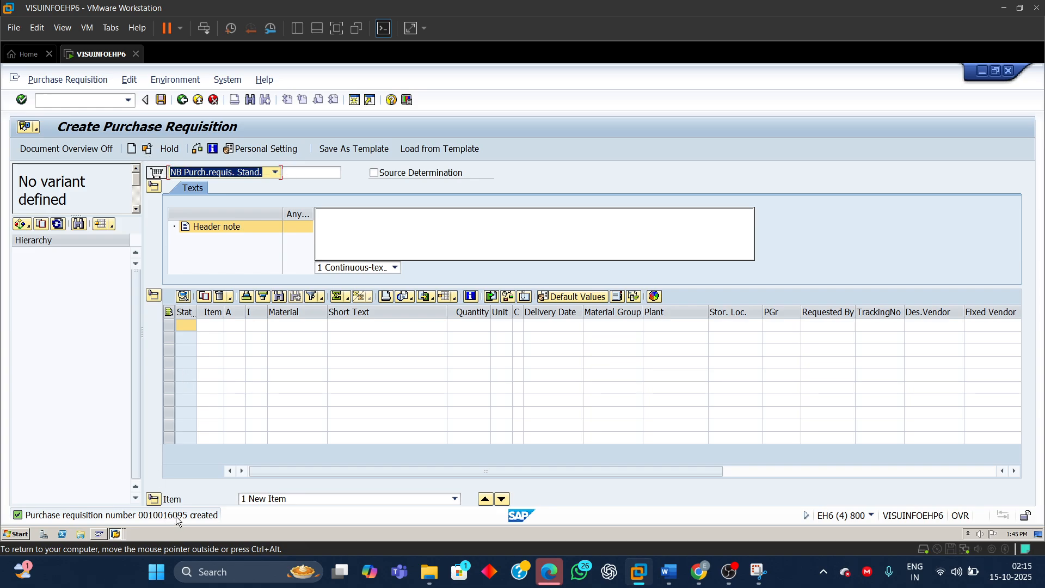
pyautogui.click(148, 149)
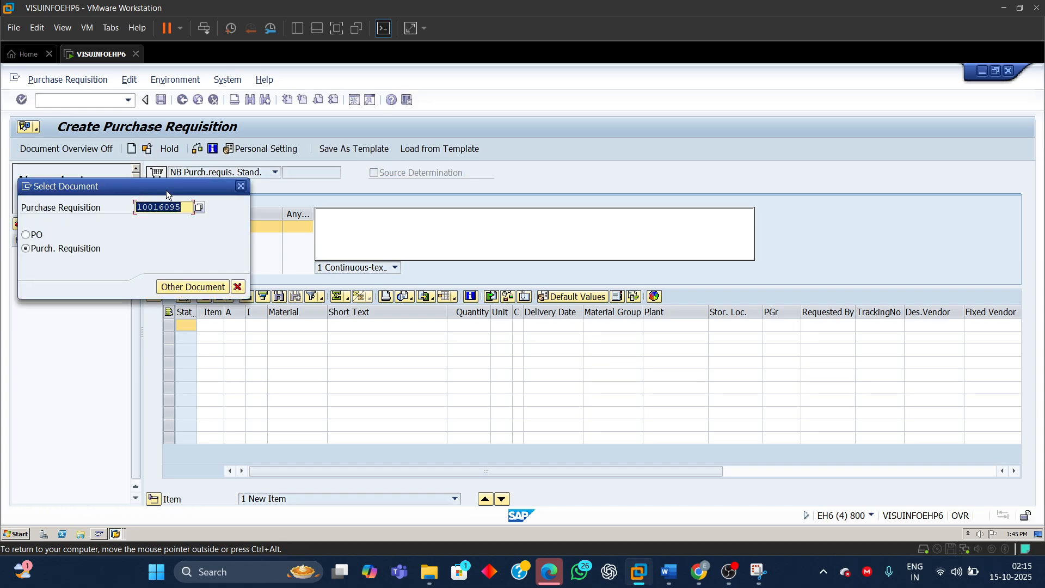
pyautogui.click(187, 290)
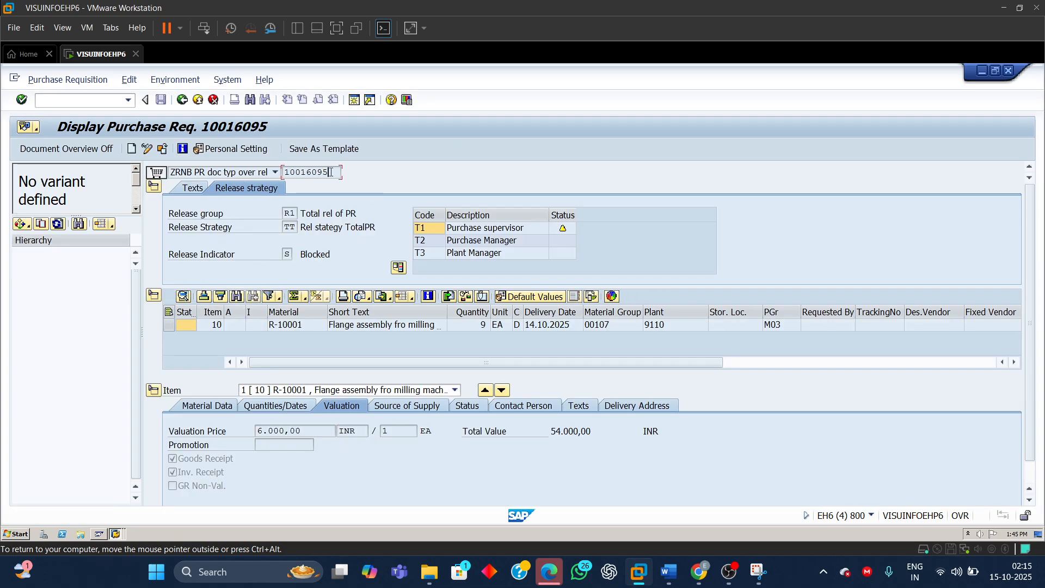
pyautogui.moveTo(329, 172); pyautogui.dragTo(237, 185)
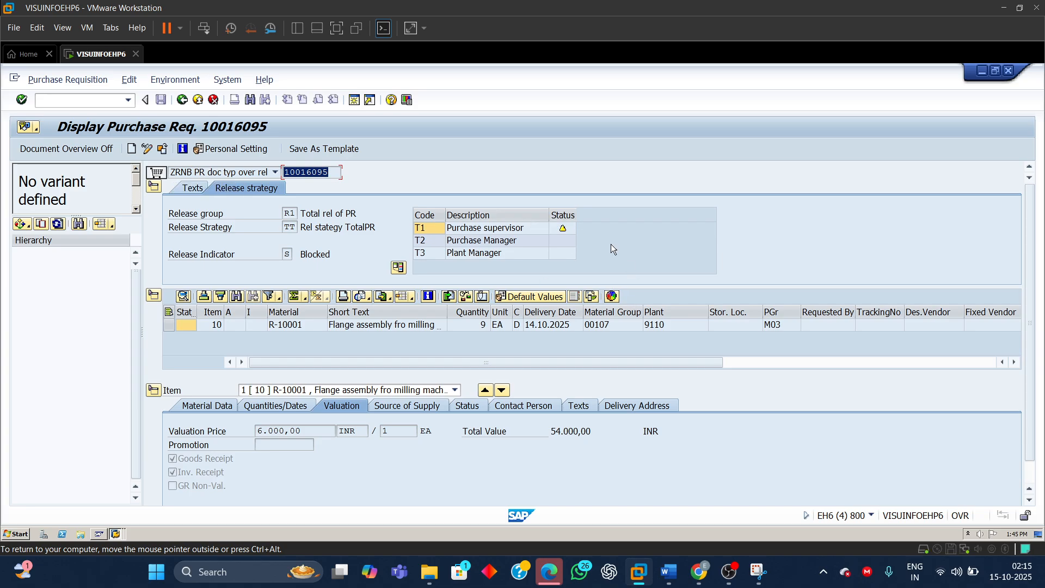
# - Open a new SAP session and start transaction ME54N to release a purchase requisition
pyautogui.click(353, 101)
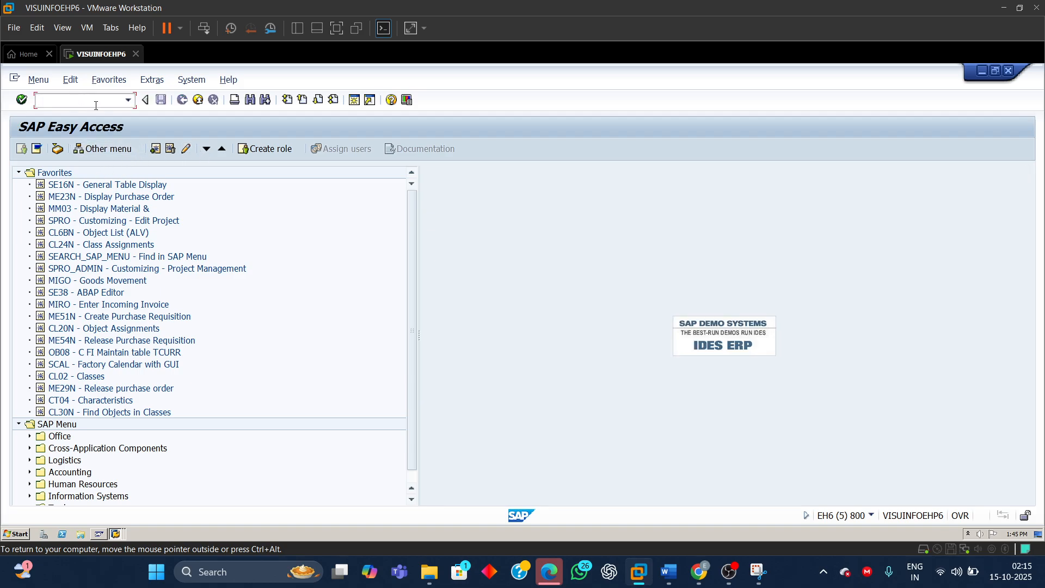
pyautogui.write('ME54N')
pyautogui.press('Return')
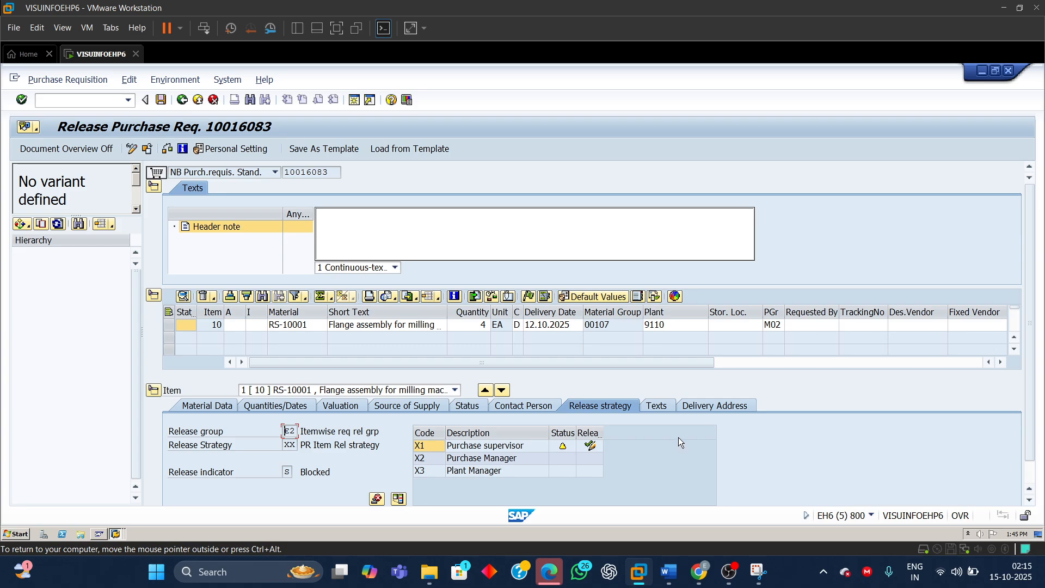
pyautogui.click(147, 149)
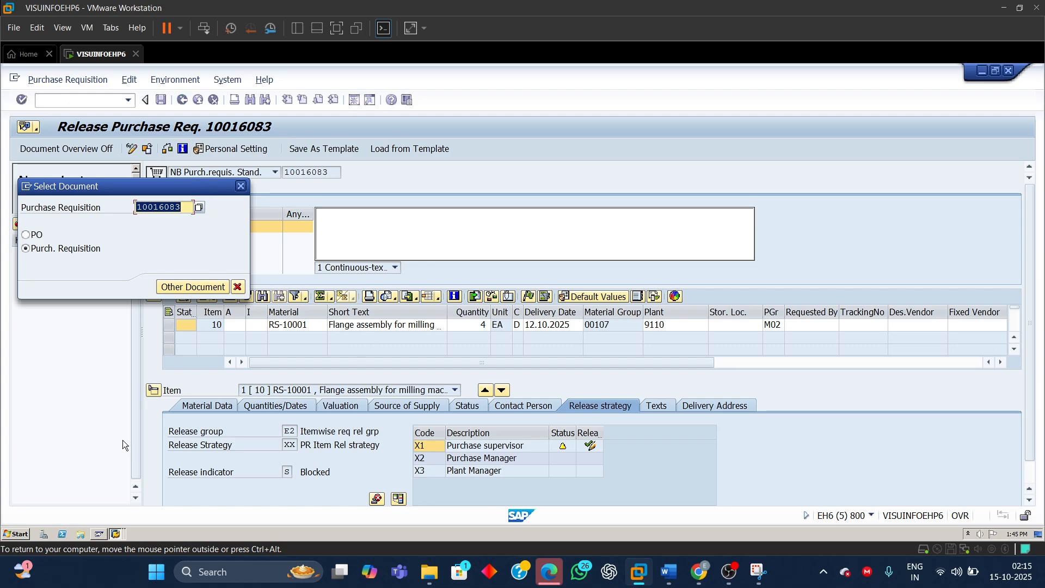
pyautogui.moveTo(117, 535)
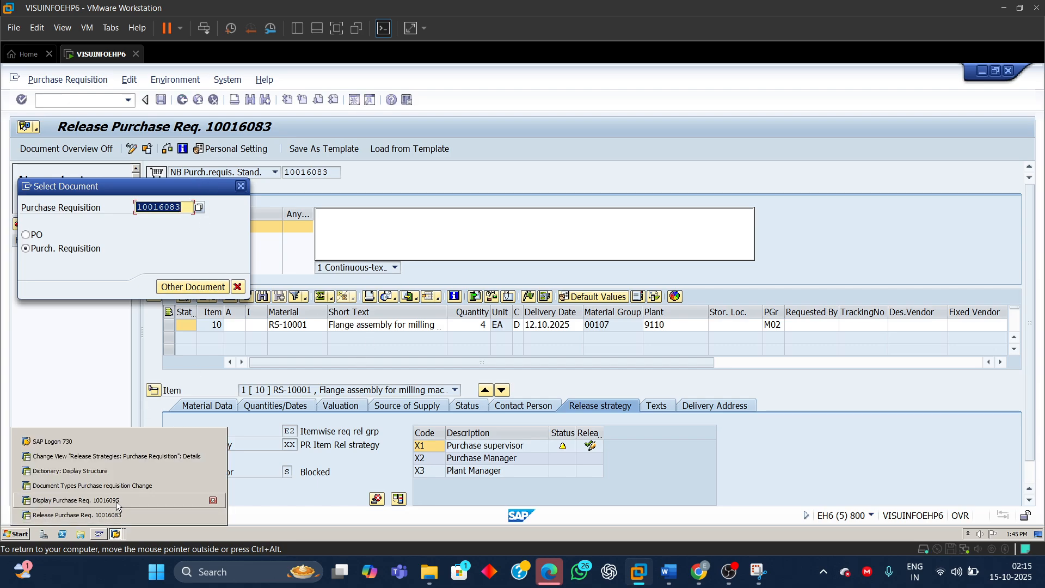
pyautogui.click(184, 213)
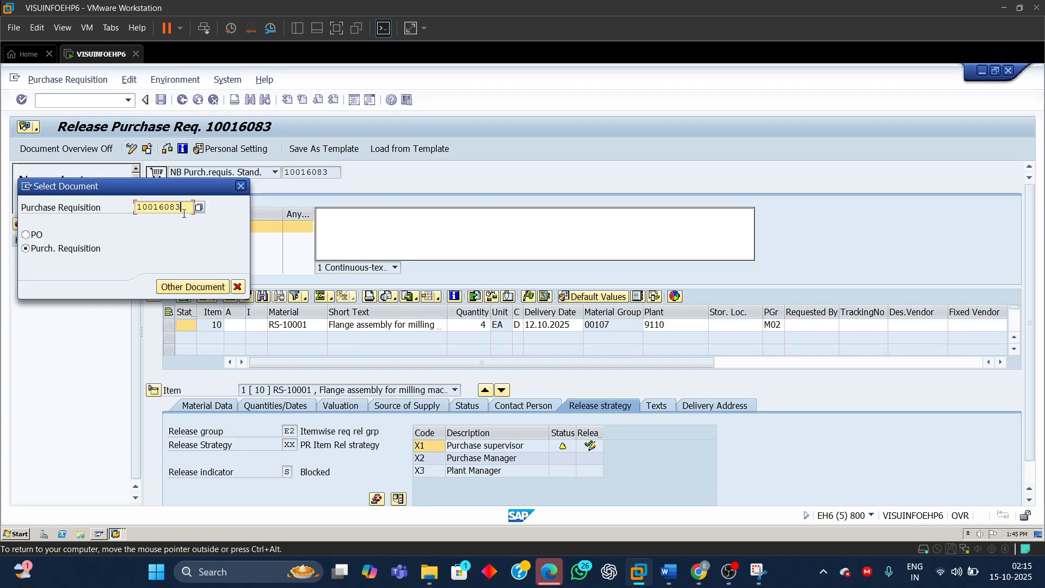
pyautogui.press('BackSpace')
pyautogui.press('BackSpace')
pyautogui.write('9')
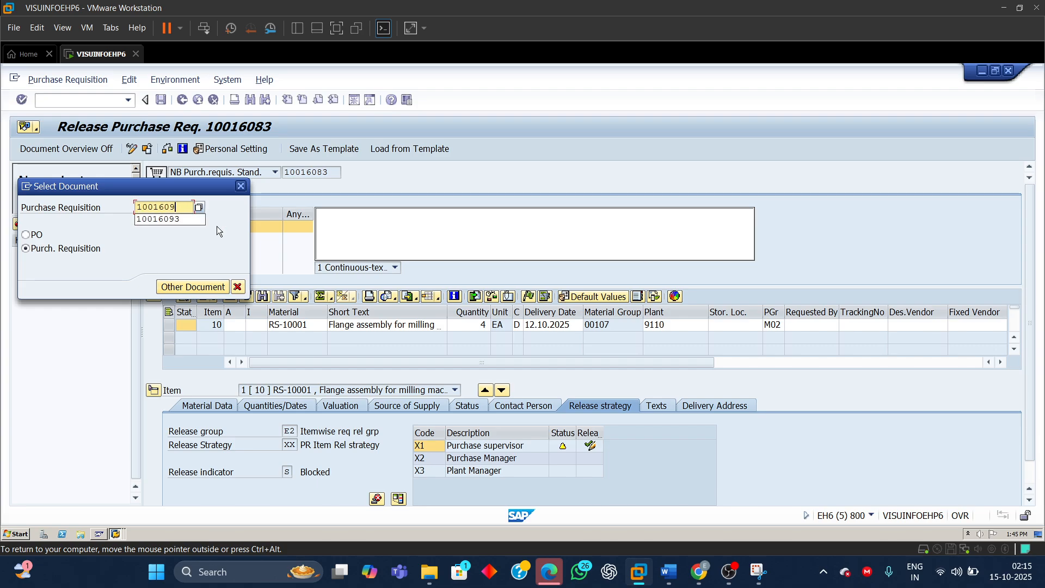
pyautogui.write('5')
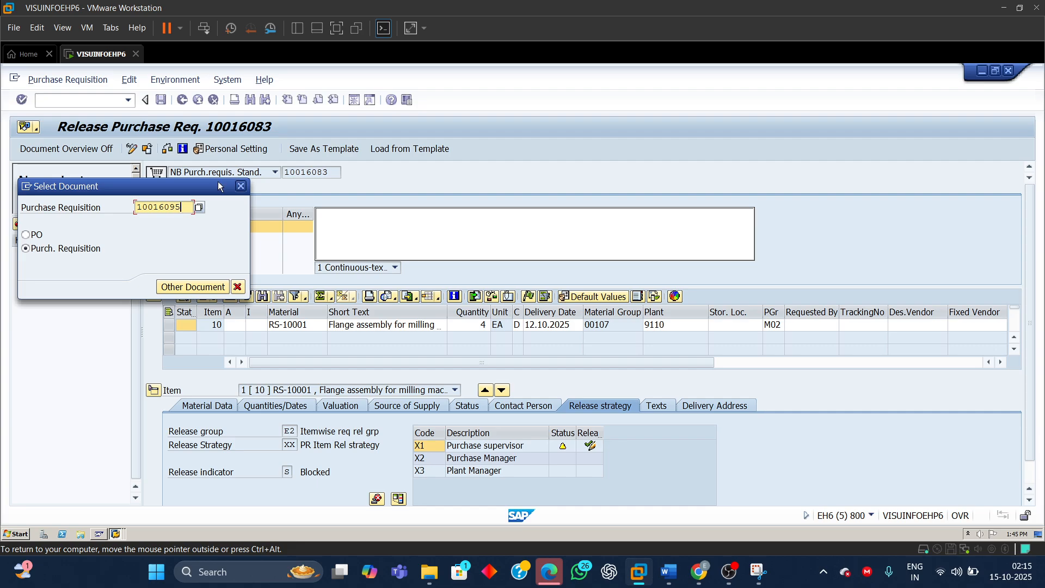
pyautogui.moveTo(197, 181); pyautogui.dragTo(234, 184)
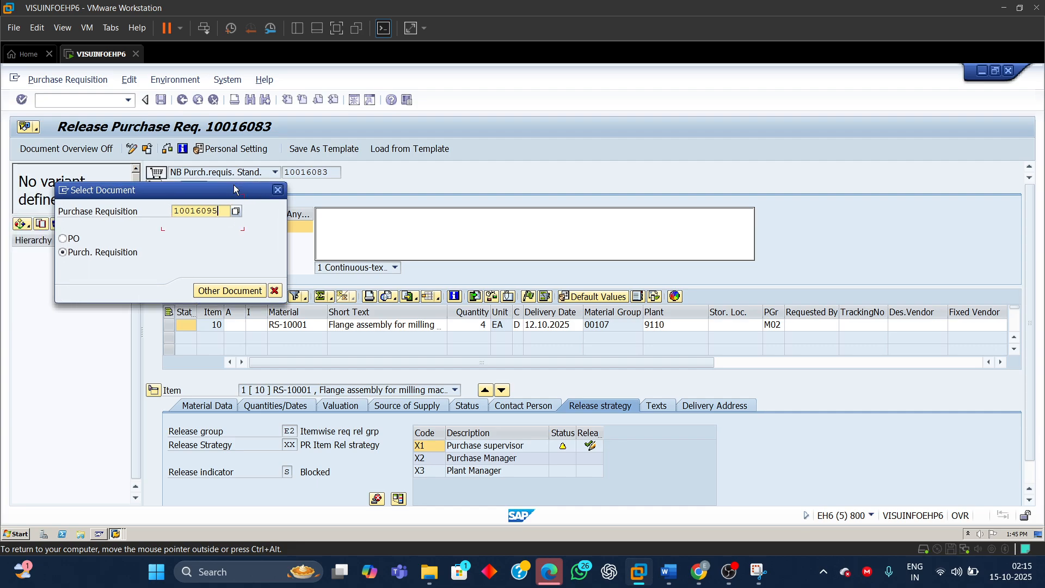
pyautogui.click(279, 190)
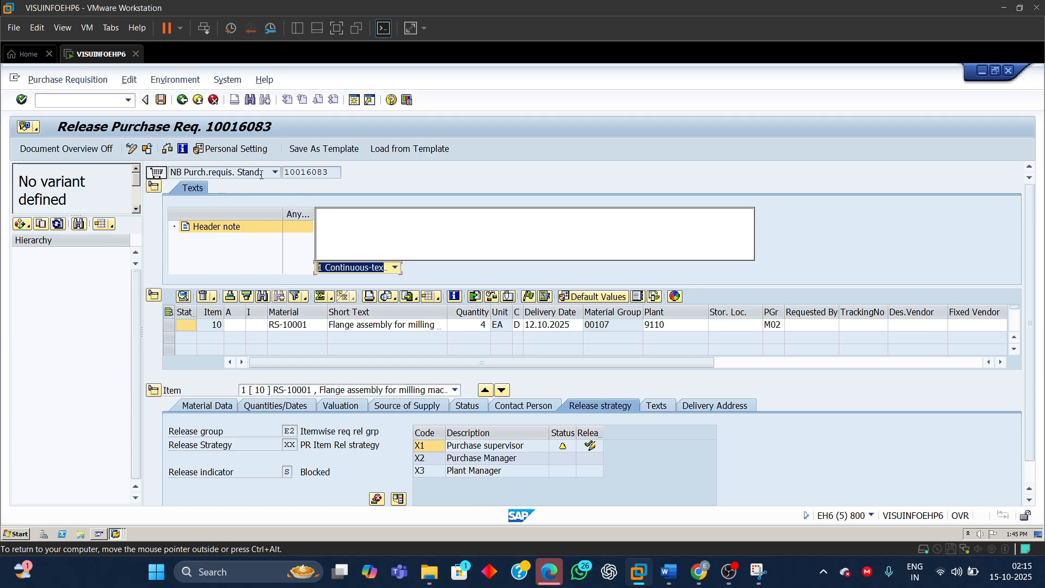
pyautogui.doubleClick(321, 171)
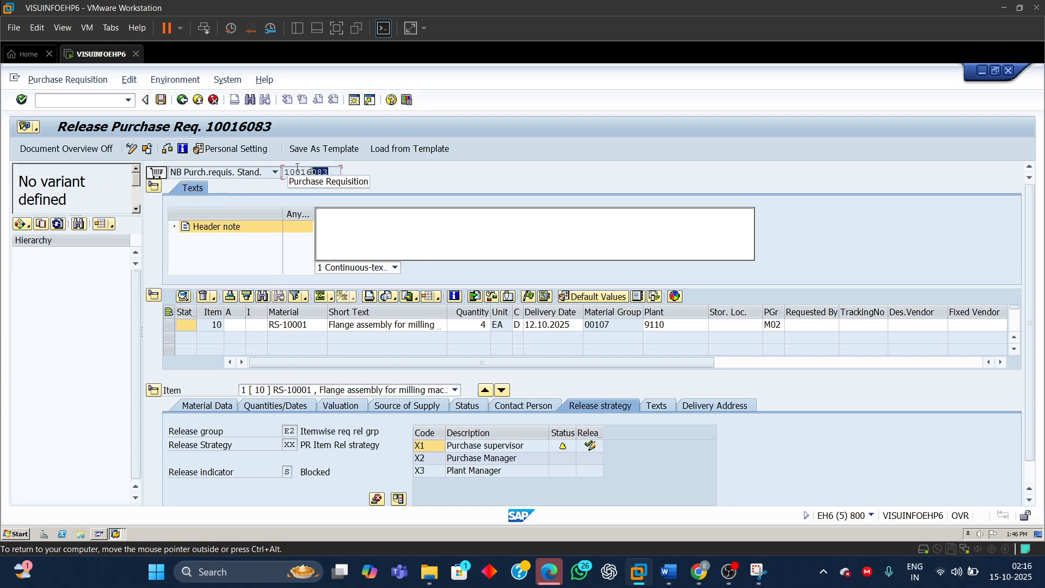
# - Load the newly created ZRNB requisition for release and show its header release strategy
pyautogui.click(147, 154)
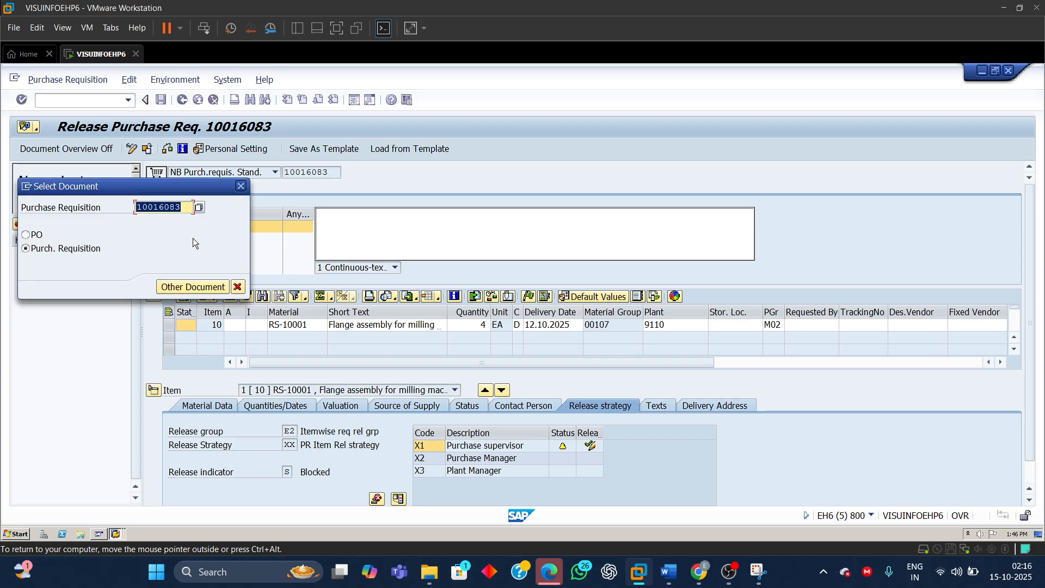
pyautogui.click(184, 211)
pyautogui.press('BackSpace')
pyautogui.press('BackSpace')
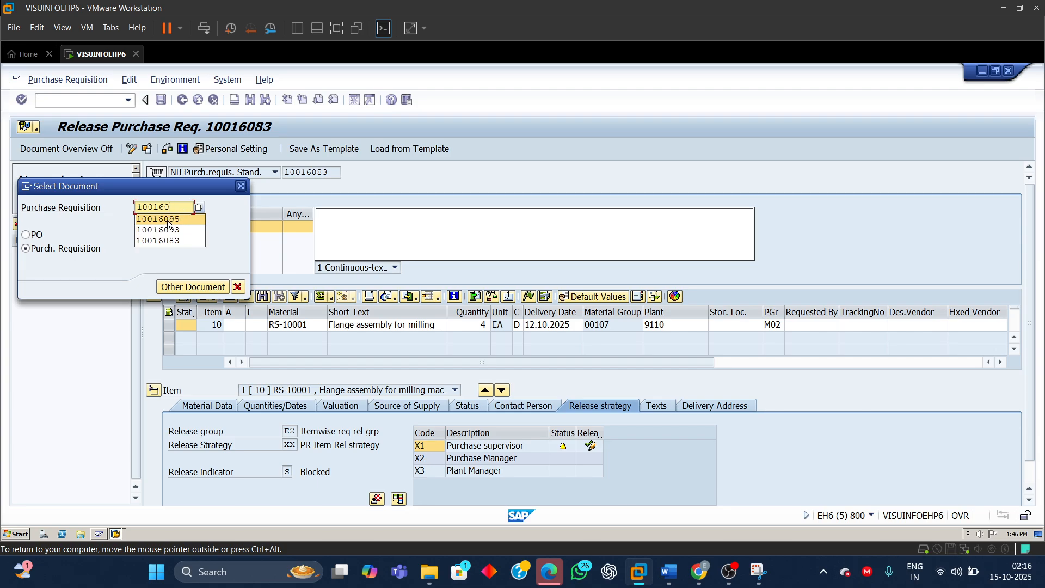
pyautogui.click(168, 218)
pyautogui.click(189, 287)
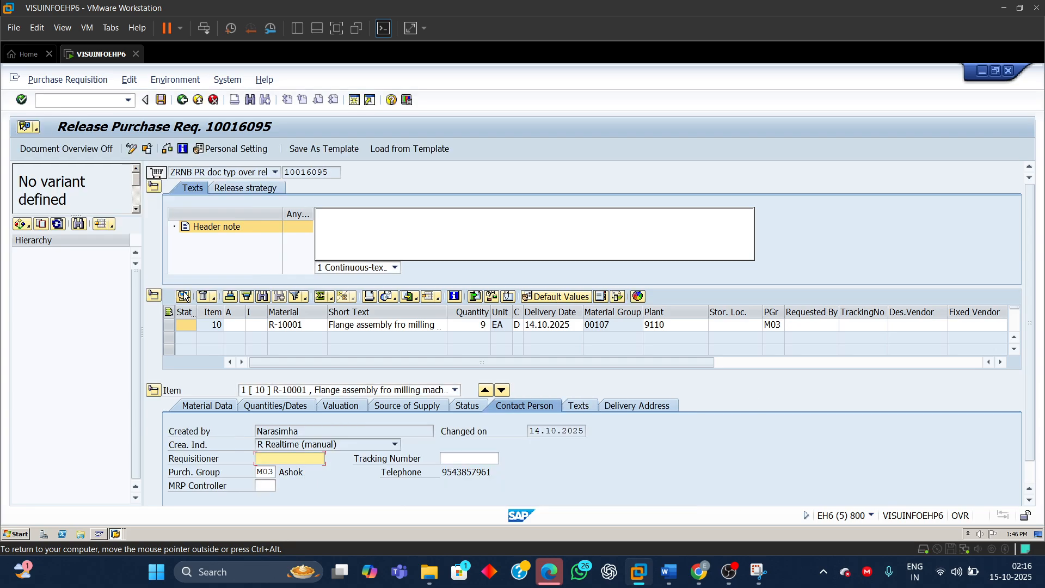
pyautogui.click(239, 190)
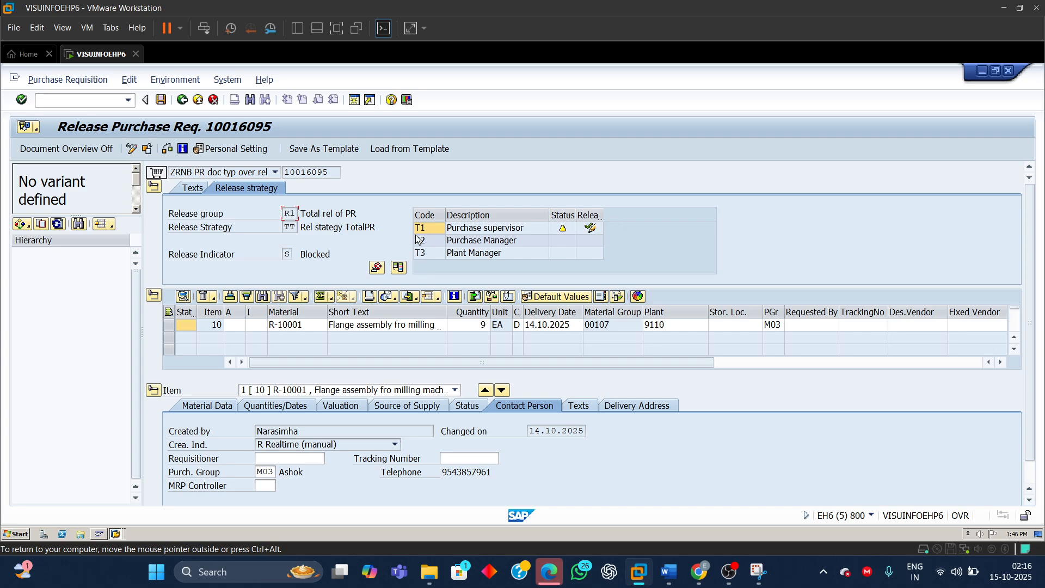
# - Release the purchase requisition in sequence with release codes T1, T2 and T3
pyautogui.click(591, 228)
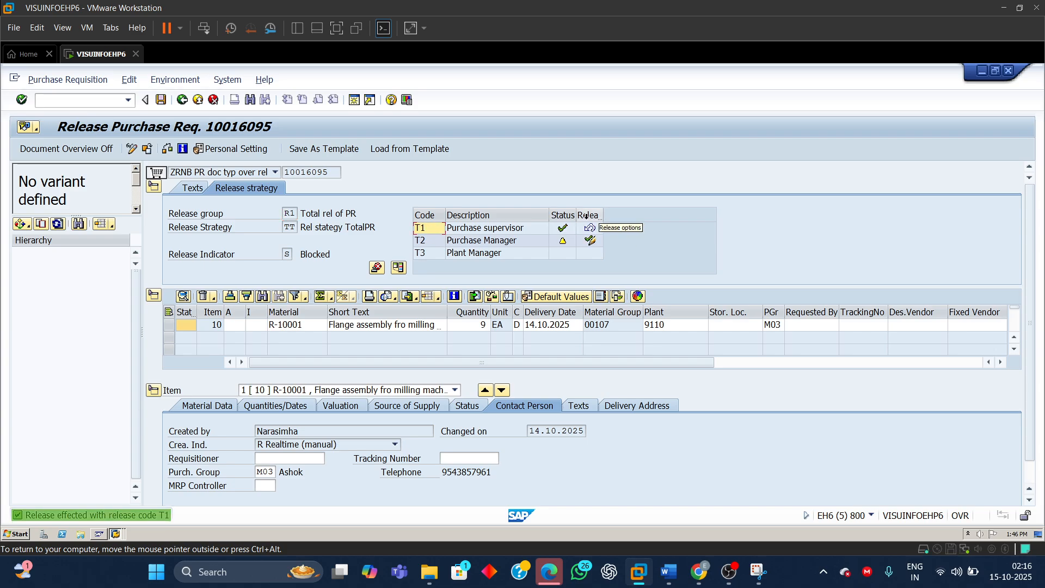
pyautogui.click(427, 244)
pyautogui.click(505, 248)
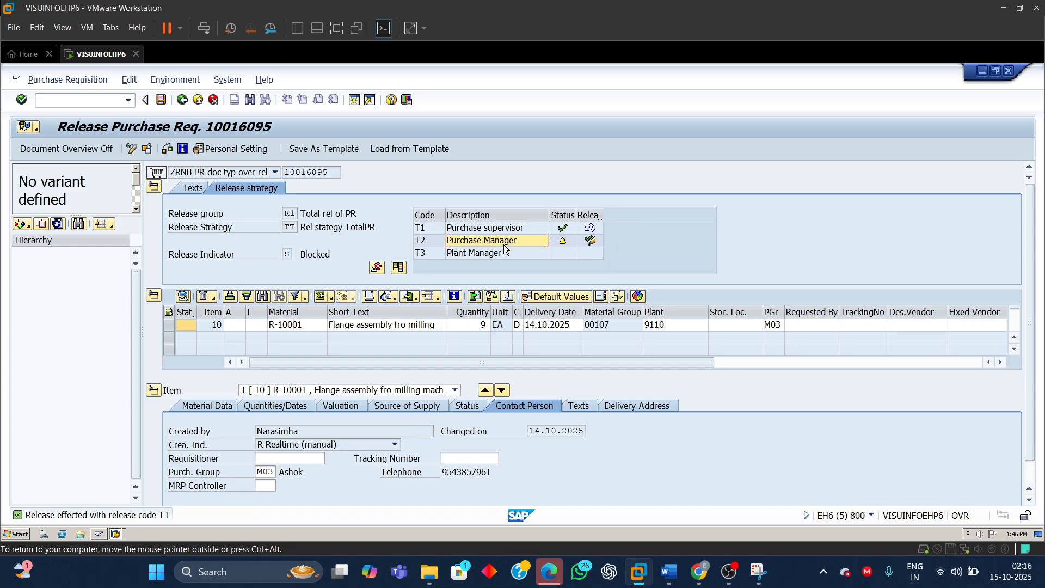
pyautogui.click(591, 242)
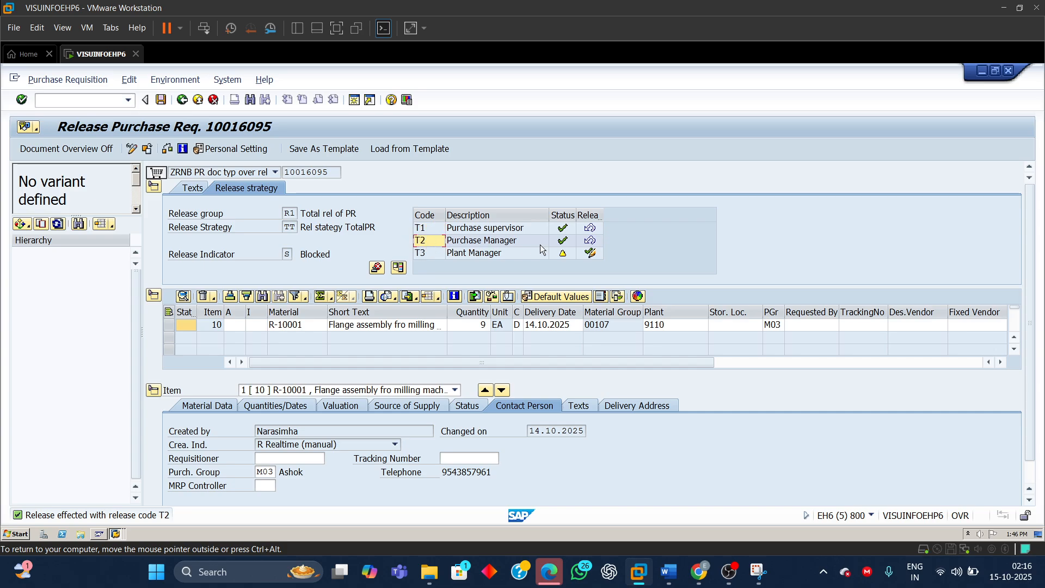
pyautogui.click(569, 242)
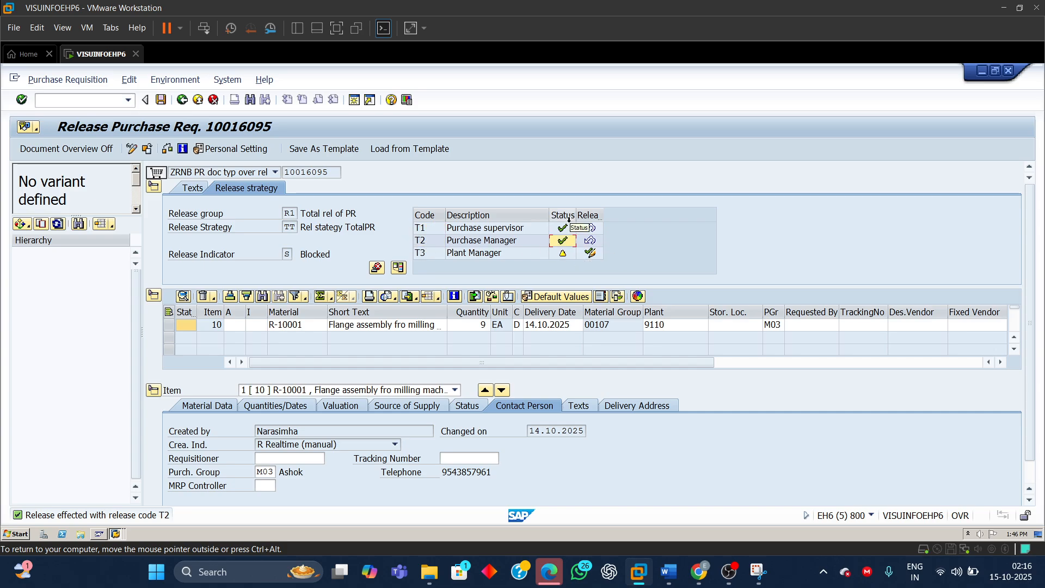
pyautogui.click(427, 255)
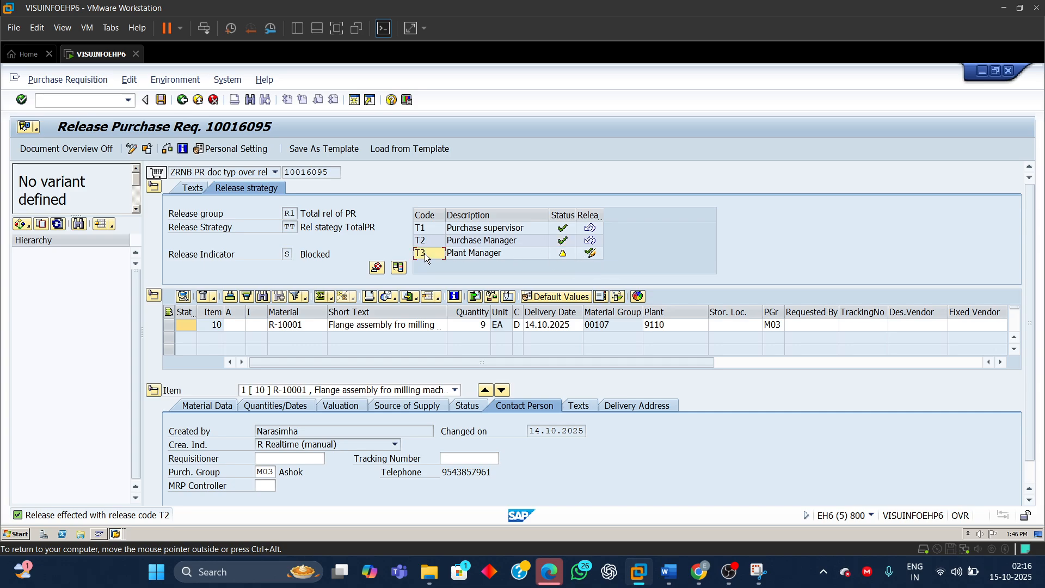
pyautogui.click(590, 255)
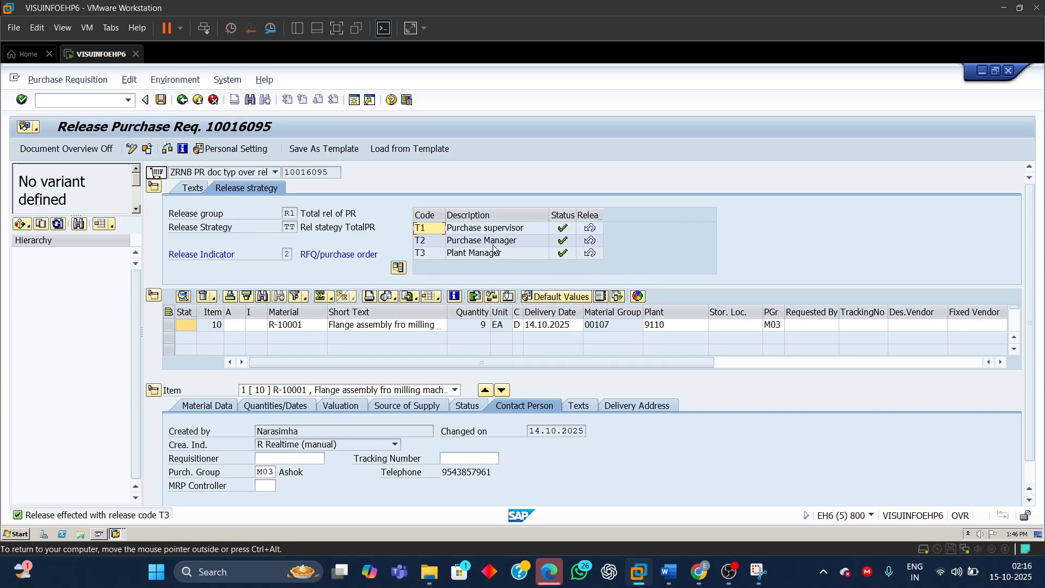
# - Examine the requisition's release indicator and save the released purchase requisition
pyautogui.click(287, 254)
pyautogui.moveTo(302, 254); pyautogui.dragTo(394, 254)
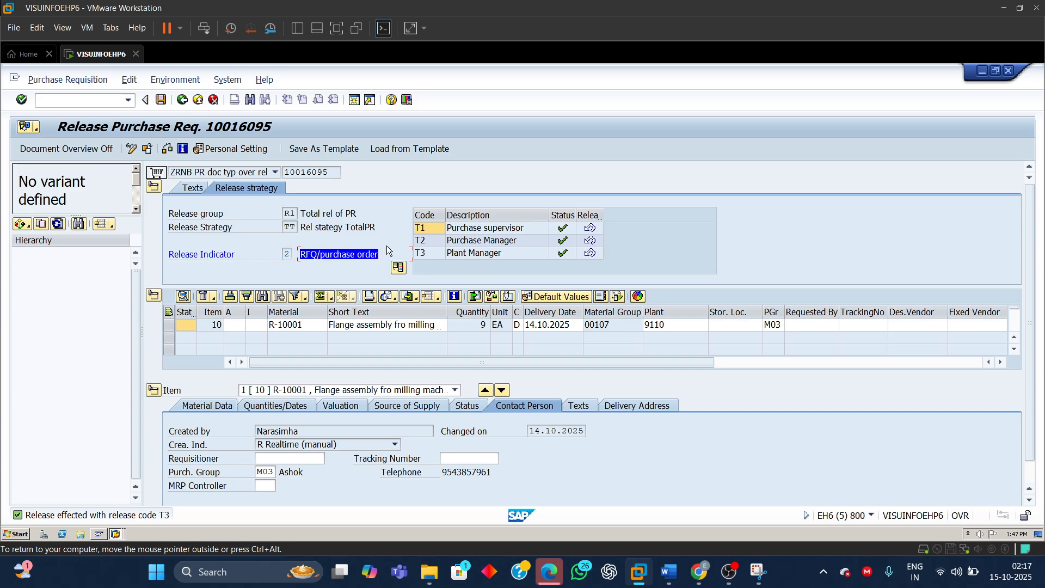
pyautogui.click(287, 255)
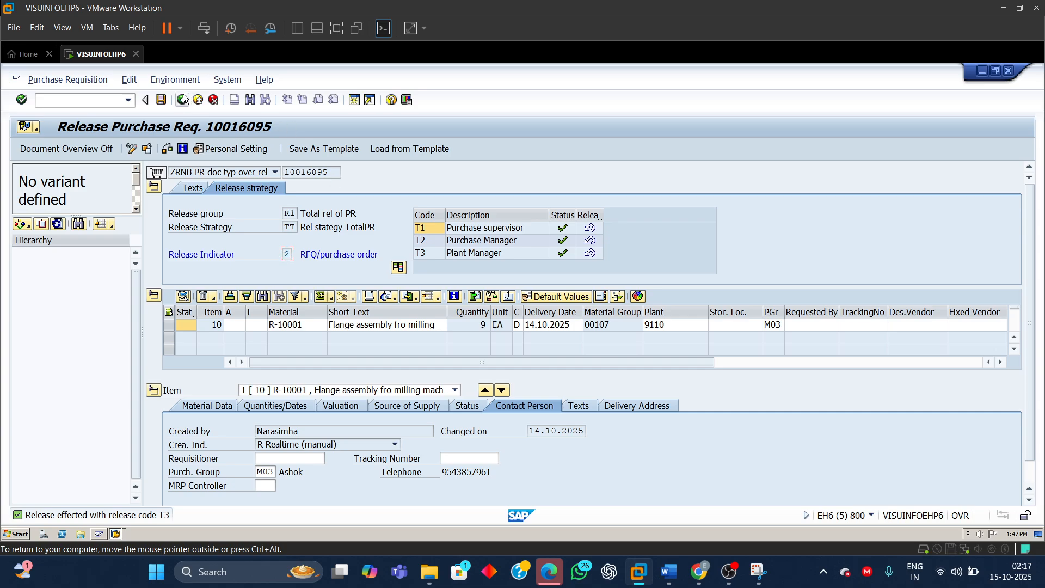
pyautogui.click(161, 100)
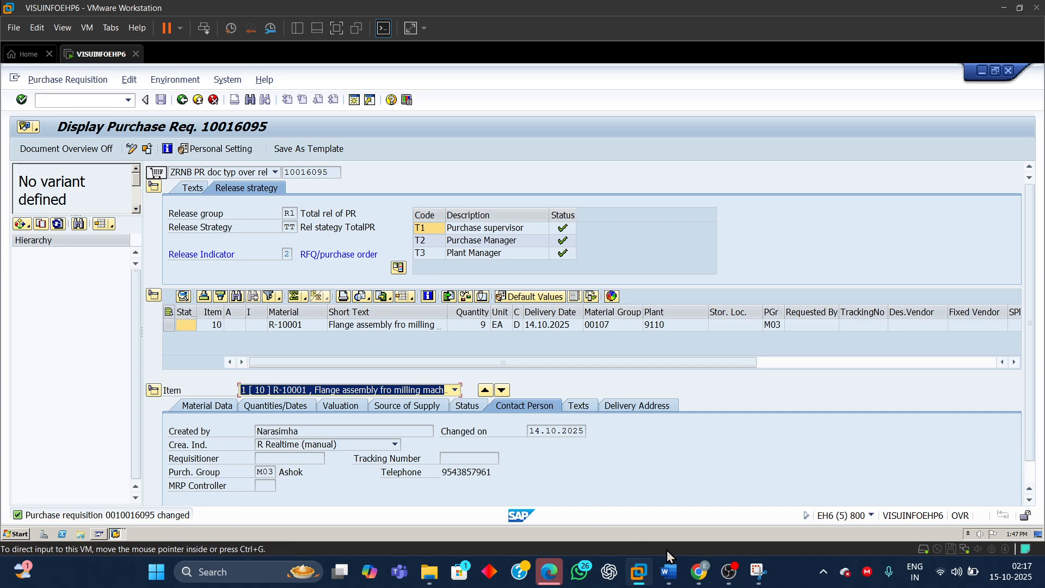
# - Switch to the Word guide and read the negative test instructions for the requisition's quantity and total price
pyautogui.click(669, 571)
pyautogui.scroll(-15, 656, 459)
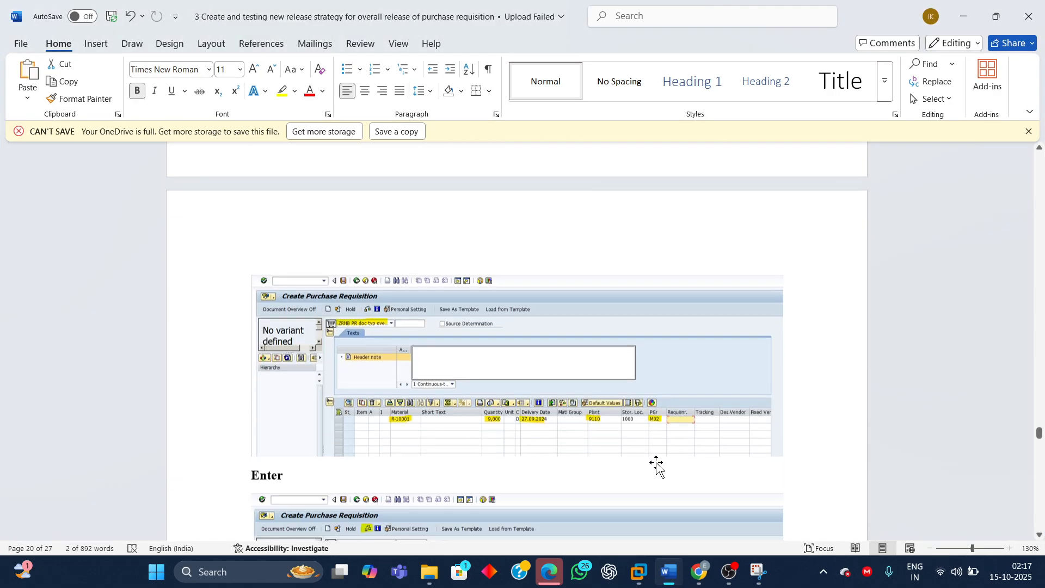
pyautogui.scroll(-12, 654, 464)
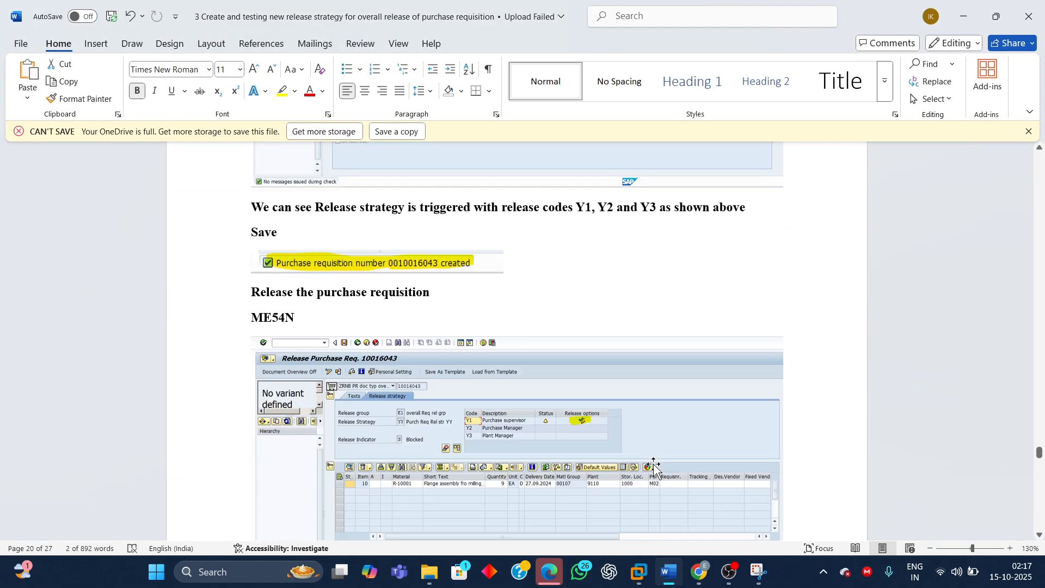
pyautogui.scroll(-15, 654, 471)
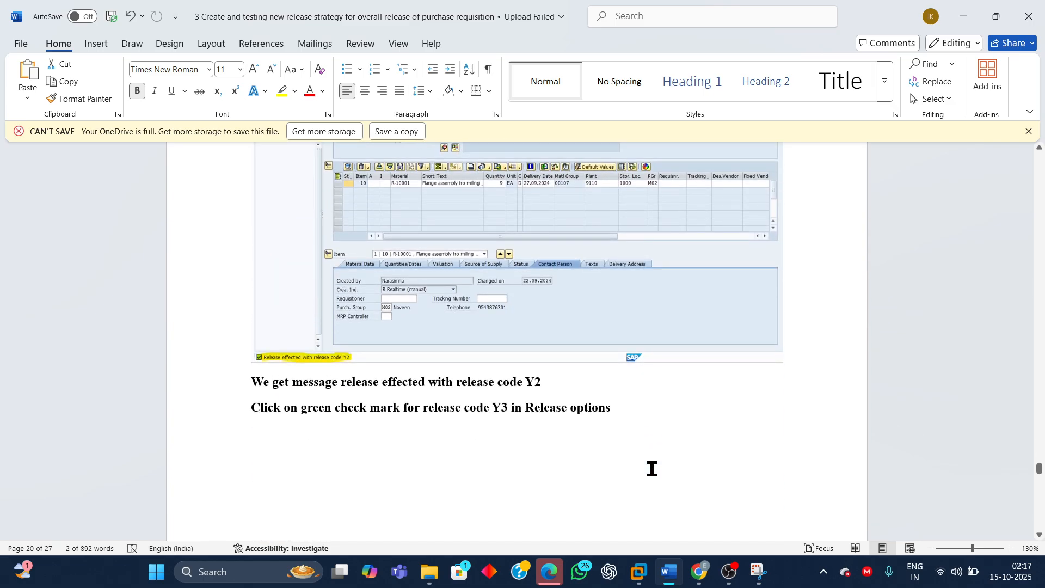
pyautogui.scroll(-5, 652, 469)
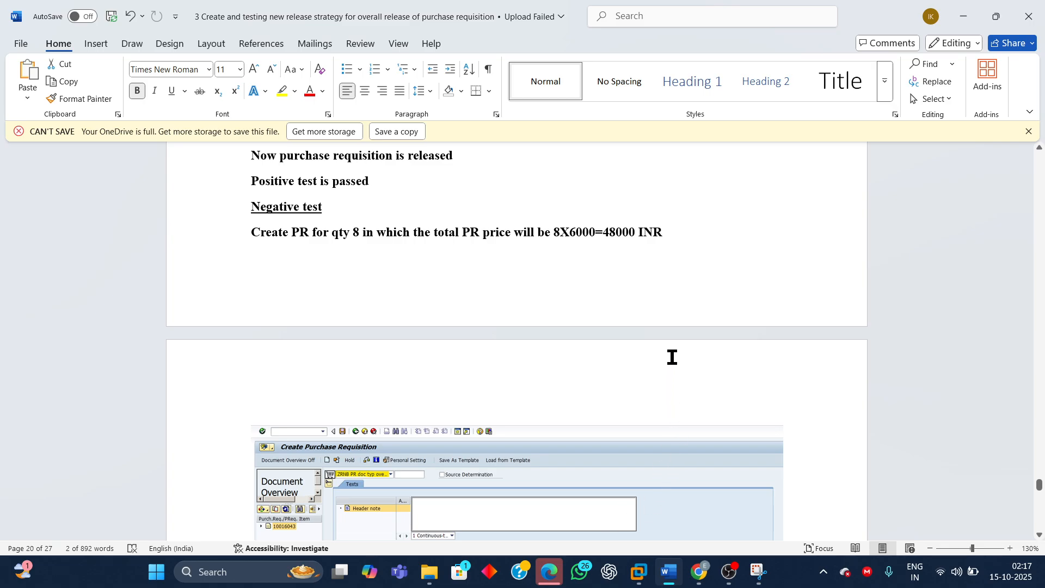
pyautogui.scroll(-3, 686, 317)
pyautogui.scroll(4, 691, 315)
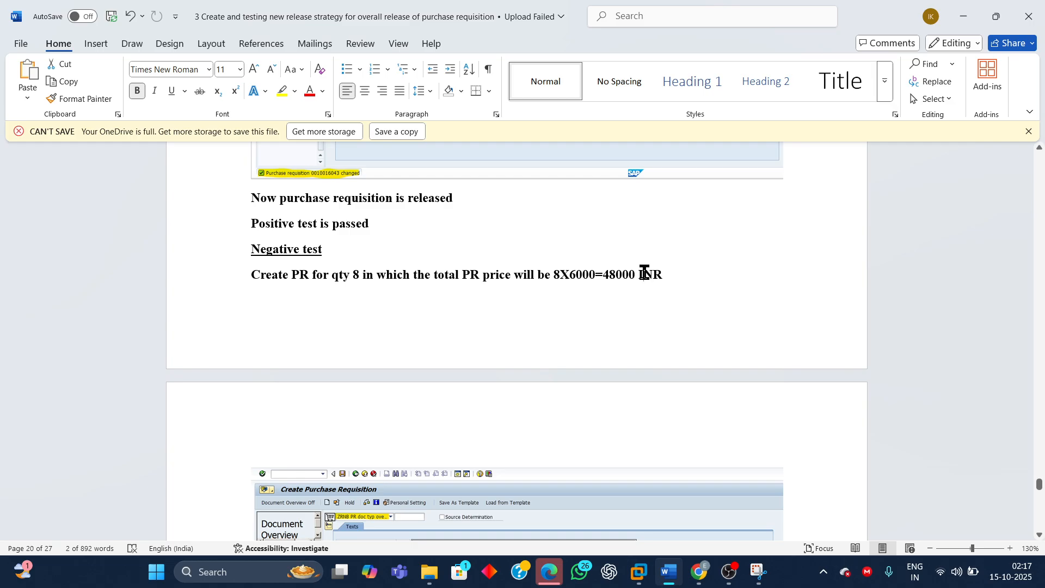
pyautogui.moveTo(644, 273); pyautogui.dragTo(545, 272)
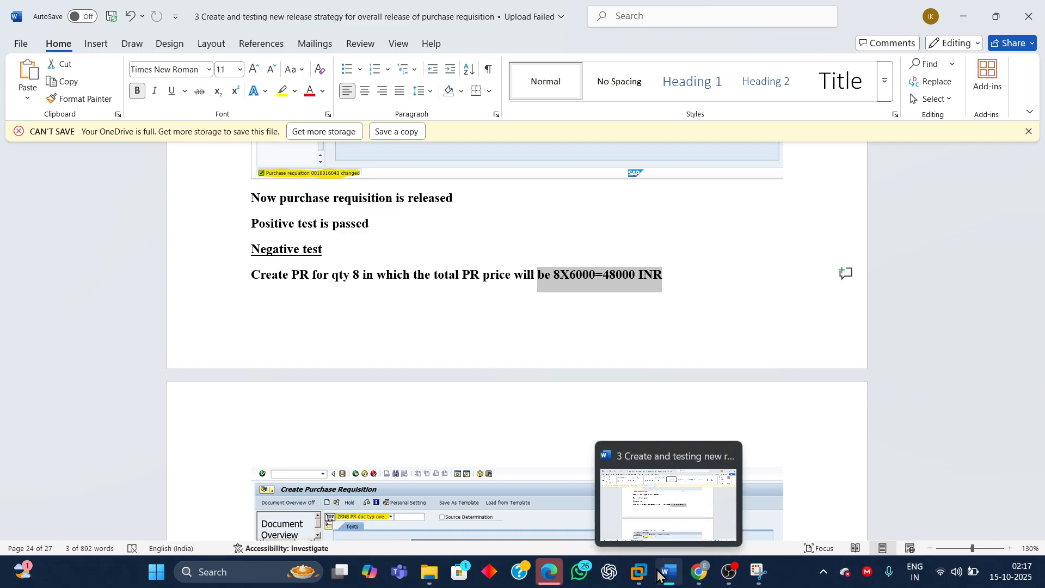
# - Switch back to SAP, start transaction ME51N in a new session and set the document type to ZRNB
pyautogui.moveTo(638, 571)
pyautogui.click(711, 481)
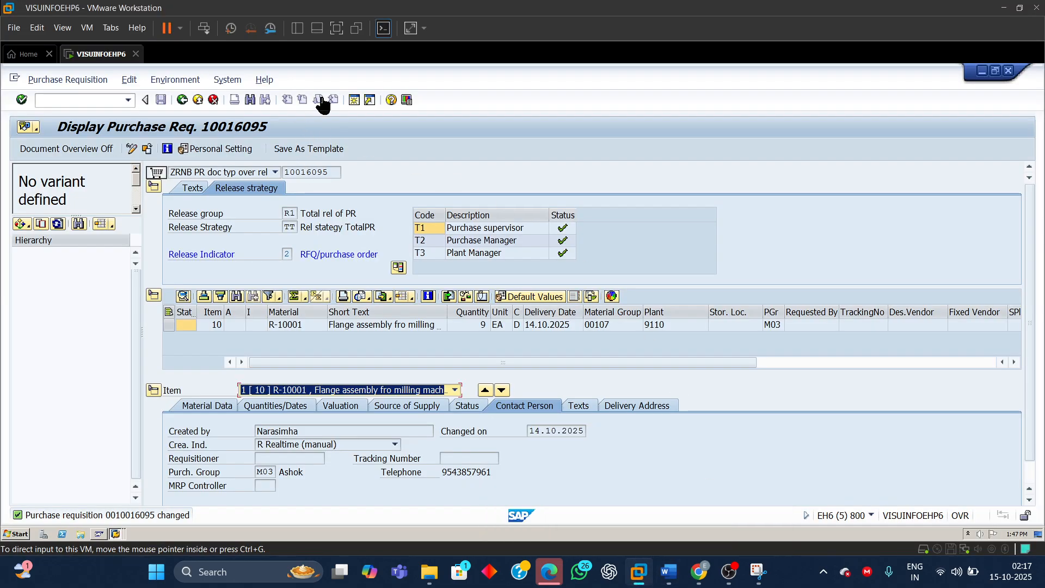
pyautogui.click(353, 100)
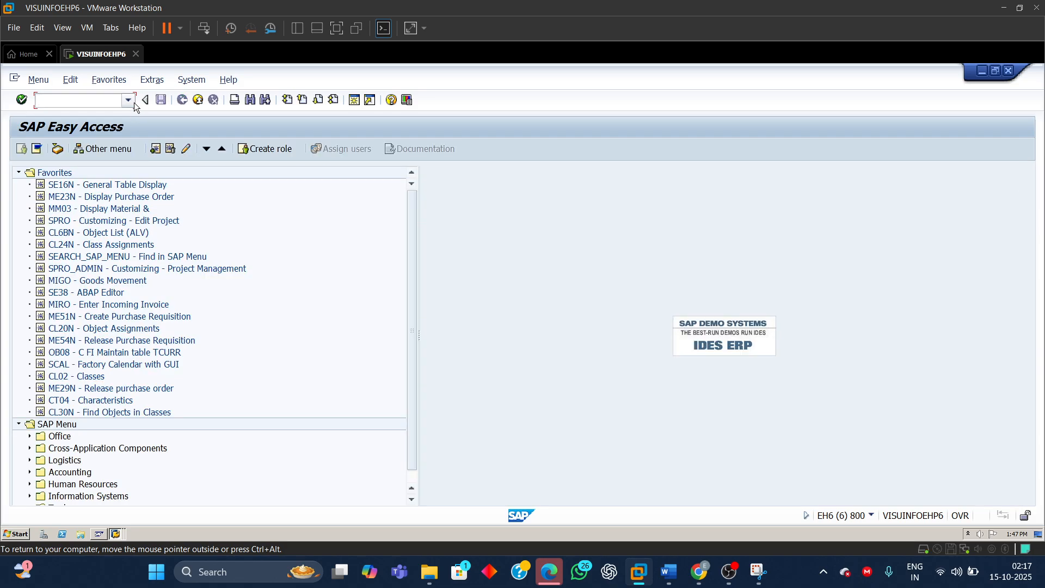
pyautogui.click(129, 100)
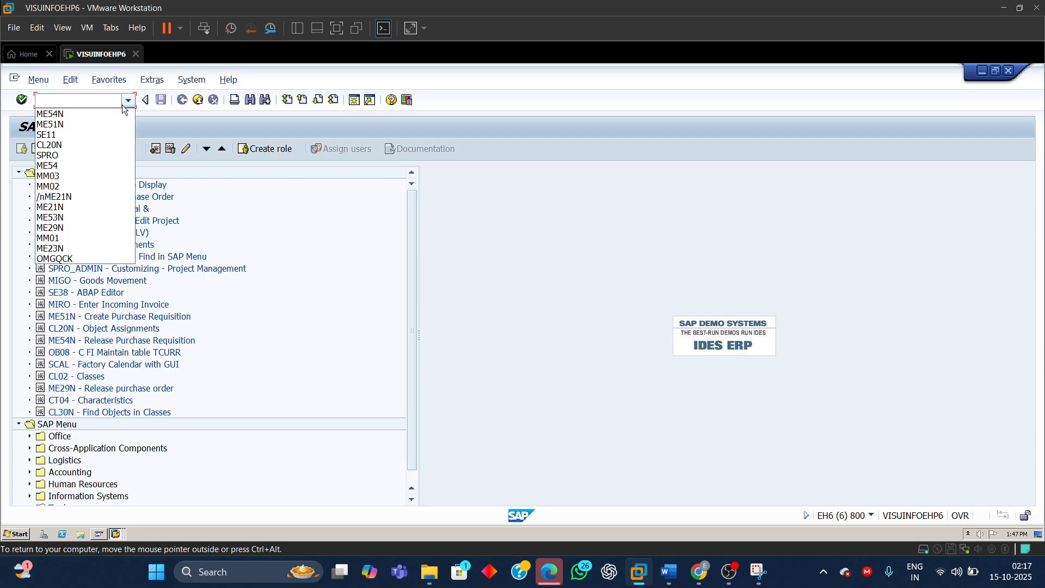
pyautogui.click(73, 123)
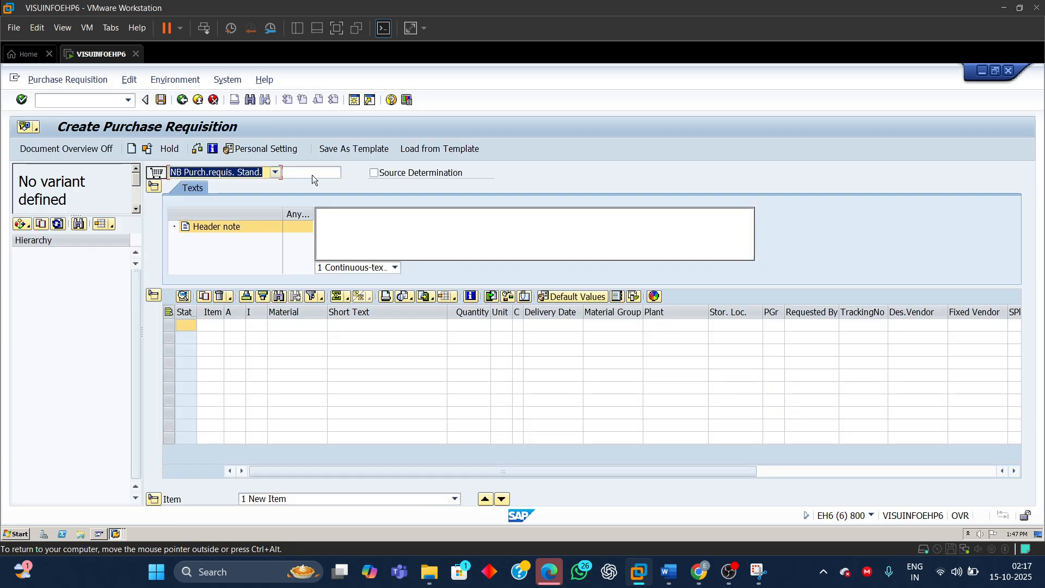
pyautogui.click(276, 173)
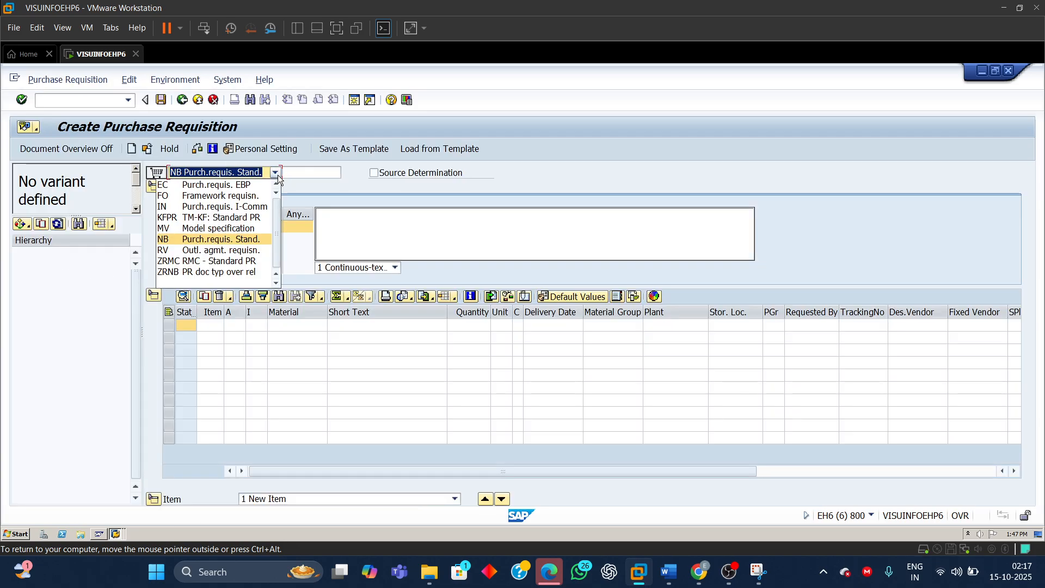
pyautogui.click(209, 275)
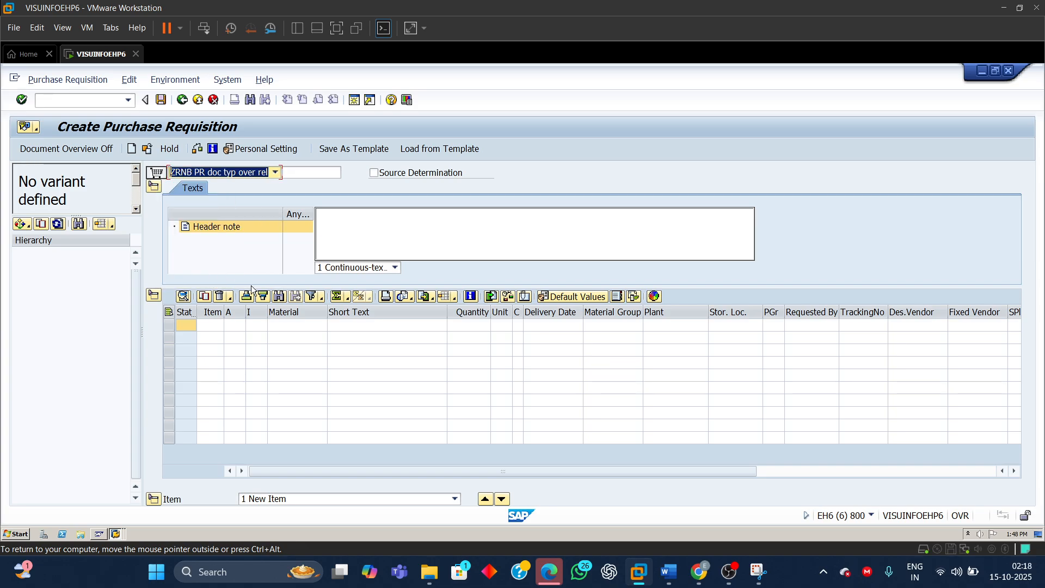
# - Enter material R-10001 with quantity 8 in the first item row, consulting the Word guide for the test quantity
pyautogui.click(293, 324)
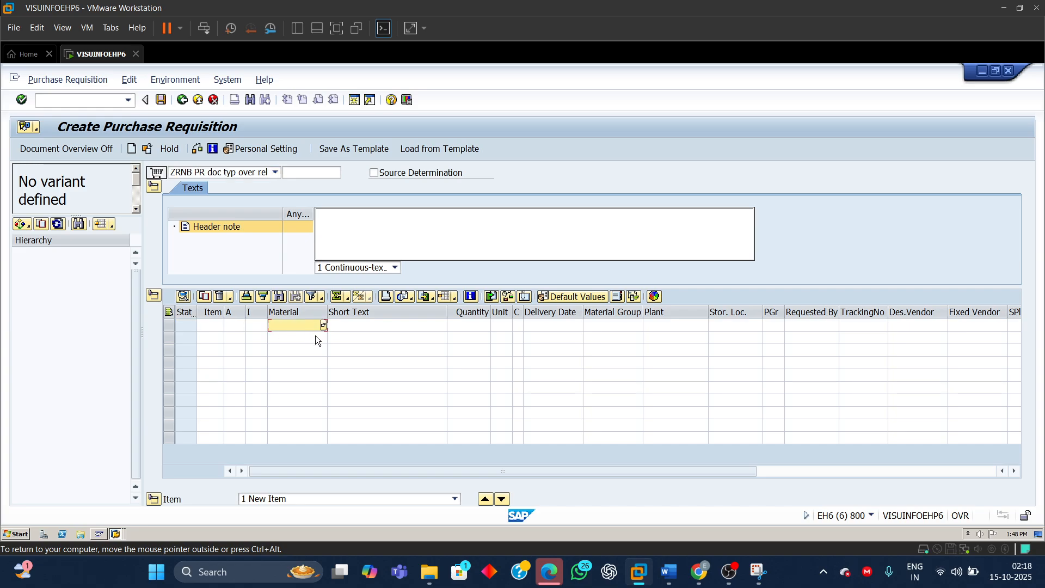
pyautogui.write('R-10001')
pyautogui.click(478, 326)
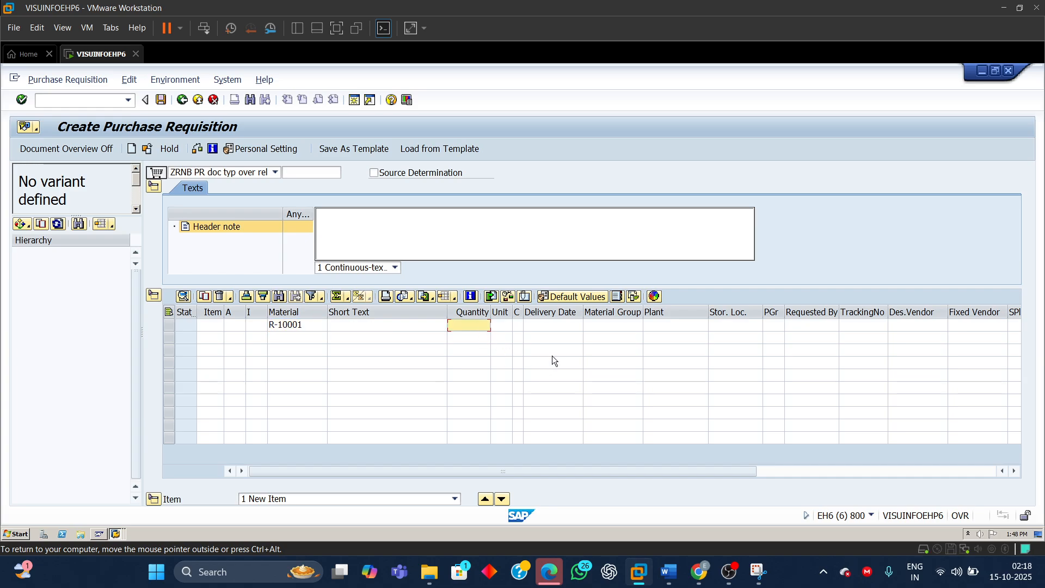
pyautogui.write('6')
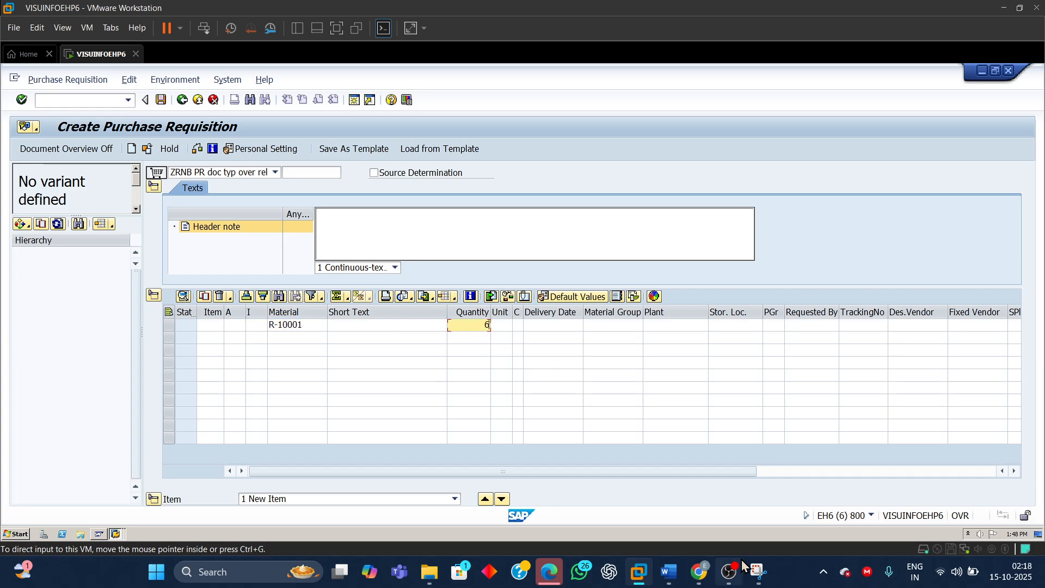
pyautogui.click(675, 572)
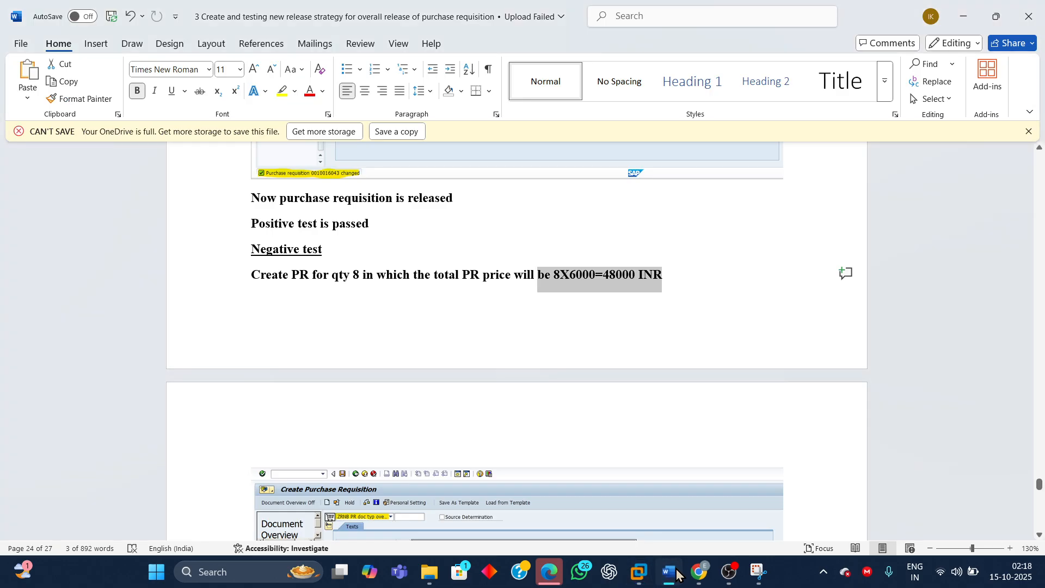
pyautogui.click(675, 572)
pyautogui.press('BackSpace')
pyautogui.write('8')
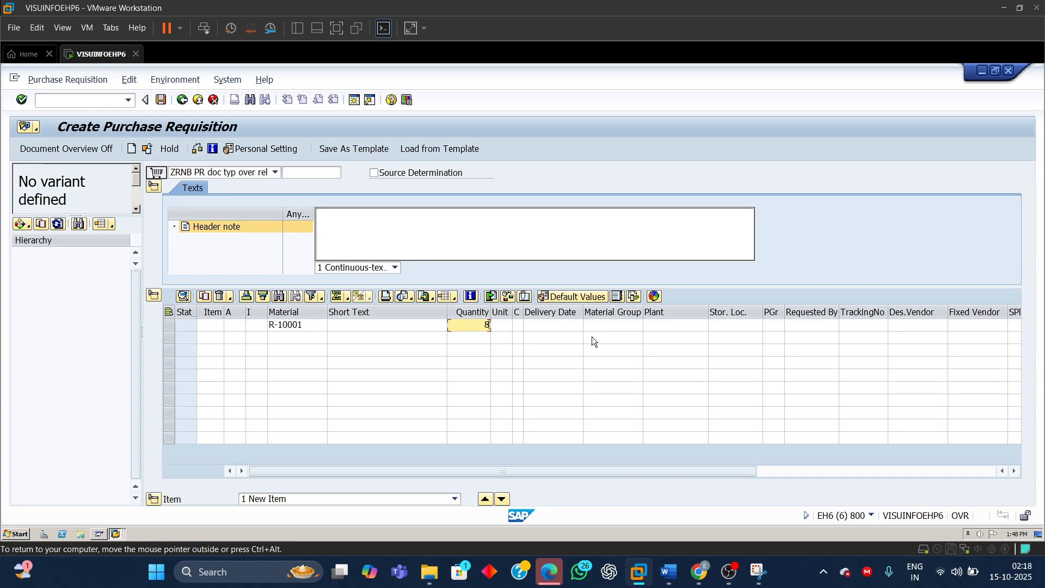
# - Set the item's plant to 9110 and purchasing group to M03, and confirm the item
pyautogui.click(673, 323)
pyautogui.write('9')
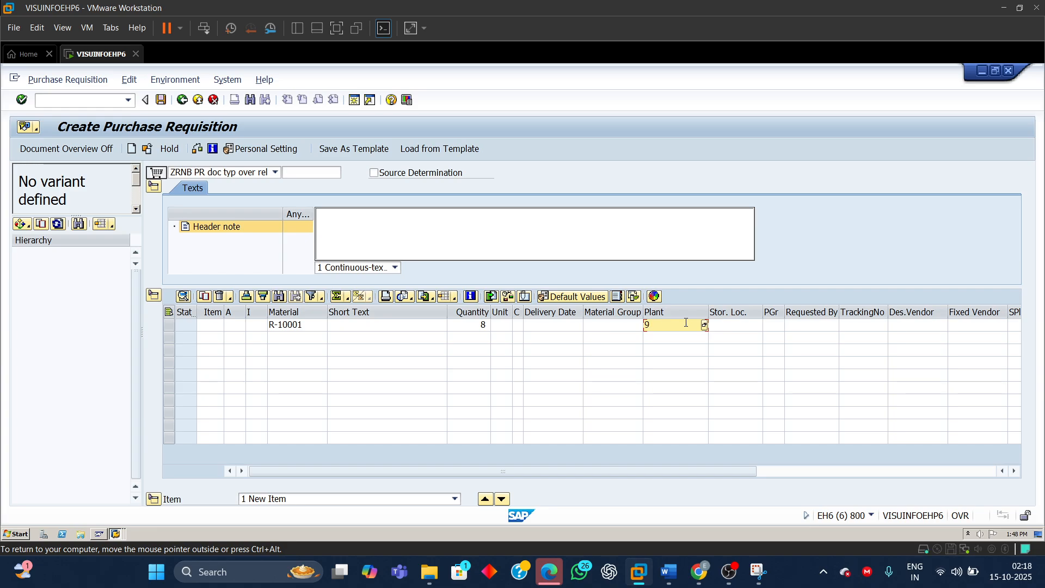
pyautogui.write('110')
pyautogui.click(772, 326)
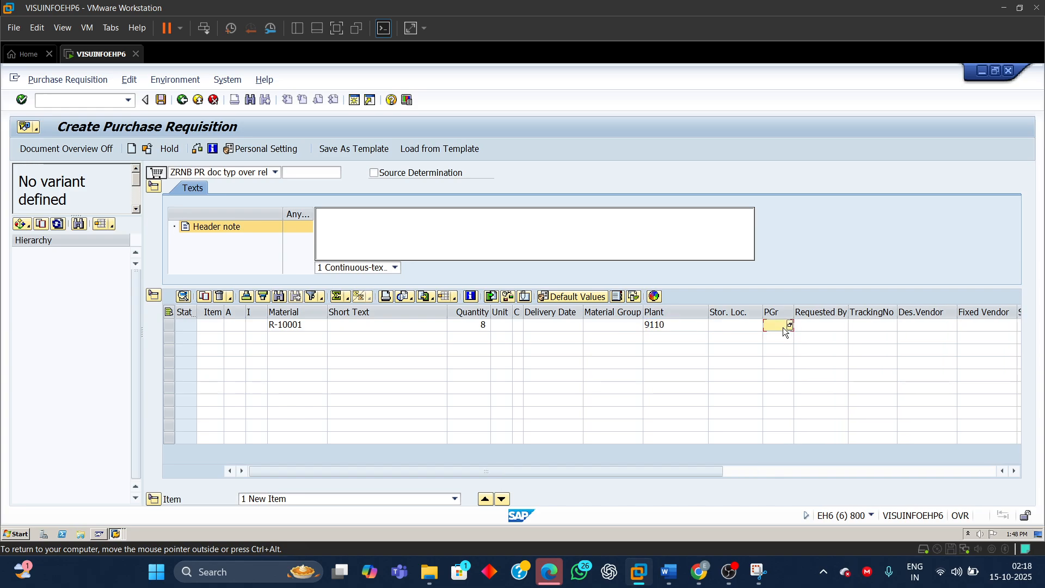
pyautogui.write('M03')
pyautogui.press('Return')
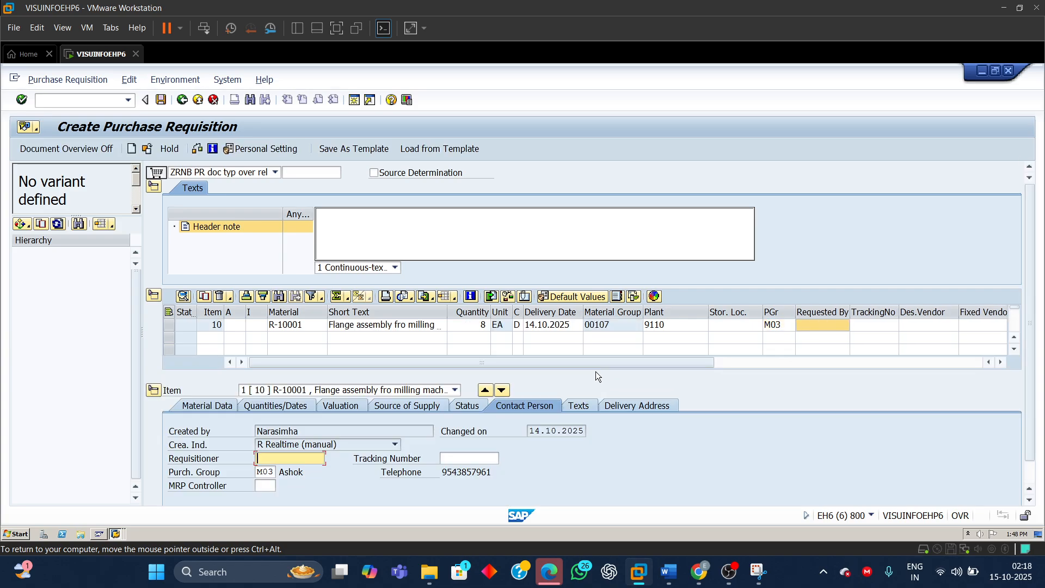
# - Examine the item's valuation and total value, and check the requisition for a triggered release strategy
pyautogui.click(343, 406)
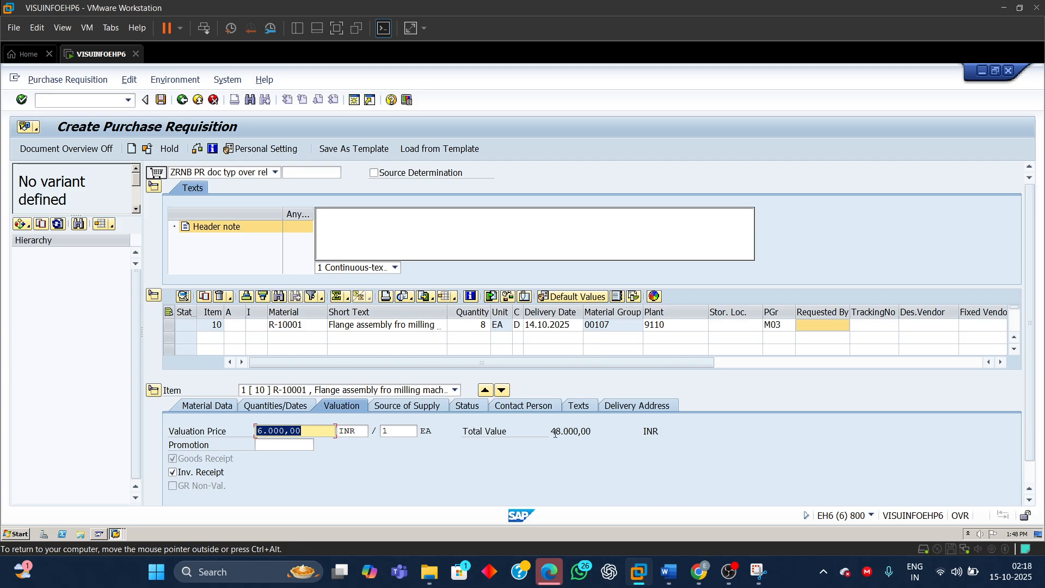
pyautogui.moveTo(549, 431); pyautogui.dragTo(608, 434)
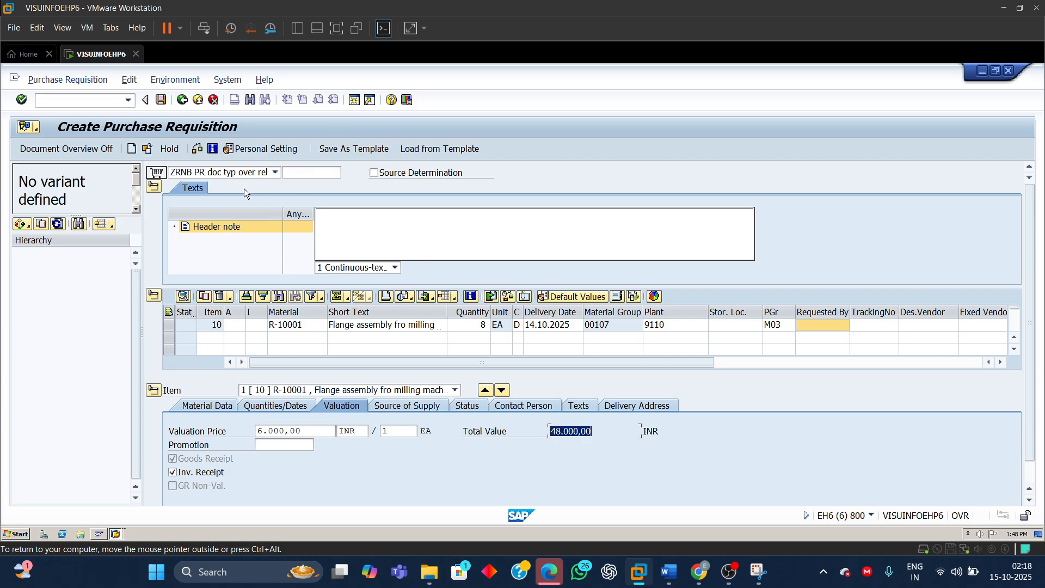
pyautogui.click(197, 149)
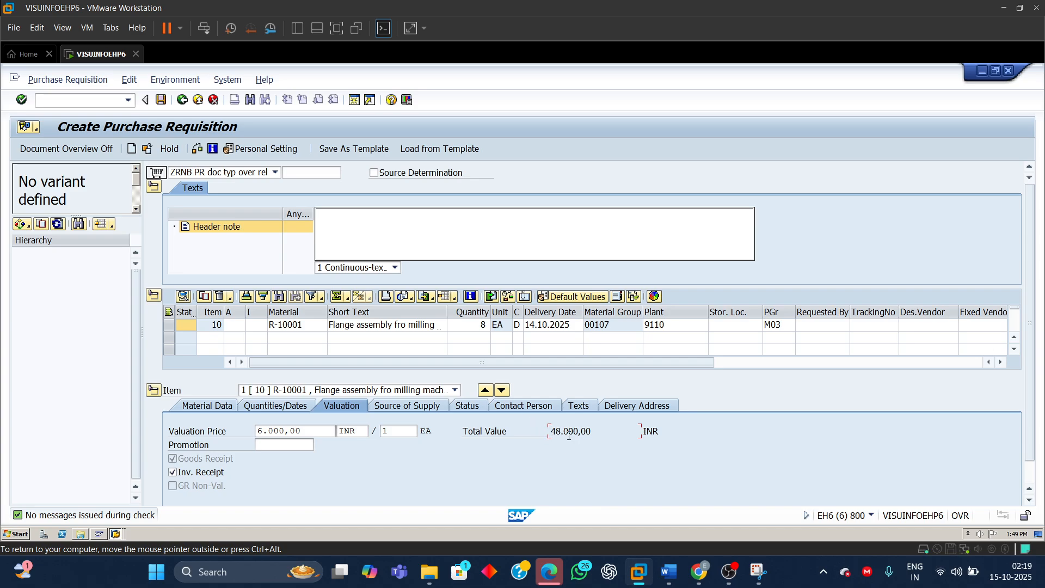
pyautogui.moveTo(551, 431); pyautogui.dragTo(594, 431)
# - Change the item's quantity to 9 and check the requisition again for its release strategy
pyautogui.click(481, 324)
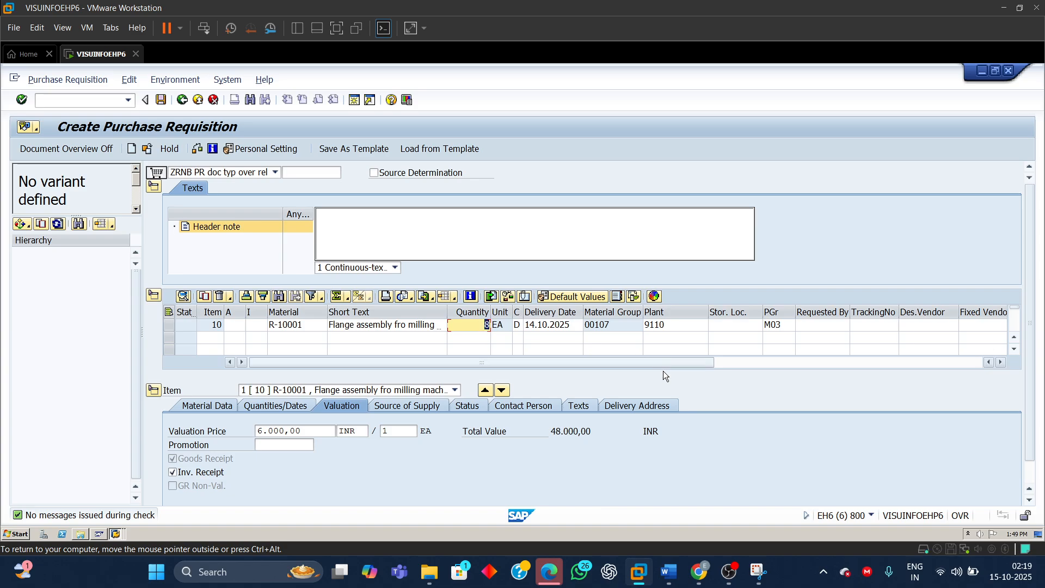
pyautogui.write('9')
pyautogui.press('Return')
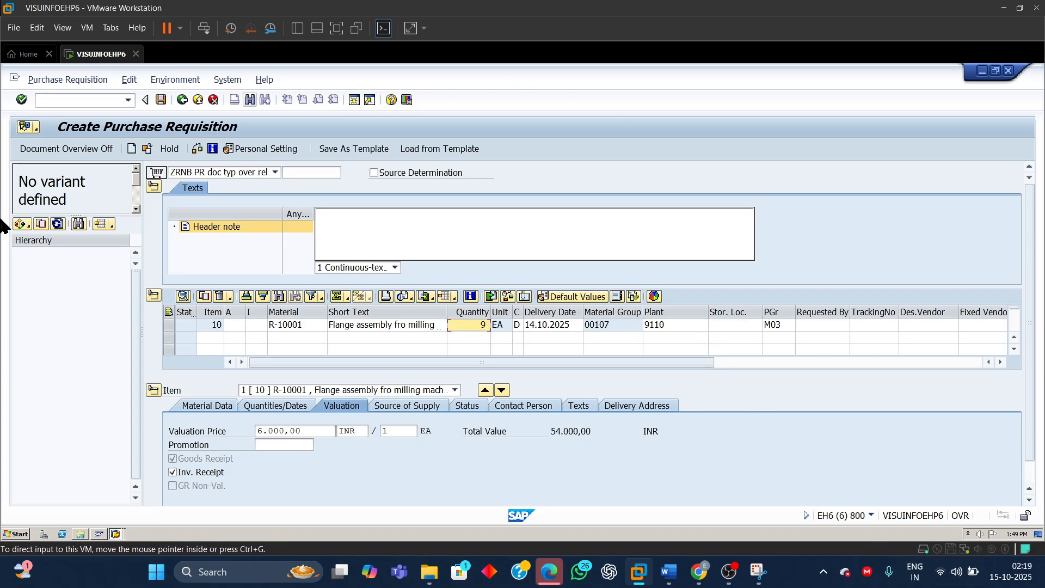
pyautogui.click(202, 147)
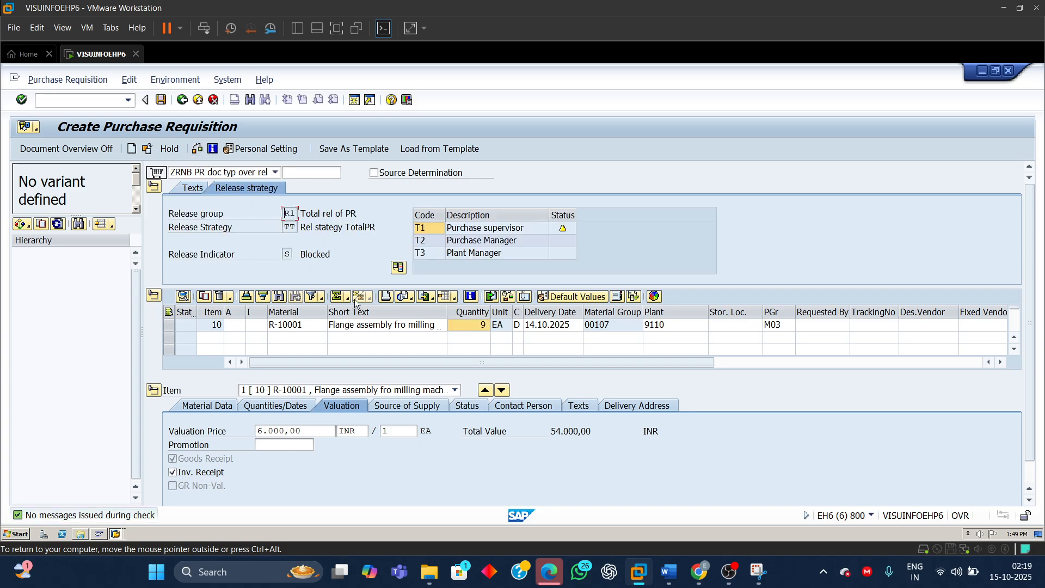
# - Set the item's quantity to 8, check the requisition again for a release strategy, and examine the item's total value
pyautogui.click(478, 325)
pyautogui.write('8')
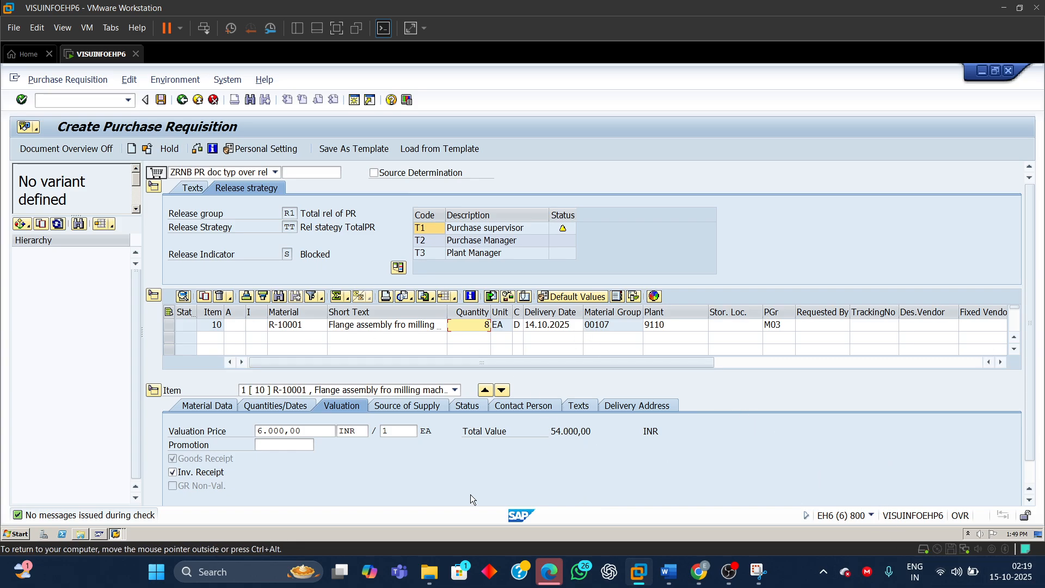
pyautogui.click(198, 148)
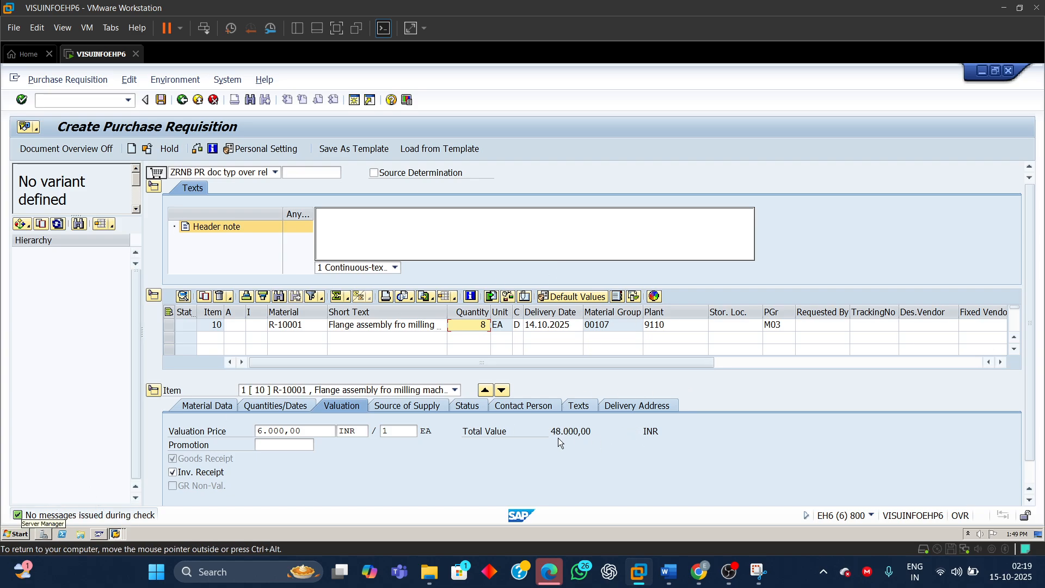
pyautogui.moveTo(549, 431); pyautogui.dragTo(599, 430)
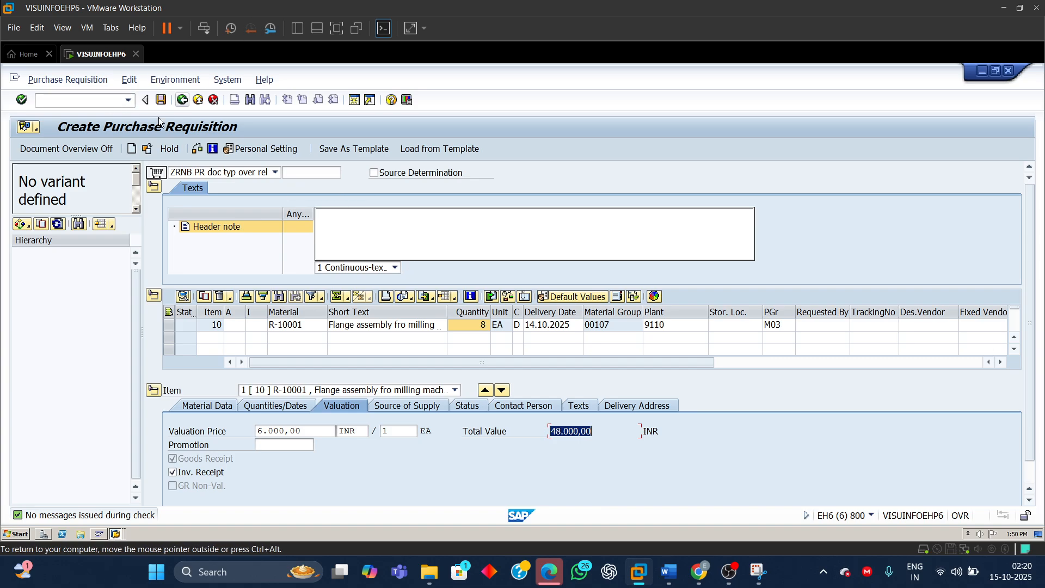
# - Save the purchase requisition, and open and close the details of the resulting status message
pyautogui.click(162, 100)
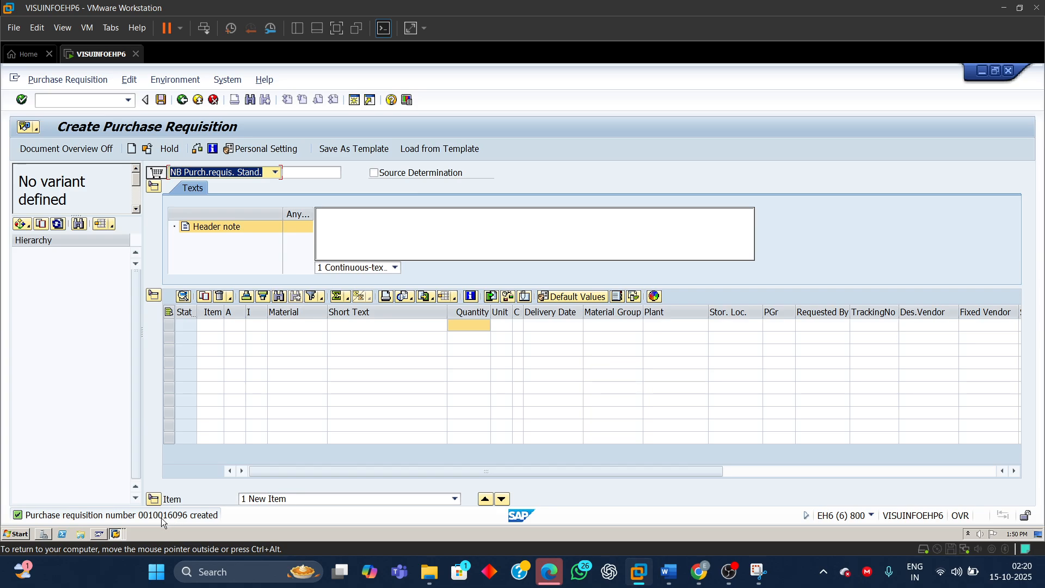
pyautogui.doubleClick(180, 517)
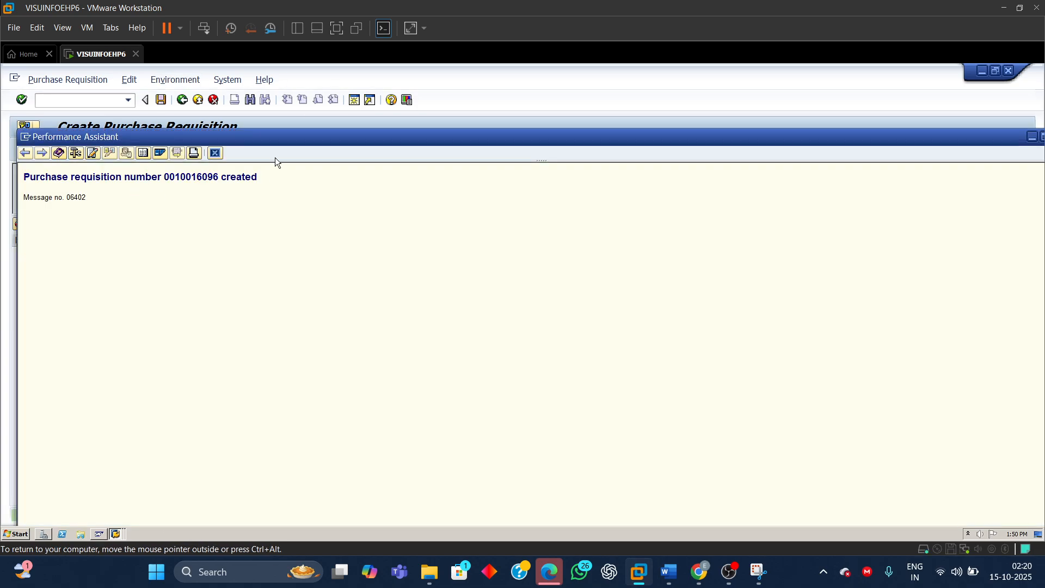
pyautogui.click(216, 153)
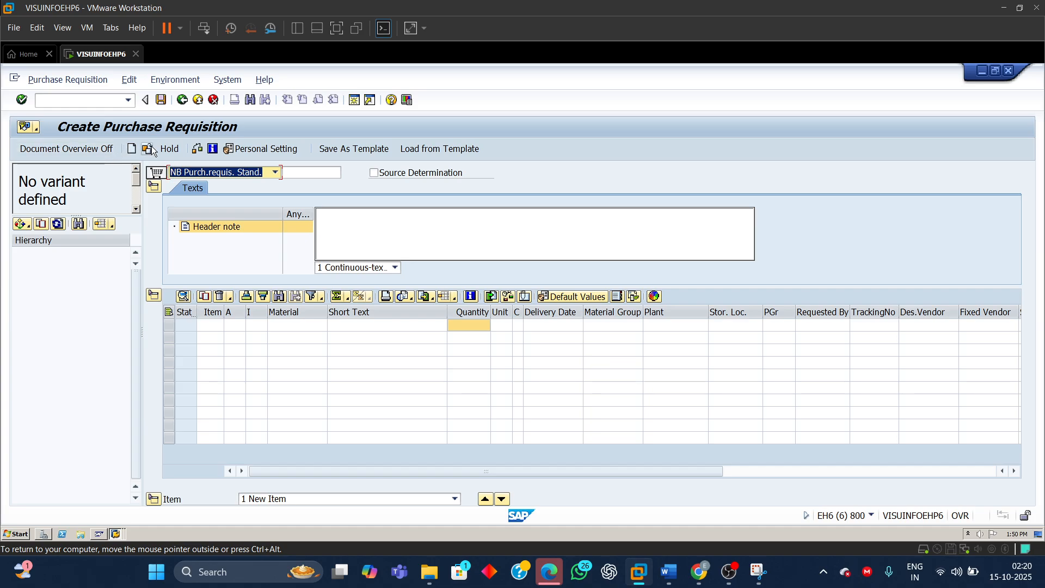
# - Display the newly saved purchase requisition and examine its header for a release strategy and its item's total value
pyautogui.click(150, 149)
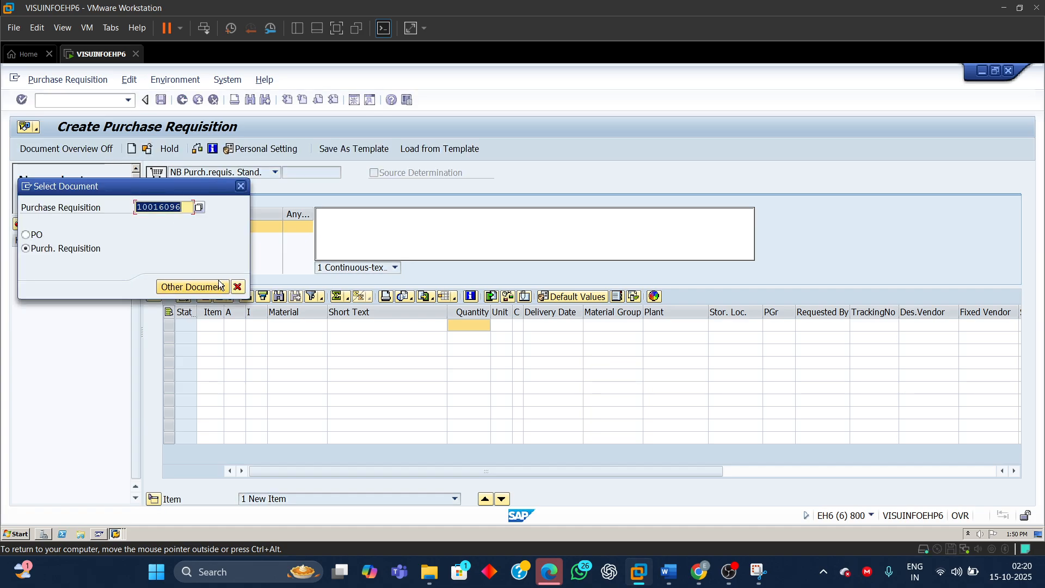
pyautogui.click(203, 288)
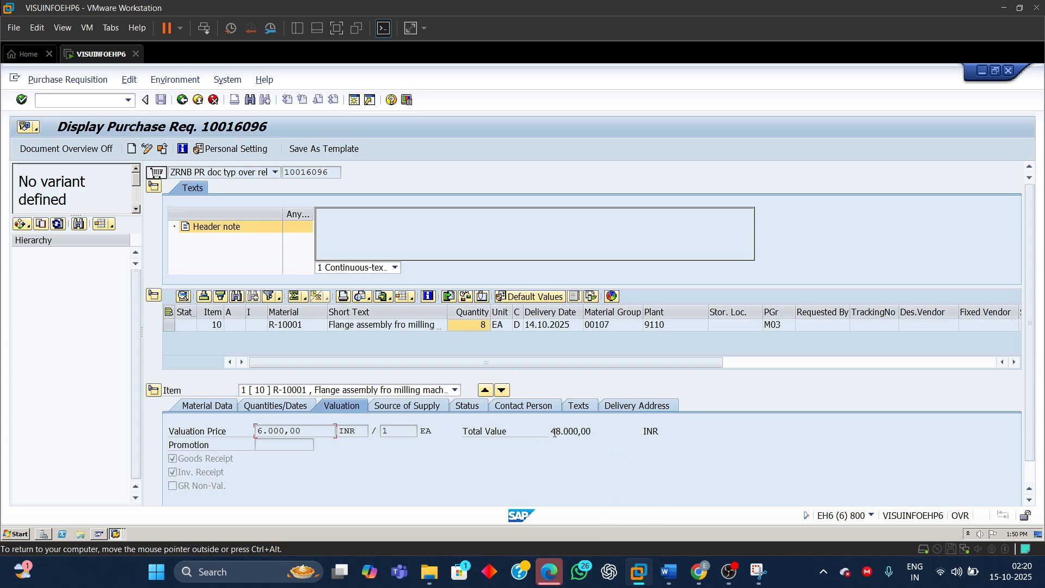
pyautogui.moveTo(554, 431); pyautogui.dragTo(593, 433)
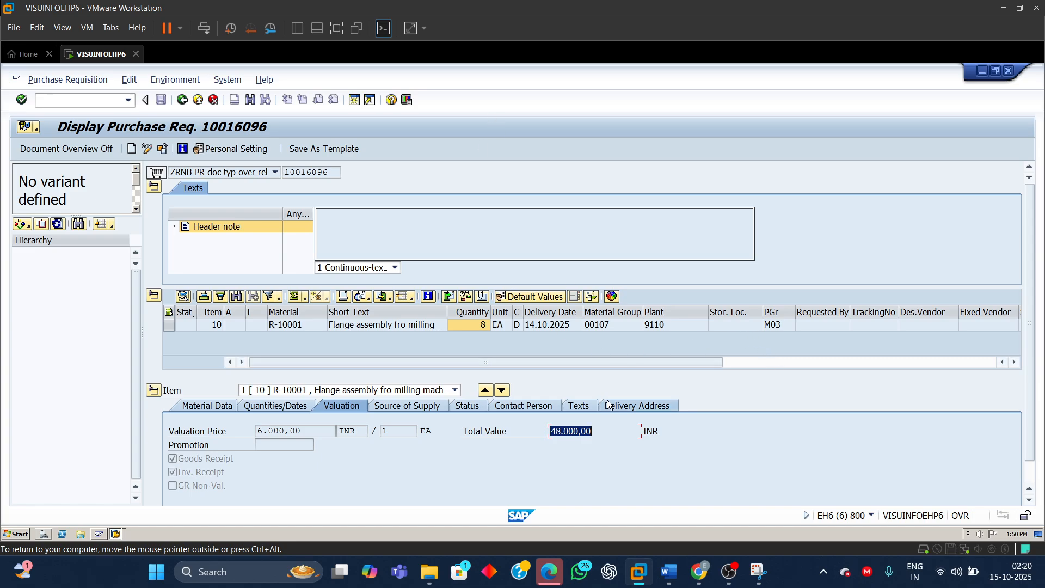
# - Switch to the Word guide and review the negative test section through to its result
pyautogui.moveTo(668, 582)
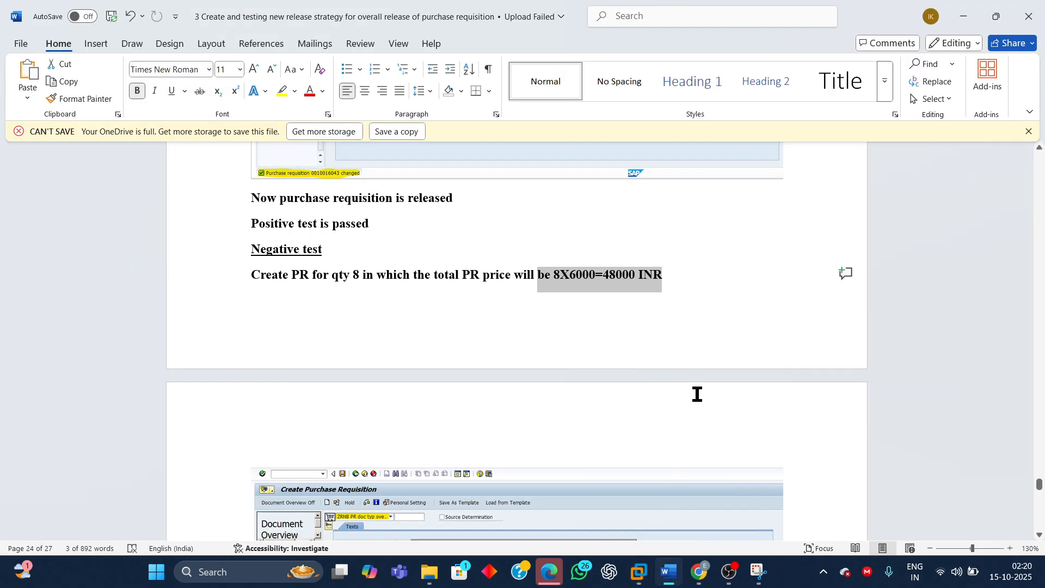
pyautogui.scroll(-15, 780, 350)
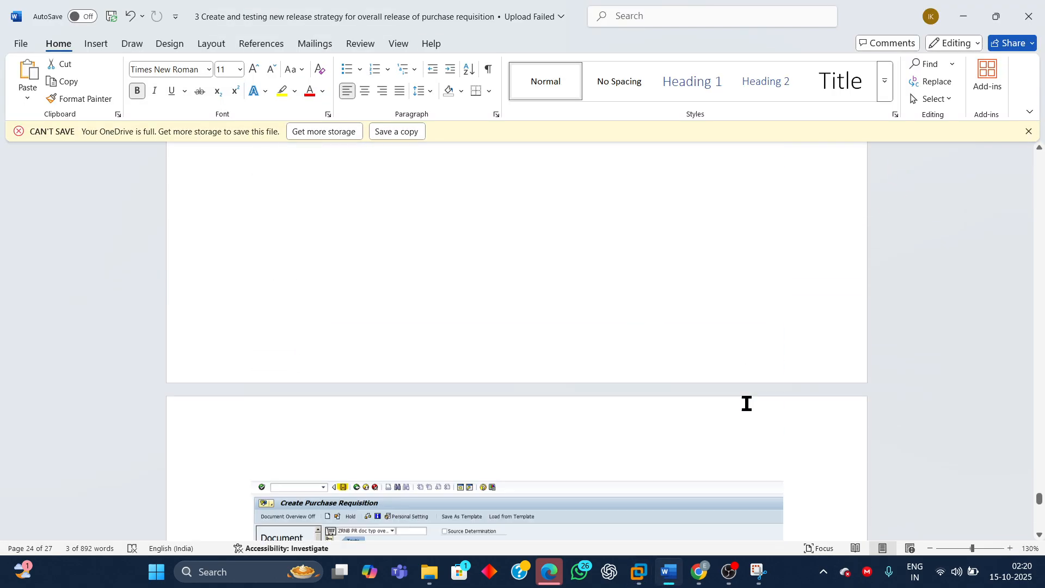
pyautogui.scroll(-1, 746, 407)
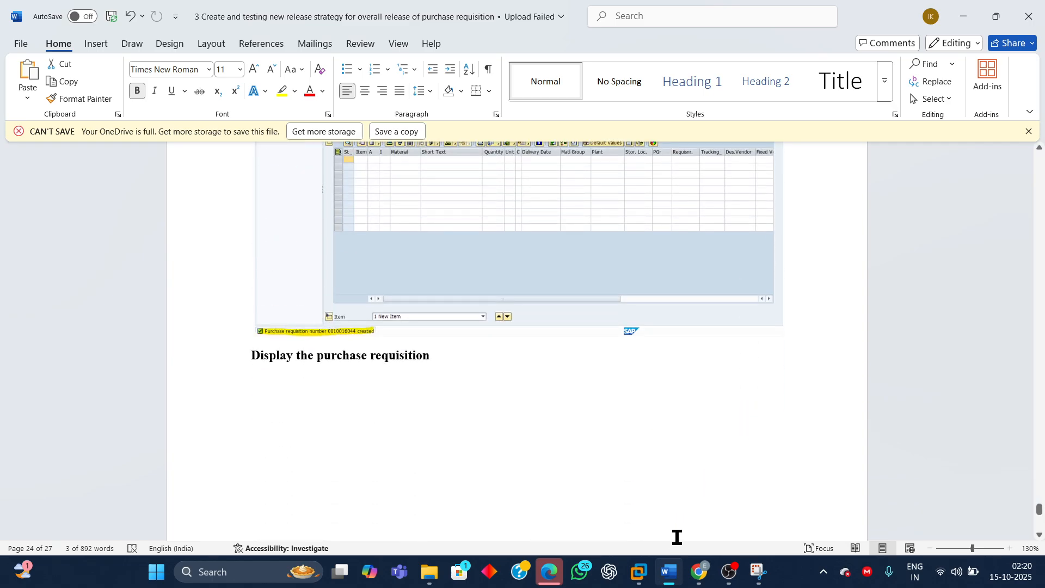
pyautogui.moveTo(680, 577)
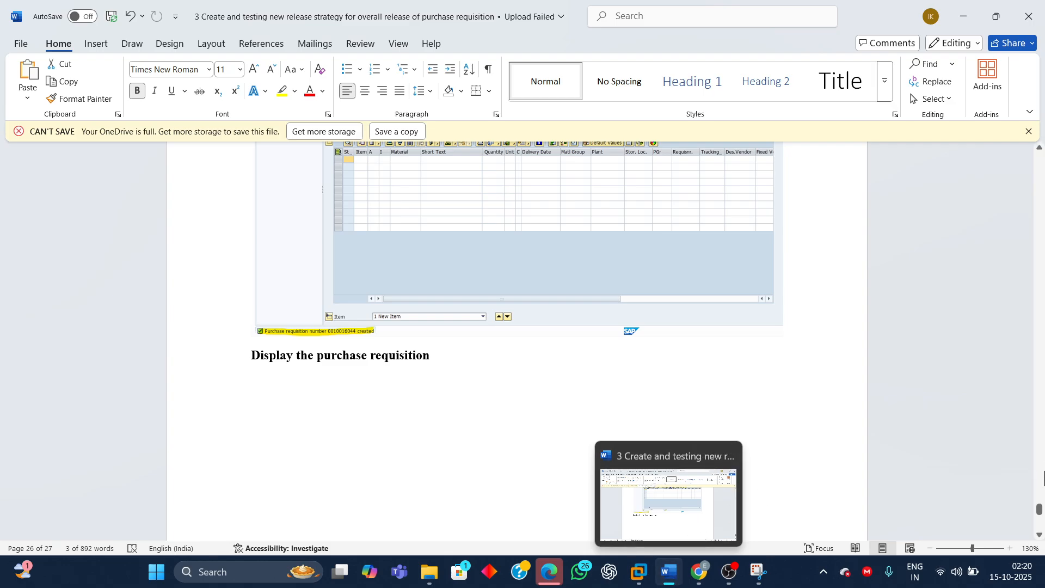
pyautogui.scroll(-5, 992, 532)
pyautogui.scroll(-7, 980, 529)
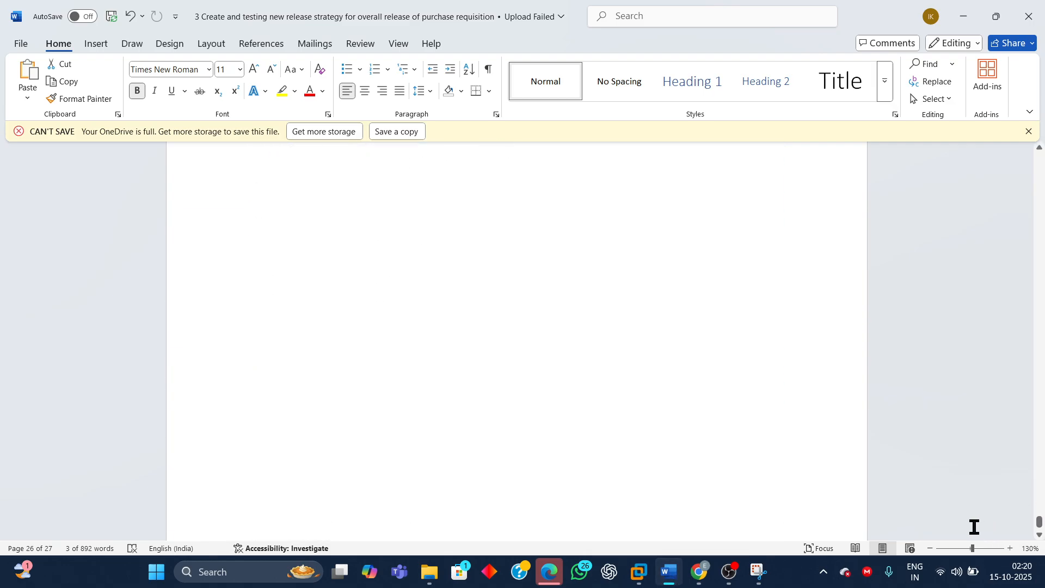
pyautogui.scroll(5, 974, 506)
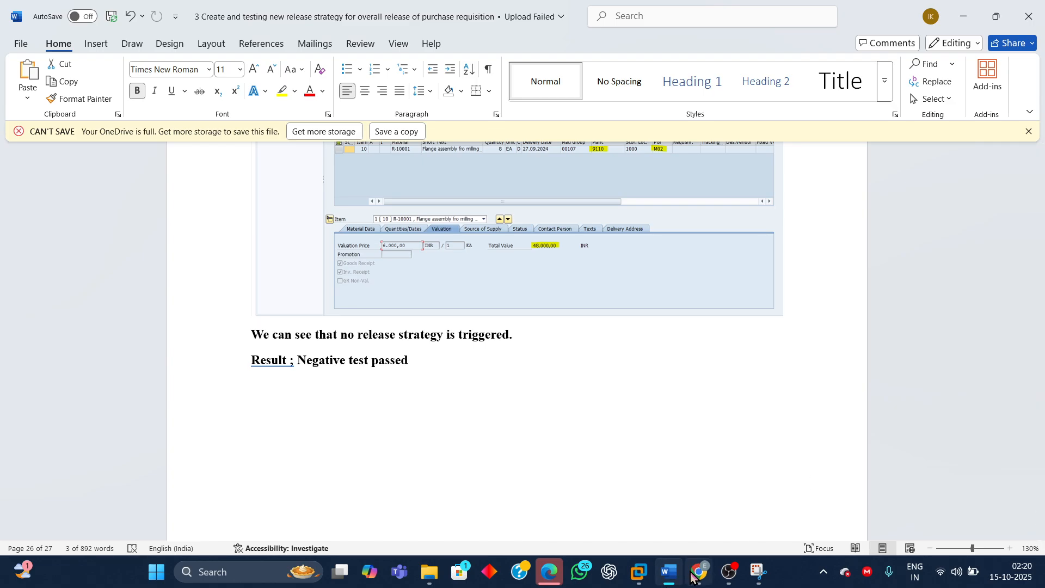